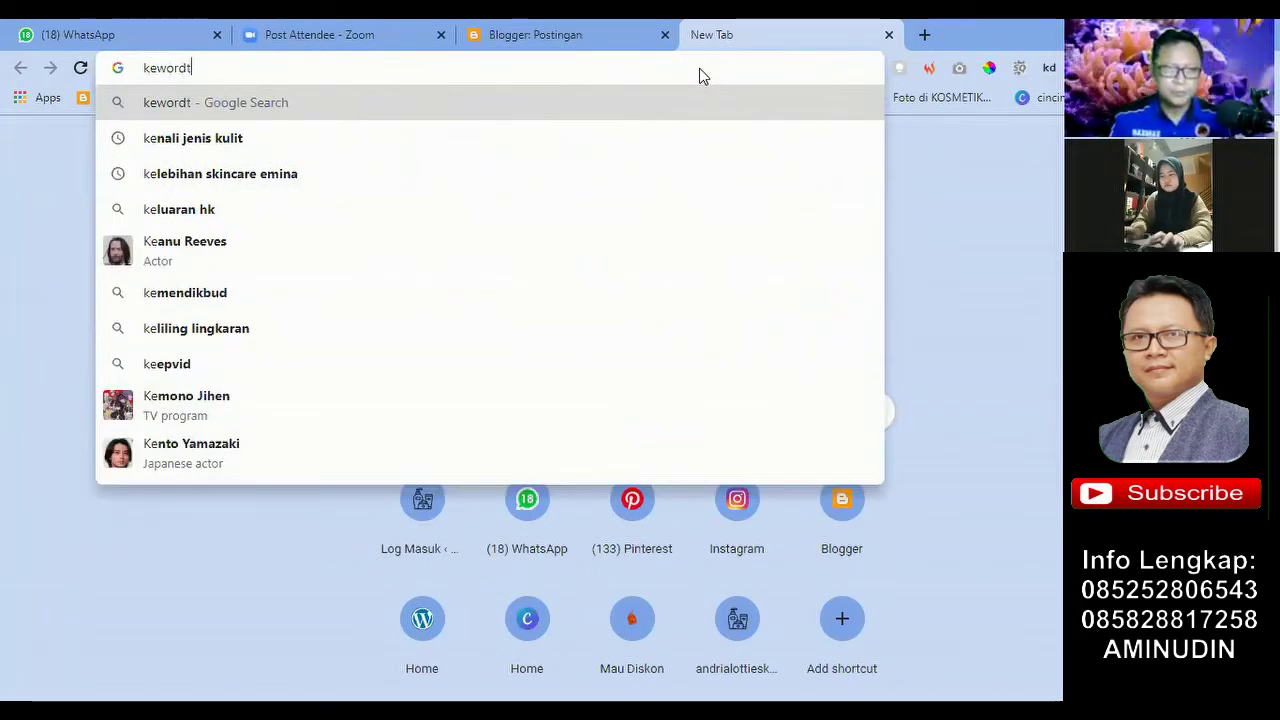
Step: Search Google for 'keword tool io' and open the Keyword Tool (FREE) site
type("ool io")
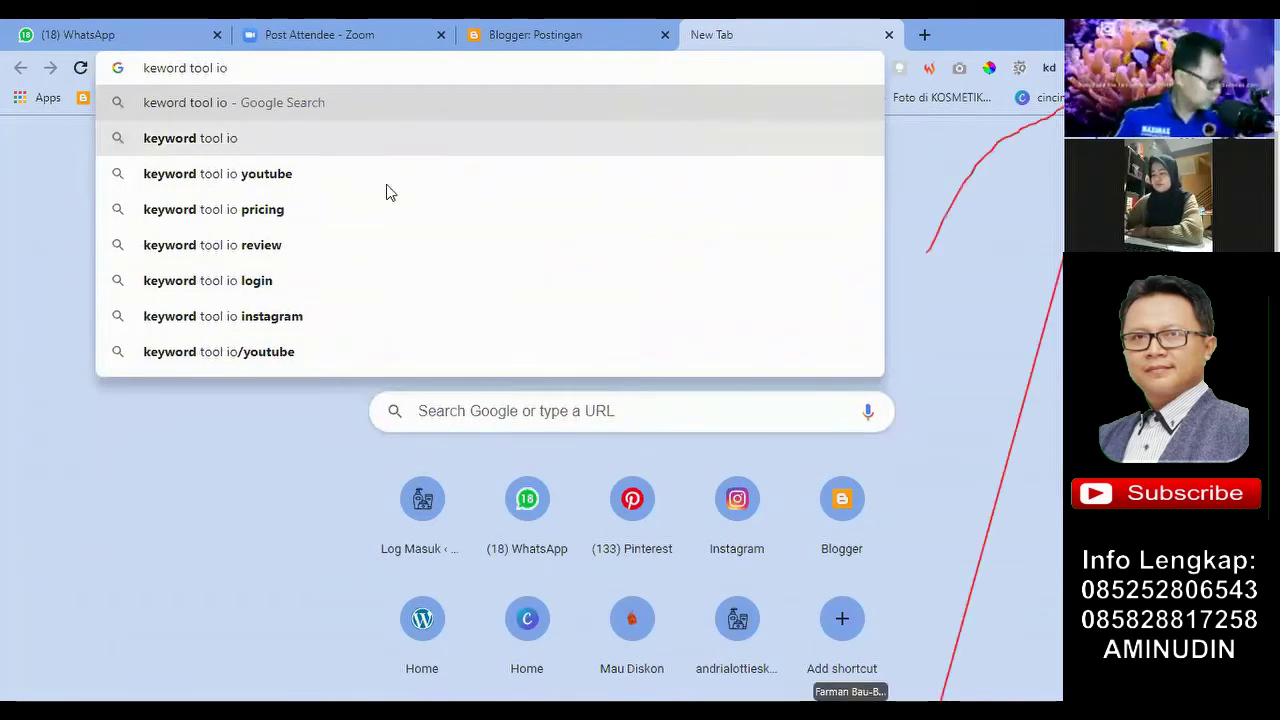
key("Return")
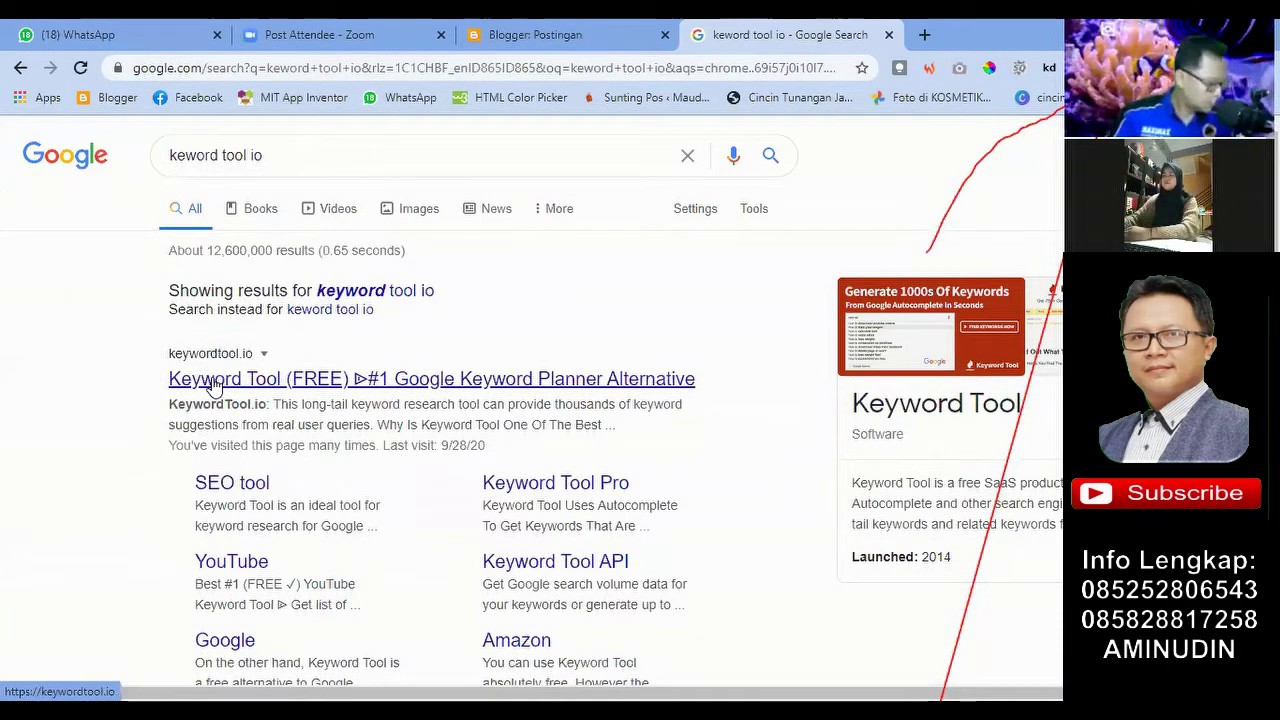
left_click(213, 386)
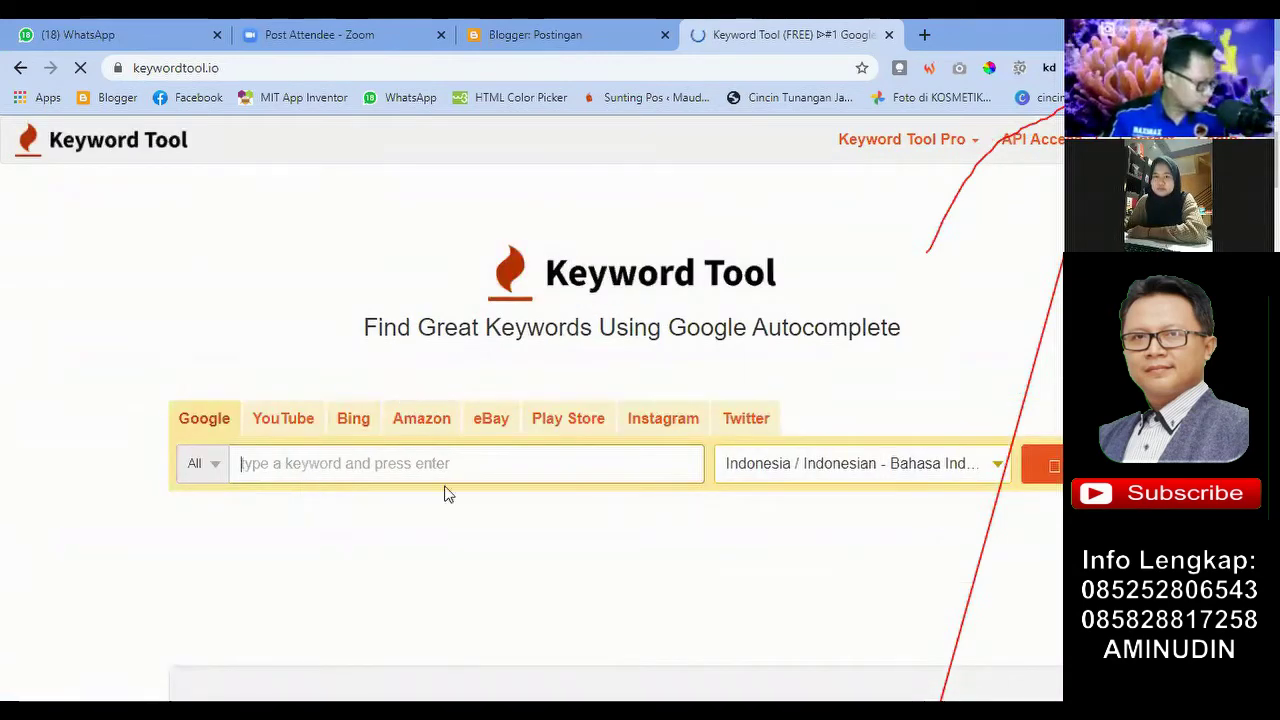
Step: Run a Keyword Tool search for 'obat kuat' with Google and Indonesian selected
scroll(290, 463, "down", 2)
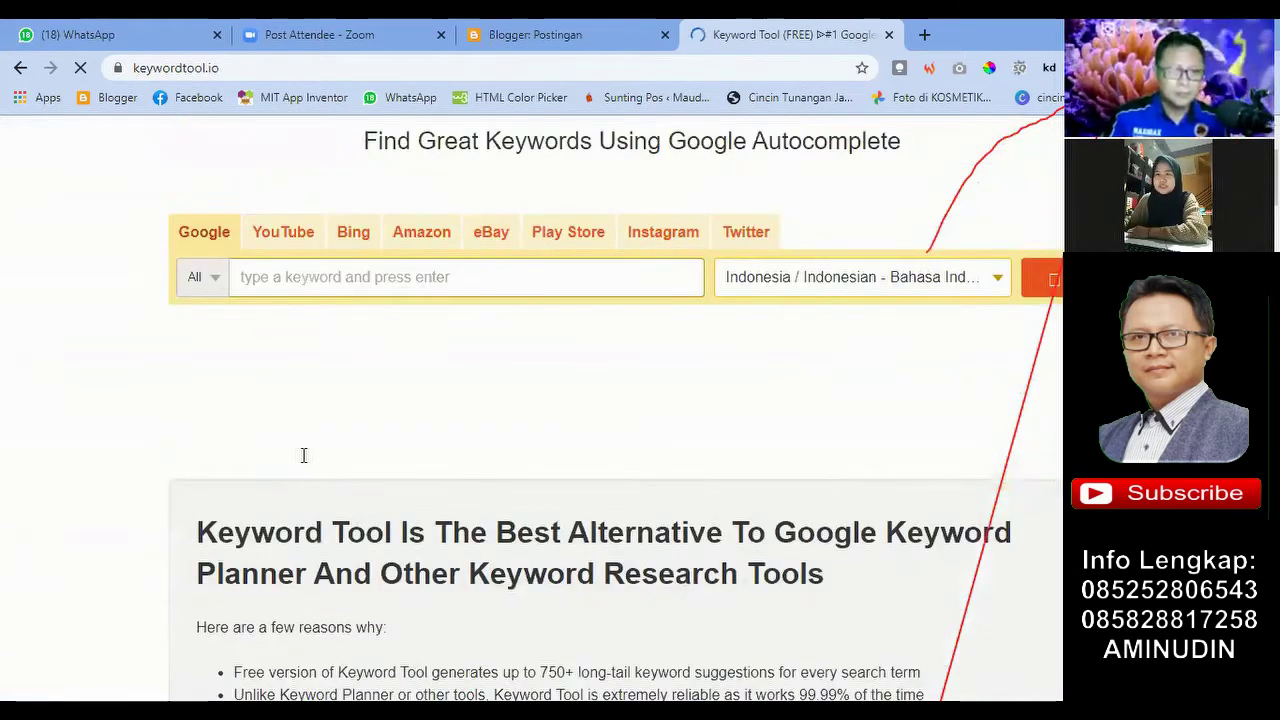
scroll(337, 463, "up", 2)
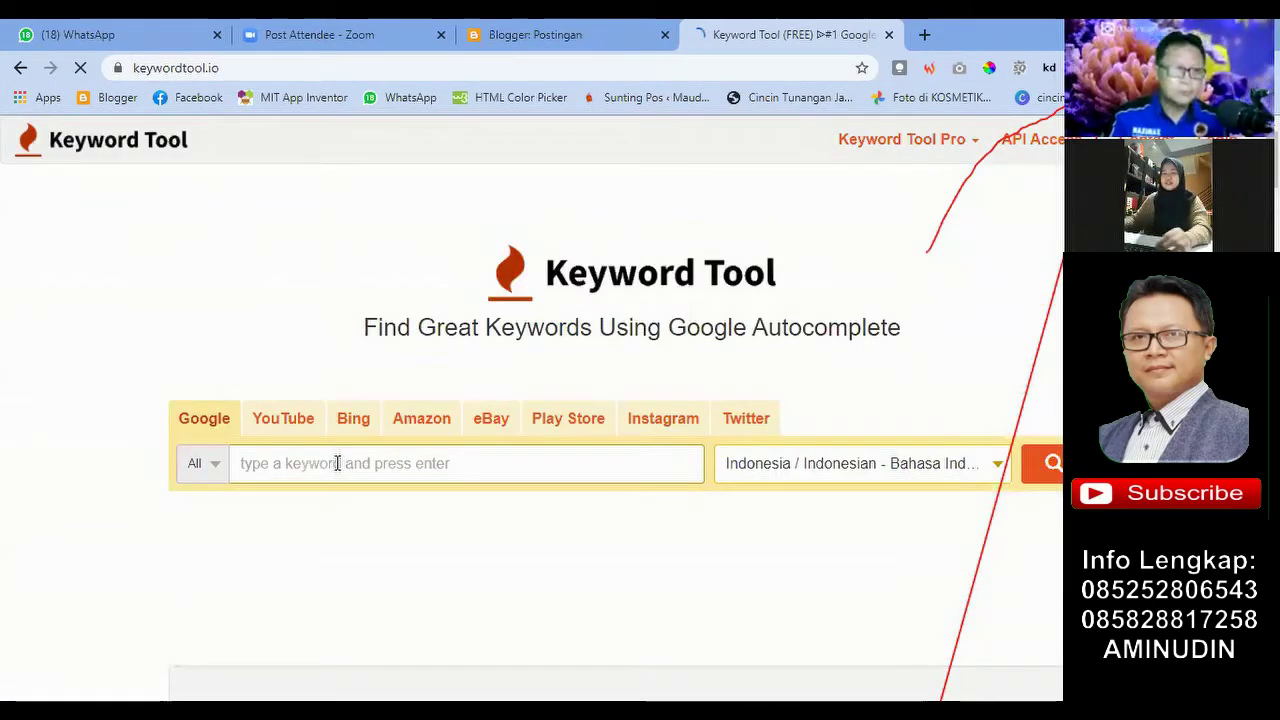
left_click(337, 463)
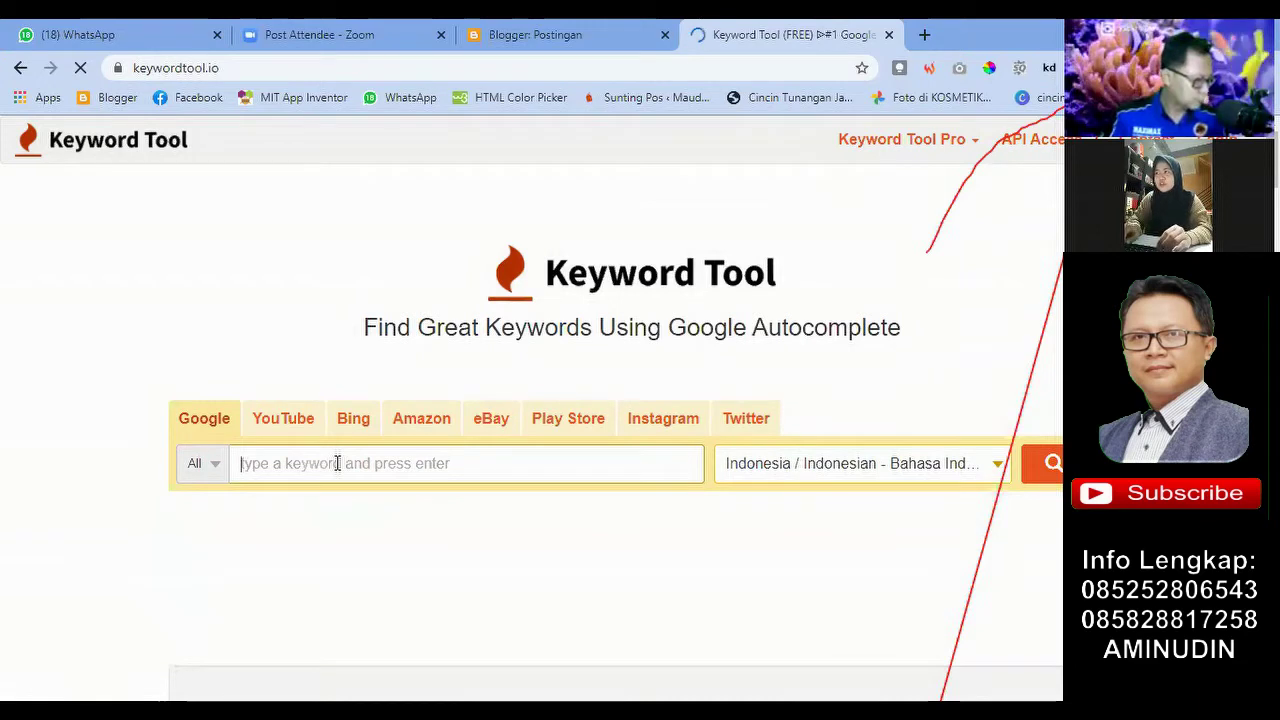
type("obat")
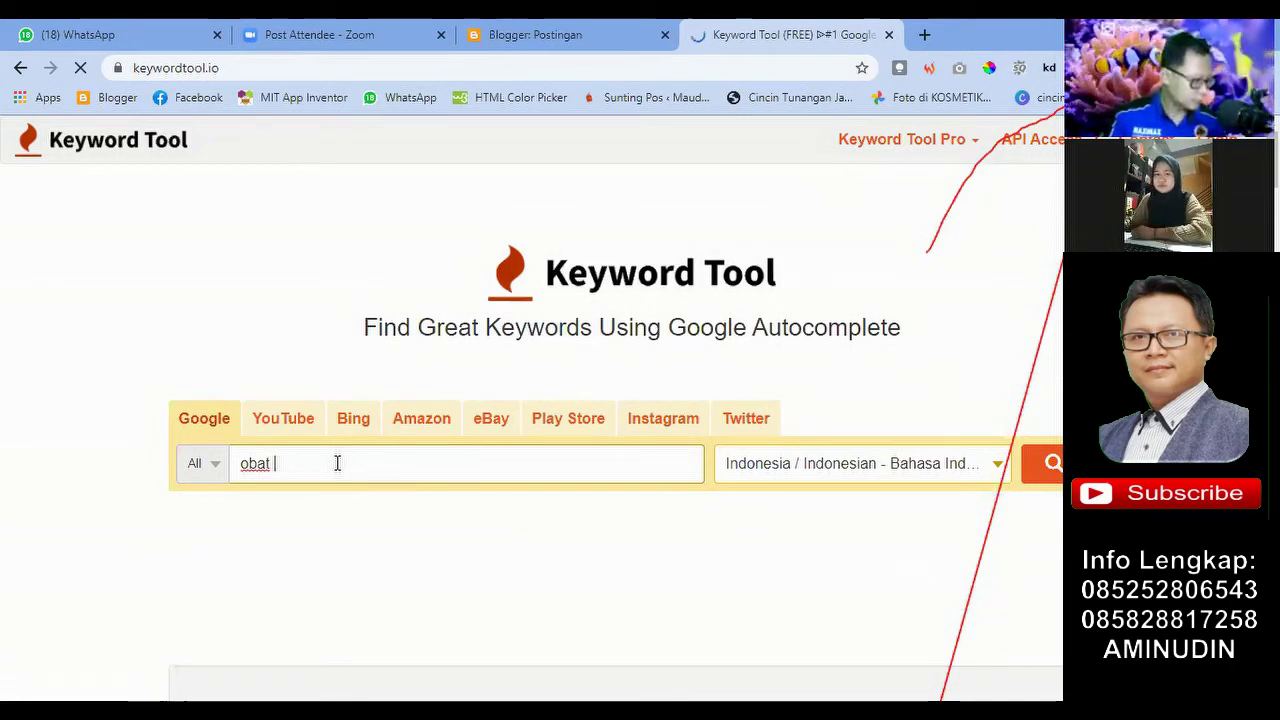
type("kuat")
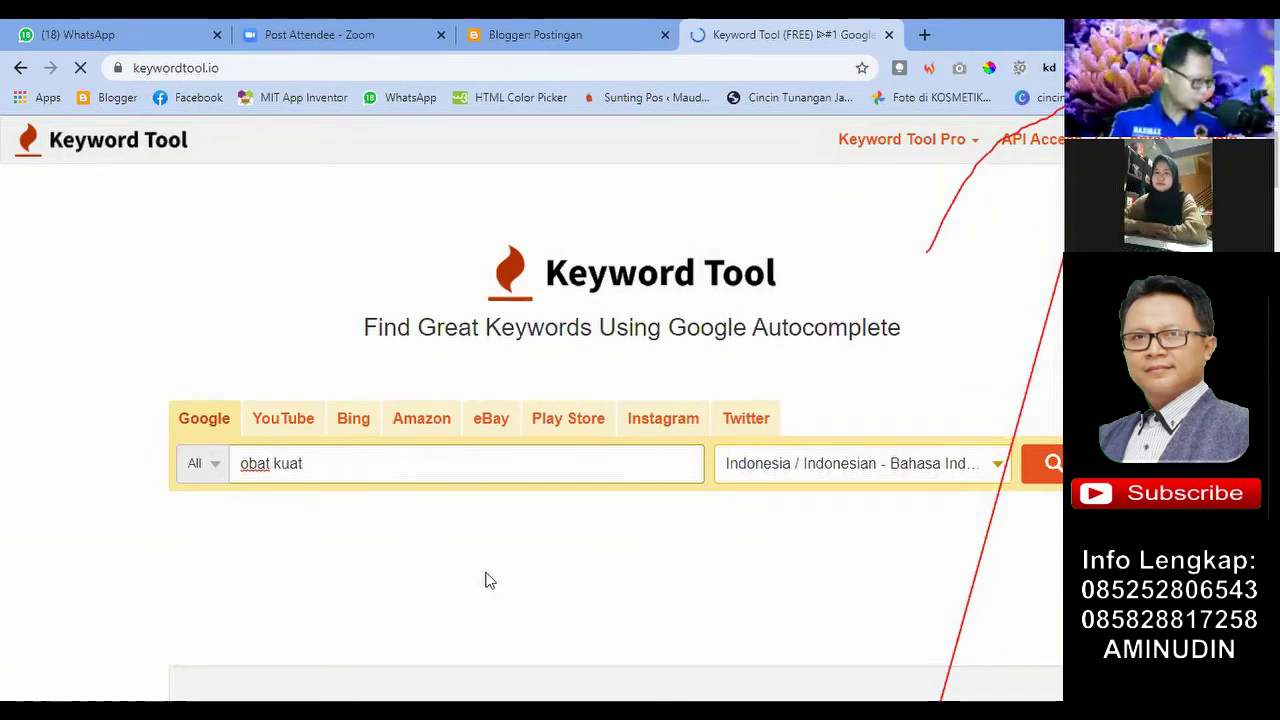
key("Return")
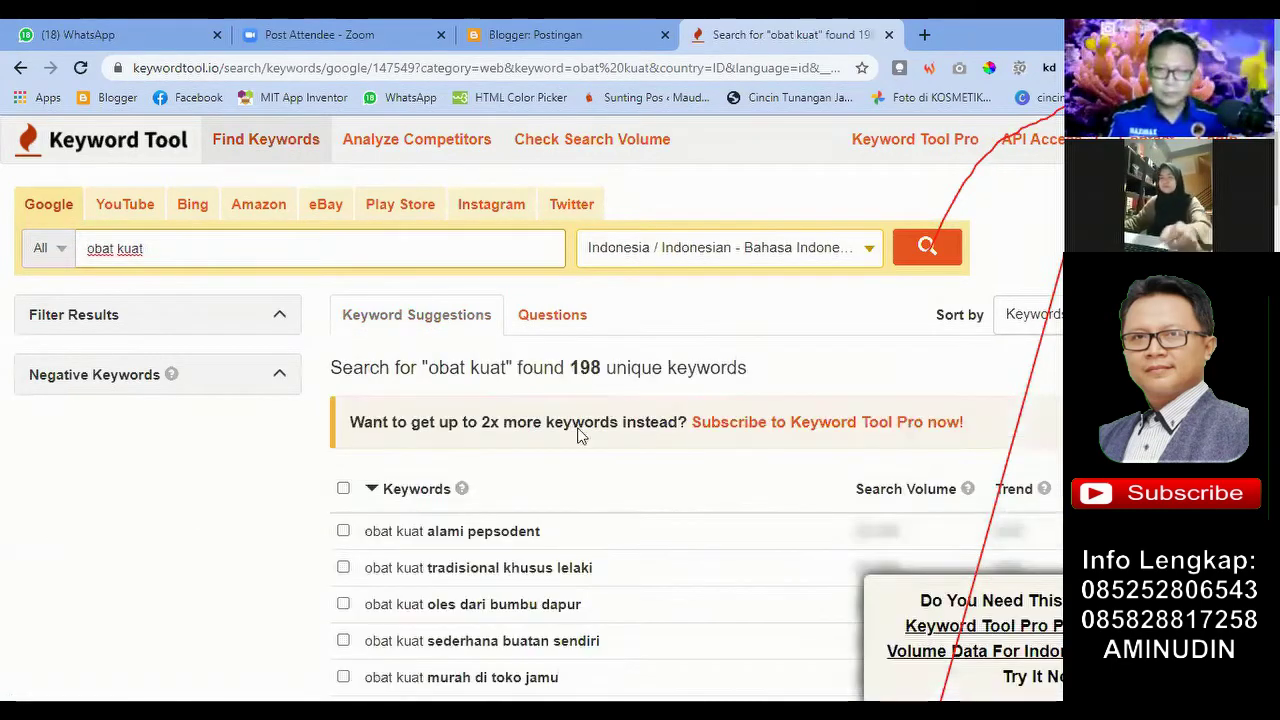
Step: Scroll through the 198 'obat kuat' keyword suggestions, then open a new blank tab
scroll(590, 375, "down", 1)
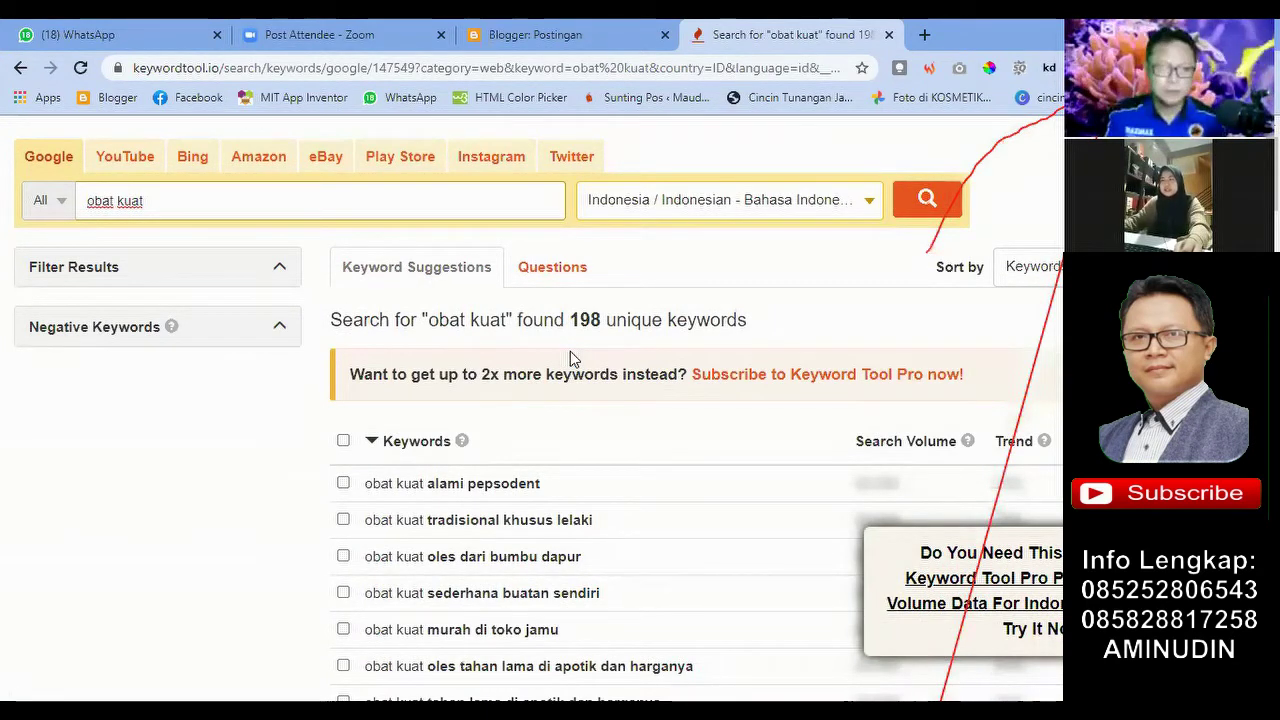
scroll(570, 351, "down", 1)
scroll(373, 298, "up", 1)
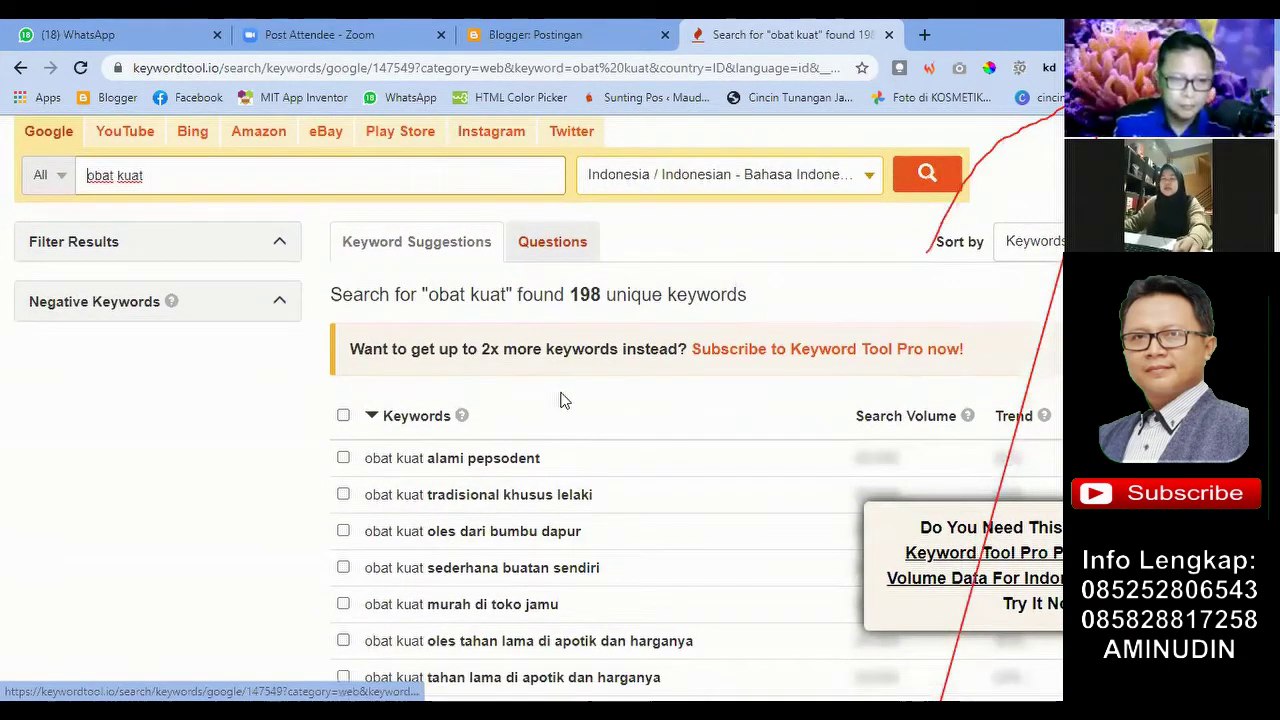
scroll(560, 400, "down", 2)
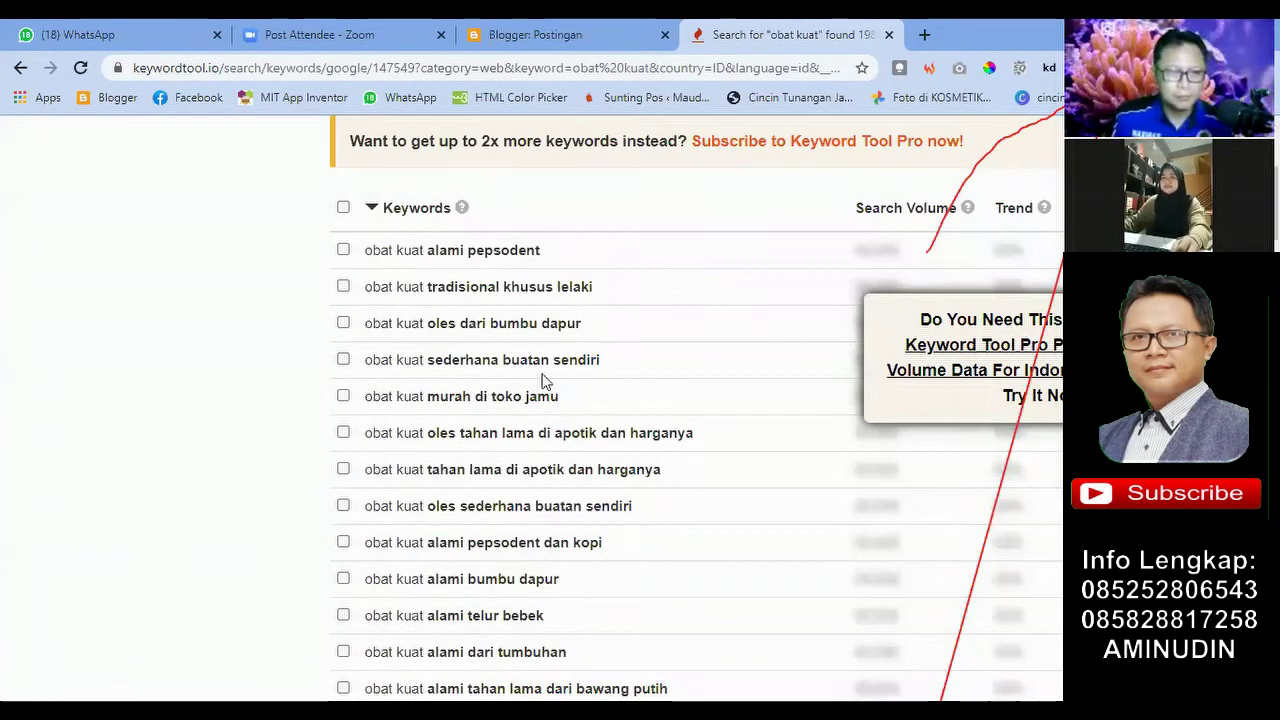
scroll(555, 370, "up", 1)
scroll(567, 320, "up", 2)
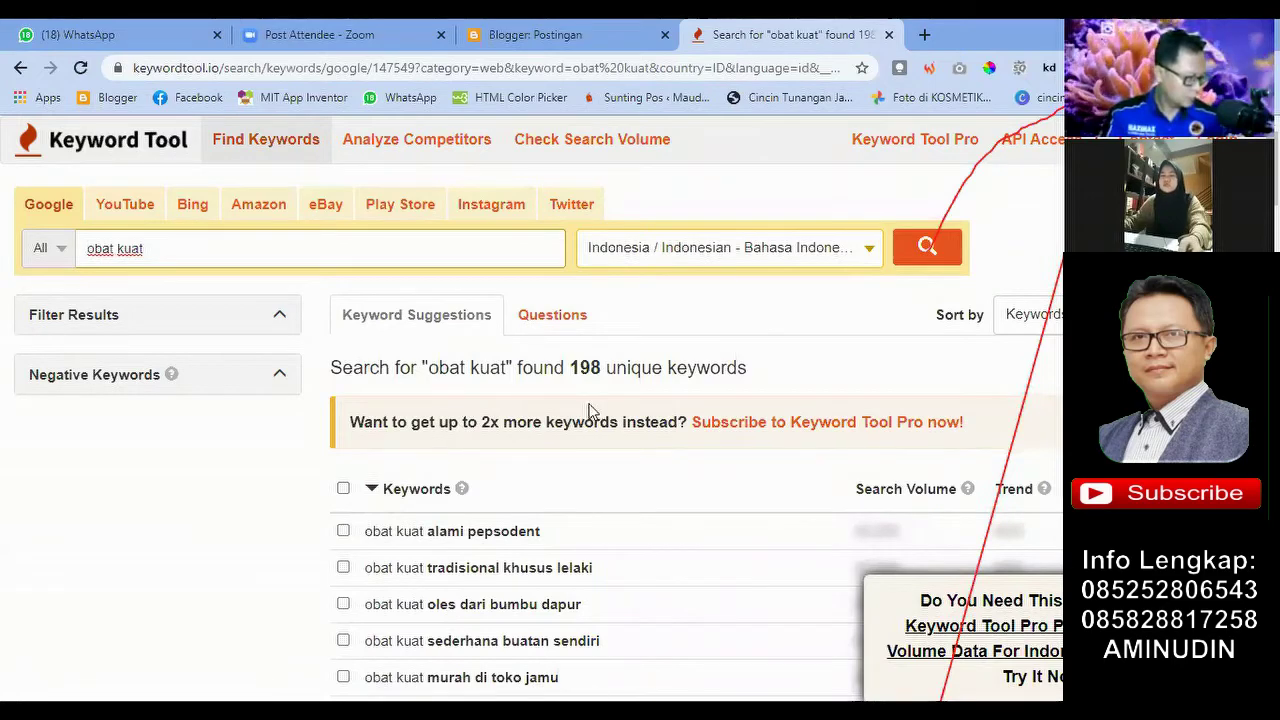
scroll(645, 385, "down", 1)
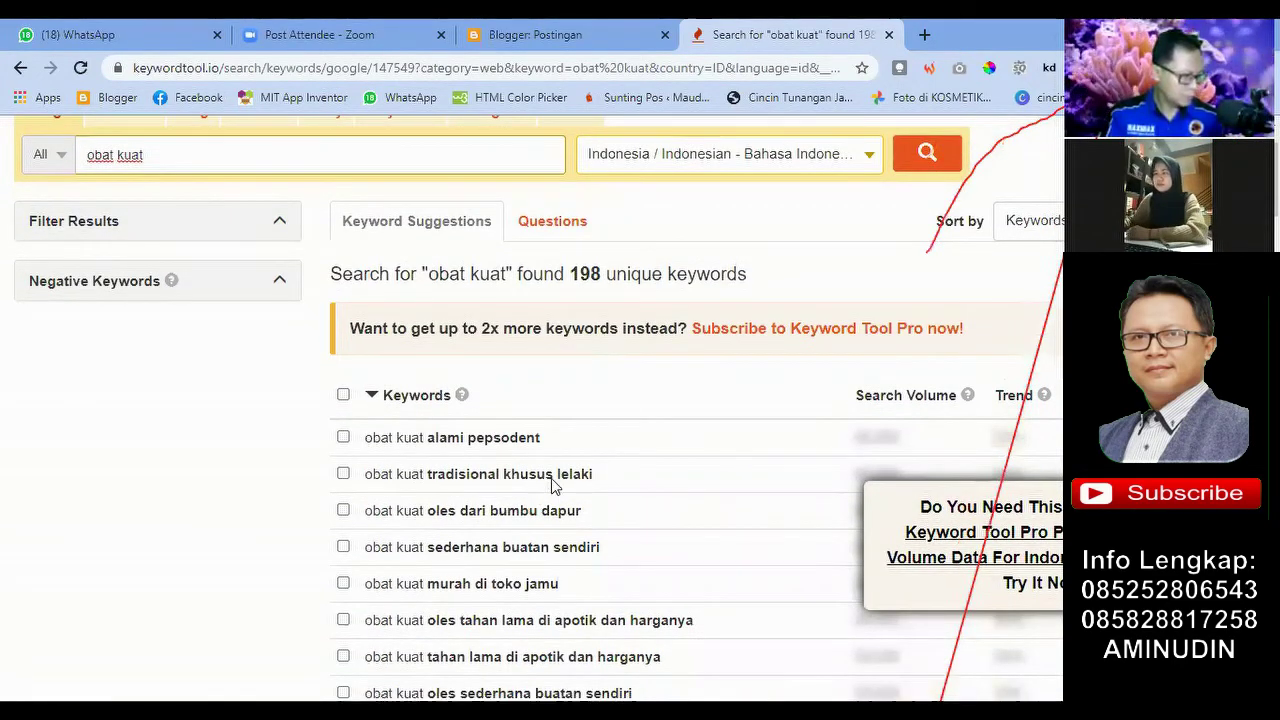
scroll(556, 470, "down", 2)
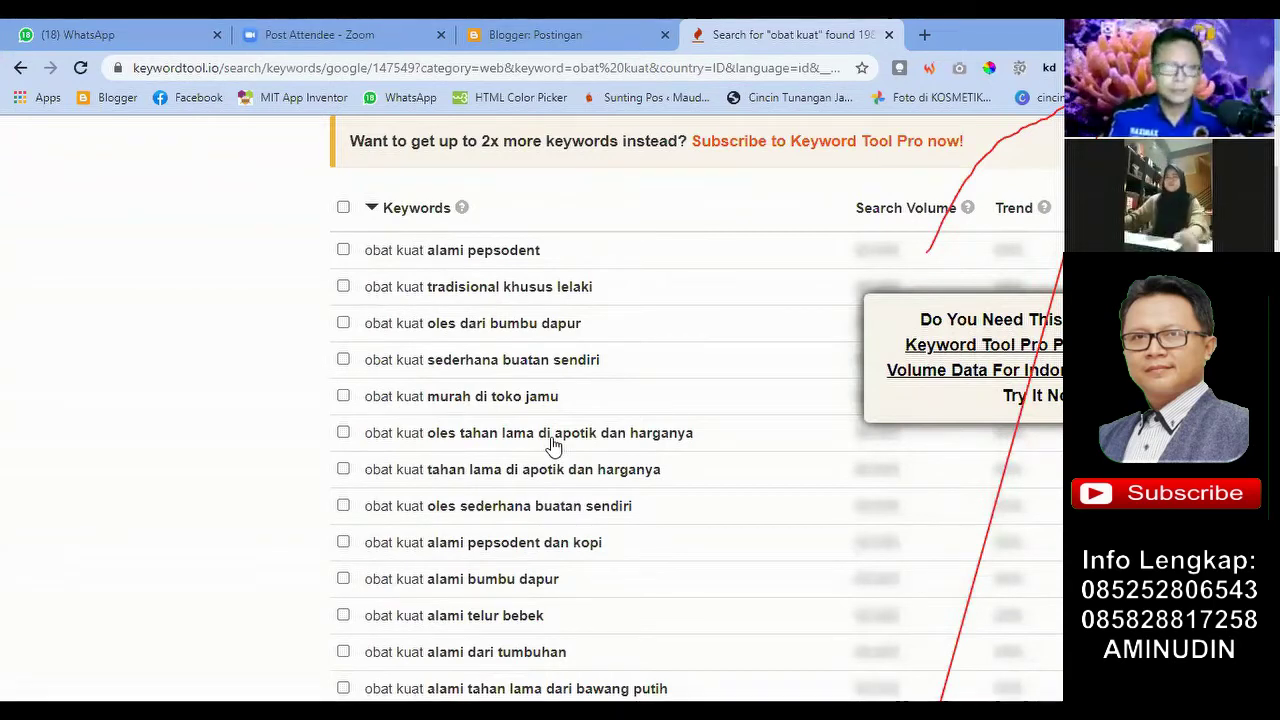
scroll(553, 444, "up", 1)
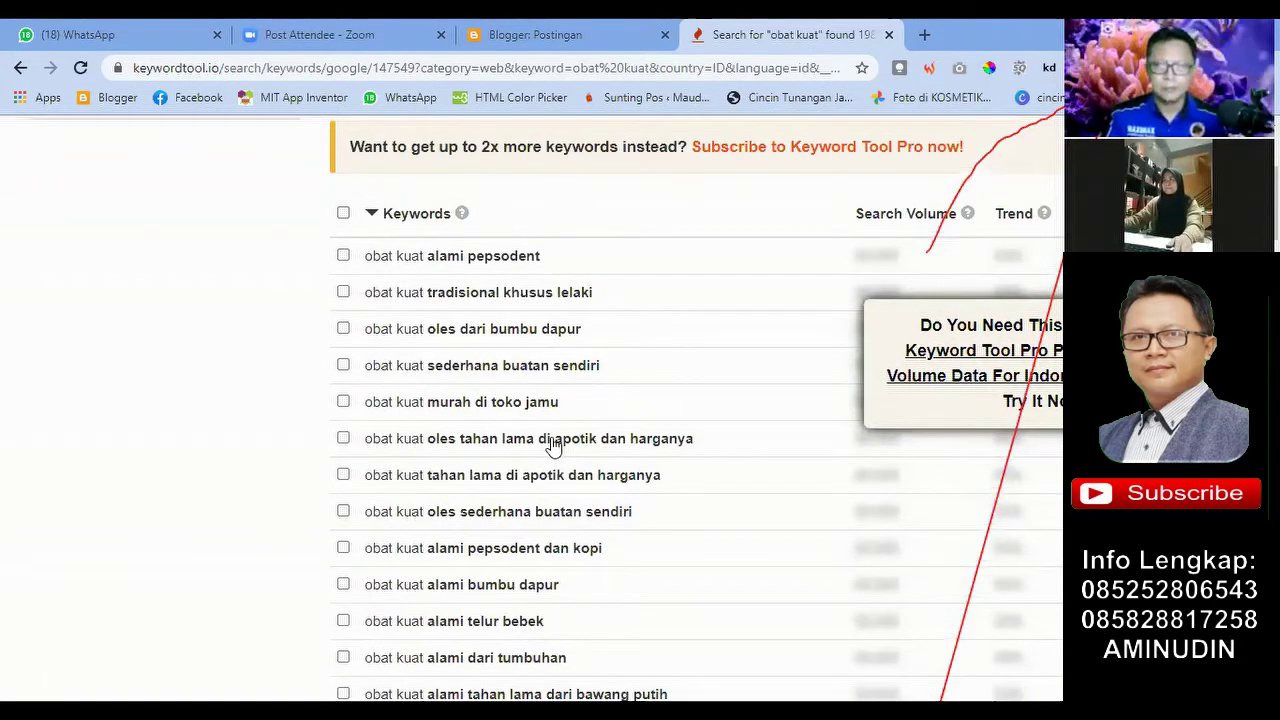
scroll(553, 444, "up", 1)
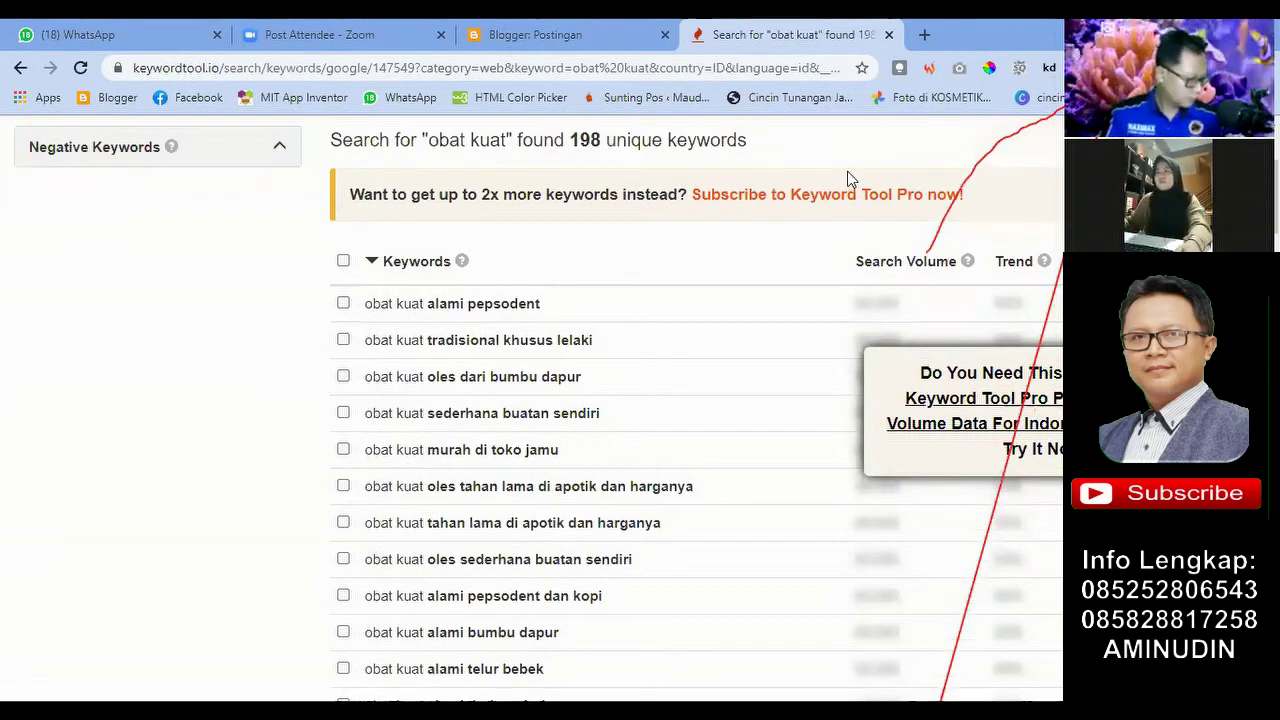
scroll(771, 171, "up", 3)
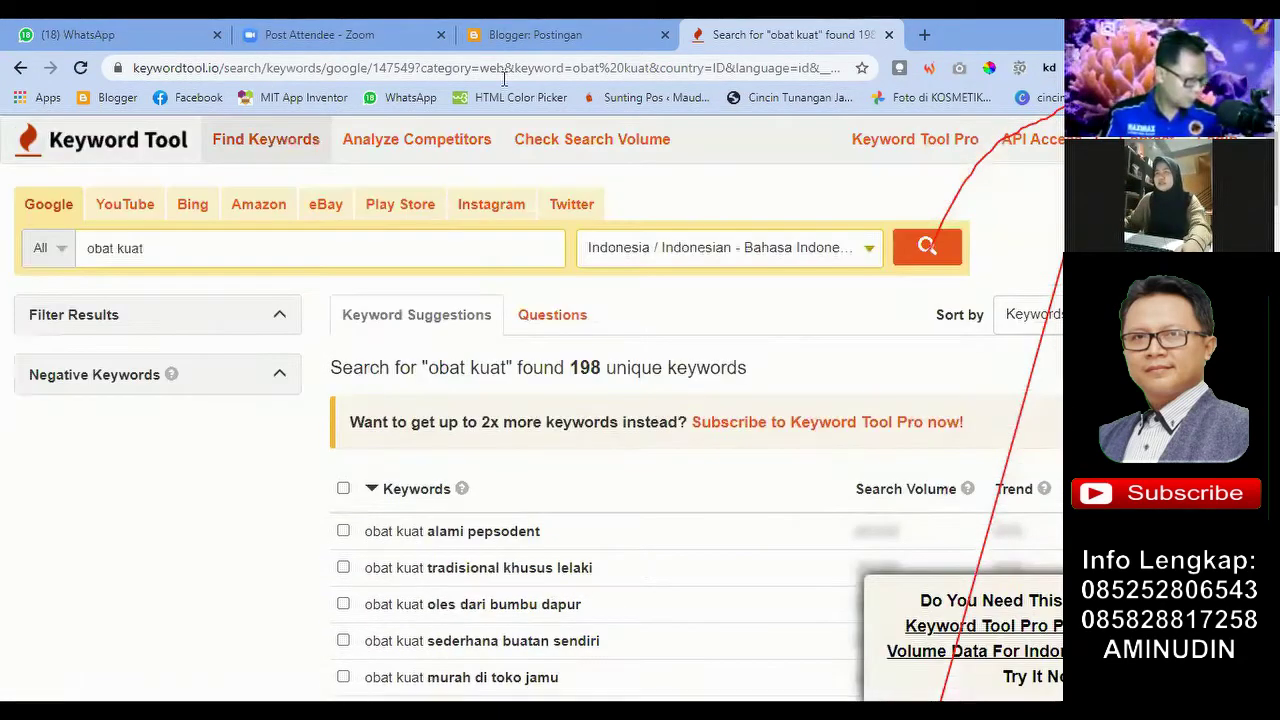
left_click(924, 34)
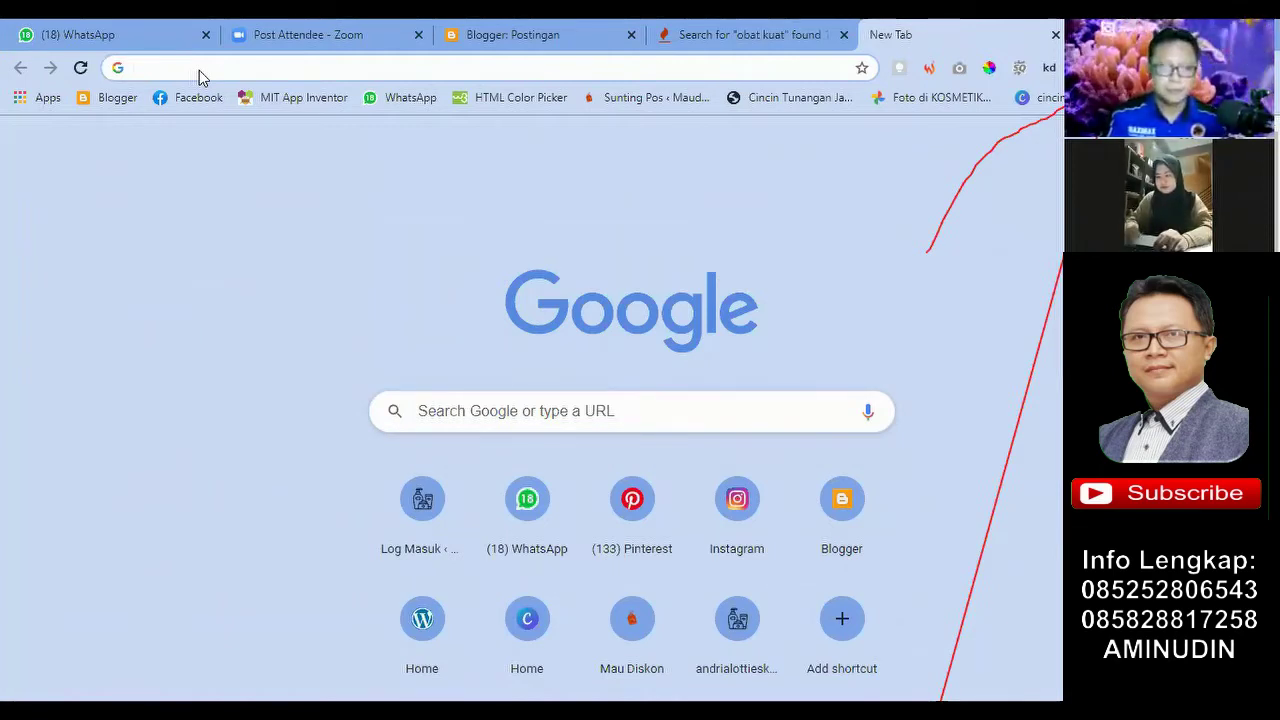
Step: Search Google for 'kecamatan di bekasi' and open the infojabodetabek Kota Bekasi district list
type("k")
key("BackSpace")
key("BackSpace")
type("k")
key("BackSpace")
key("BackSpace")
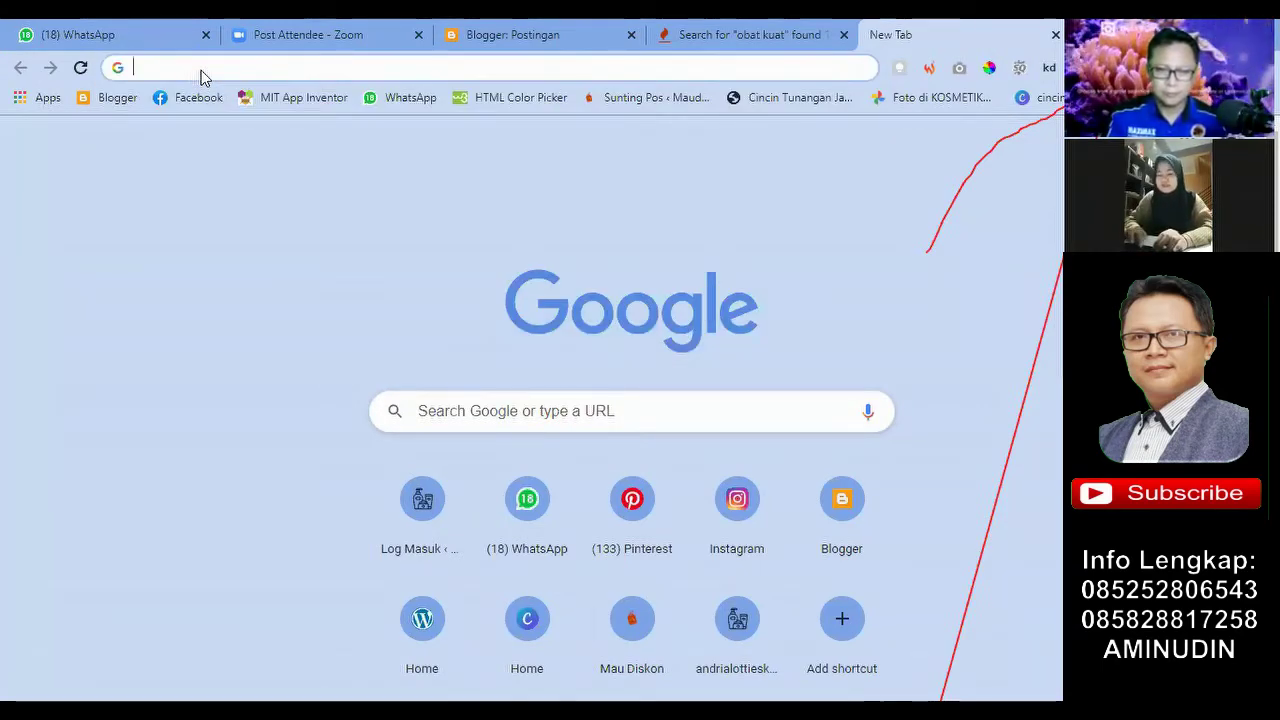
type("k")
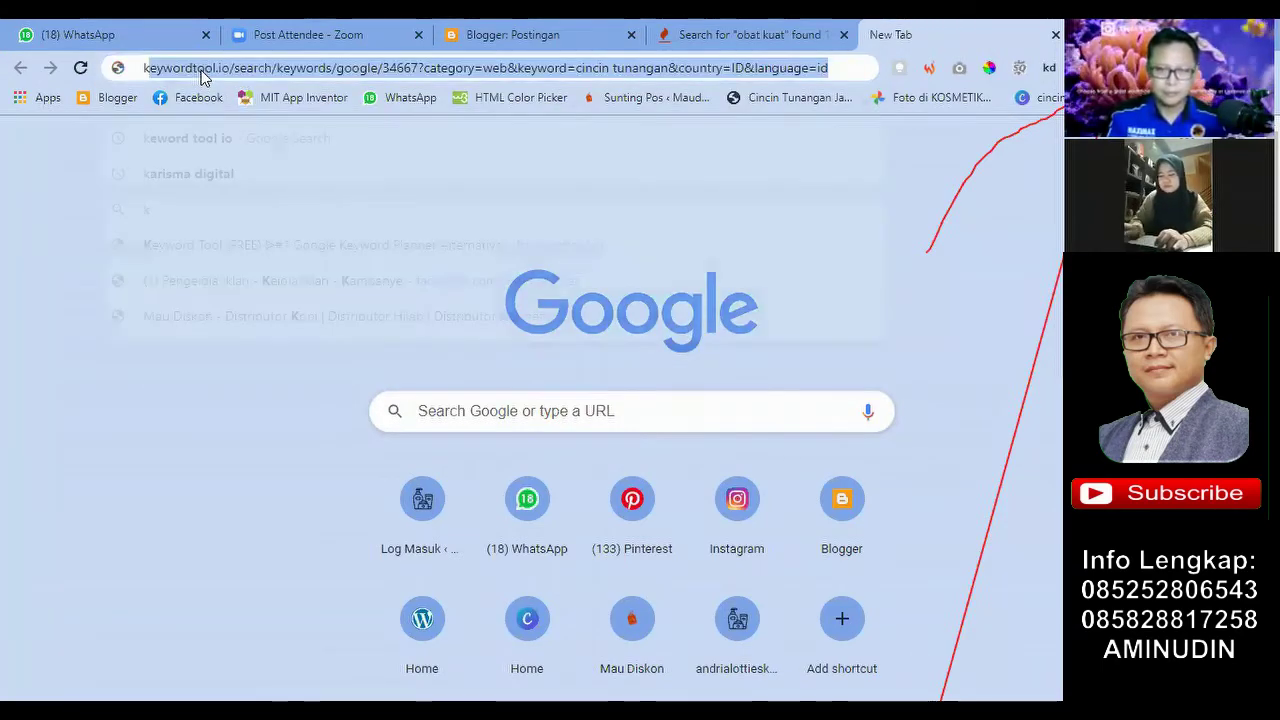
type("abupaten")
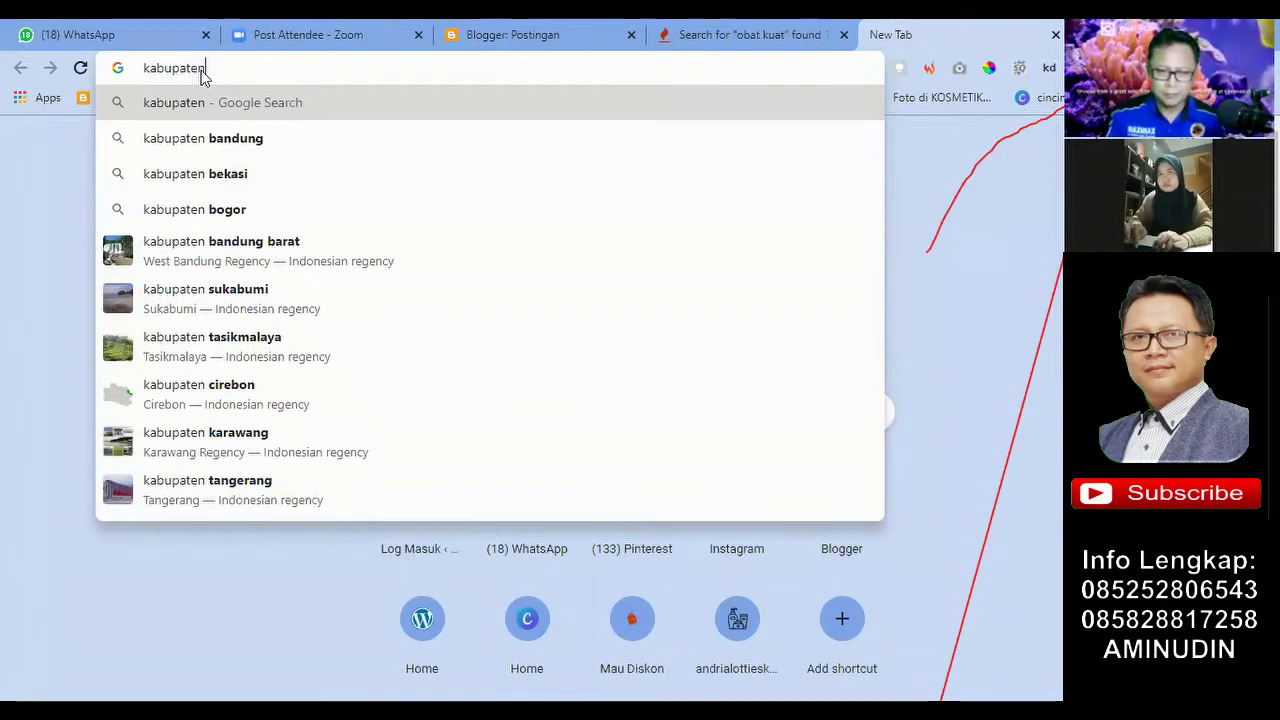
key("BackSpace")
key("BackSpace")
key("BackSpace")
key("BackSpace")
key("BackSpace")
key("BackSpace")
key("BackSpace")
key("BackSpace")
key("BackSpace")
type("kecamatan di")
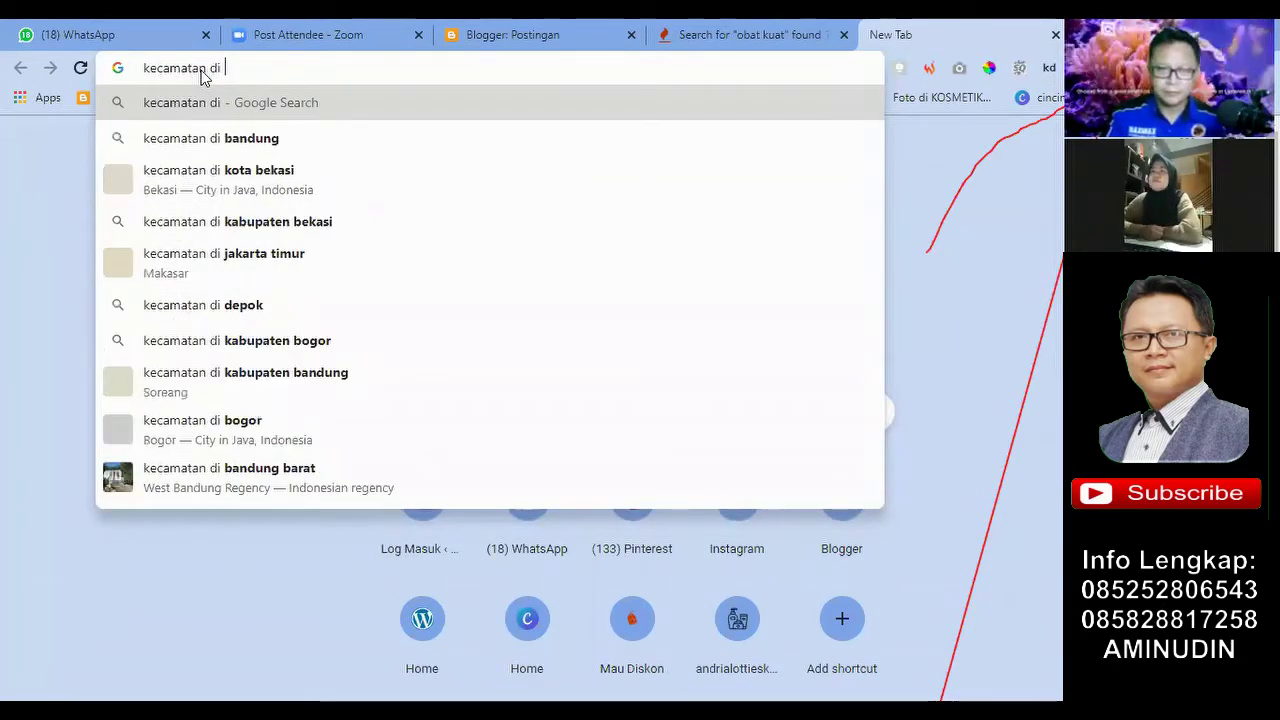
type(" bekasi")
key("Return")
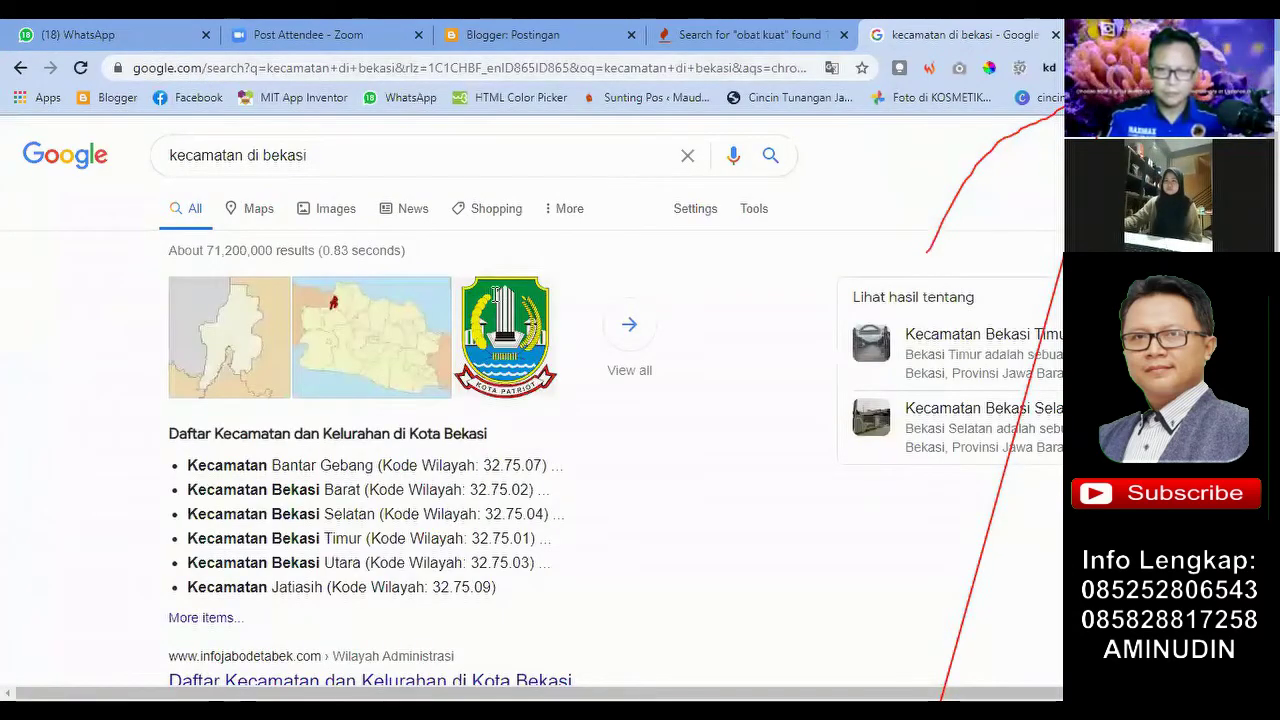
scroll(510, 340, "down", 1)
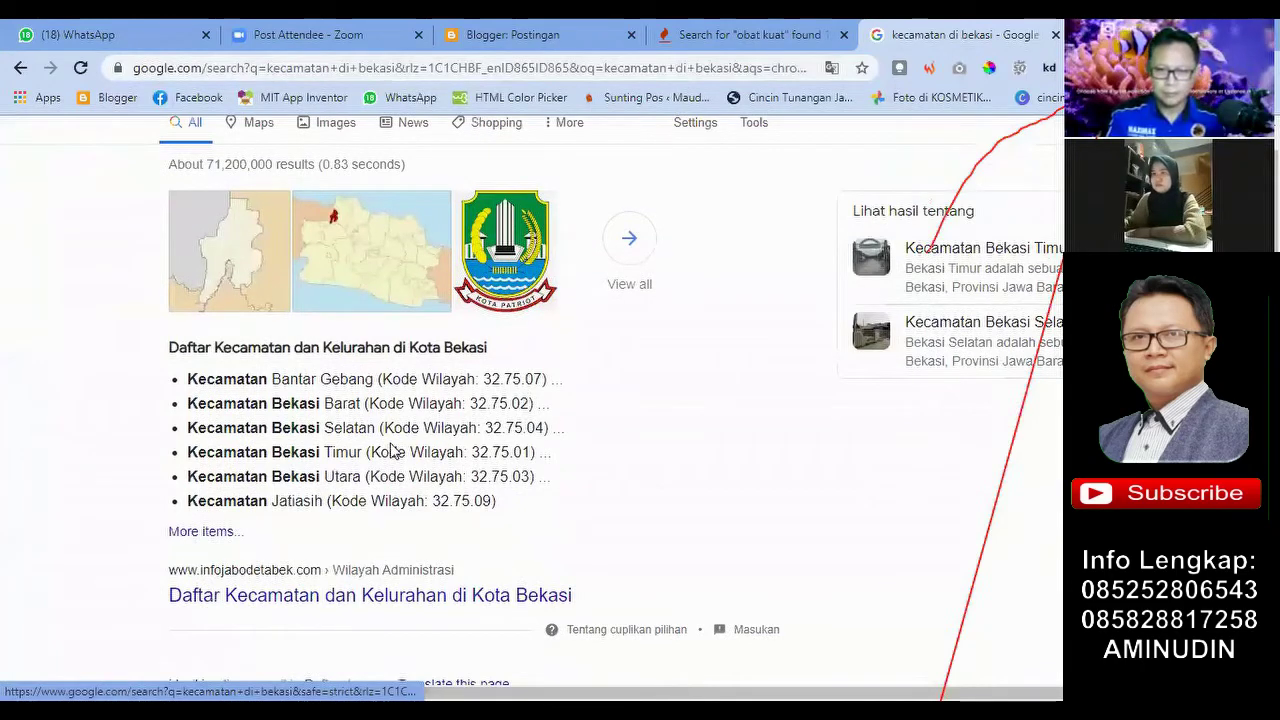
scroll(533, 388, "down", 2)
left_click(257, 402)
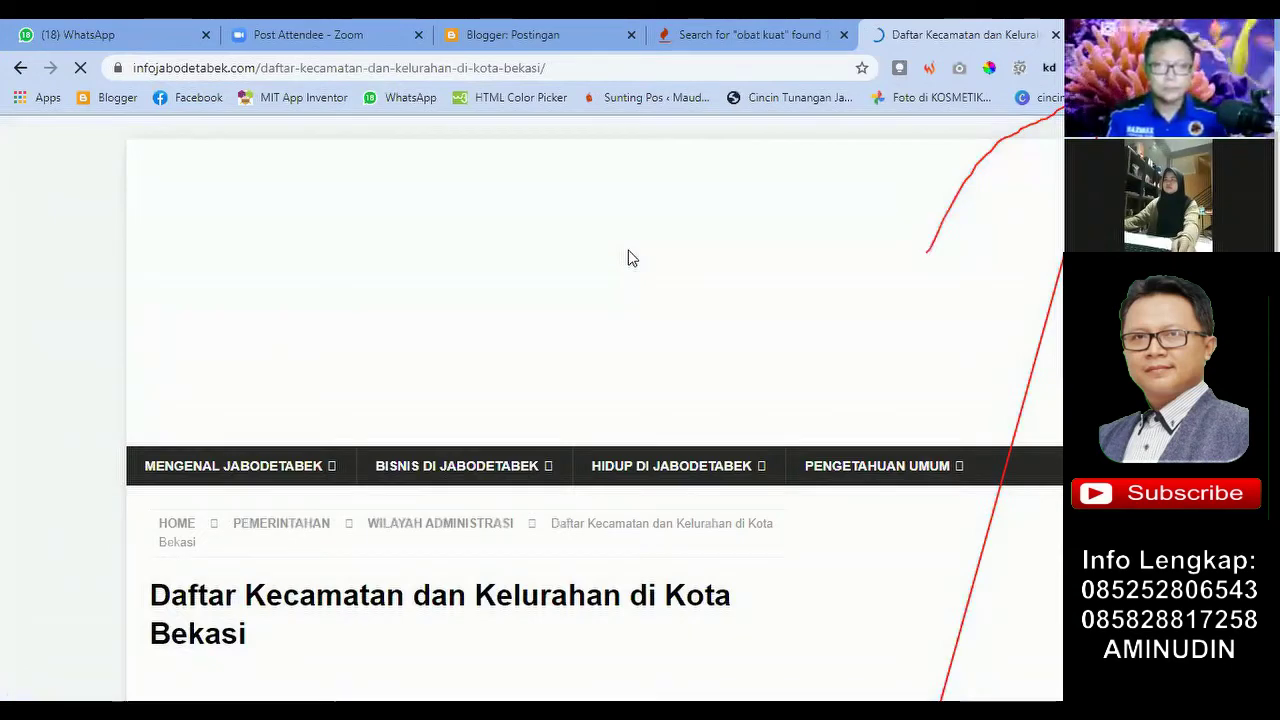
Step: Browse the Kota Bekasi district tables, briefly highlighting the first Bantar Gebang rows
scroll(628, 258, "down", 2)
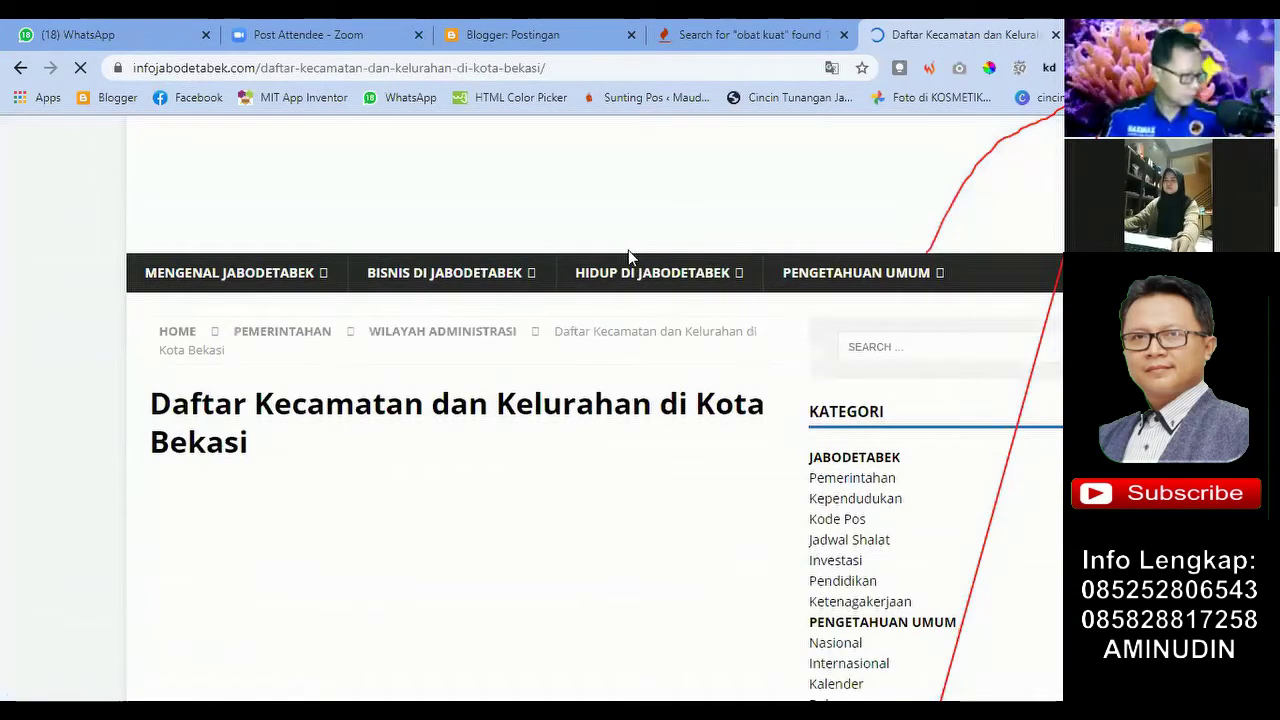
scroll(628, 250, "down", 5)
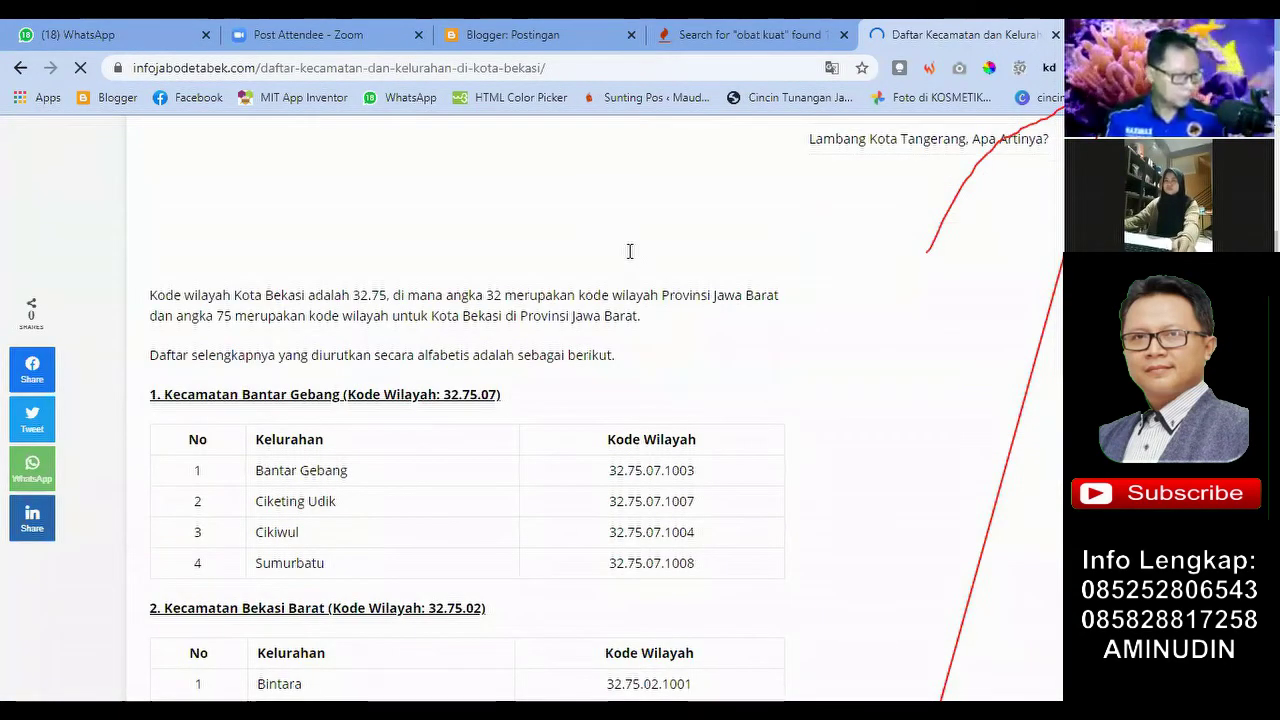
scroll(630, 251, "down", 6)
scroll(630, 257, "down", 12)
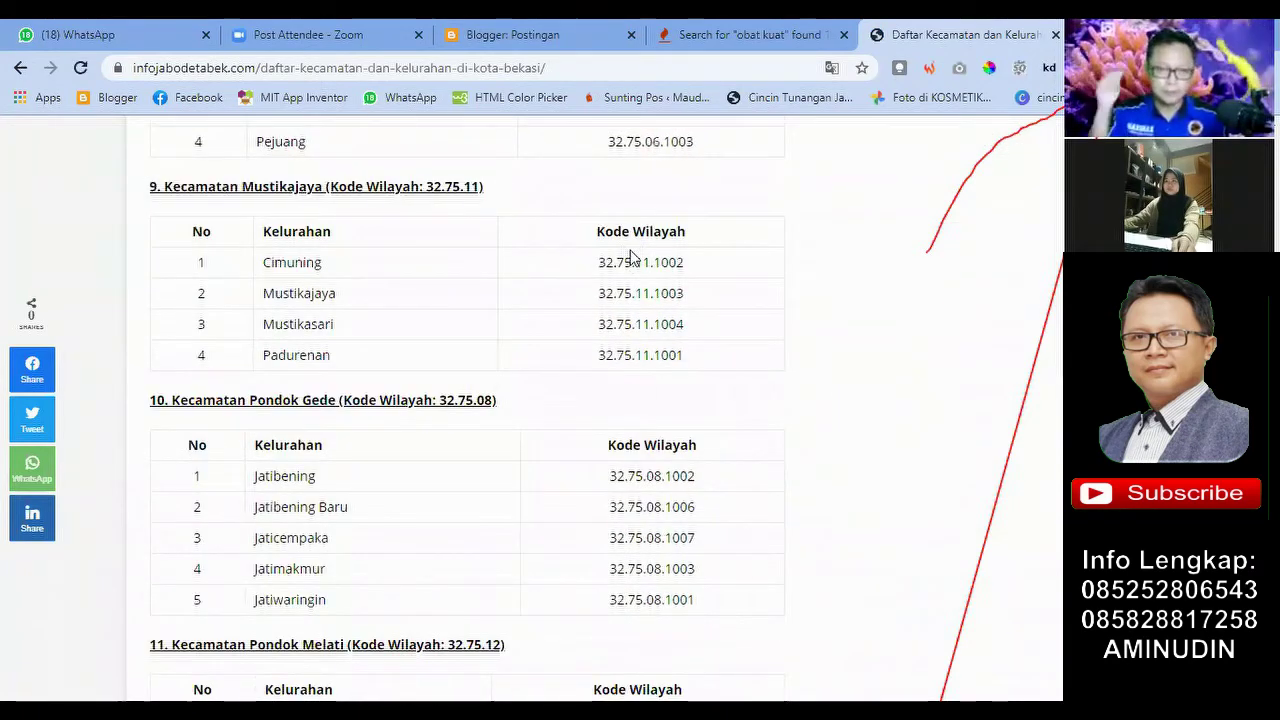
scroll(629, 257, "down", 2)
scroll(451, 277, "up", 9)
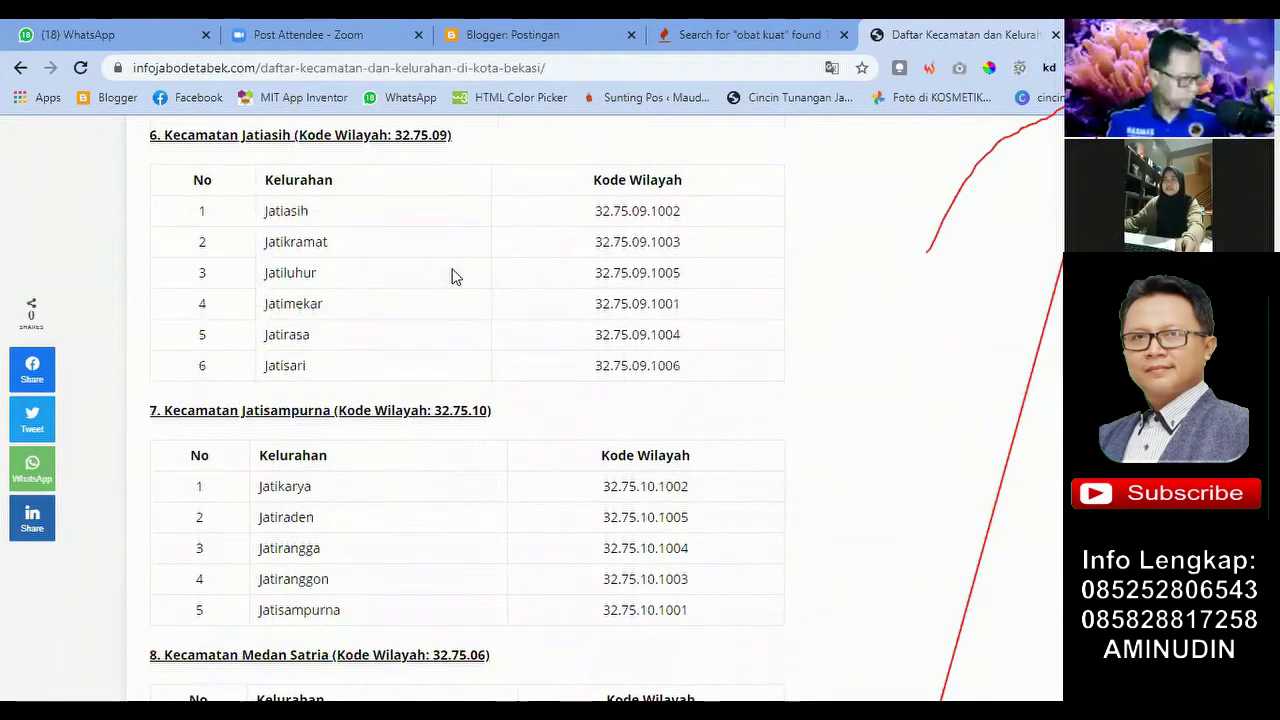
scroll(451, 277, "up", 5)
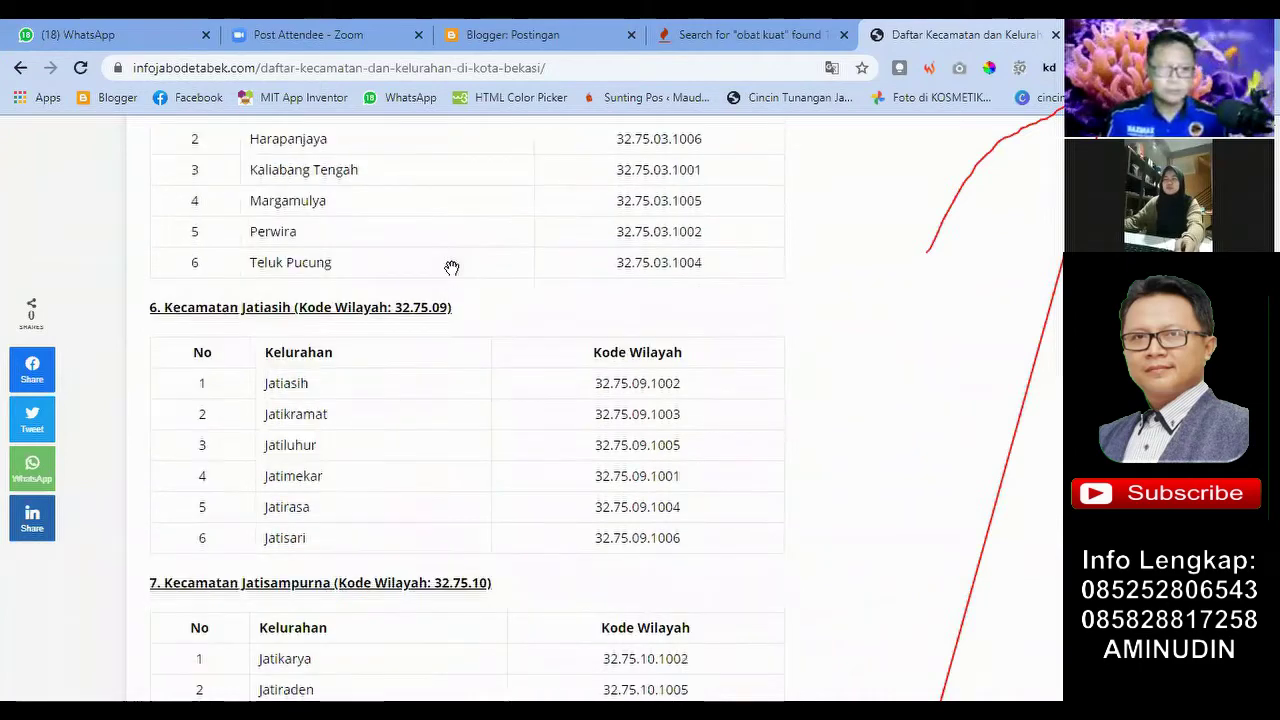
scroll(320, 360, "up", 12)
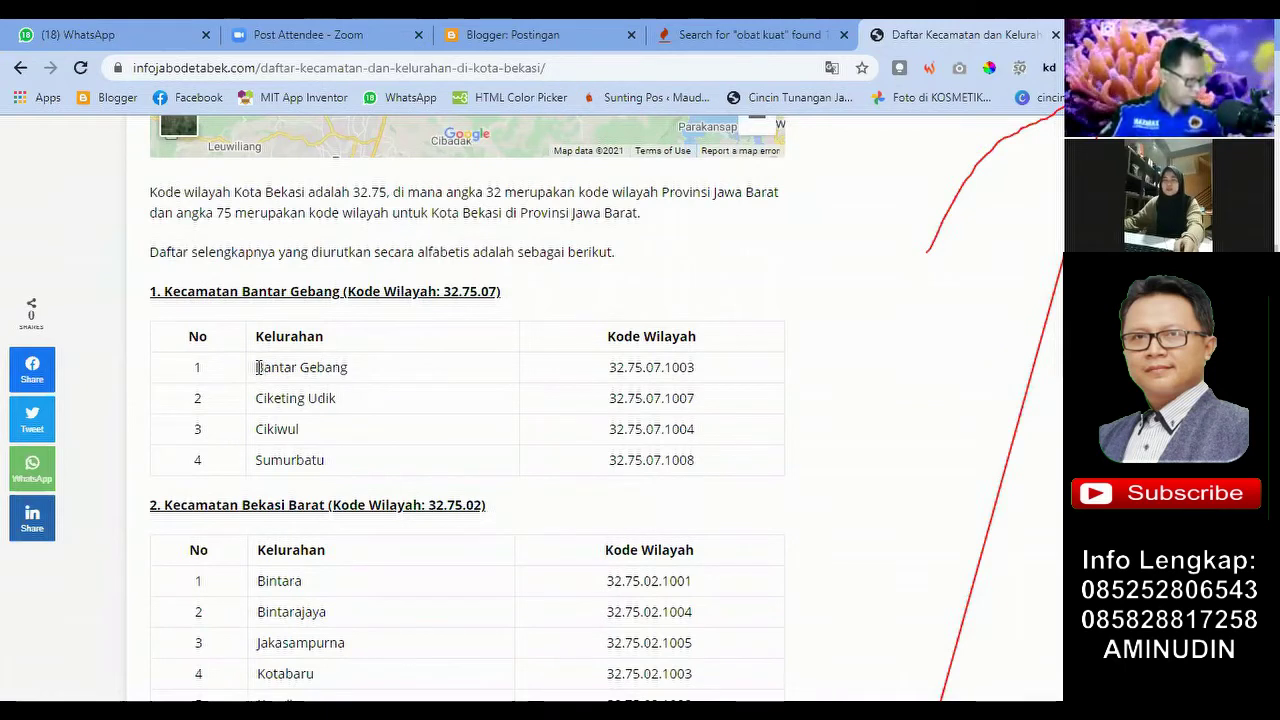
left_click_drag(257, 395, 266, 460)
left_click(848, 270)
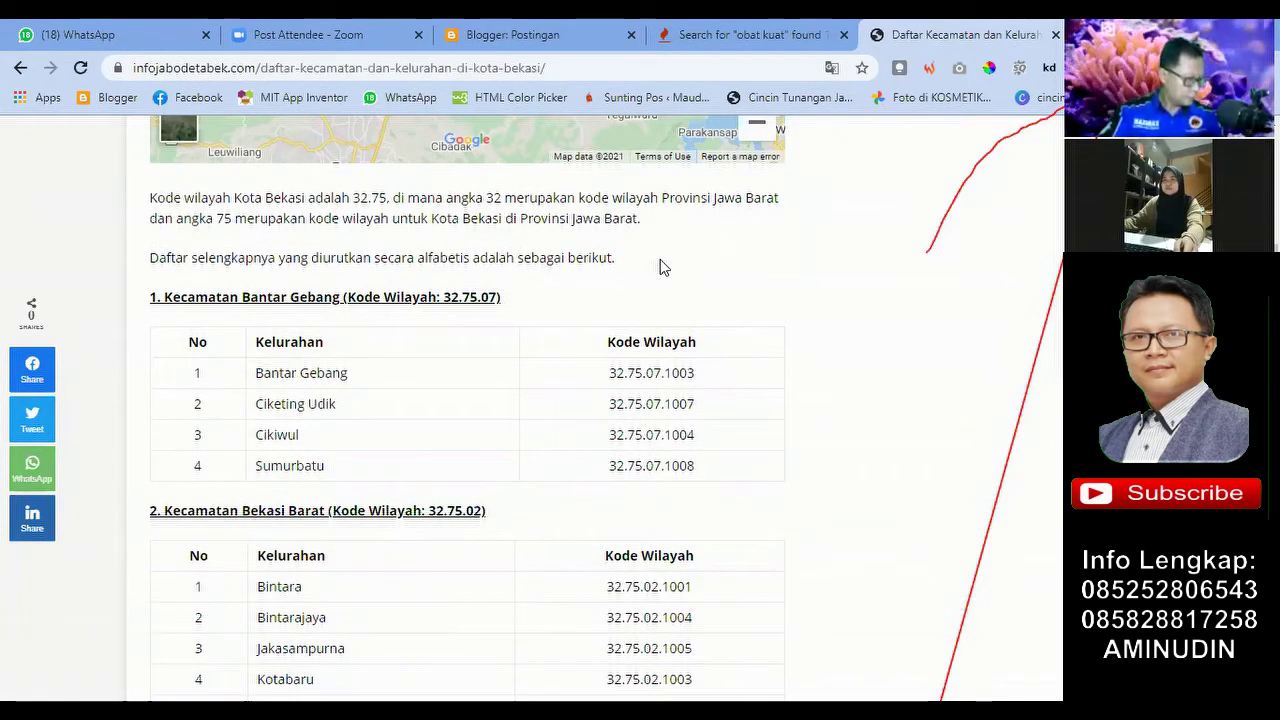
Step: Finish scanning the tables and return to the 'kecamatan di bekasi' Google results
scroll(786, 269, "down", 1)
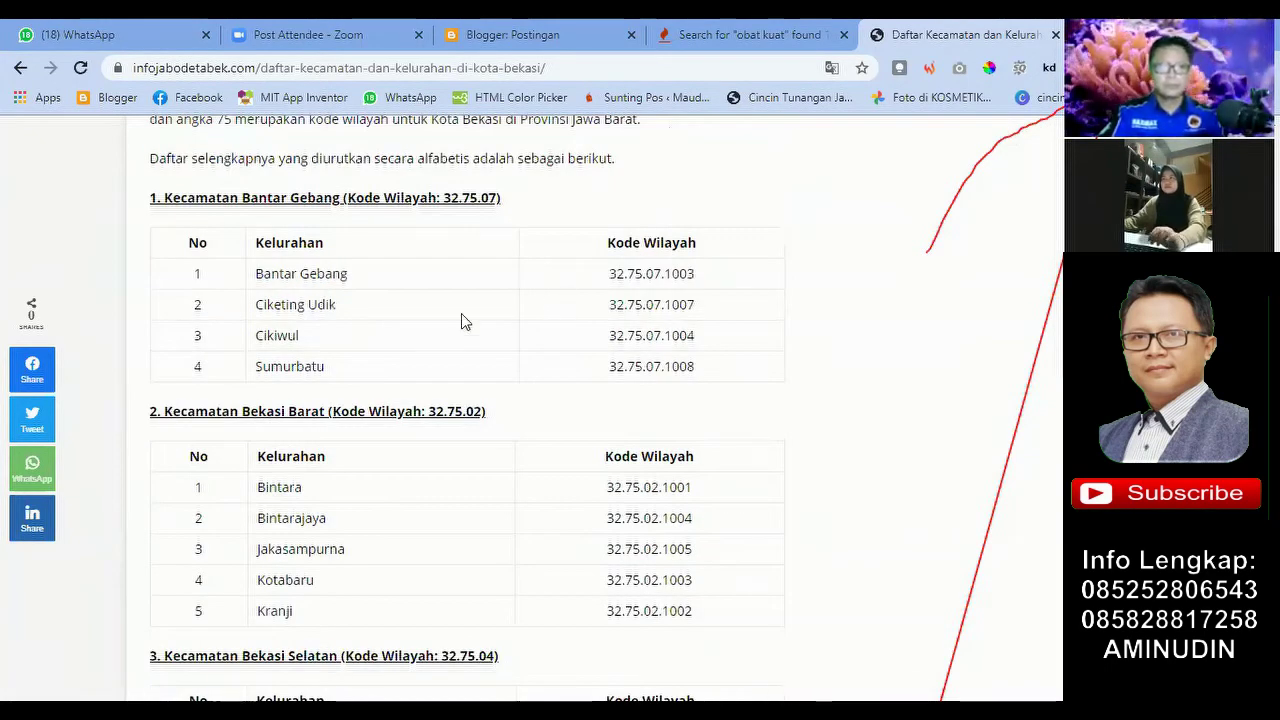
scroll(491, 277, "down", 8)
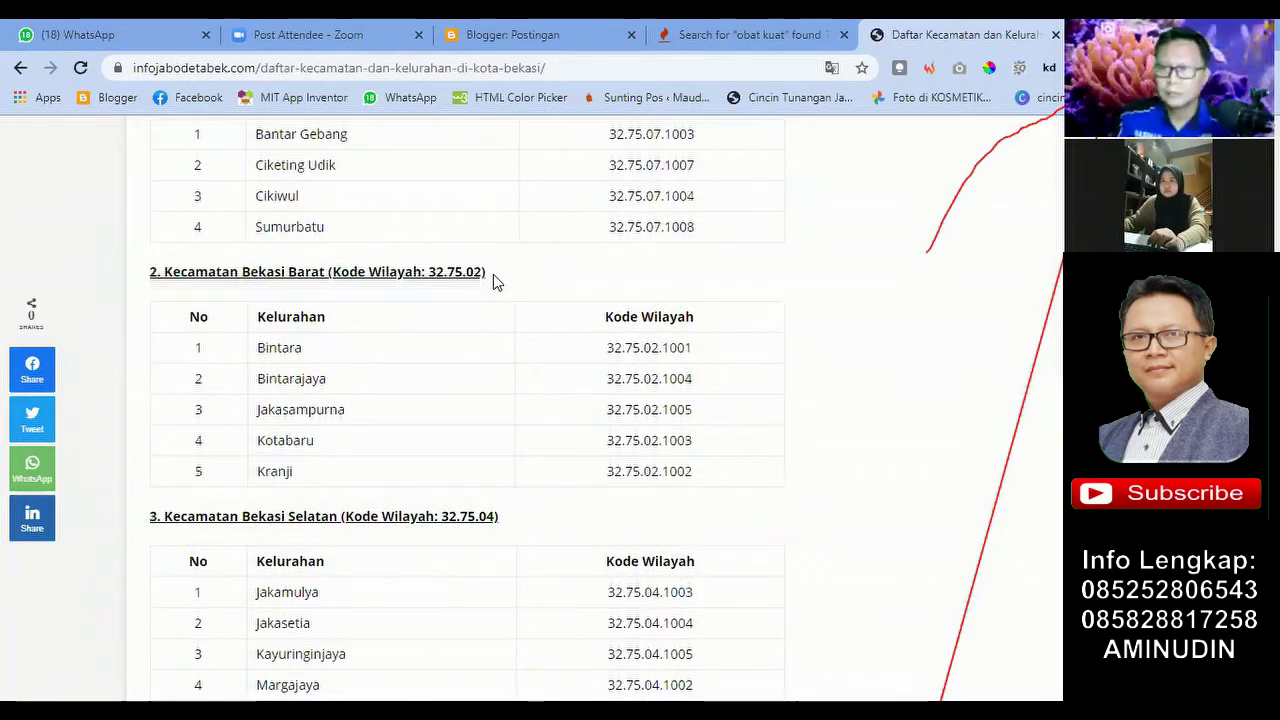
scroll(493, 282, "down", 15)
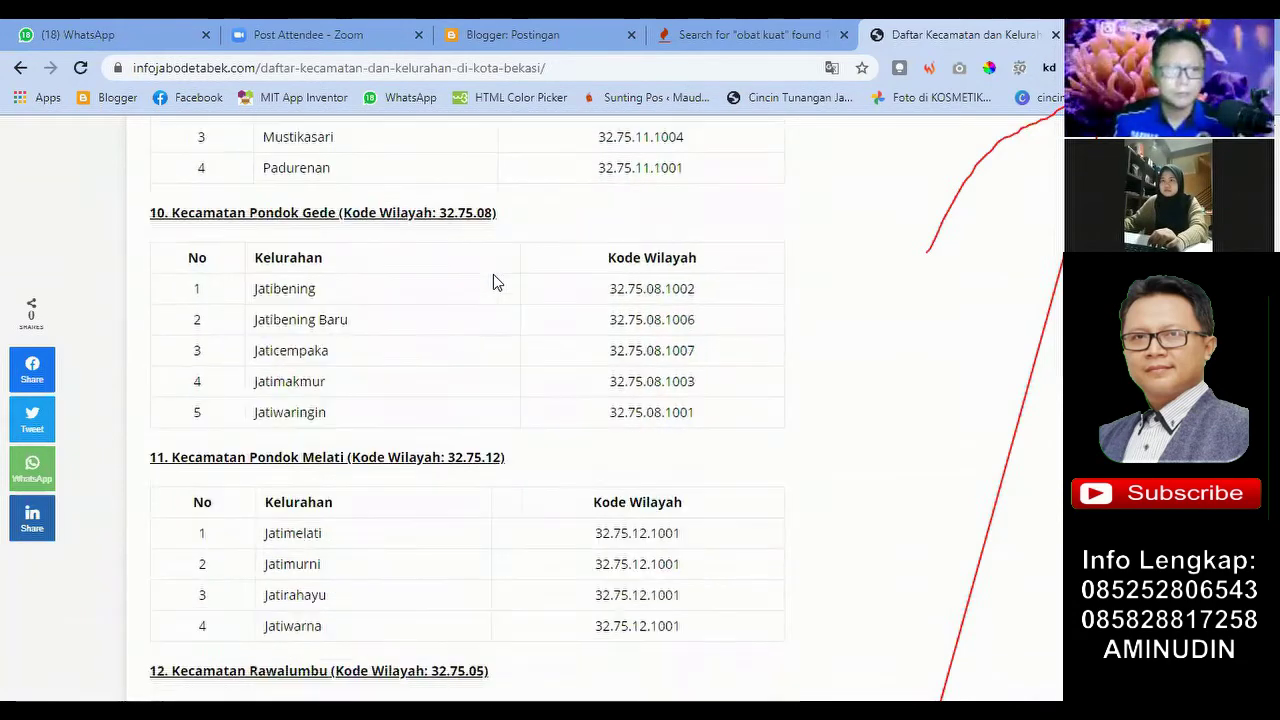
scroll(494, 272, "down", 7)
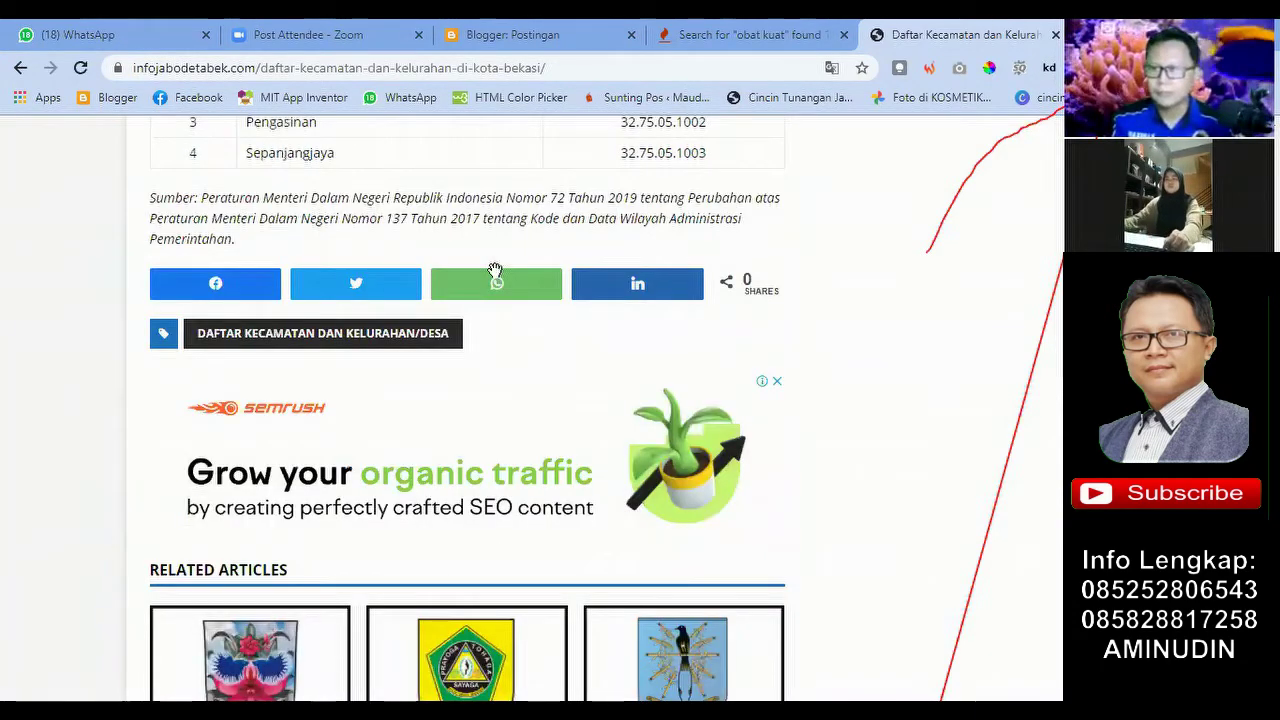
scroll(262, 178, "up", 20)
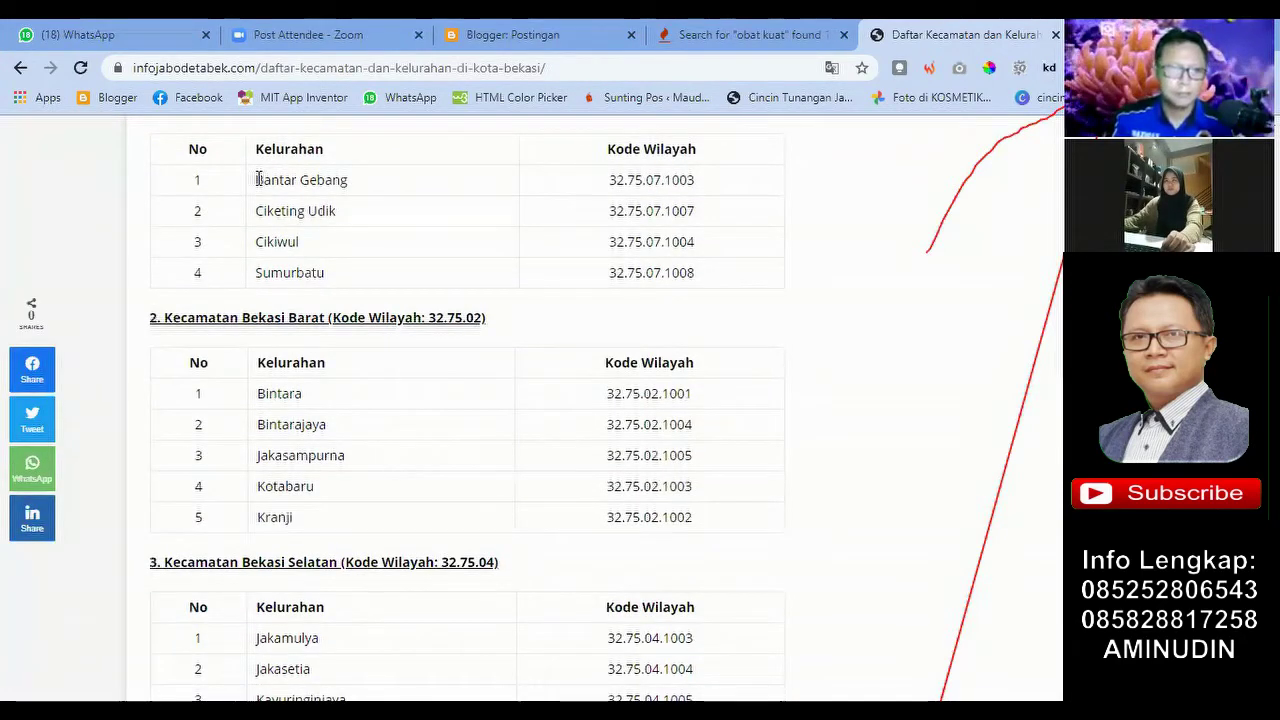
scroll(320, 208, "up", 1)
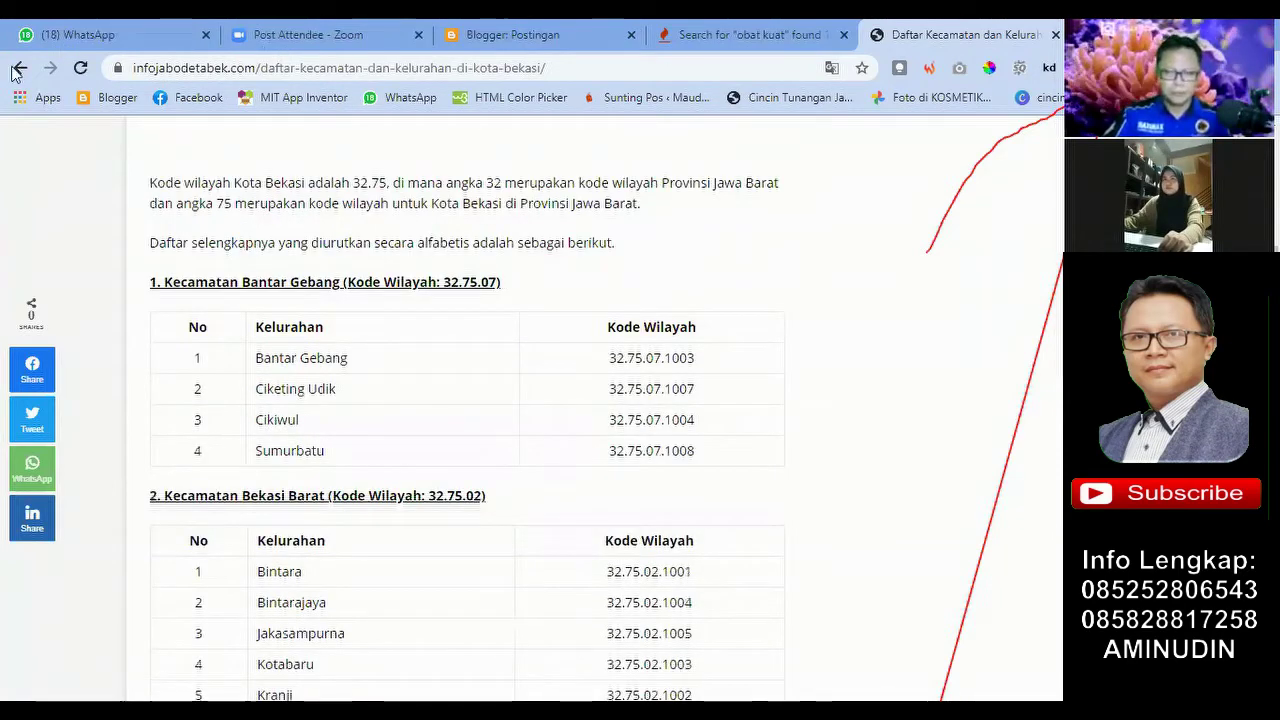
scroll(255, 160, "up", 2)
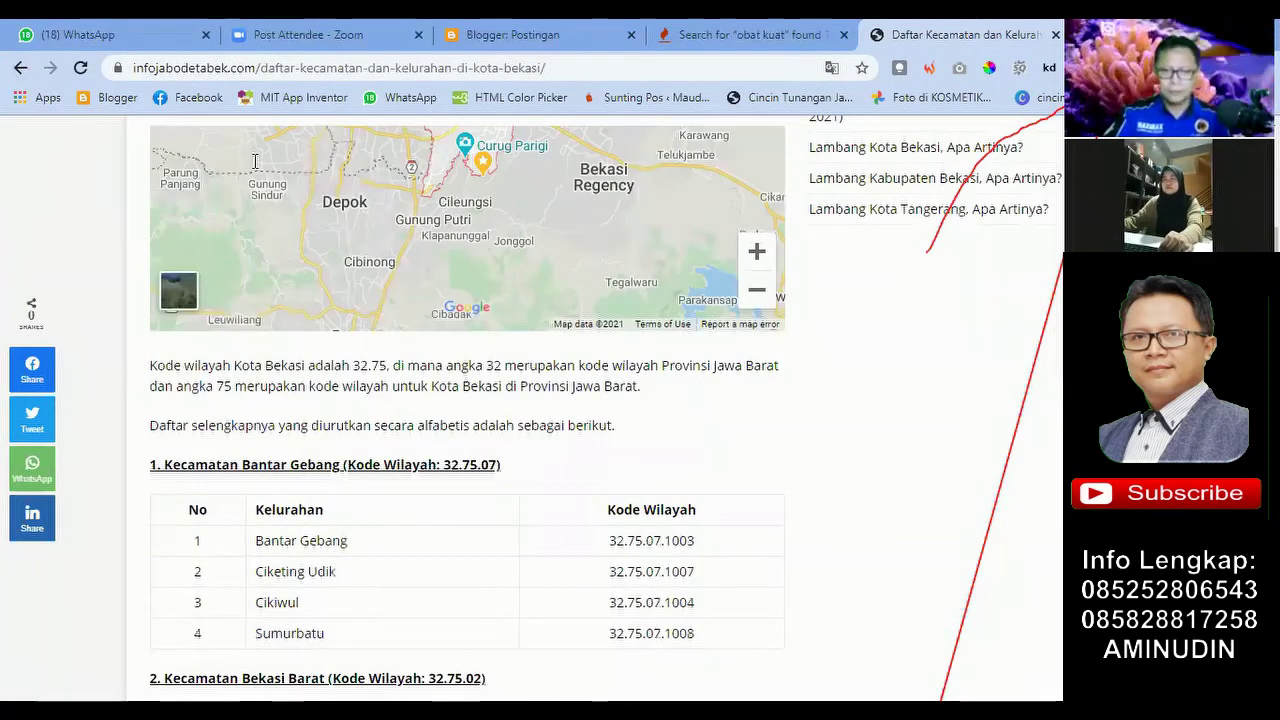
key("alt+Left")
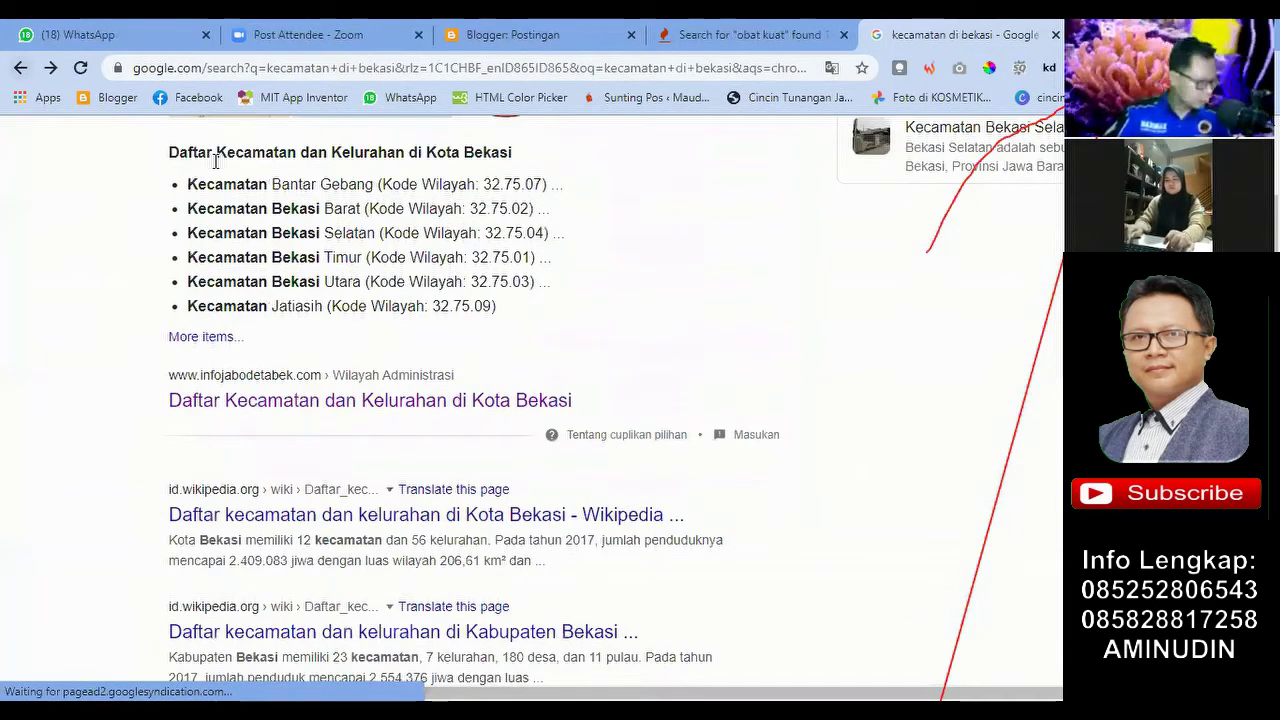
Step: Change the Google query to 'kabupaten di bekasi' and run the search
scroll(215, 160, "up", 3)
double_click(215, 157)
type("kabupaten di bekasi")
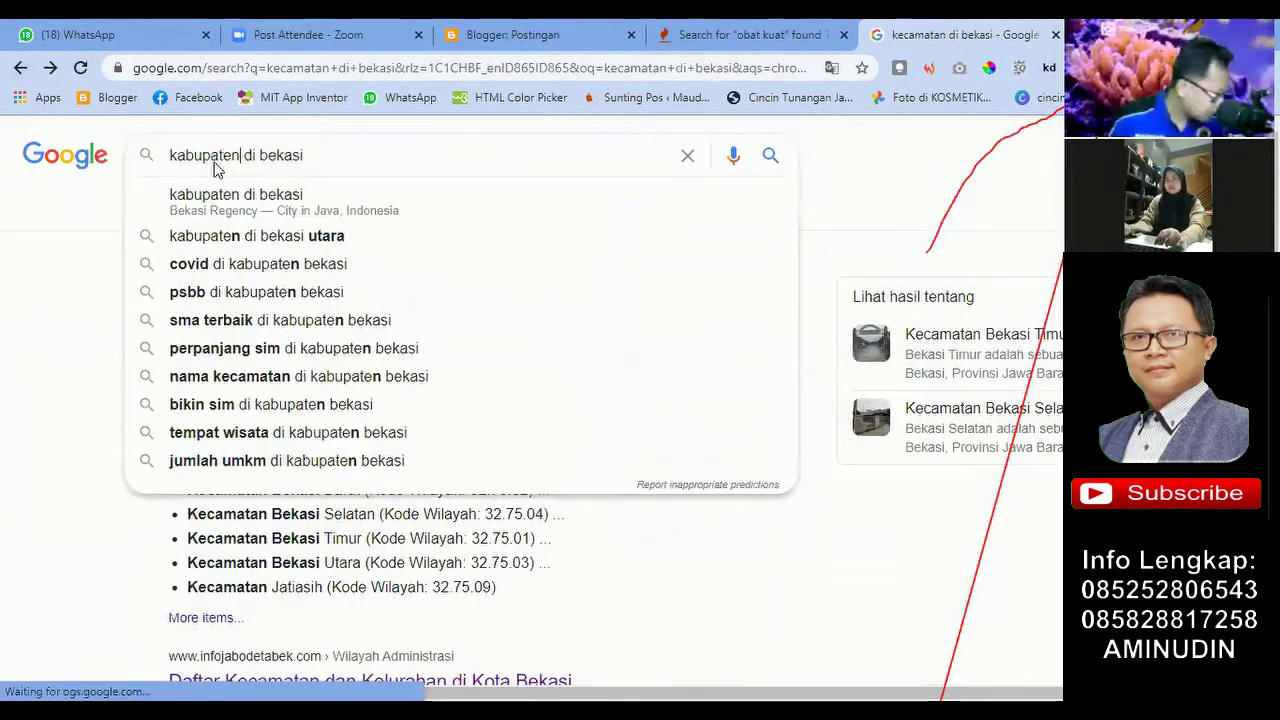
key("Return")
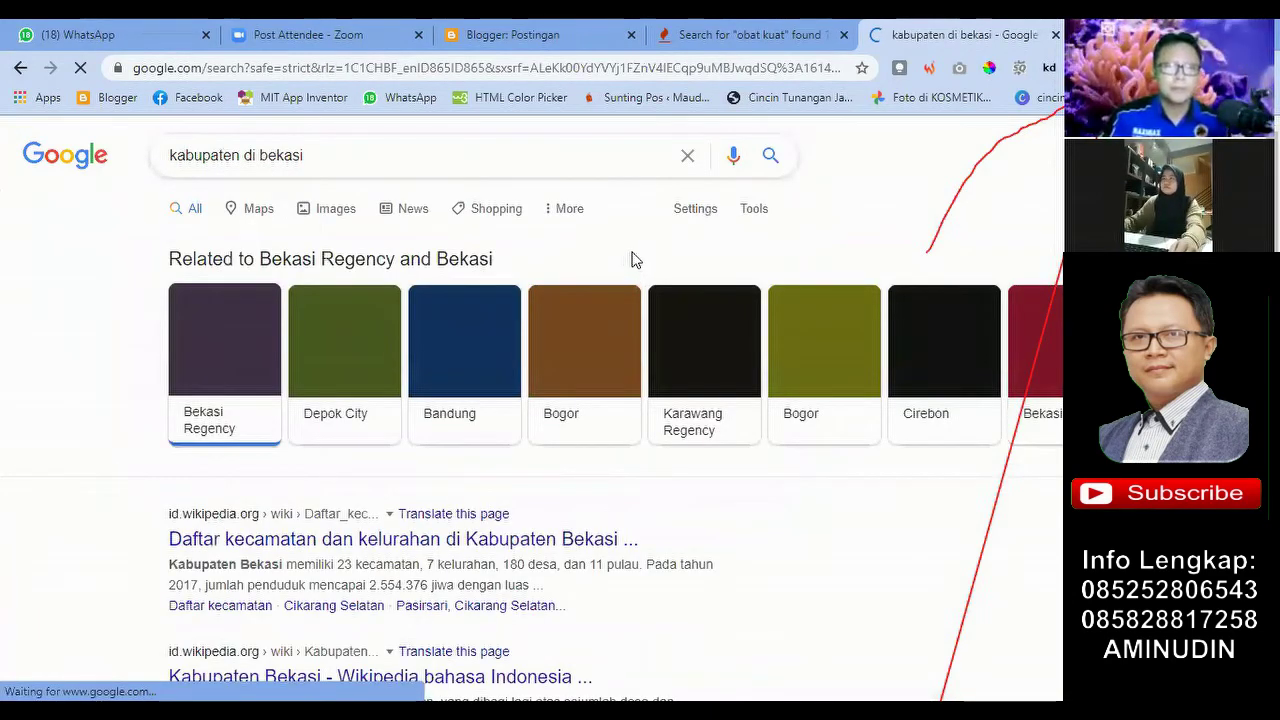
Step: Scroll through Wikipedia's Kabupaten Bekasi district list, then open a new empty tab
scroll(634, 261, "down", 2)
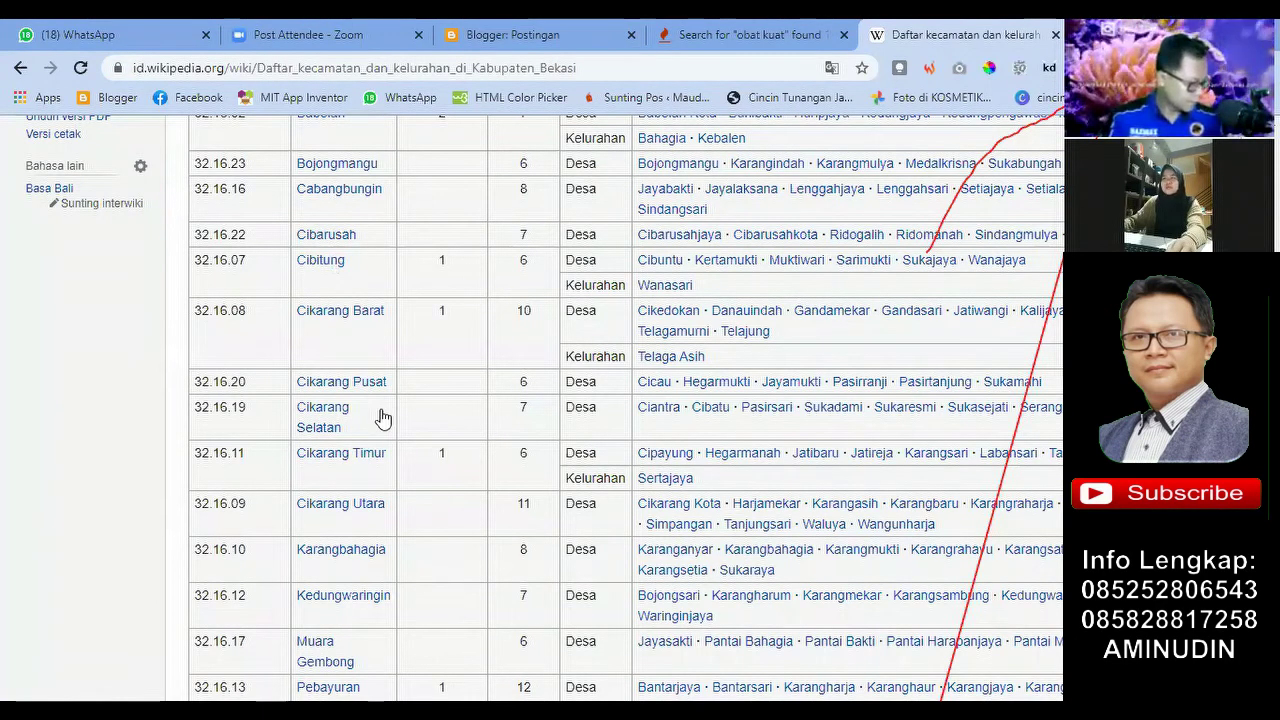
scroll(380, 417, "up", 4)
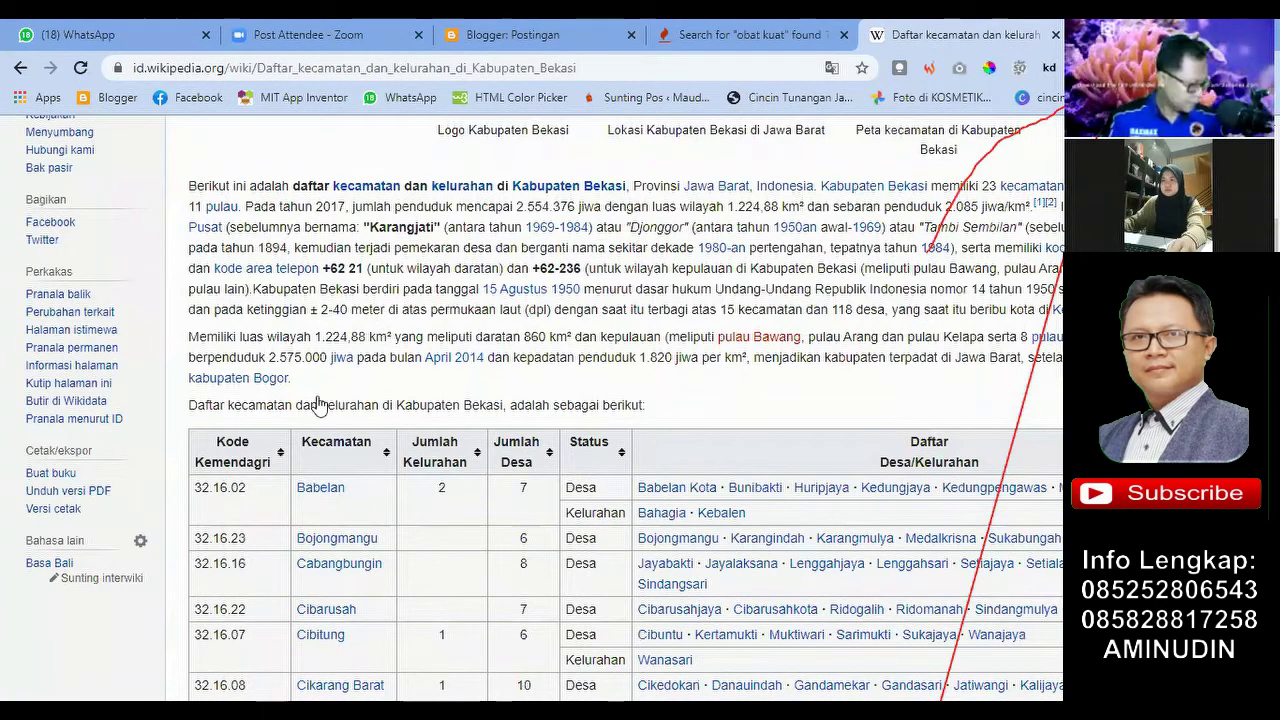
scroll(456, 345, "down", 1)
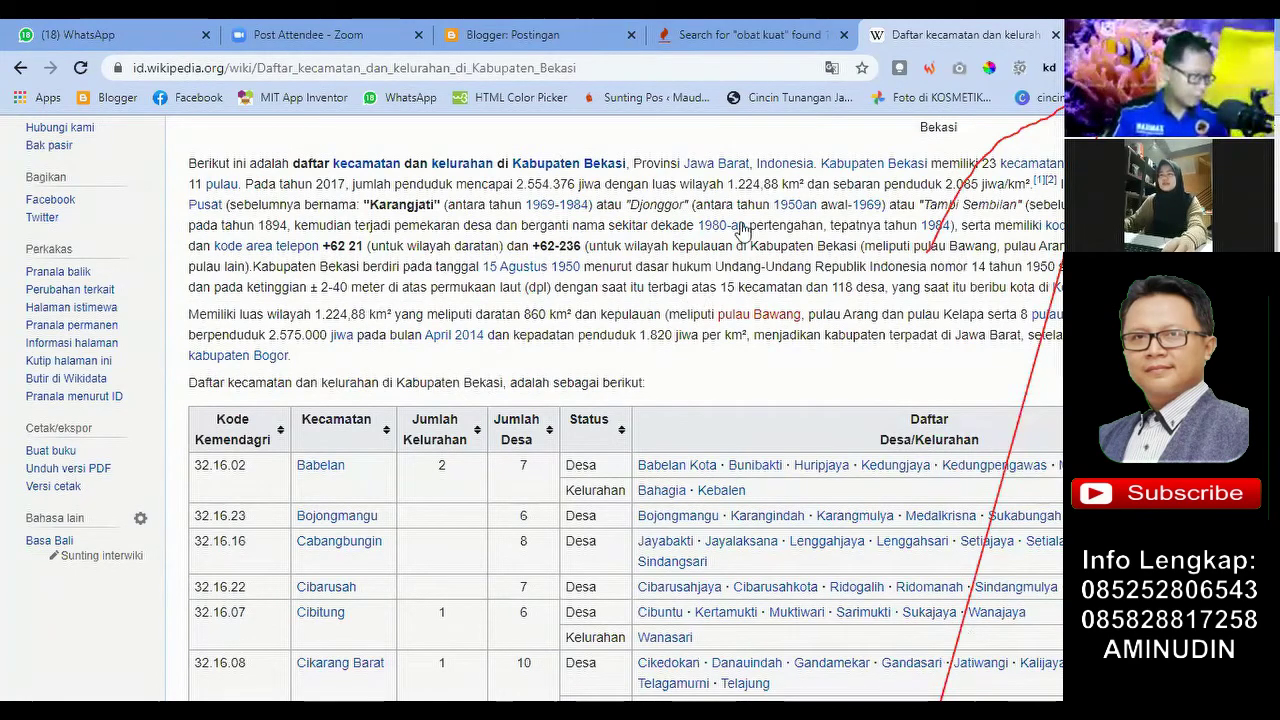
scroll(781, 188, "up", 2)
scroll(600, 160, "up", 1)
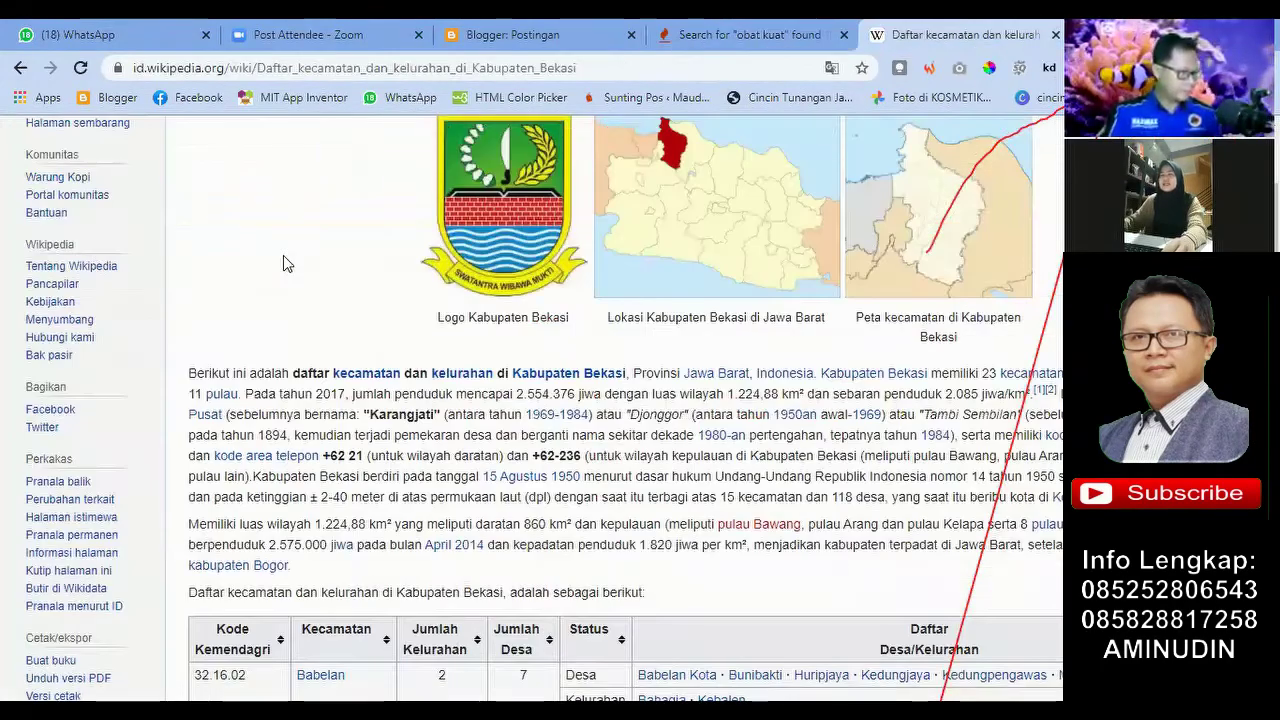
scroll(283, 263, "up", 3)
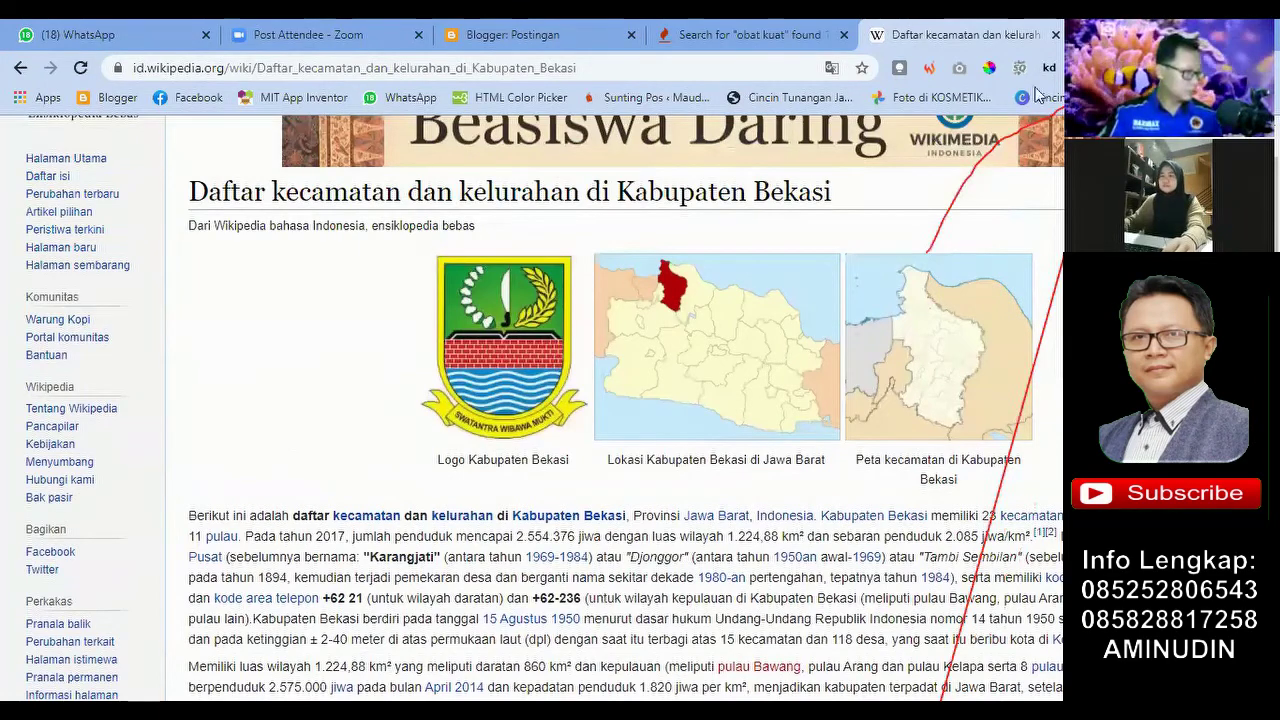
scroll(673, 337, "up", 3)
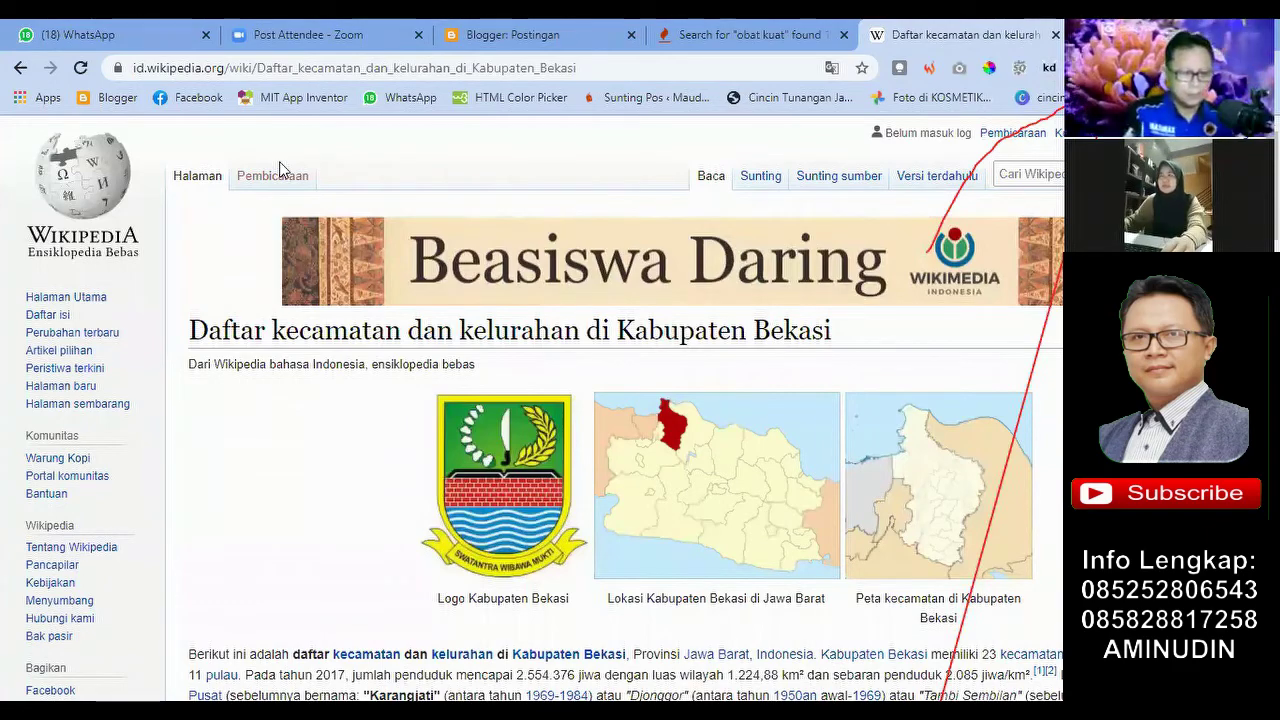
scroll(286, 194, "down", 5)
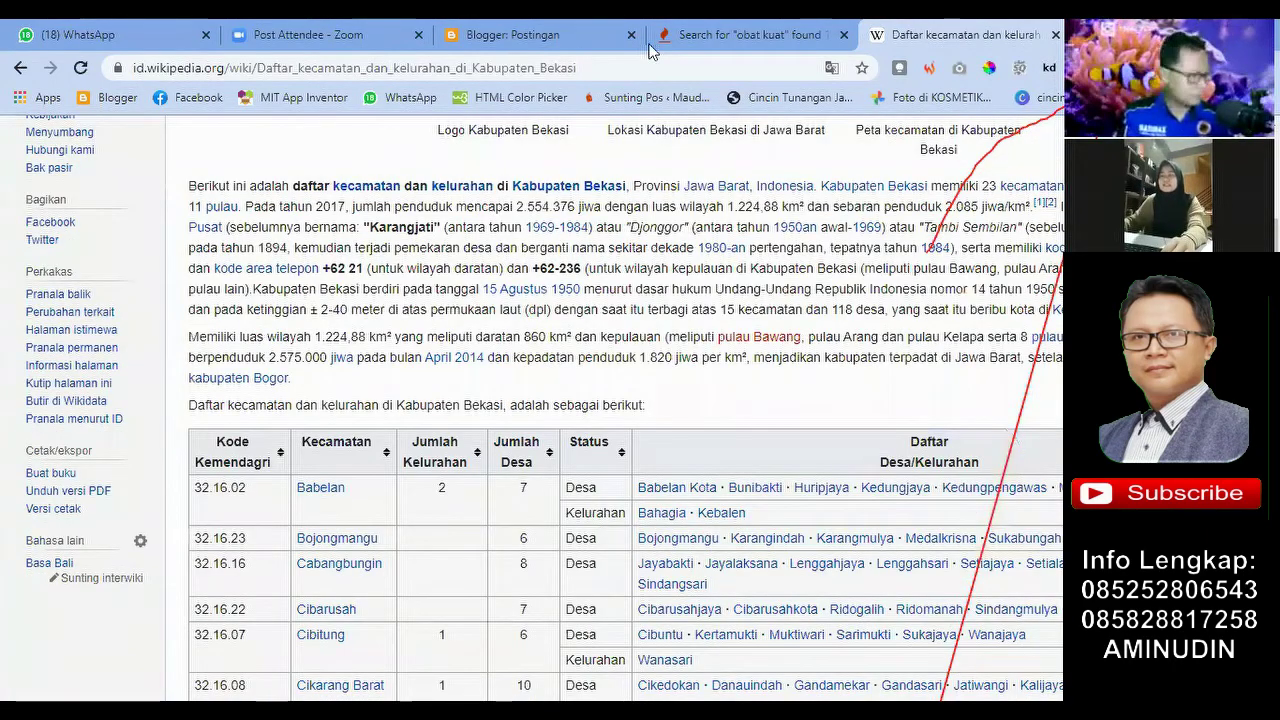
key("ctrl+t")
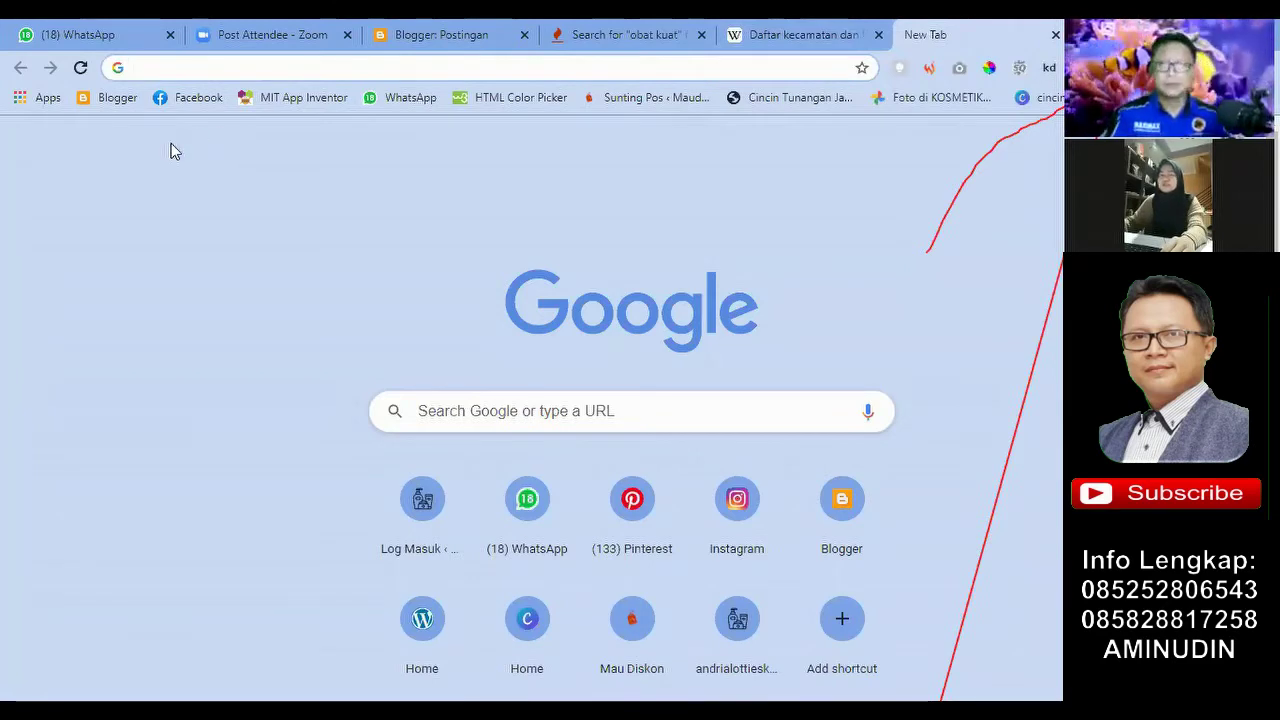
Step: Go to the Blogger posts dashboard and start a new post (POSTINGAN BARU)
left_click(113, 100)
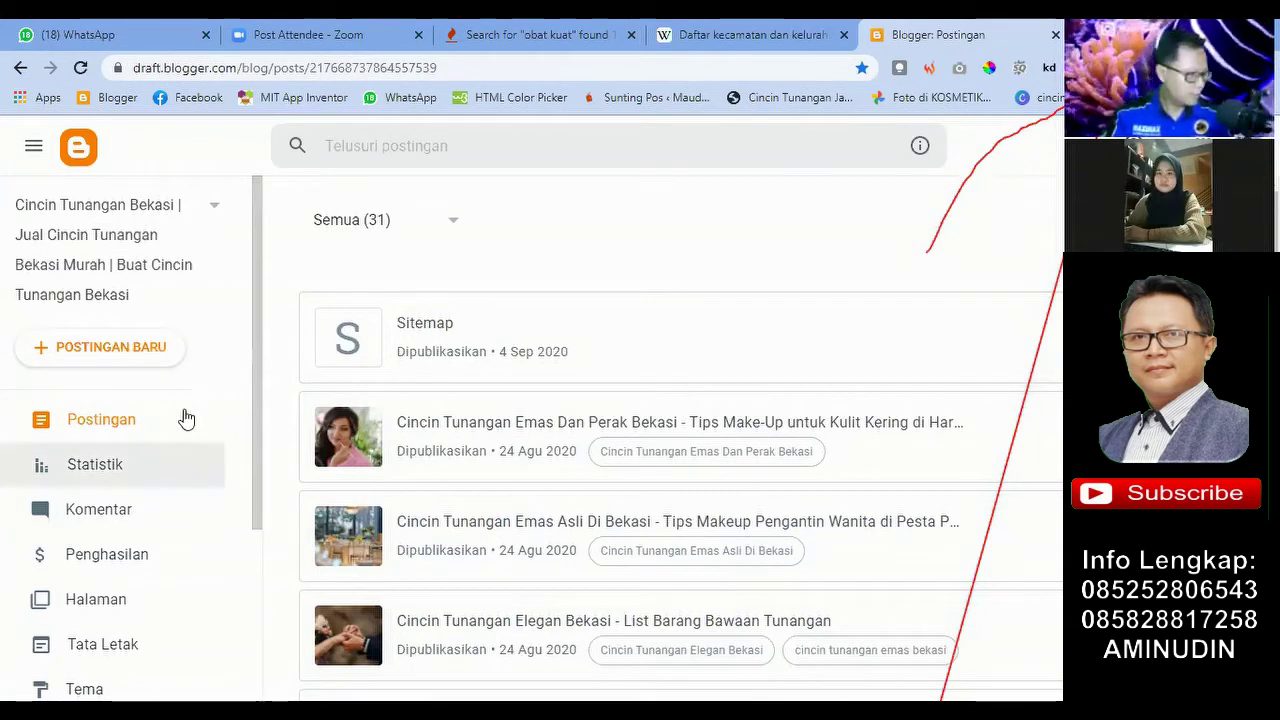
left_click(150, 350)
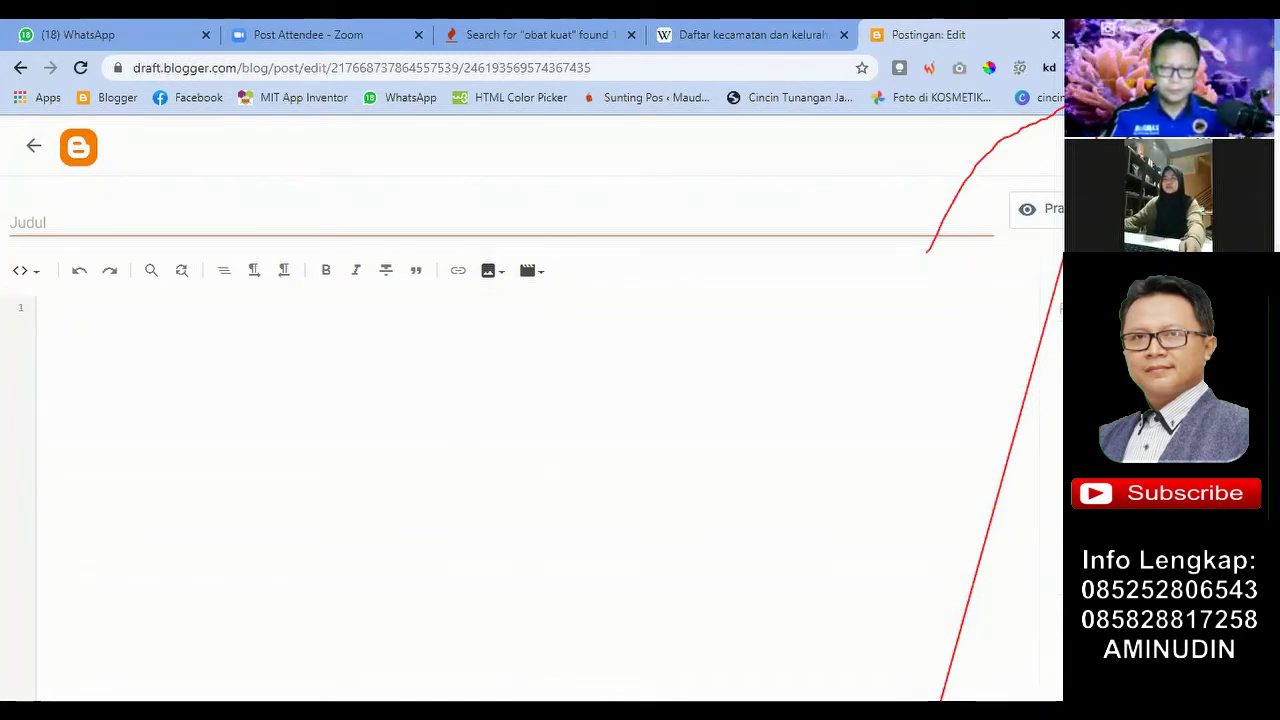
Step: Select 'obat kuat tradisional khusus lelaki' in the Keyword Tool results and return to the editor
left_click(104, 226)
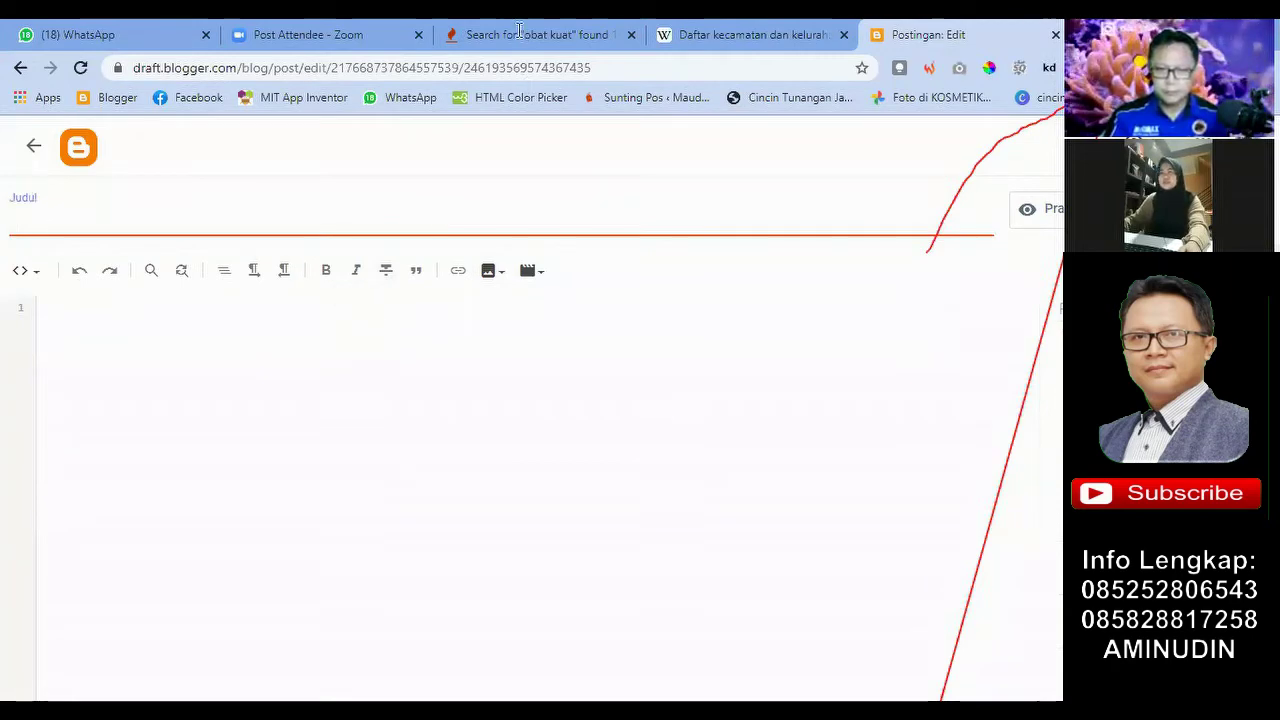
left_click(519, 32)
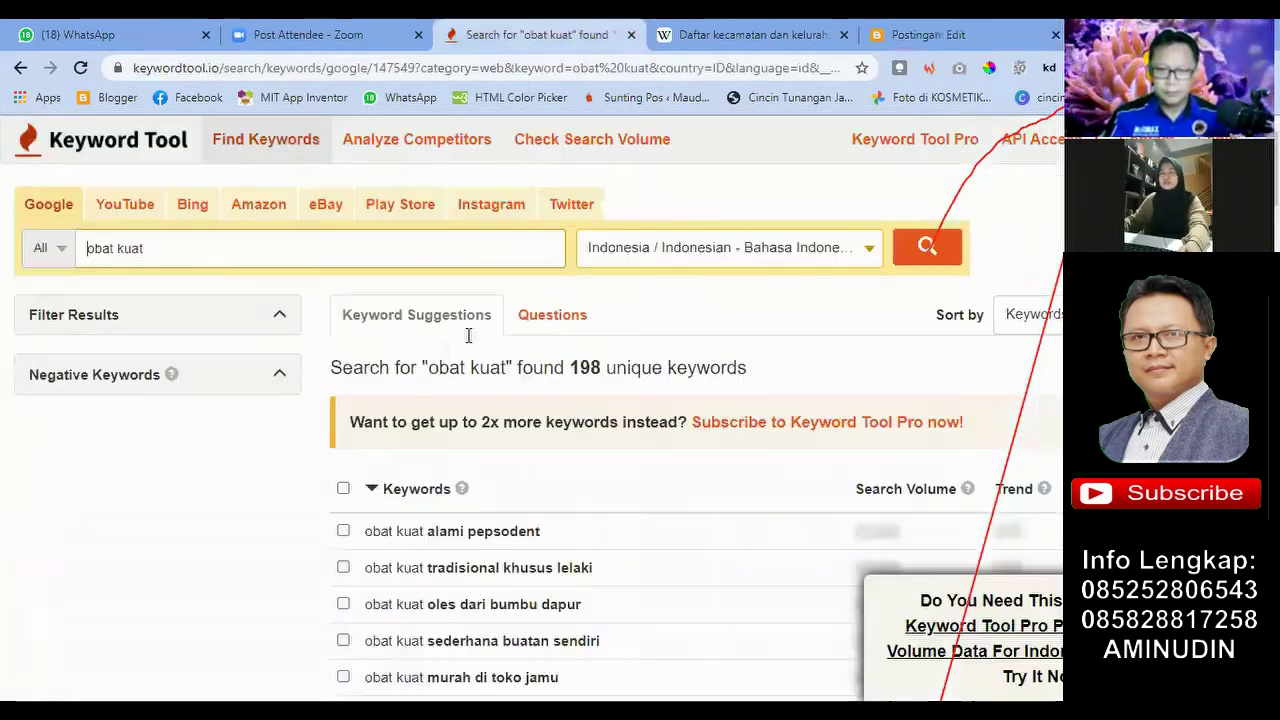
scroll(612, 300, "down", 1)
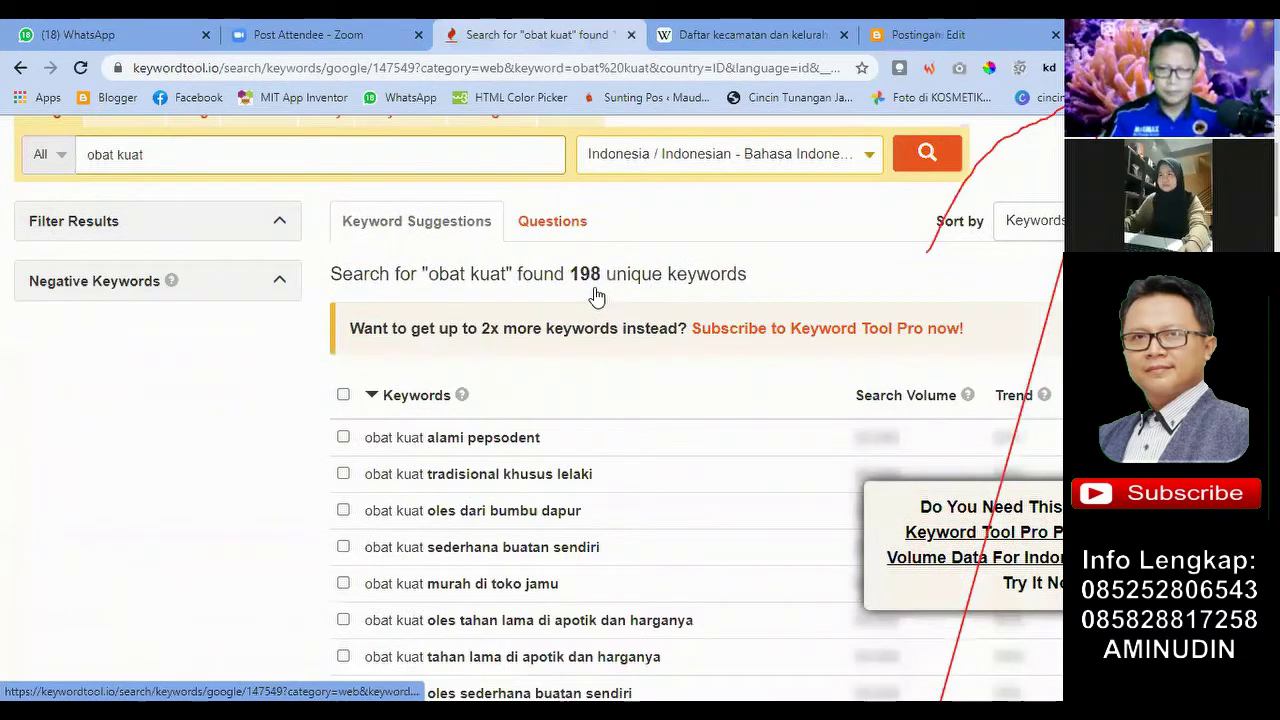
scroll(610, 298, "down", 3)
scroll(596, 296, "down", 1)
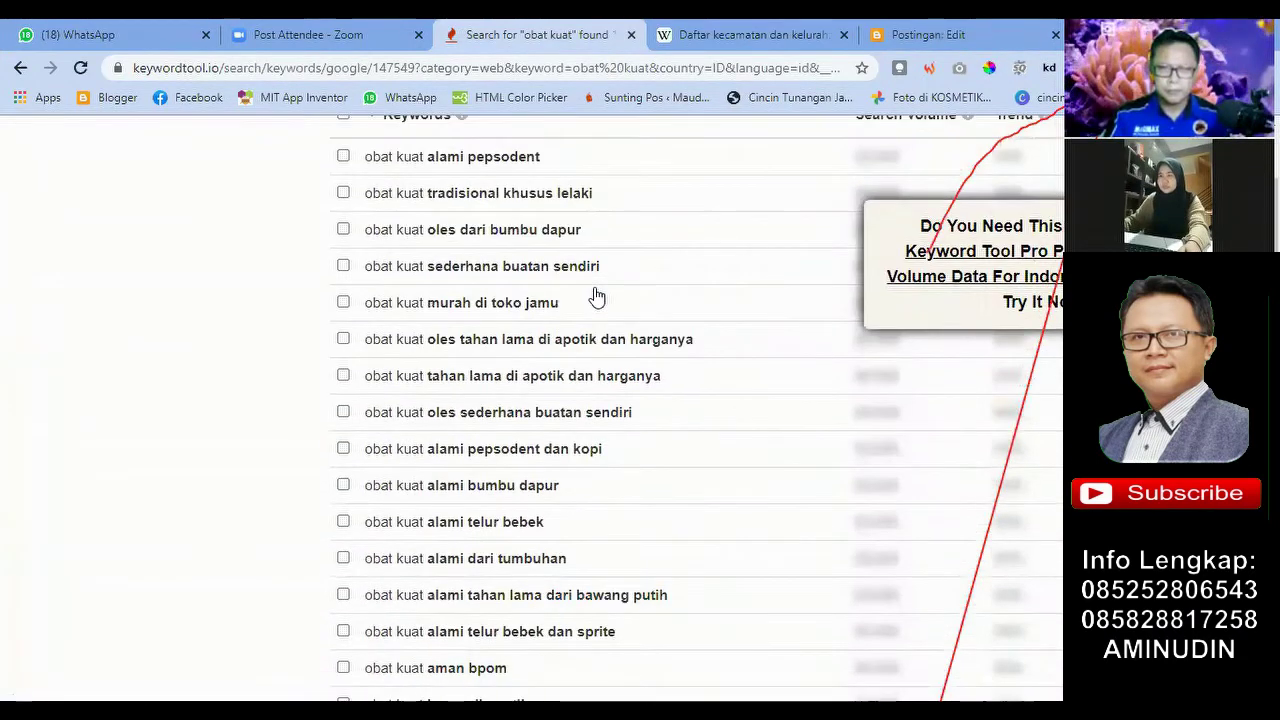
scroll(560, 295, "down", 1)
scroll(400, 335, "up", 1)
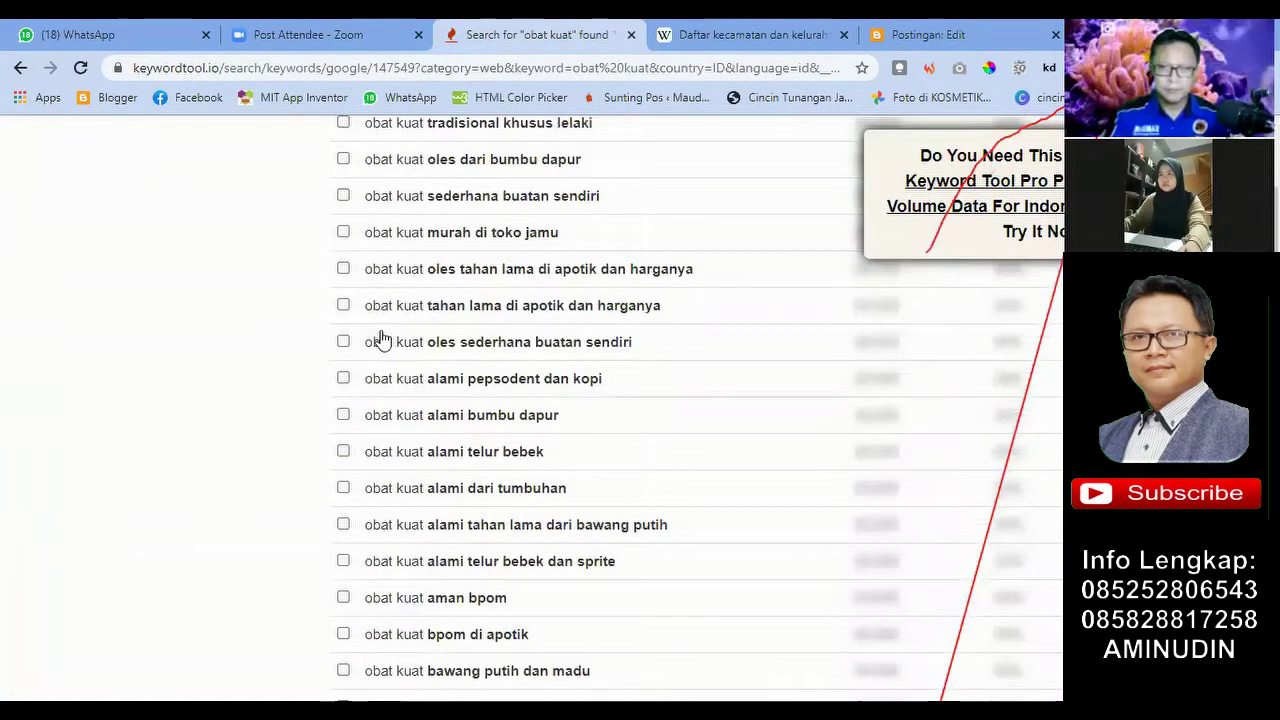
scroll(447, 313, "up", 1)
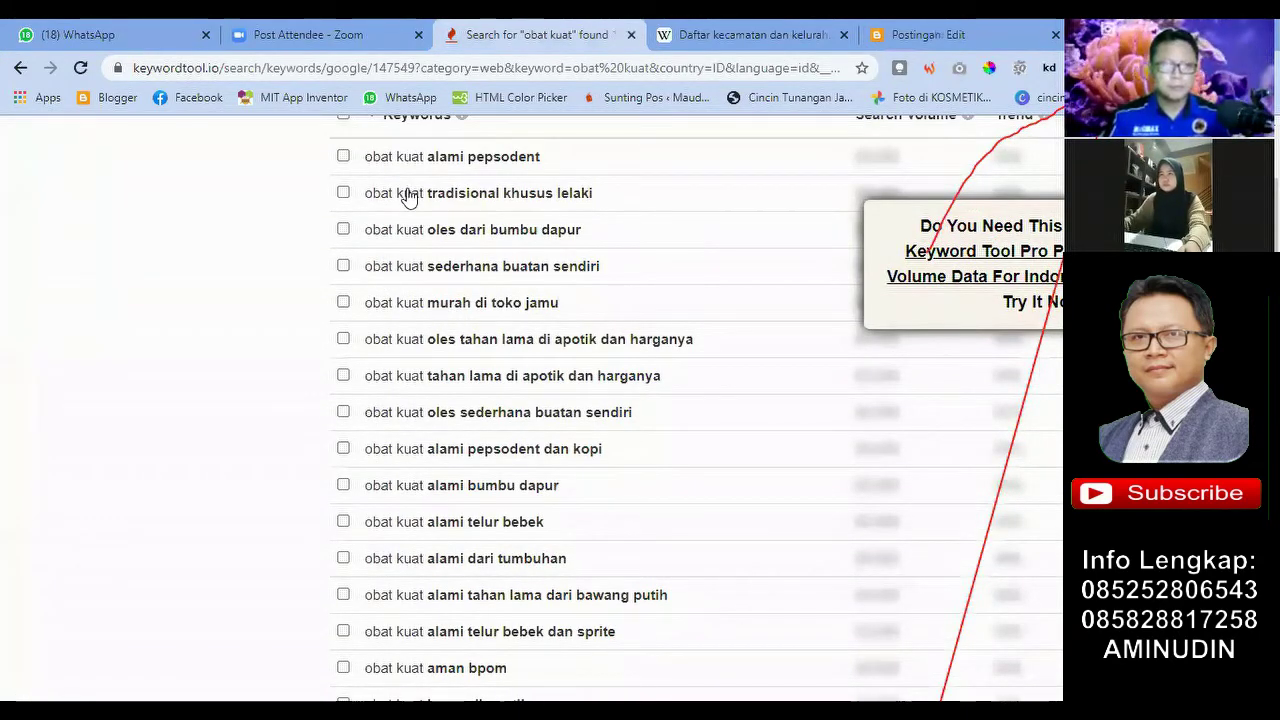
scroll(420, 240, "up", 1)
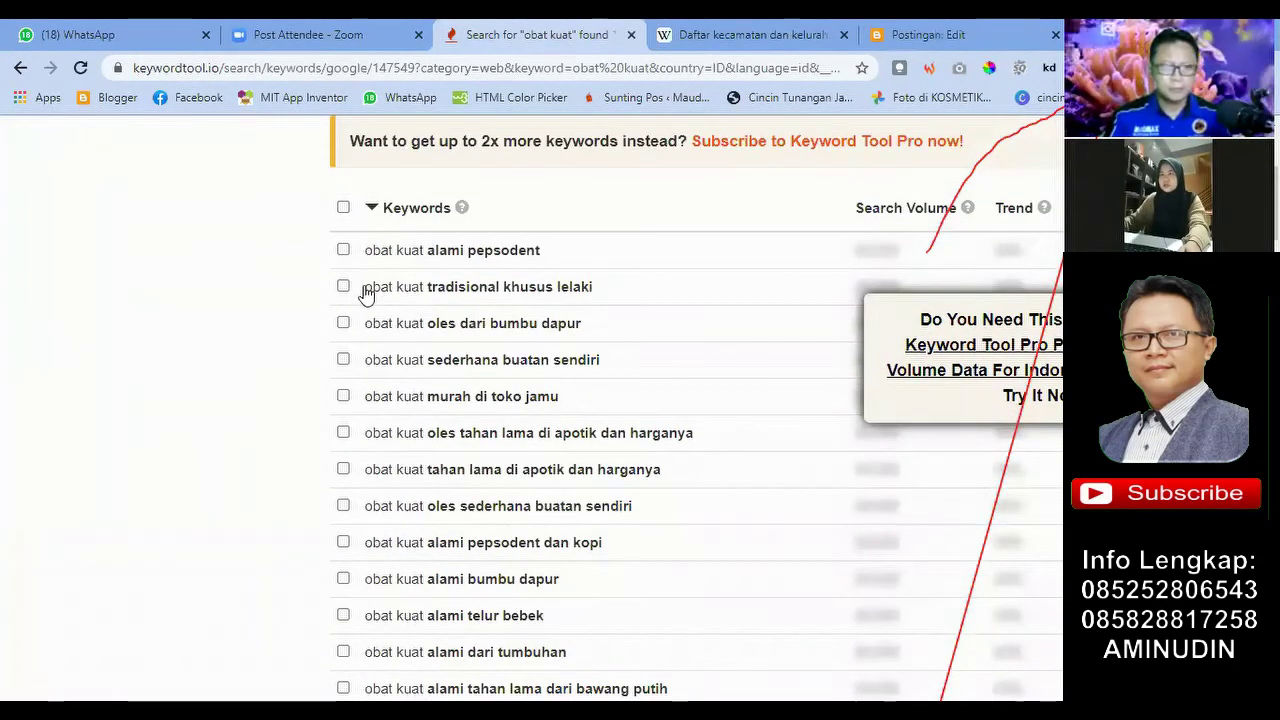
left_click_drag(367, 289, 605, 297)
key("ctrl+c")
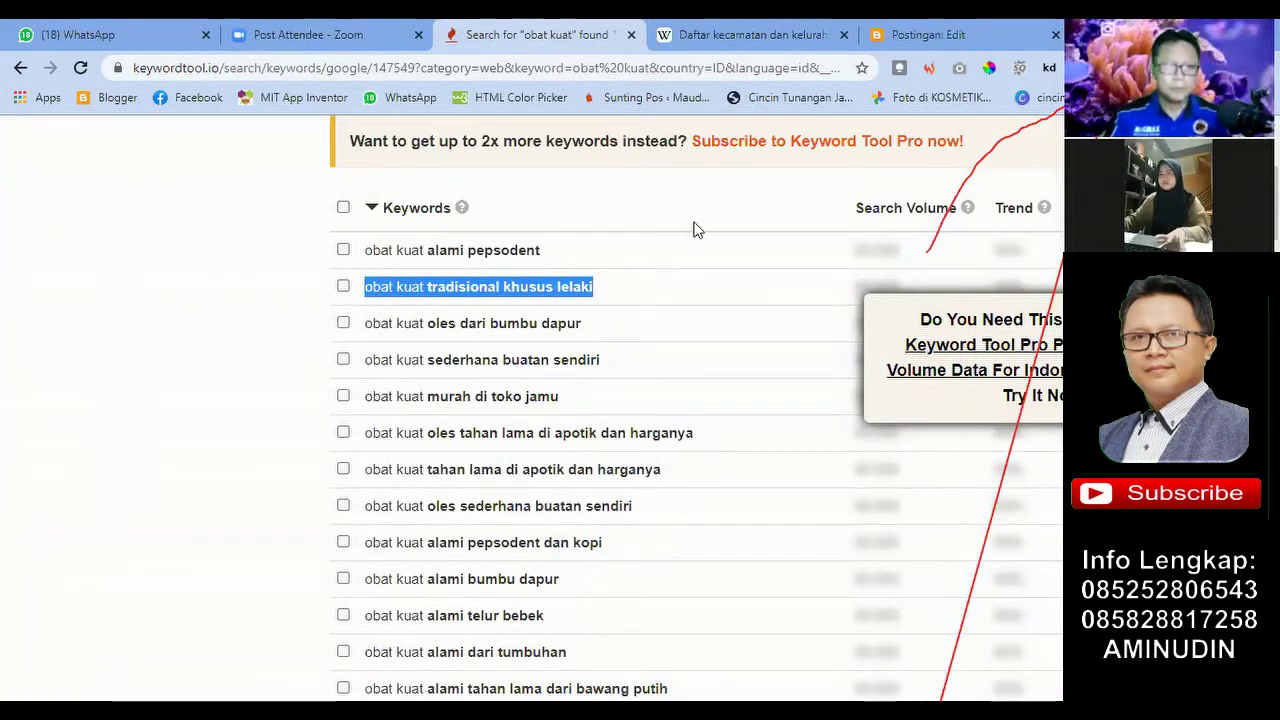
left_click(910, 34)
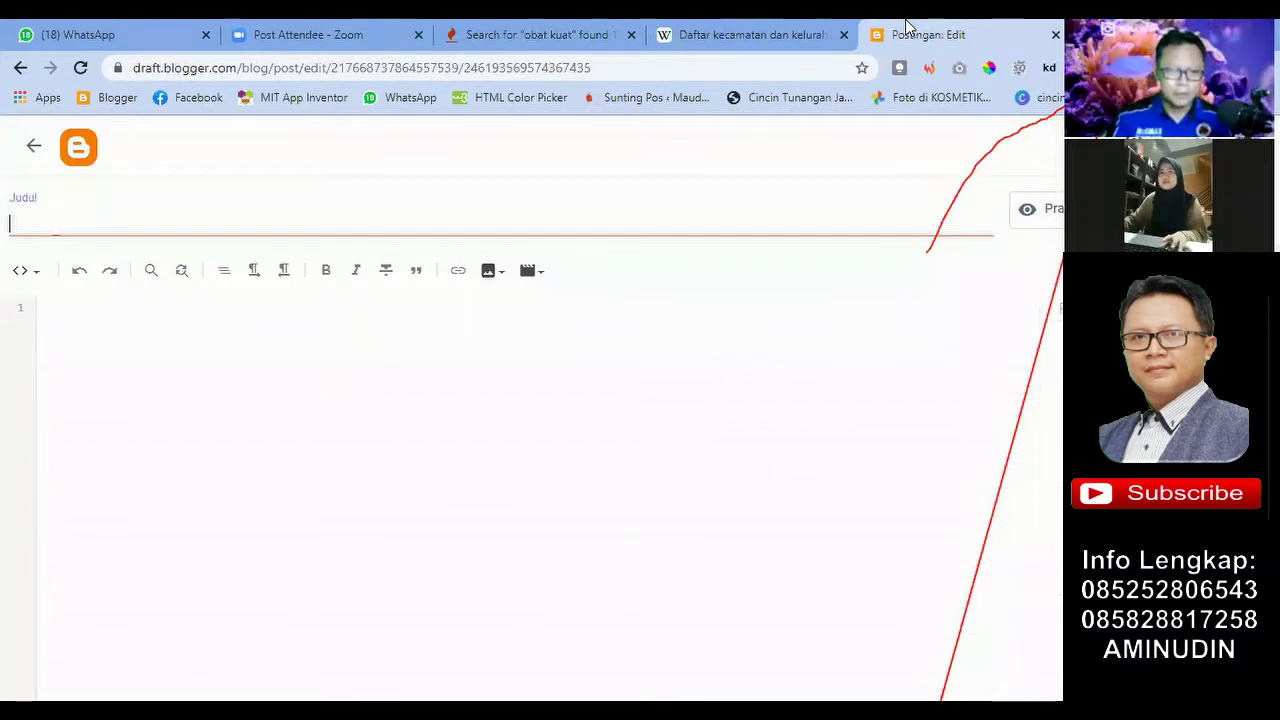
Step: Paste the copied keyword into the title field and remove the leading space
left_click(50, 222)
key("ctrl+v")
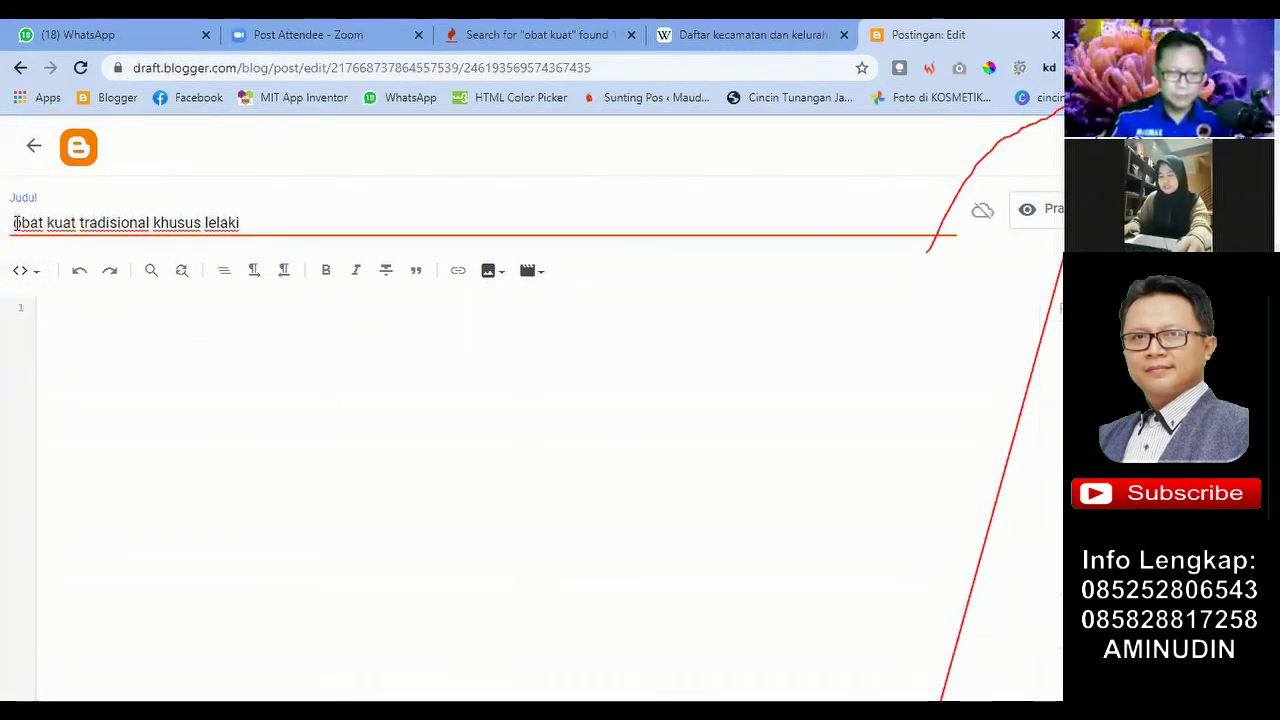
key("BackSpace")
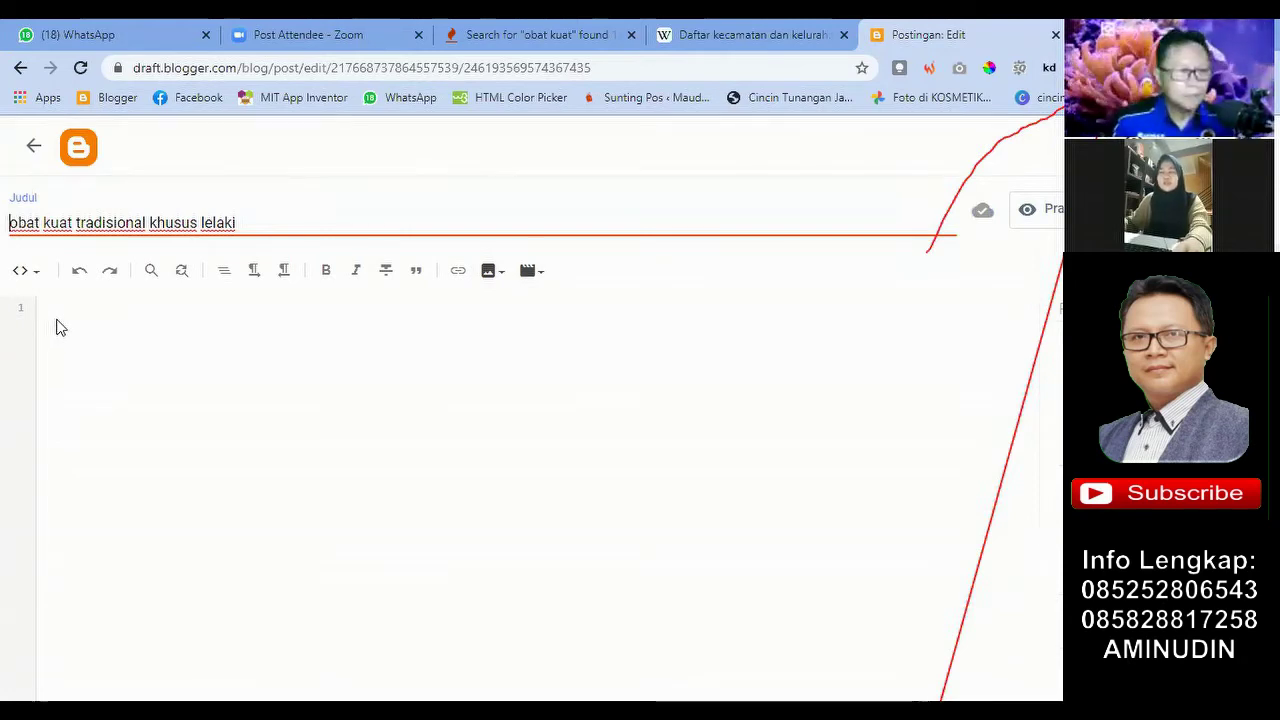
left_click(13, 223)
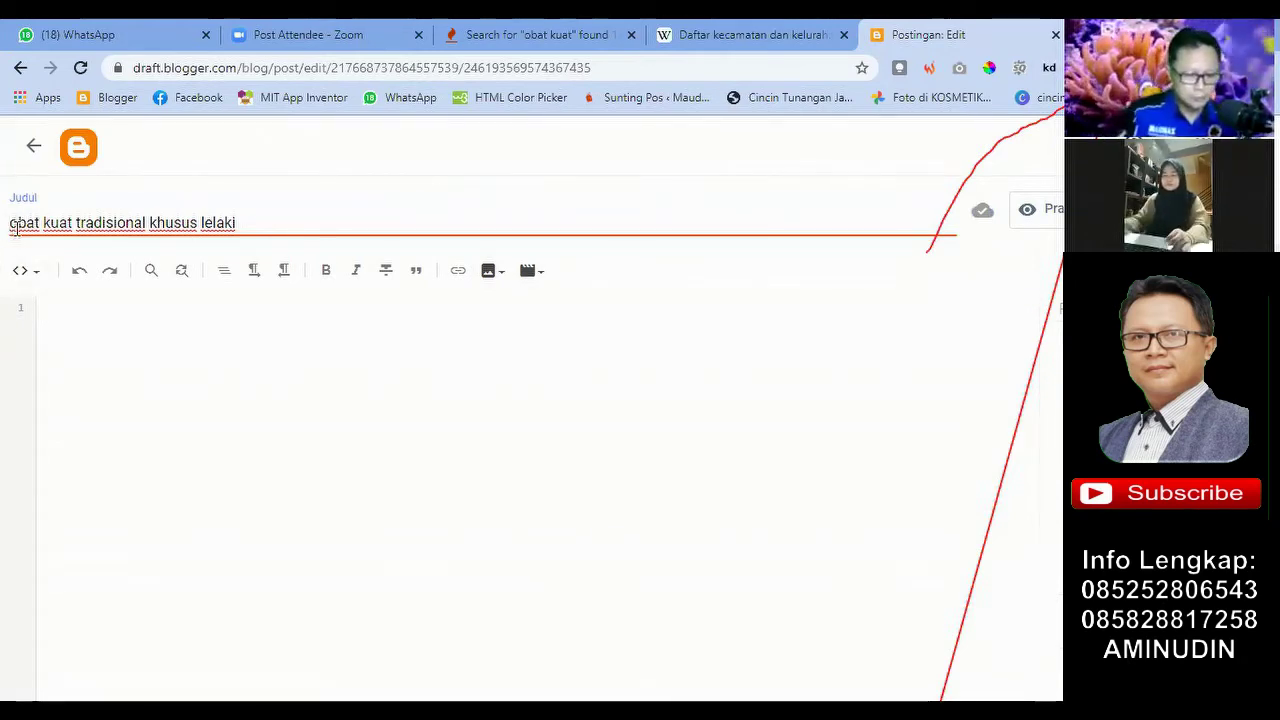
Step: Prefix the title with 'Jual' and capitalize it to 'Obat Kuat Tradisional Khusus Lelaki'
type("Jual")
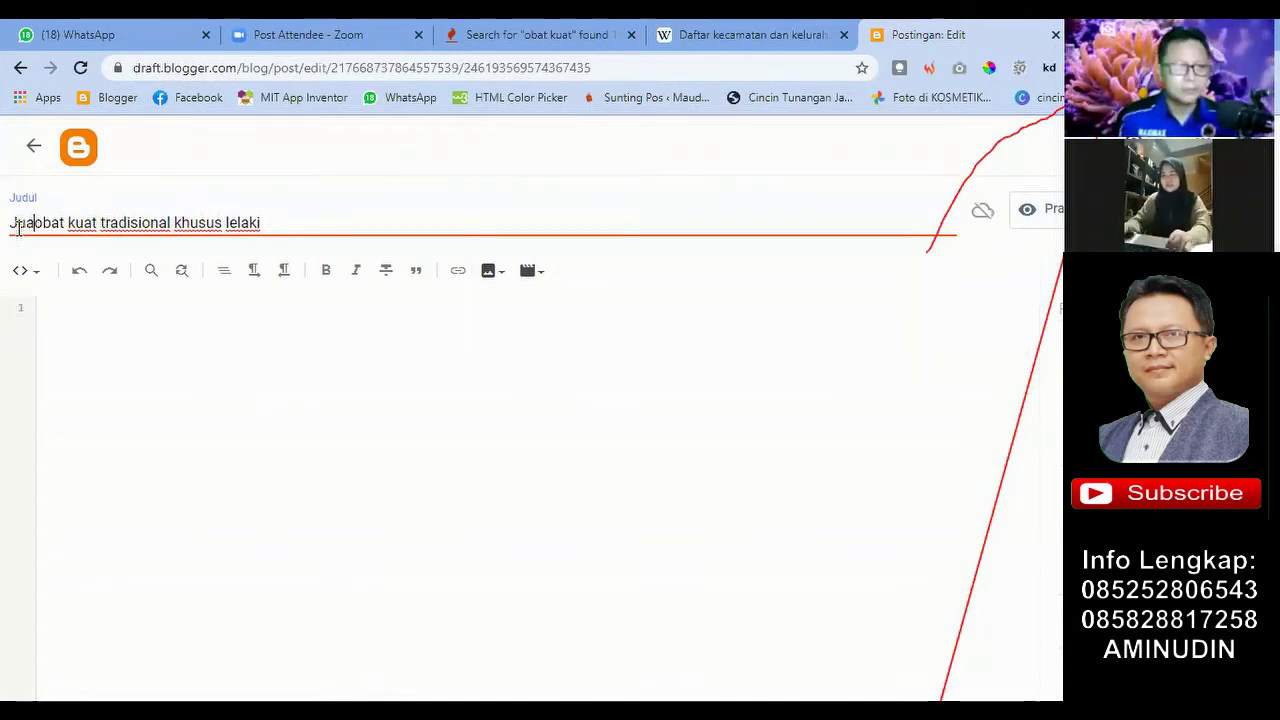
type("l")
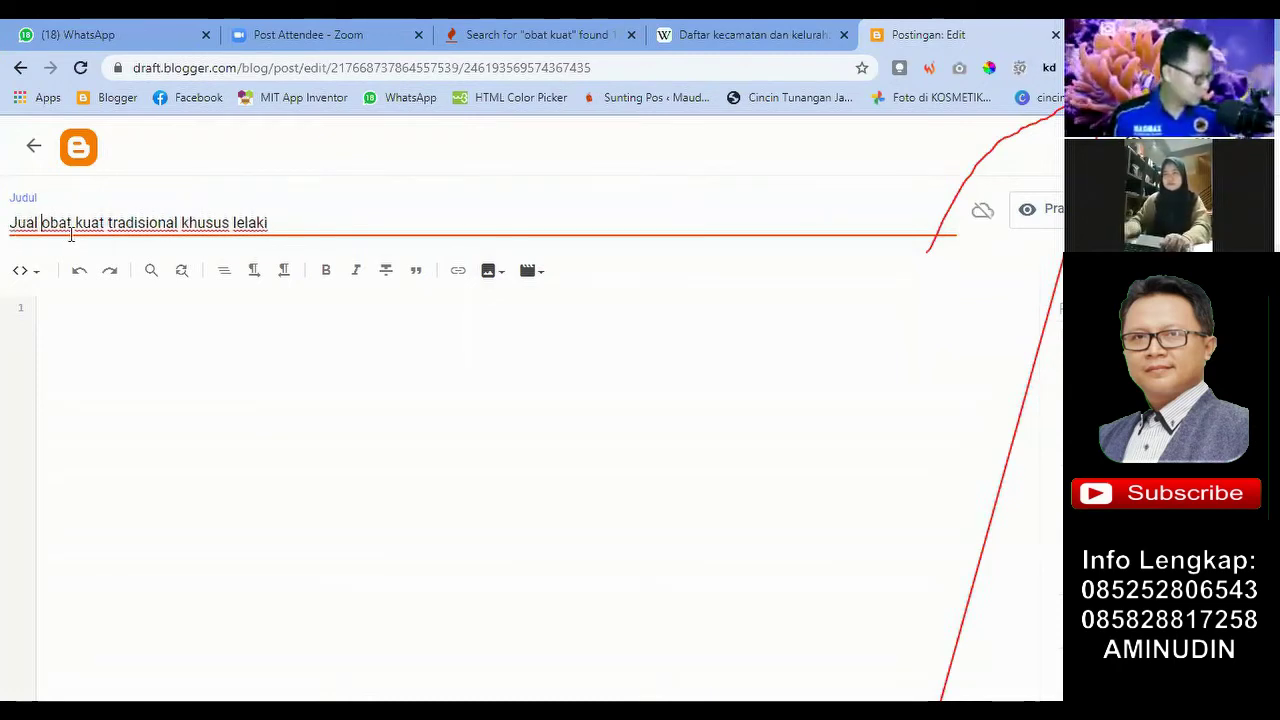
key("Delete")
type("O")
key("ctrl+Right")
key("Delete")
type("K")
key("ctrl+Right")
key("Delete")
type("T")
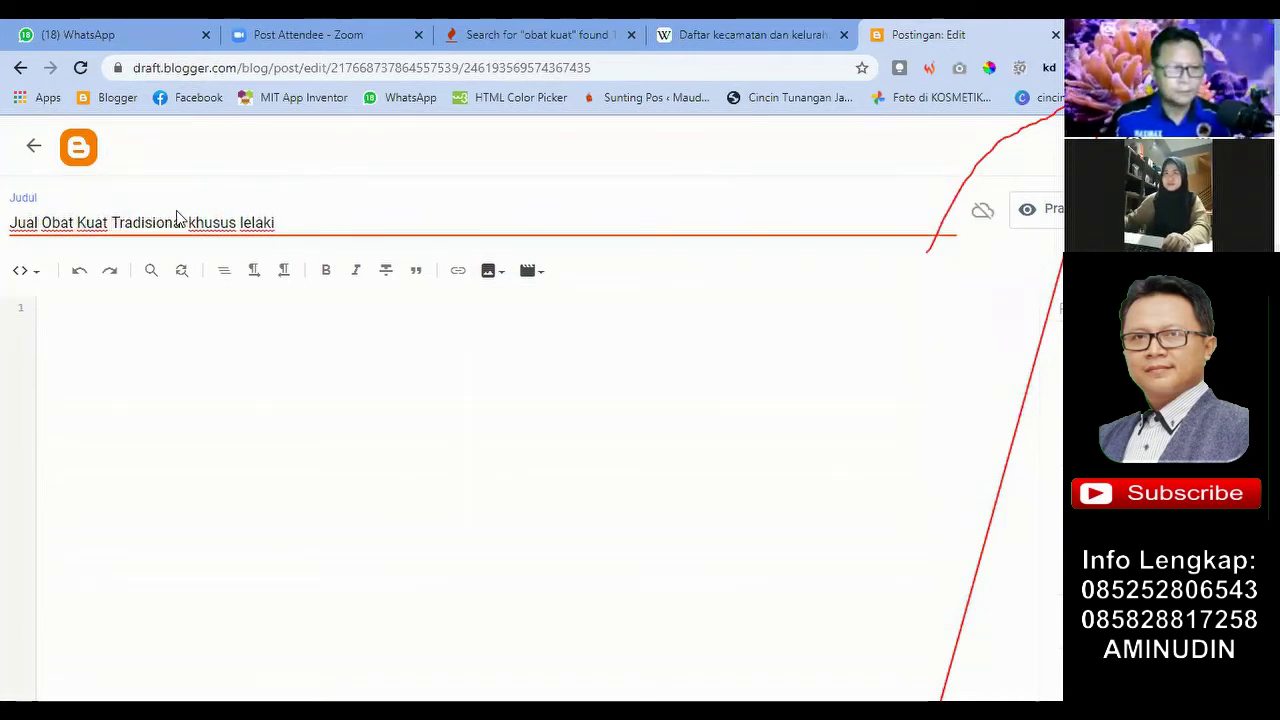
left_click(197, 224)
key("BackSpace")
type("K")
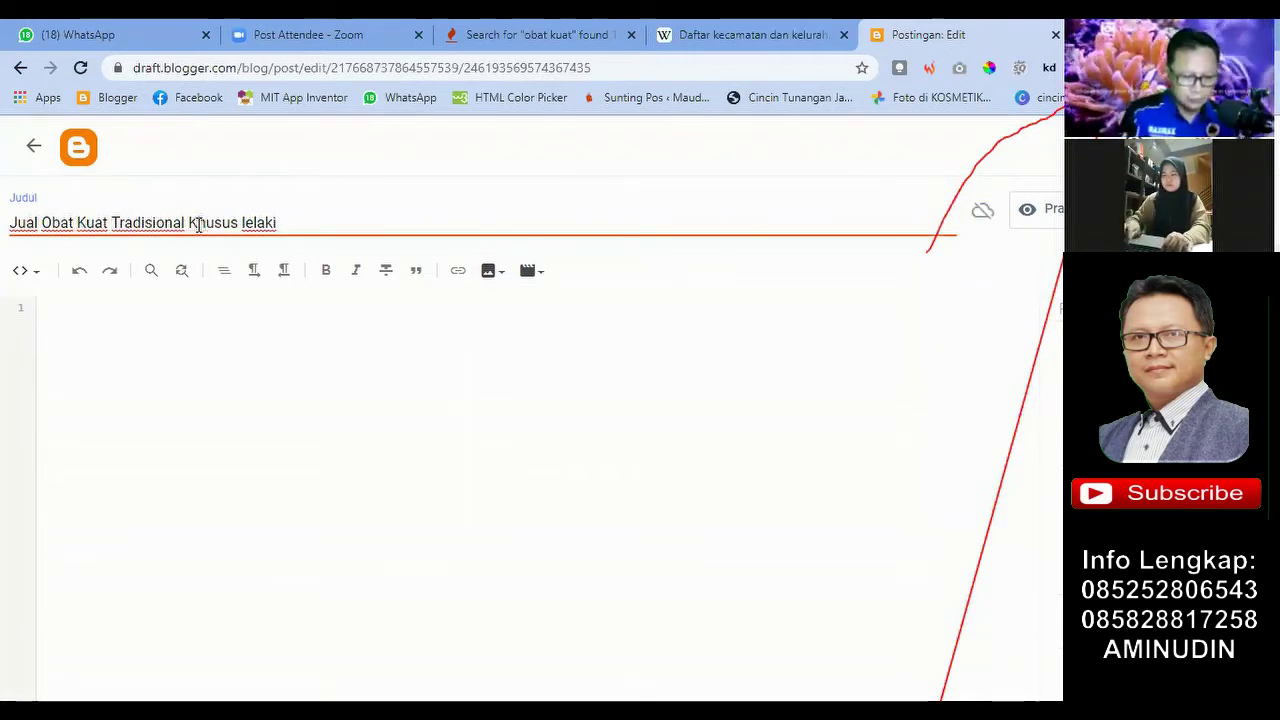
left_click(244, 224)
key("BackSpace")
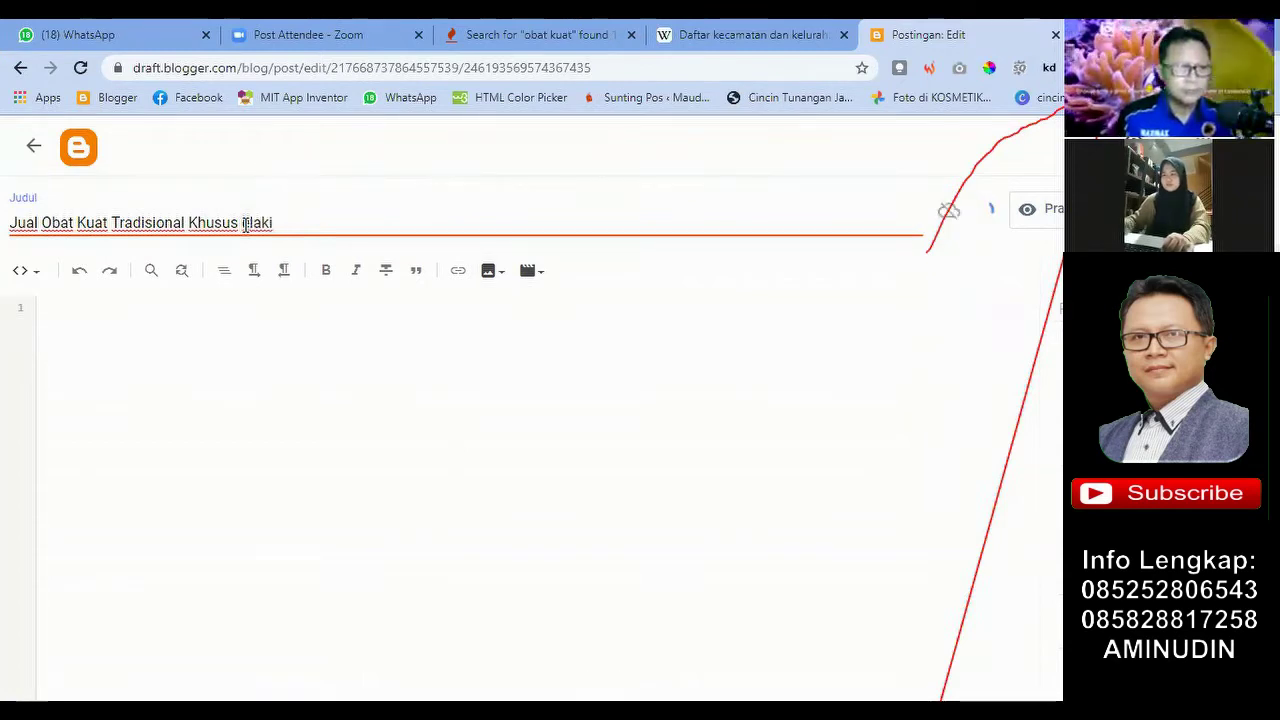
type("Le")
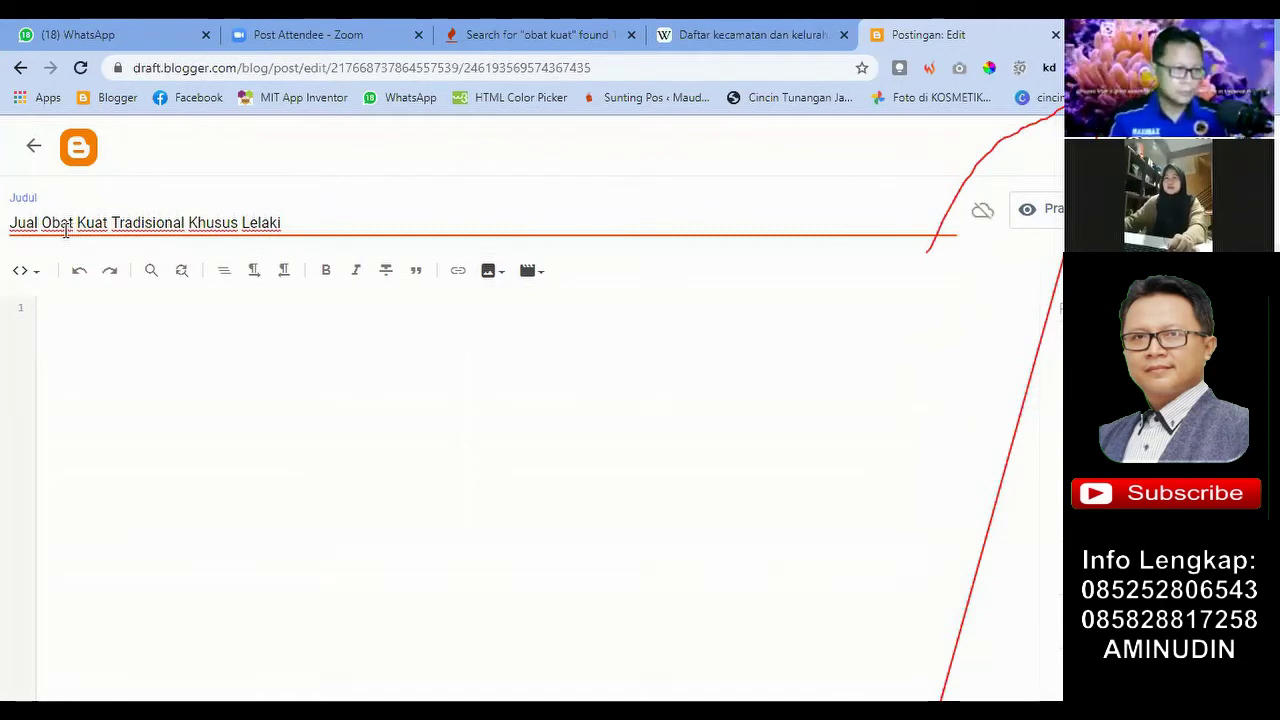
double_click(36, 227)
Step: Append 'di Babelan Hubungi' and the contact phone number to the title
left_click(317, 229)
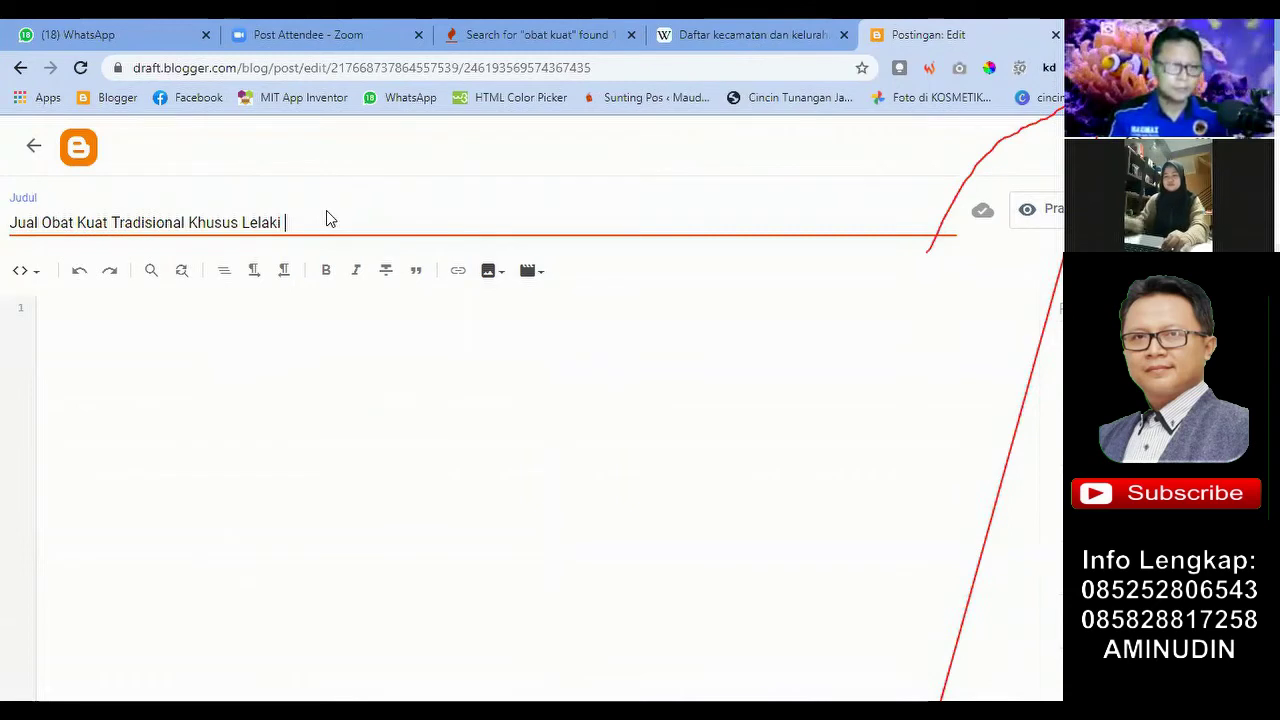
type("di")
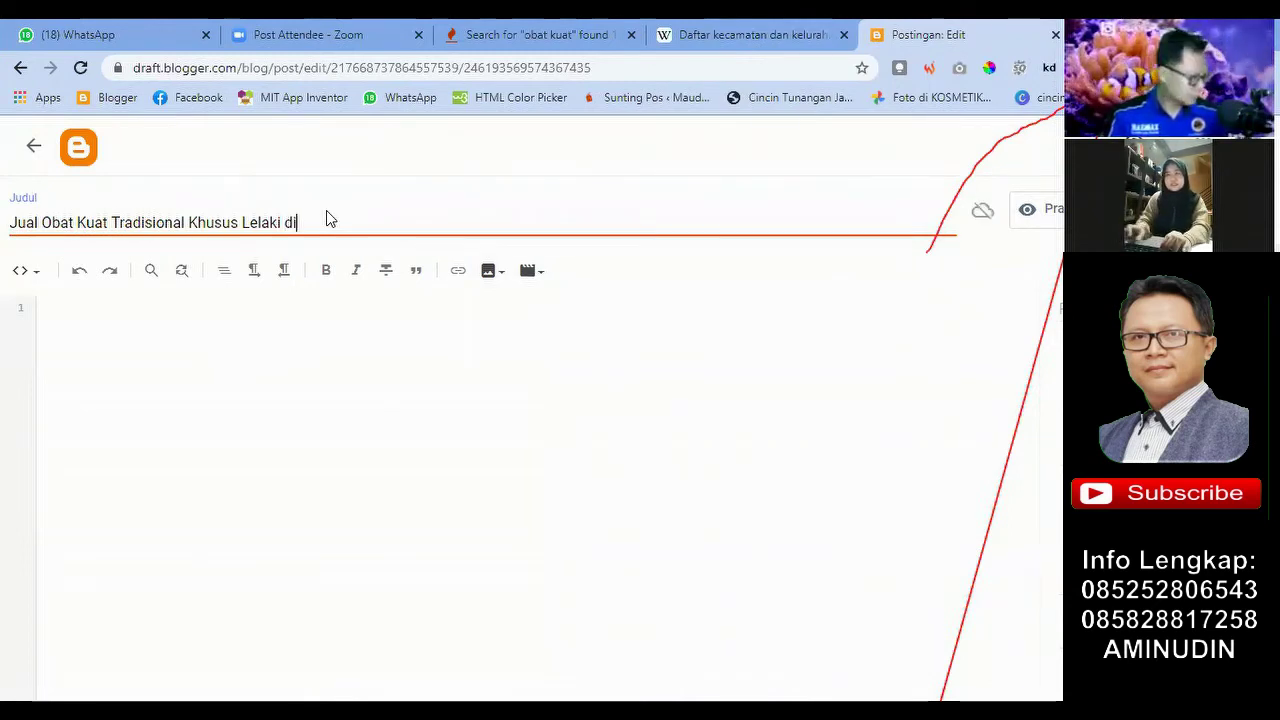
type(" Babakan")
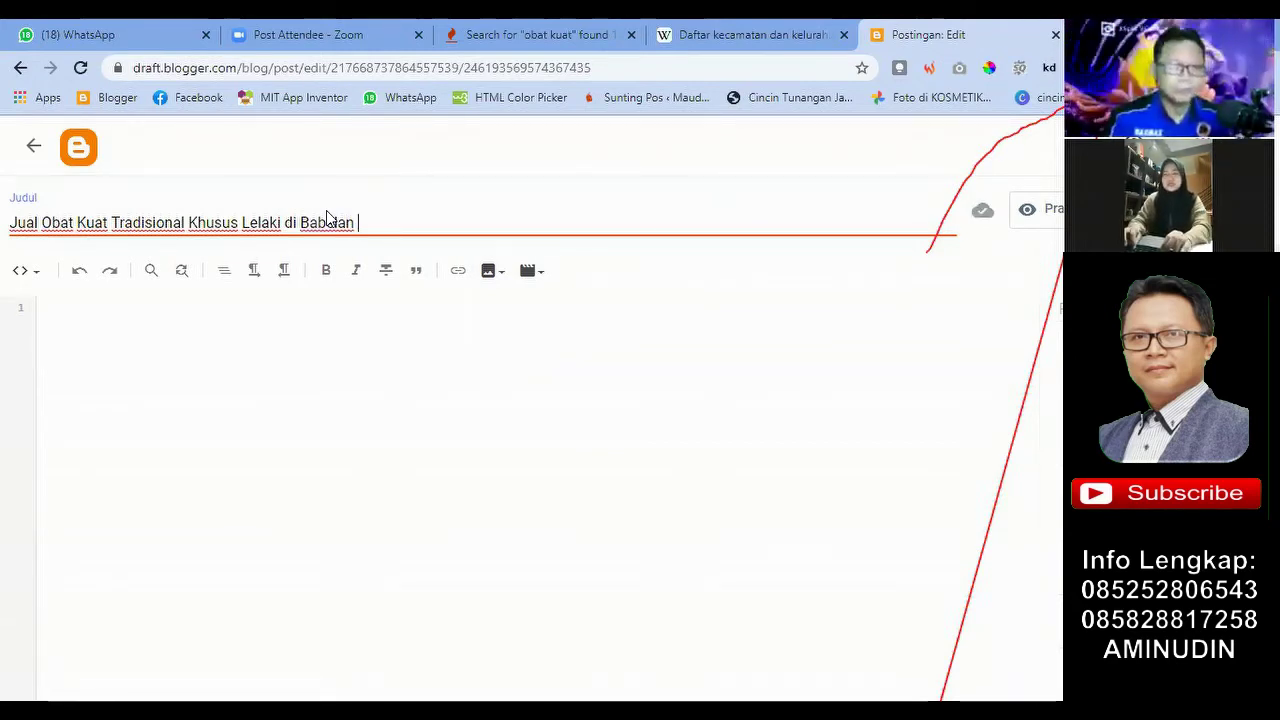
type("Hu")
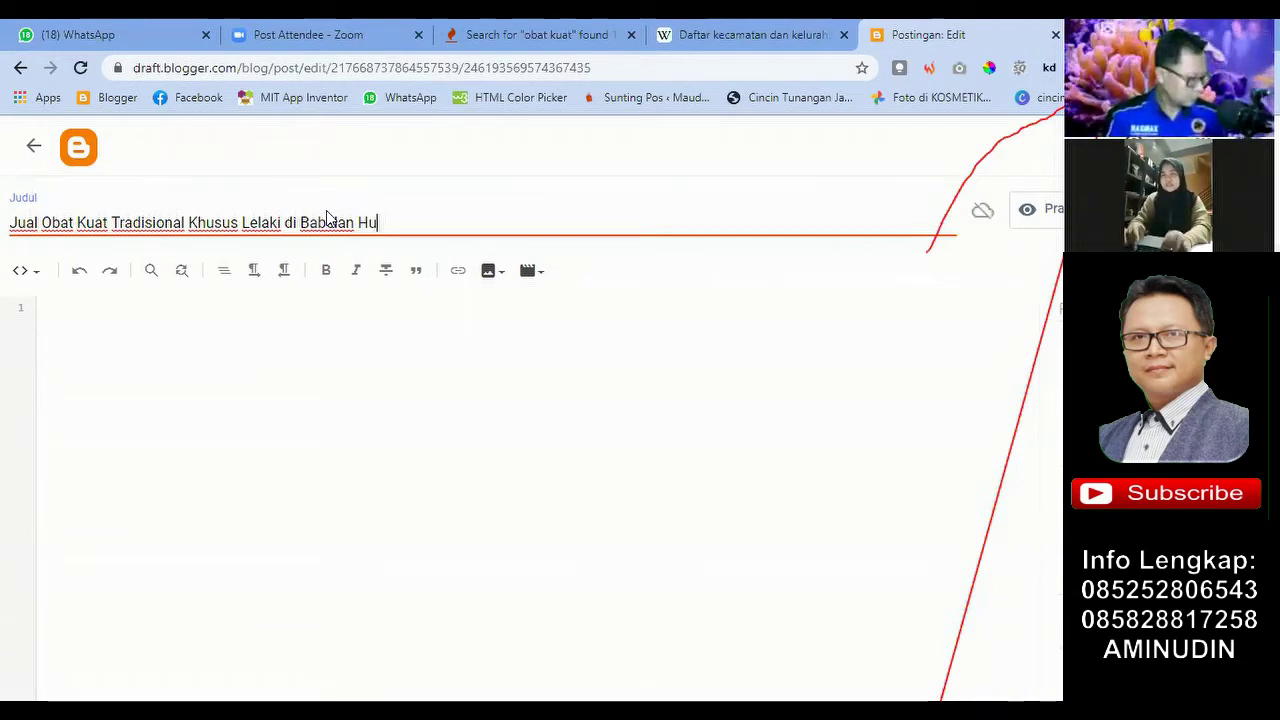
type("bung")
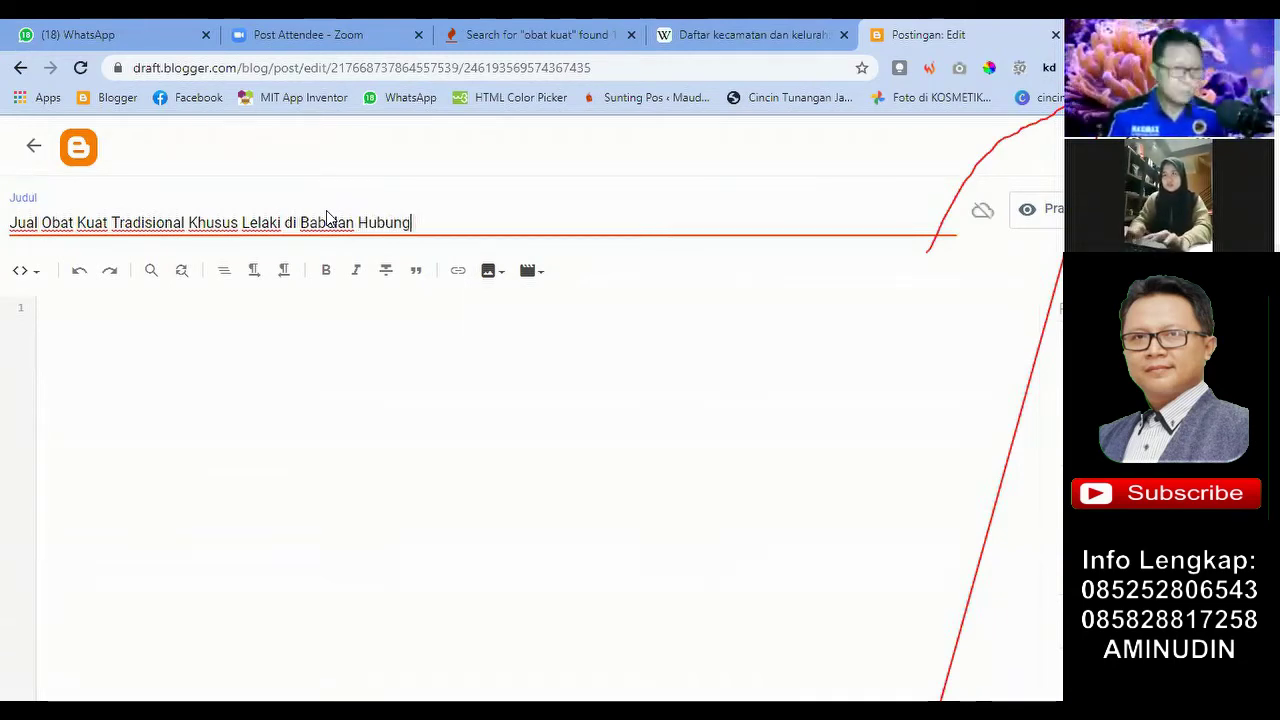
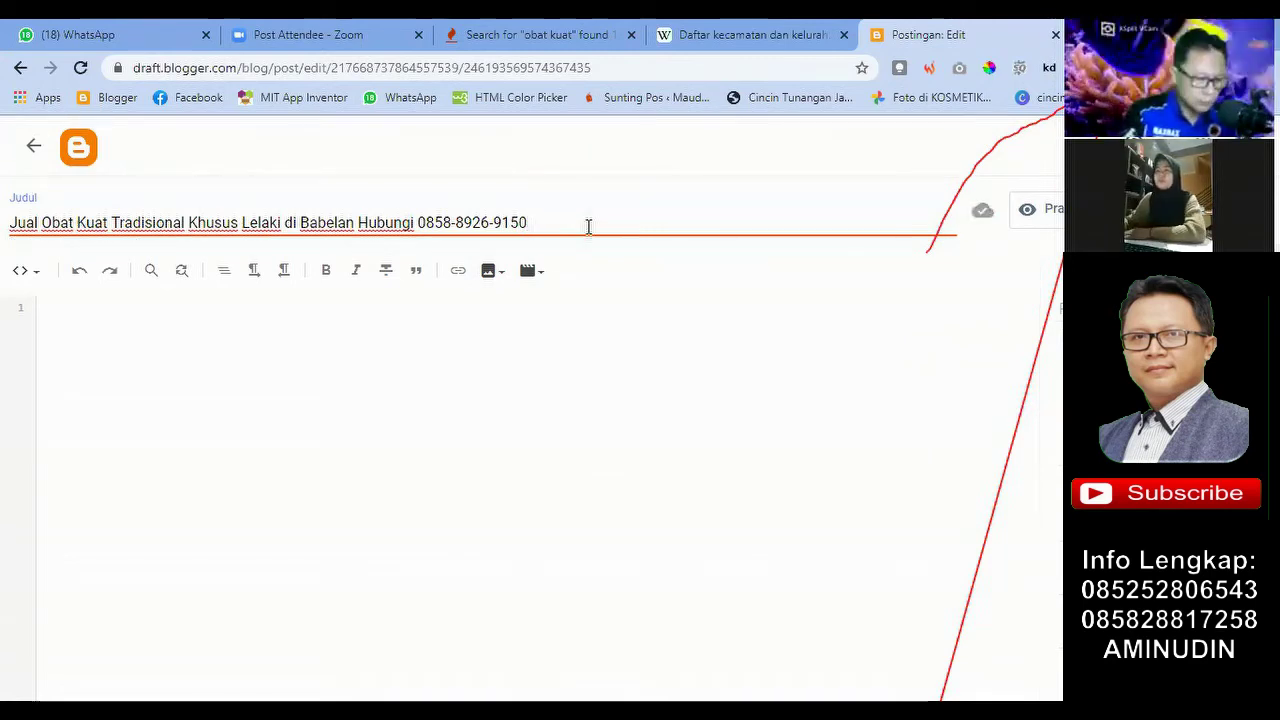
left_click(420, 234)
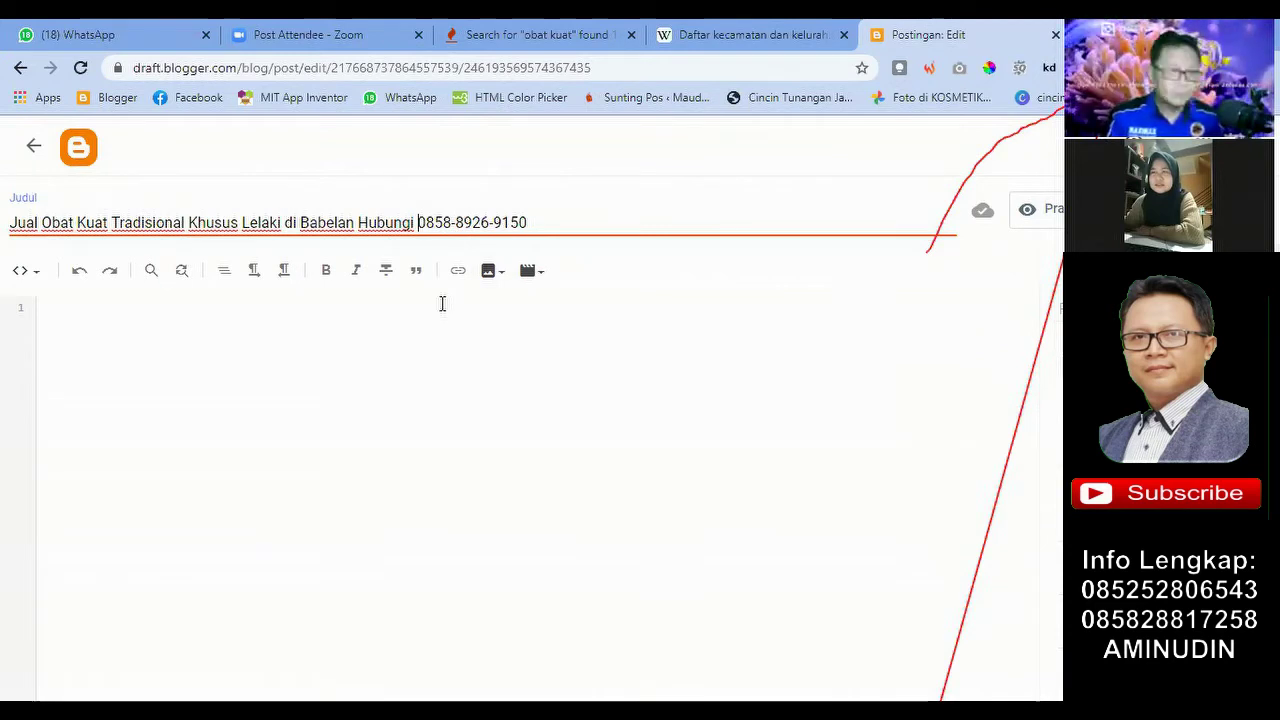
left_click(101, 313)
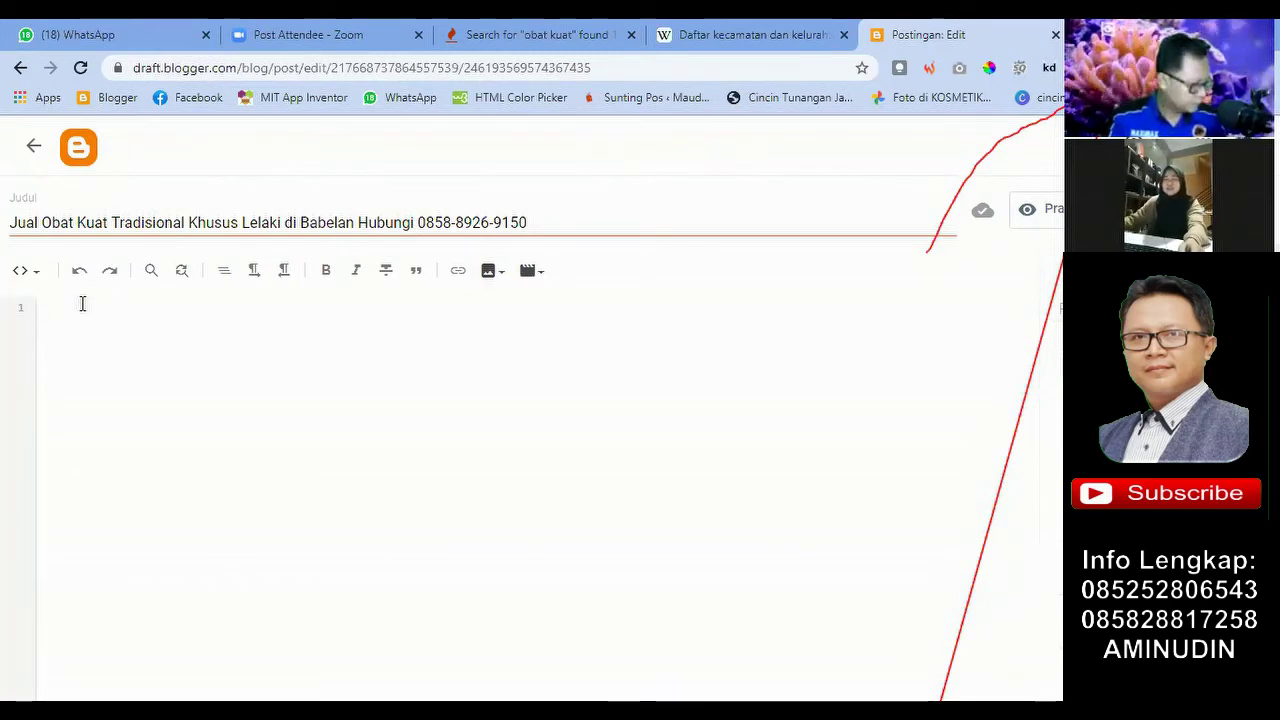
Step: Copy the full title and paste it into the body, then delete the HTML-view paste
left_click_drag(530, 222, 3, 243)
key("ctrl+c")
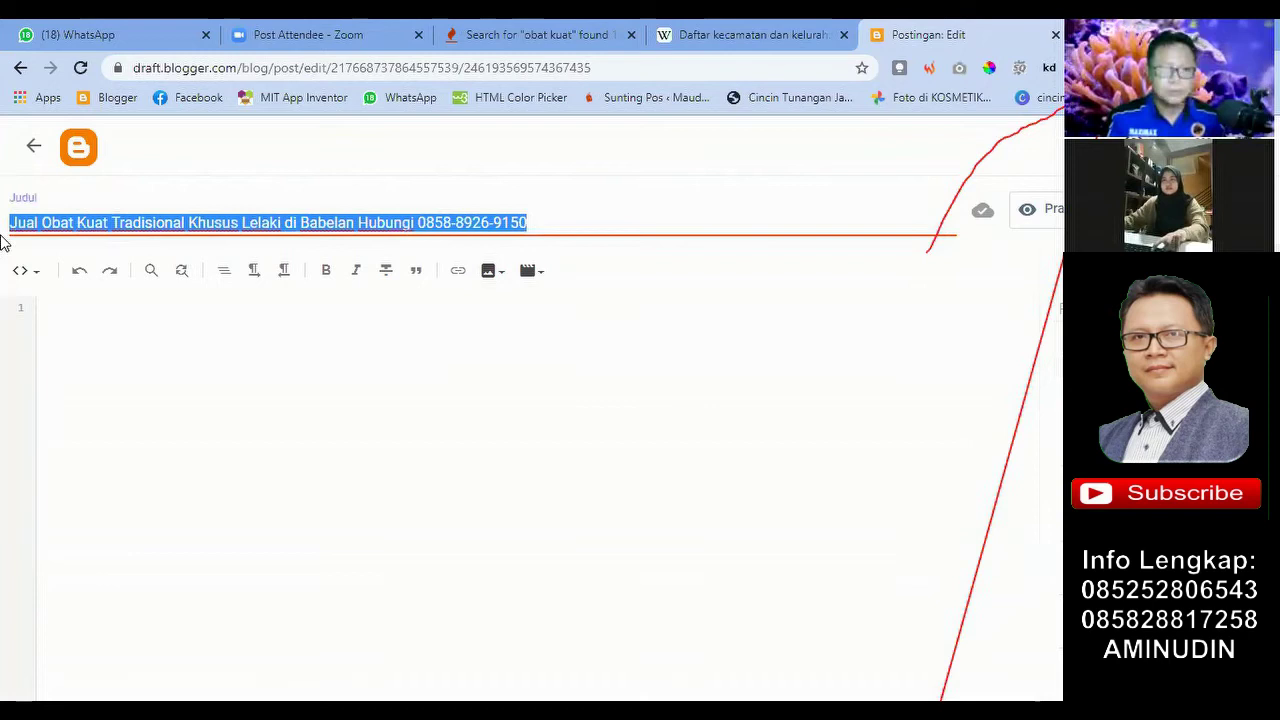
left_click(89, 309)
key("ctrl+v")
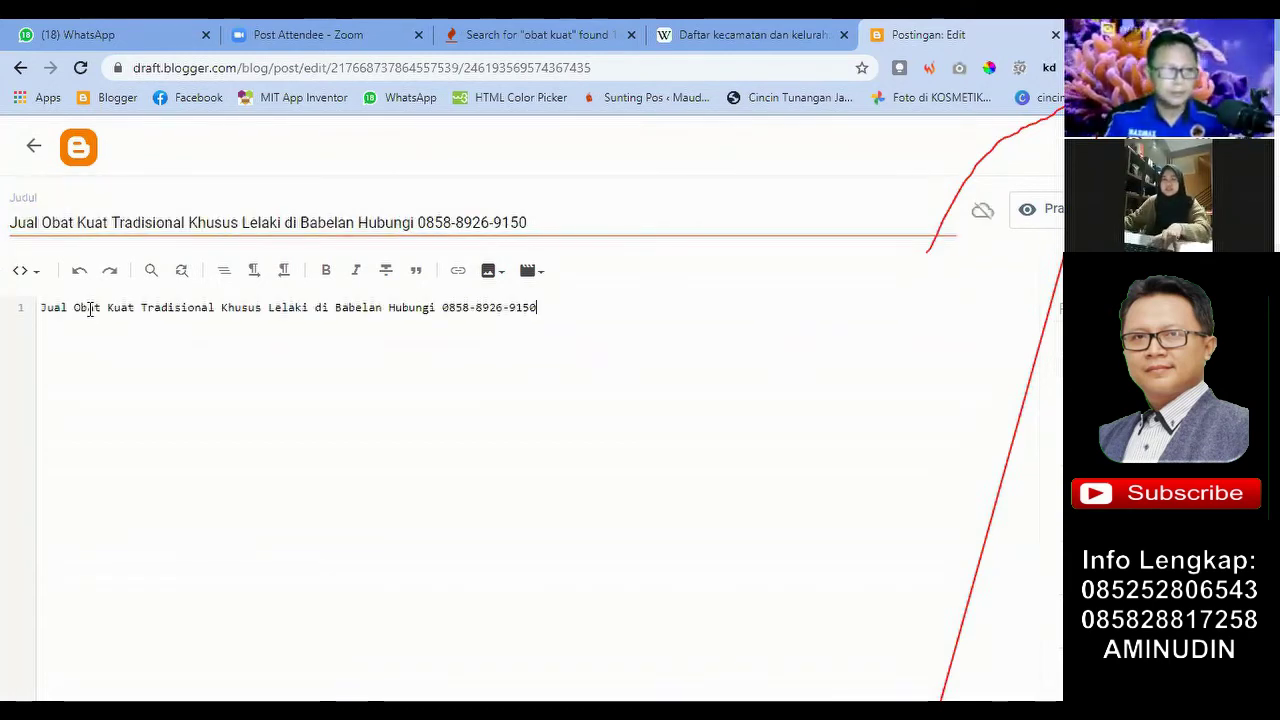
left_click(25, 270)
left_click(183, 374)
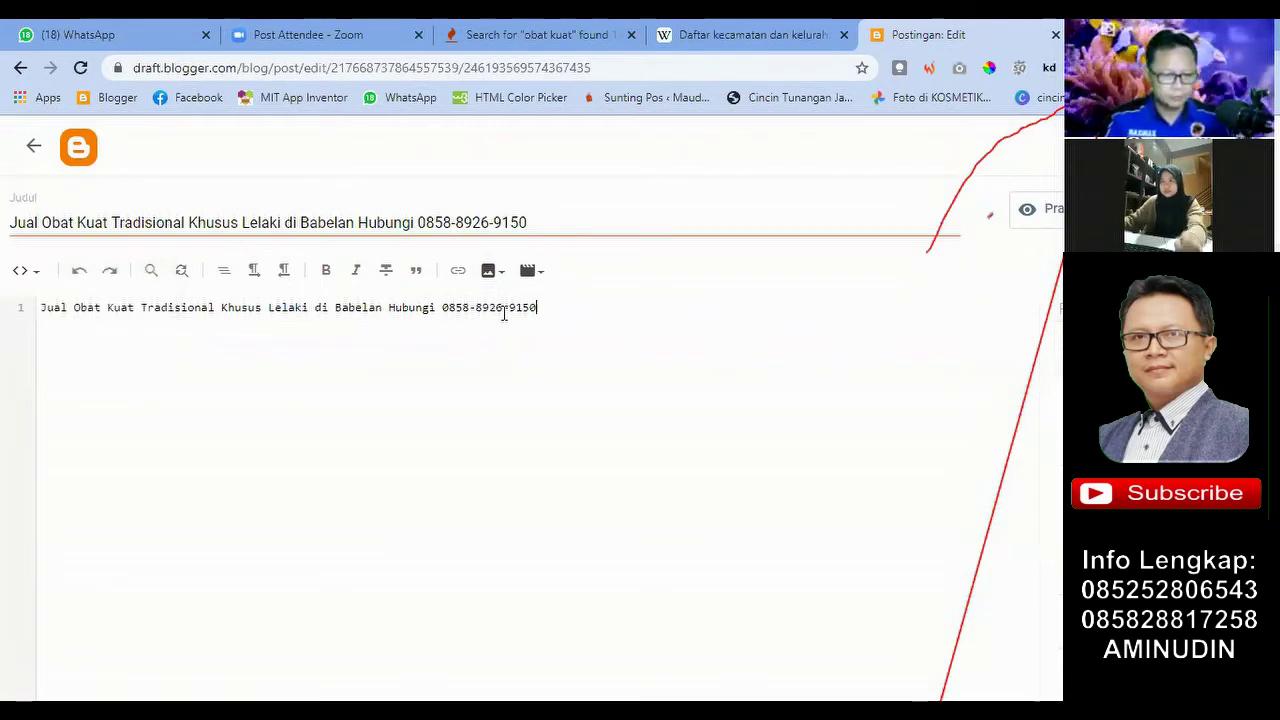
left_click(387, 304, "shift")
key("ctrl+a")
key("ctrl+c")
key("Delete")
Step: Switch the body to Compose view, paste the title there, and add a new line below
left_click(25, 270)
left_click(91, 320)
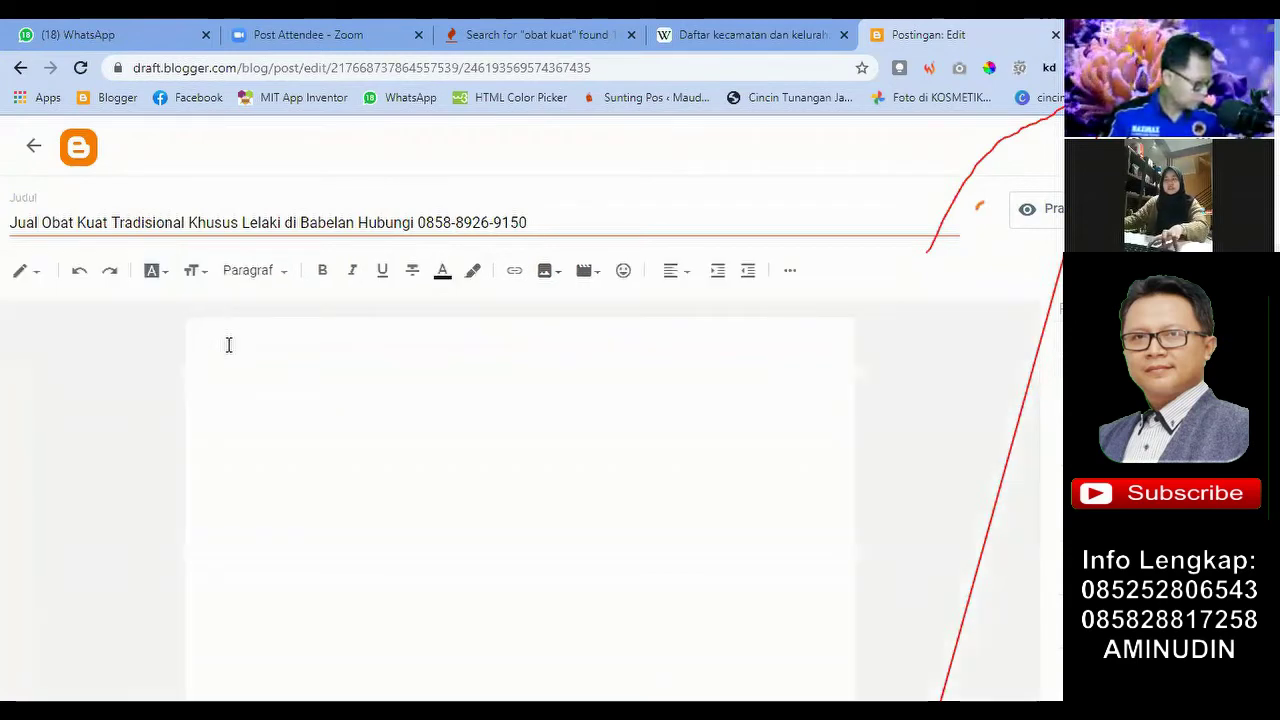
key("ctrl+v")
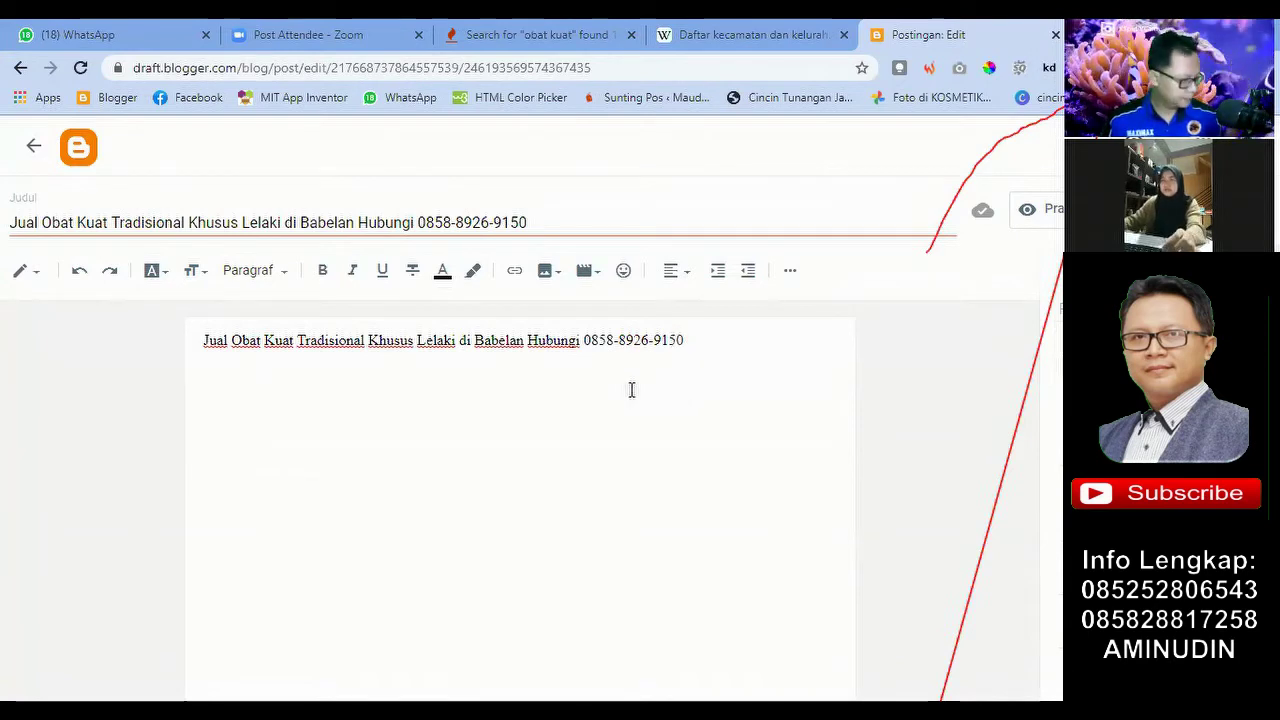
left_click(12, 222)
left_click_drag(140, 222, 560, 232)
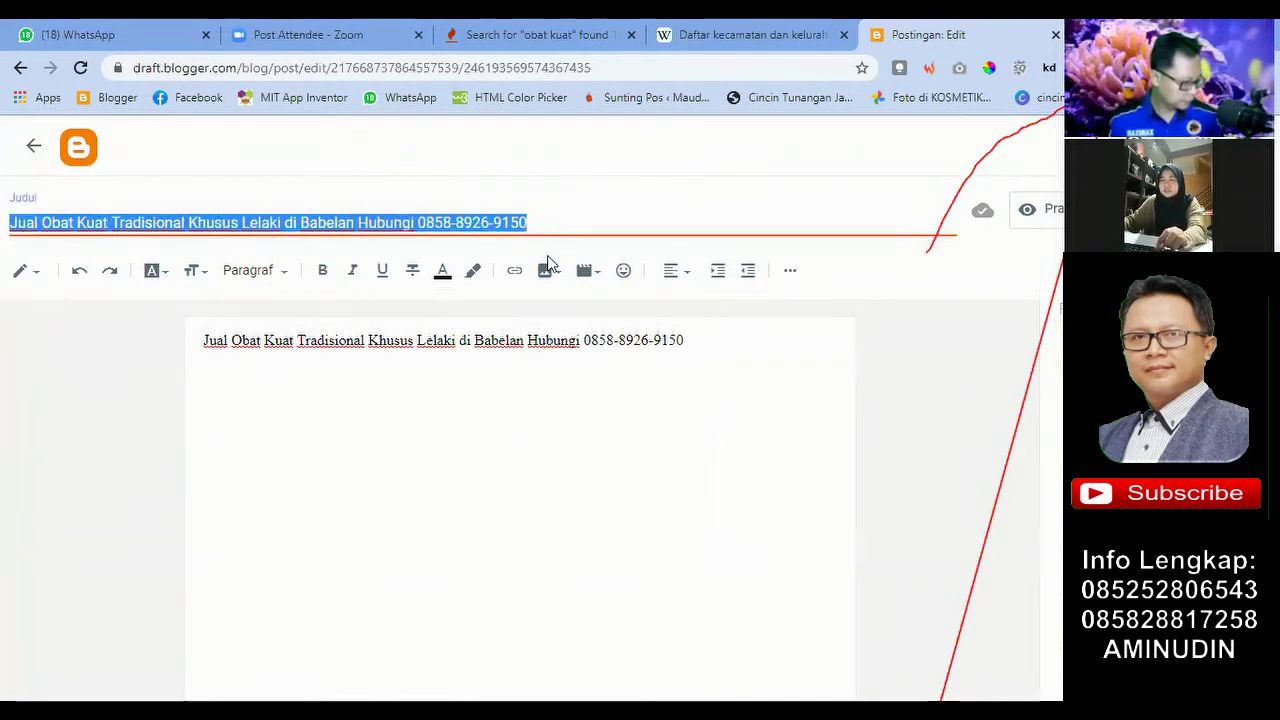
left_click(448, 398)
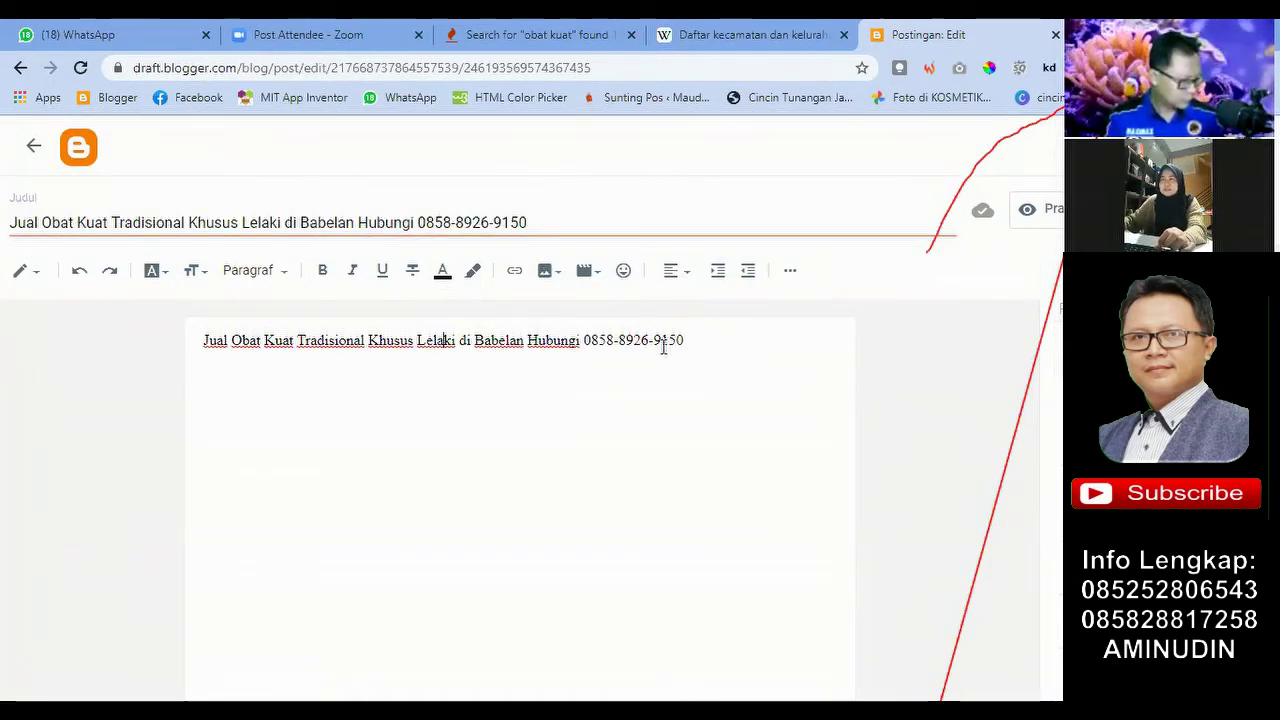
left_click(706, 340)
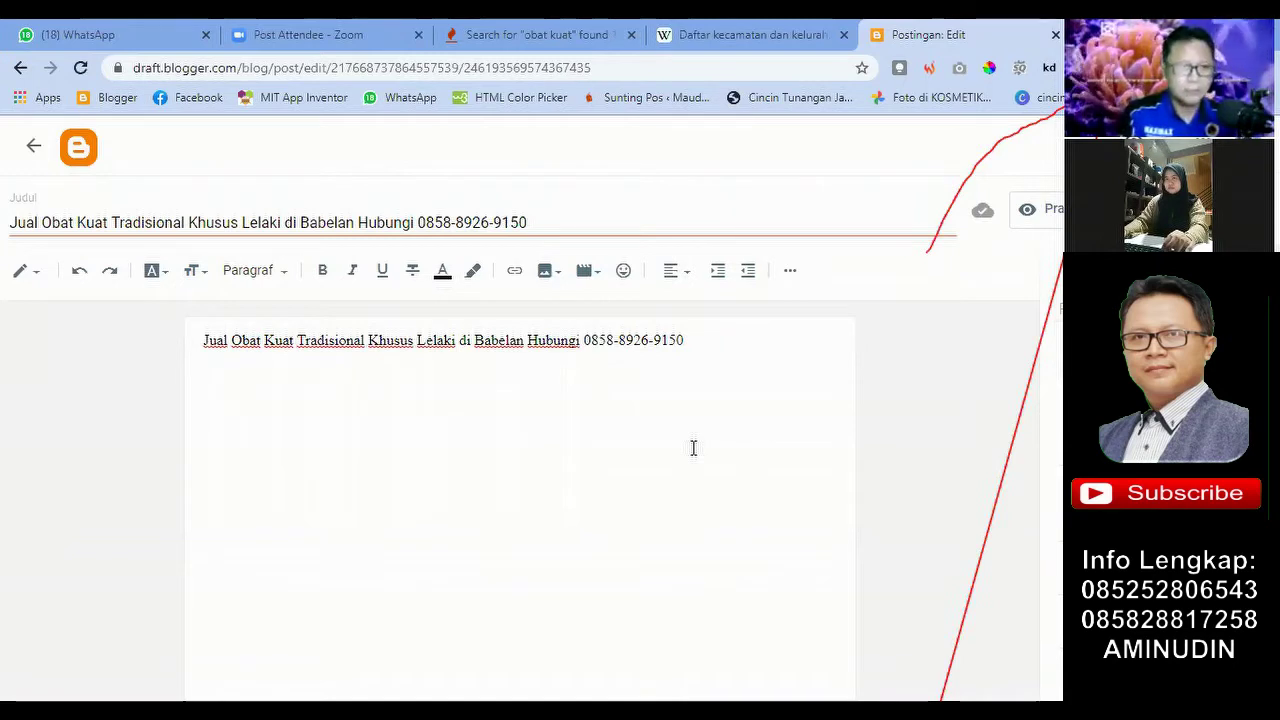
key("Return")
key("Return")
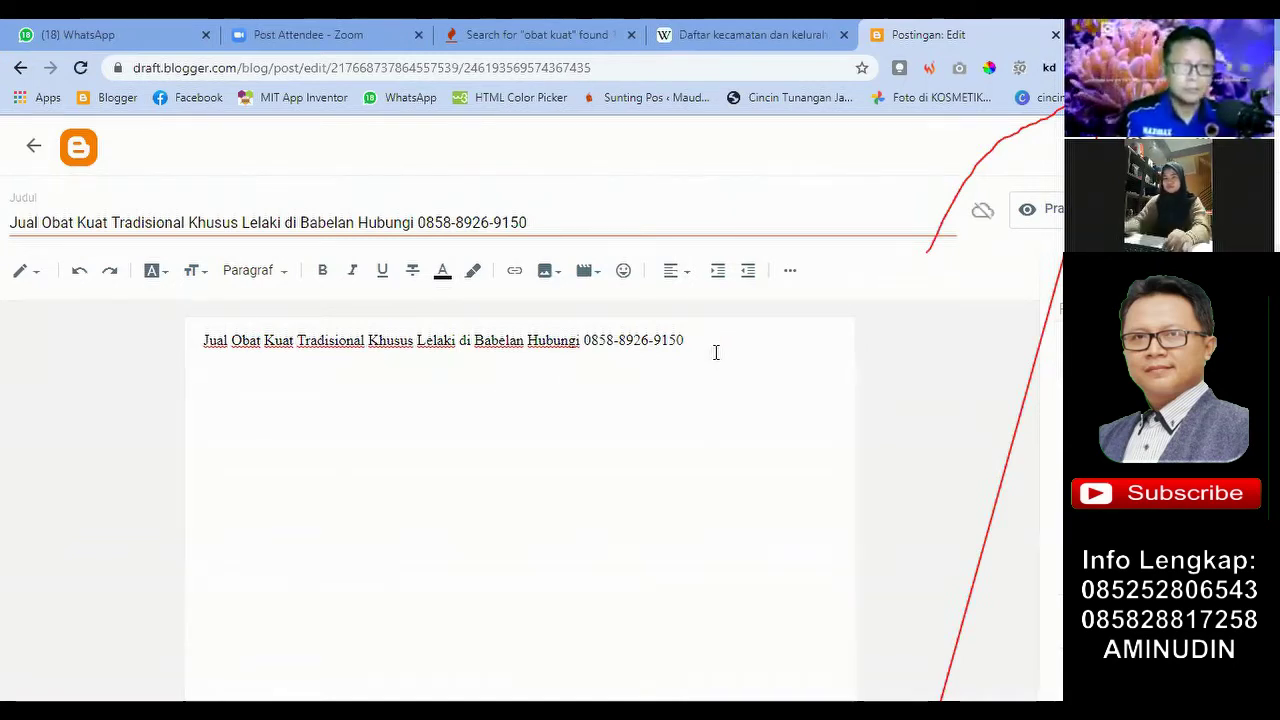
type("Kami mem")
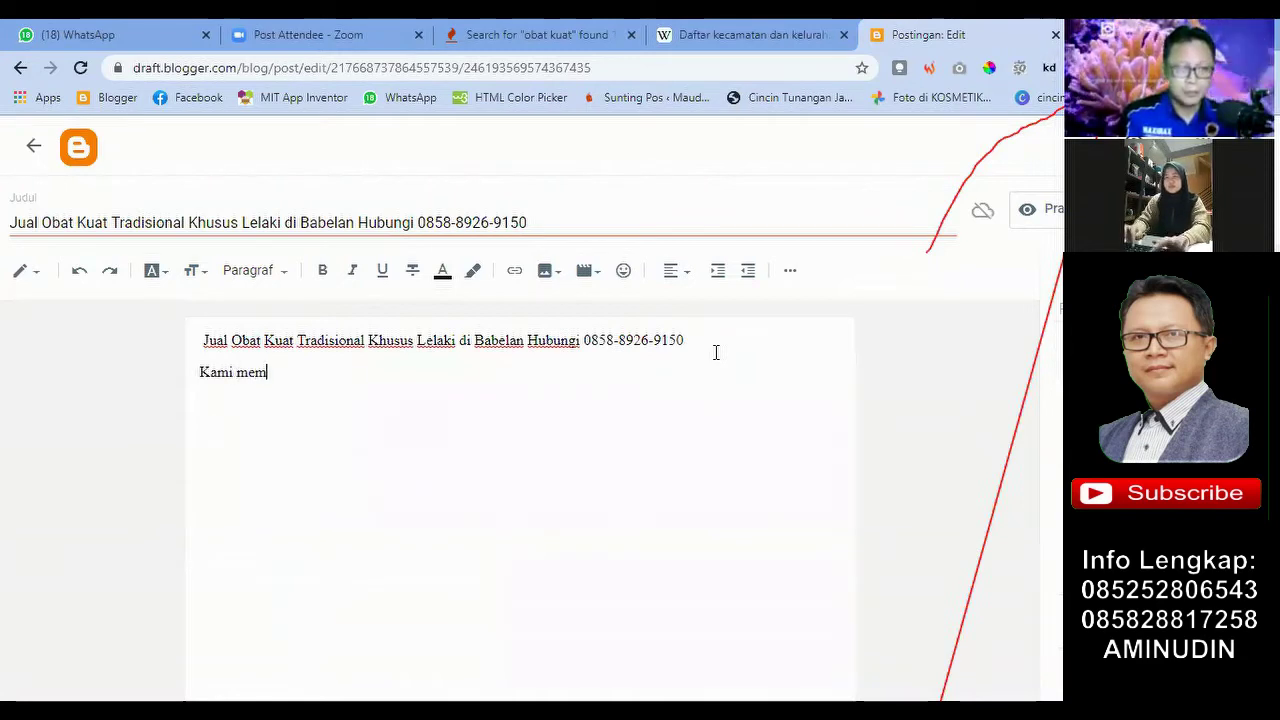
type("produksi")
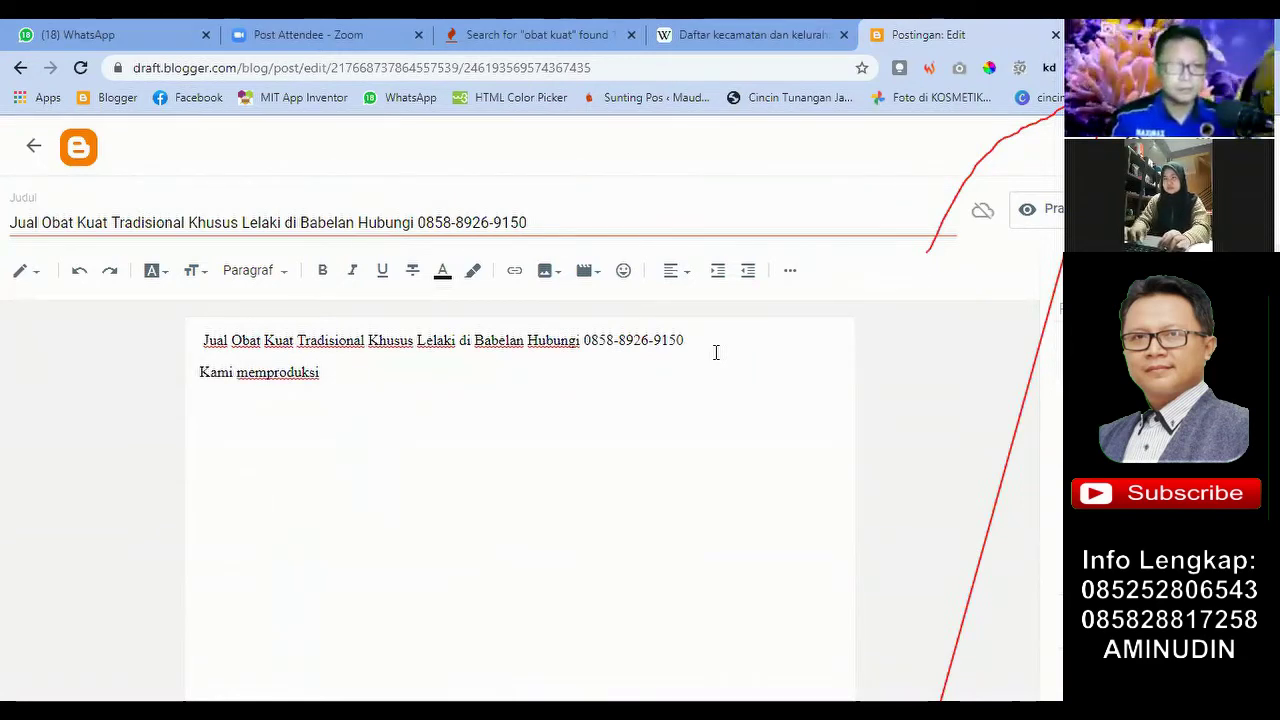
type(" ob")
key("BackSpace")
key("BackSpace")
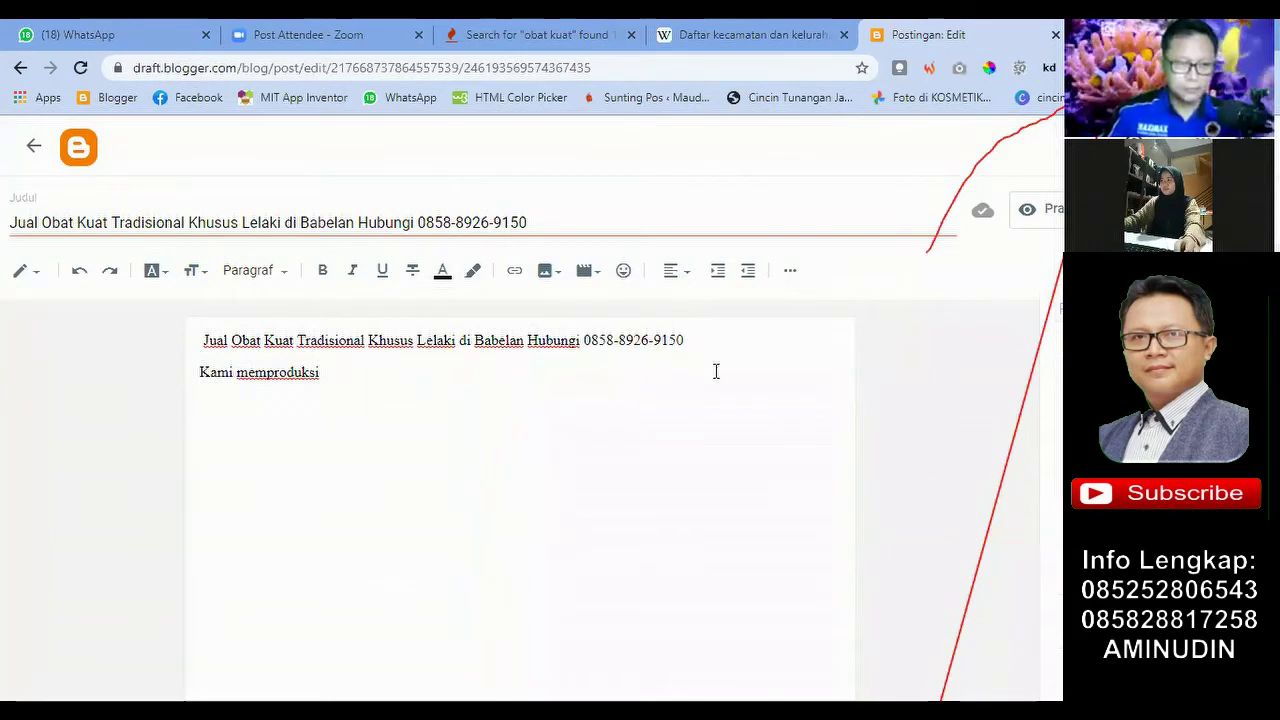
Step: Complete the intro as 'Kami memproduksi obat / kami menjual obat kuat' and start a new line
type("obat ")
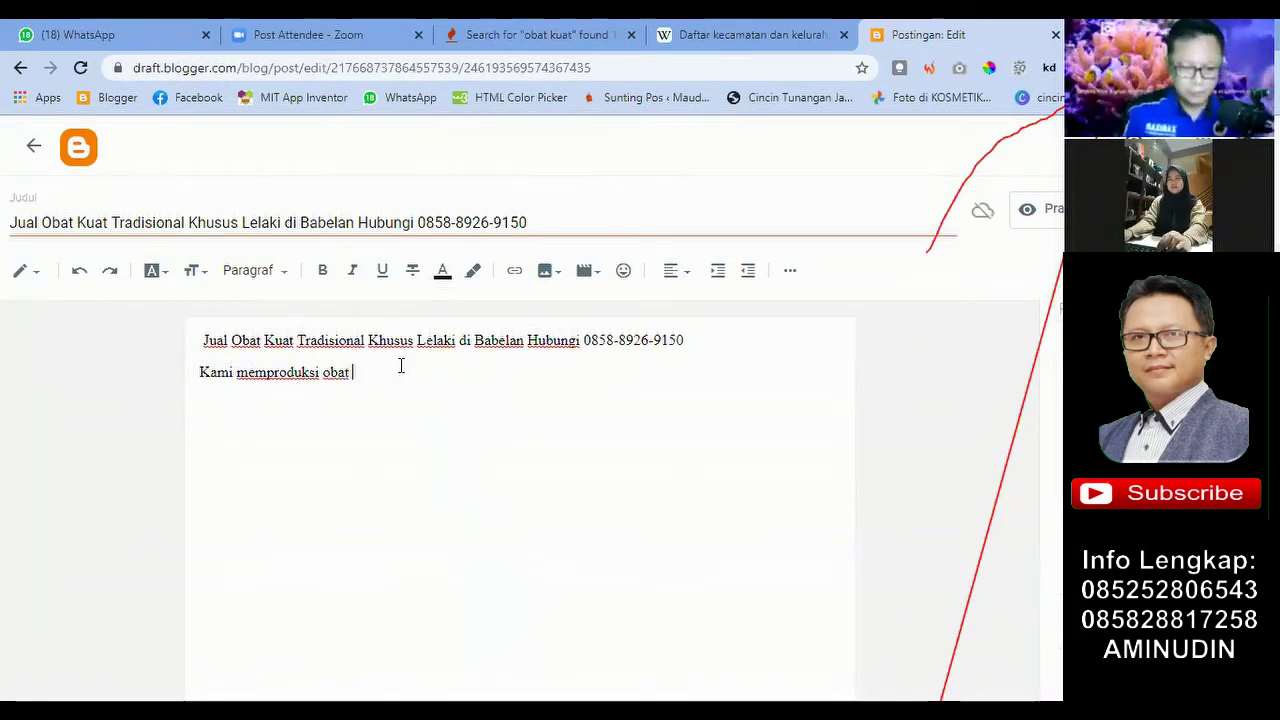
type("/ kami menjua")
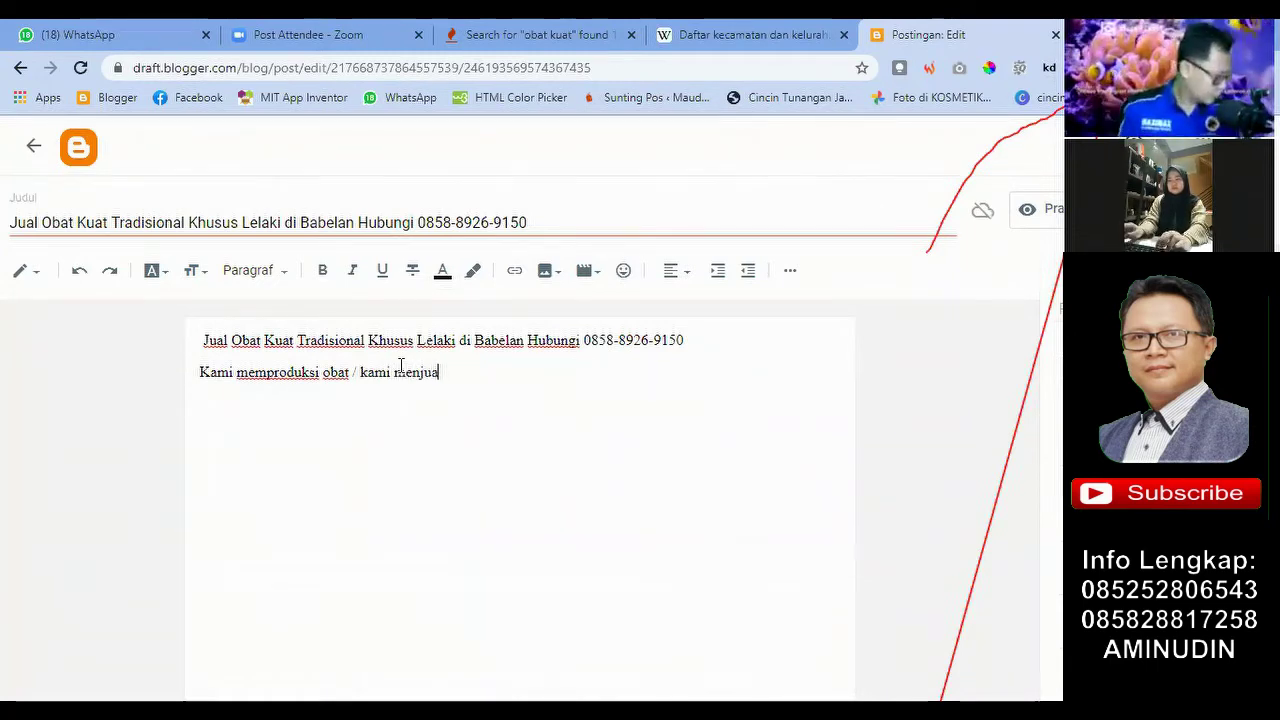
type("l obat kuat")
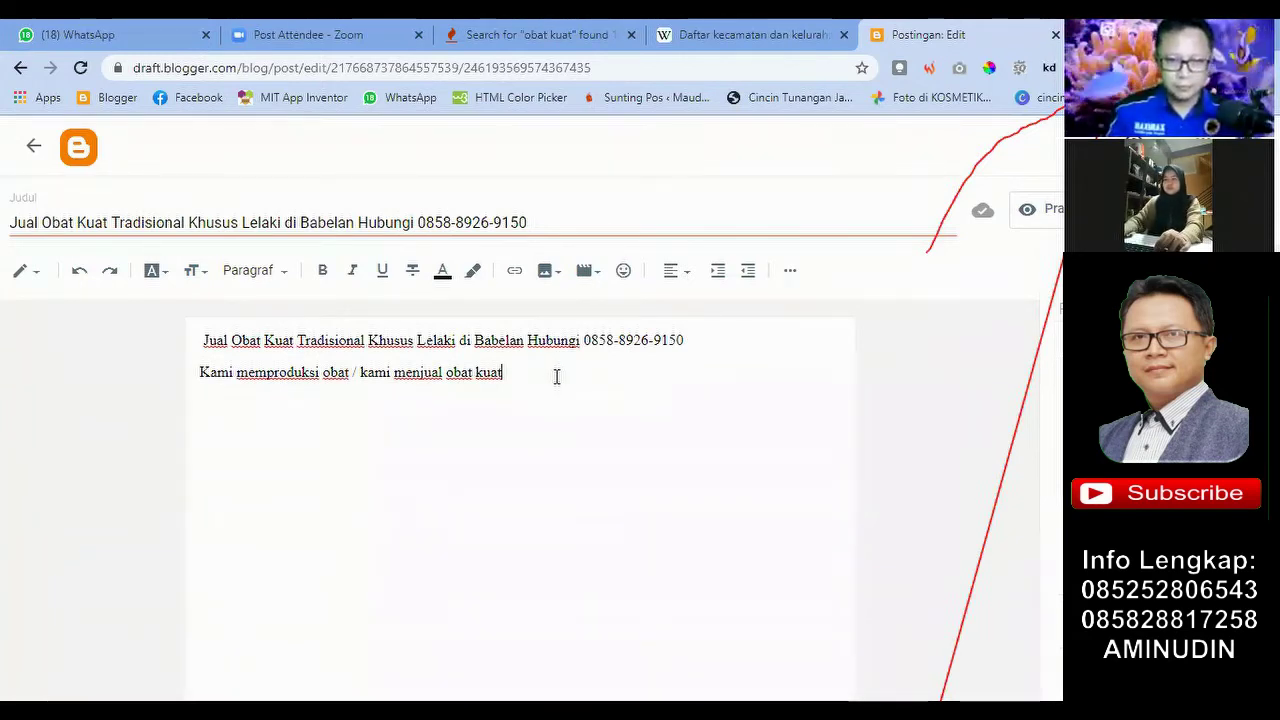
key("Return")
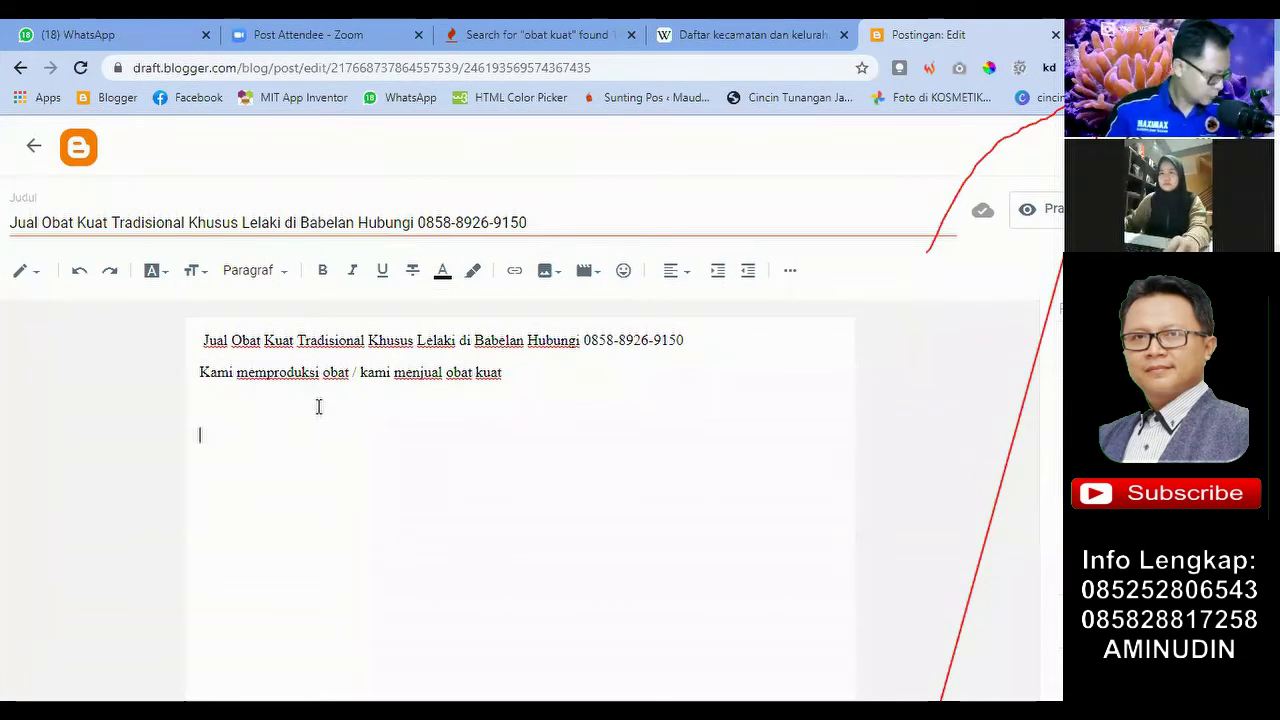
Step: Add an empty line after the intro sentence in the post body
left_click(521, 376)
left_click(274, 417)
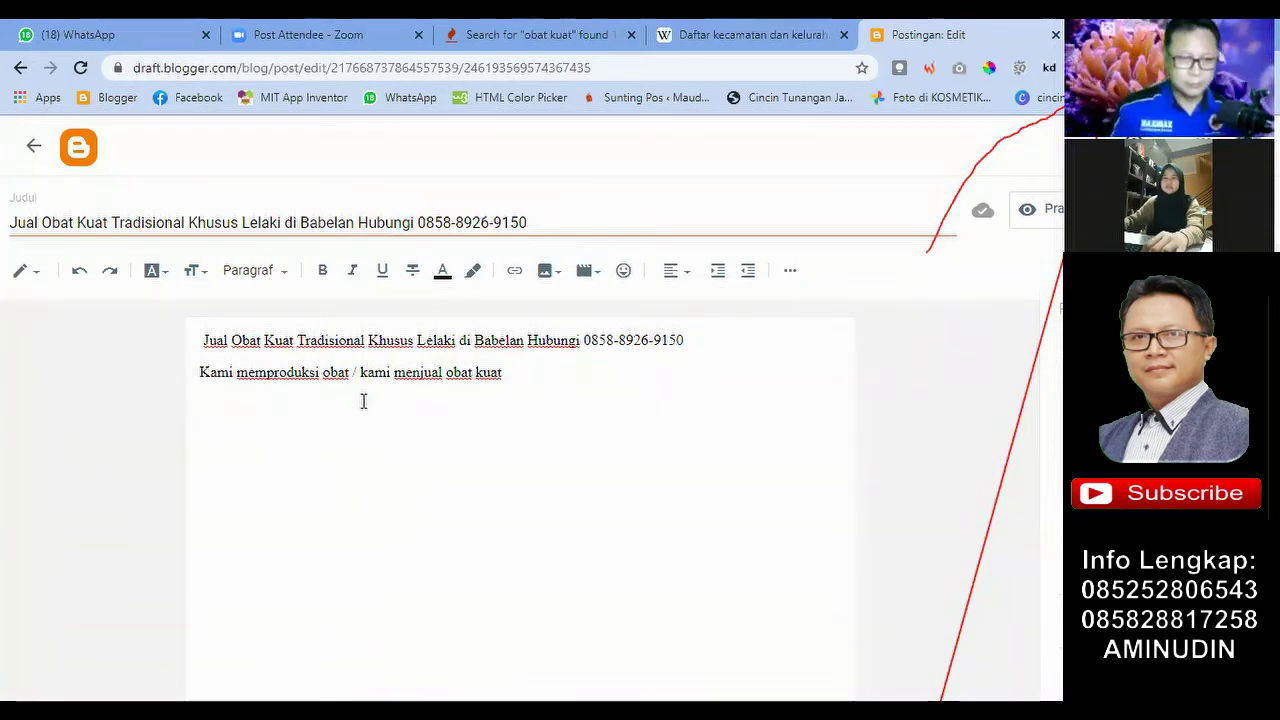
left_click(528, 377)
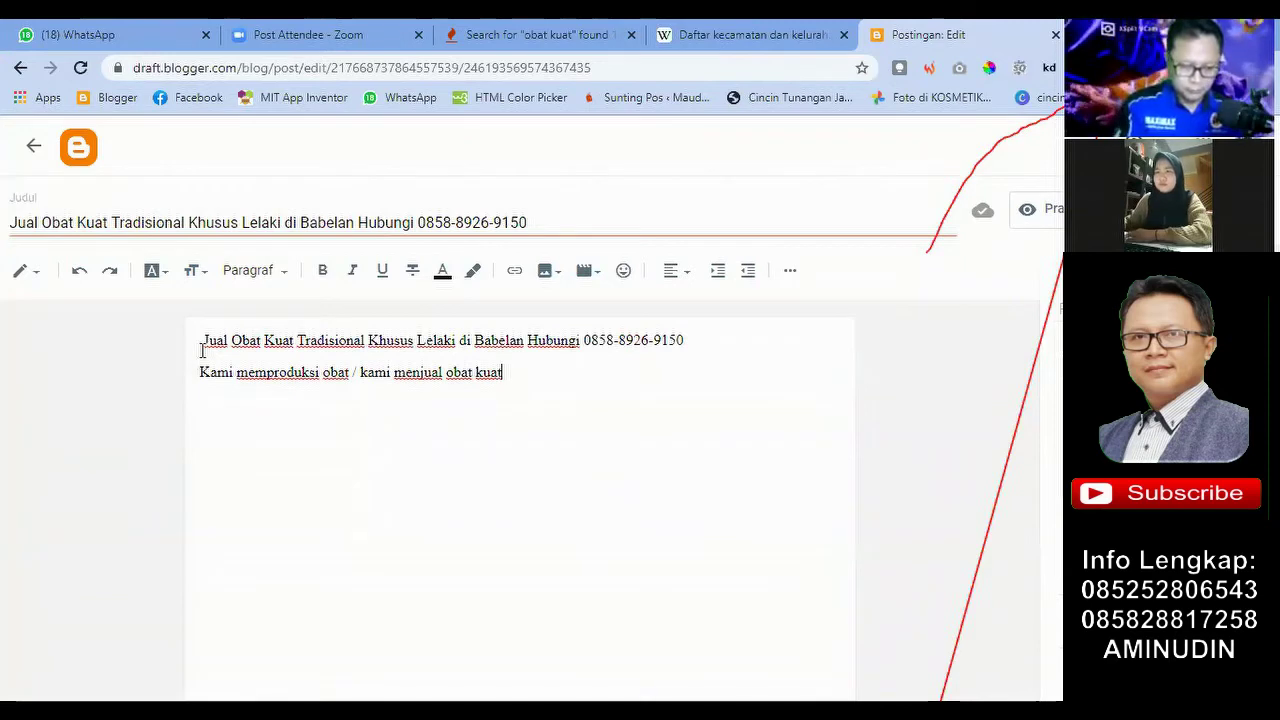
key("Return")
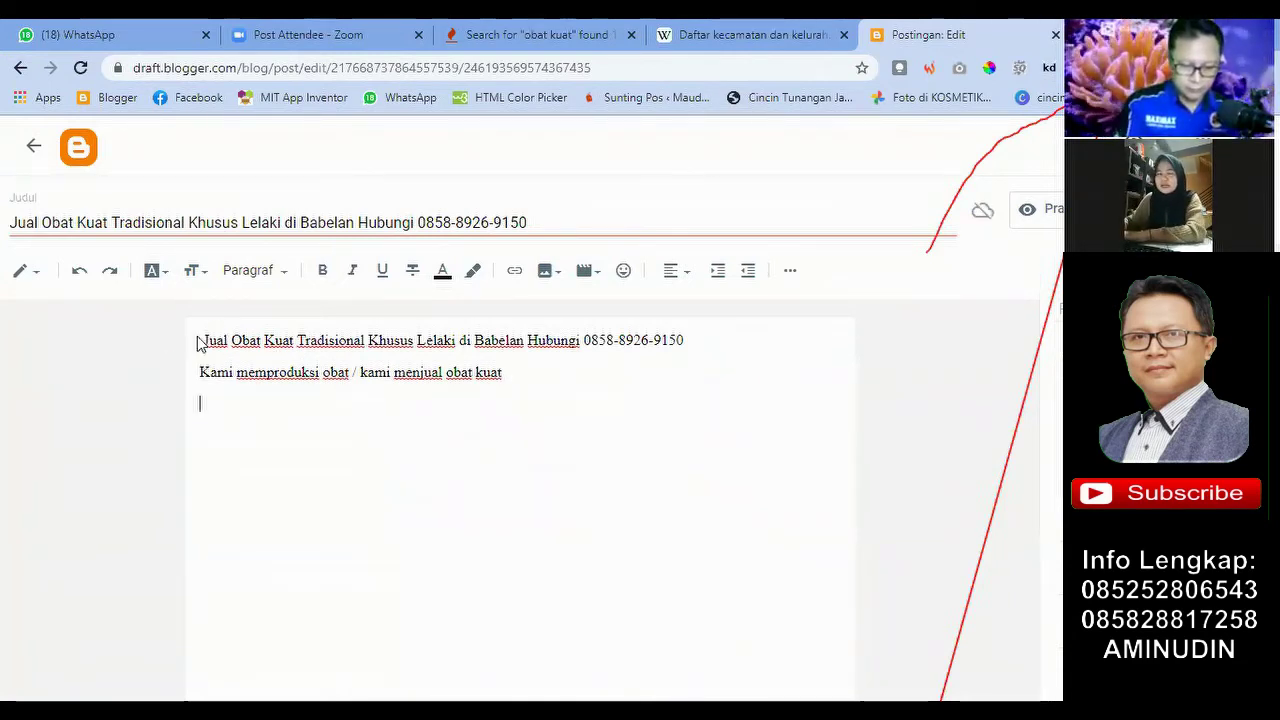
Step: Check the heading and intro lines, move below them, and open a new browser tab
left_click_drag(203, 340, 688, 341)
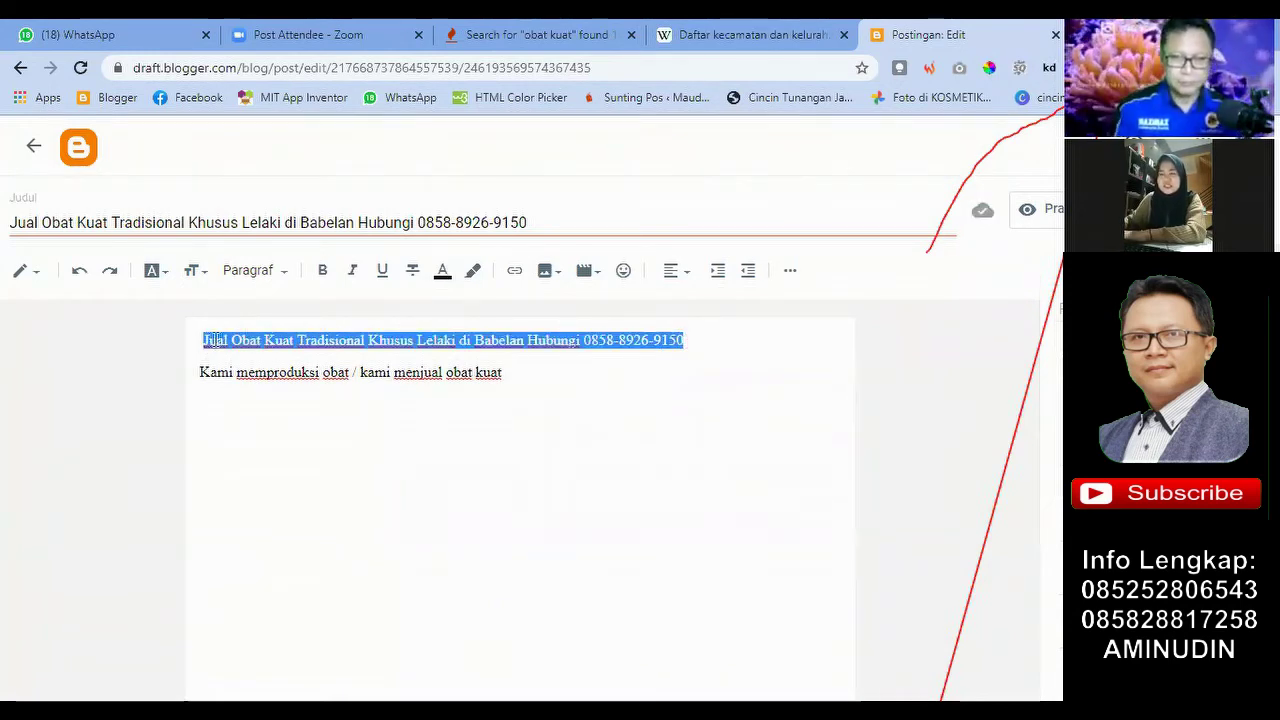
left_click(237, 414)
left_click_drag(202, 372, 537, 375)
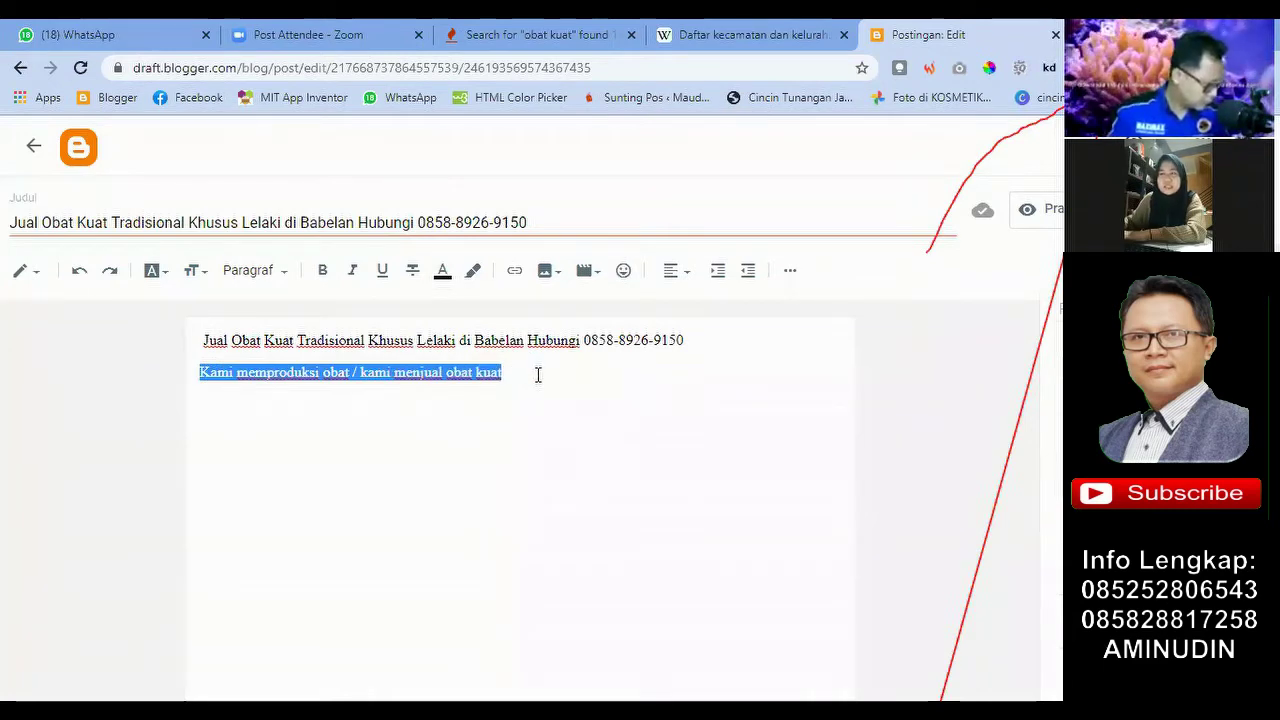
left_click(480, 389)
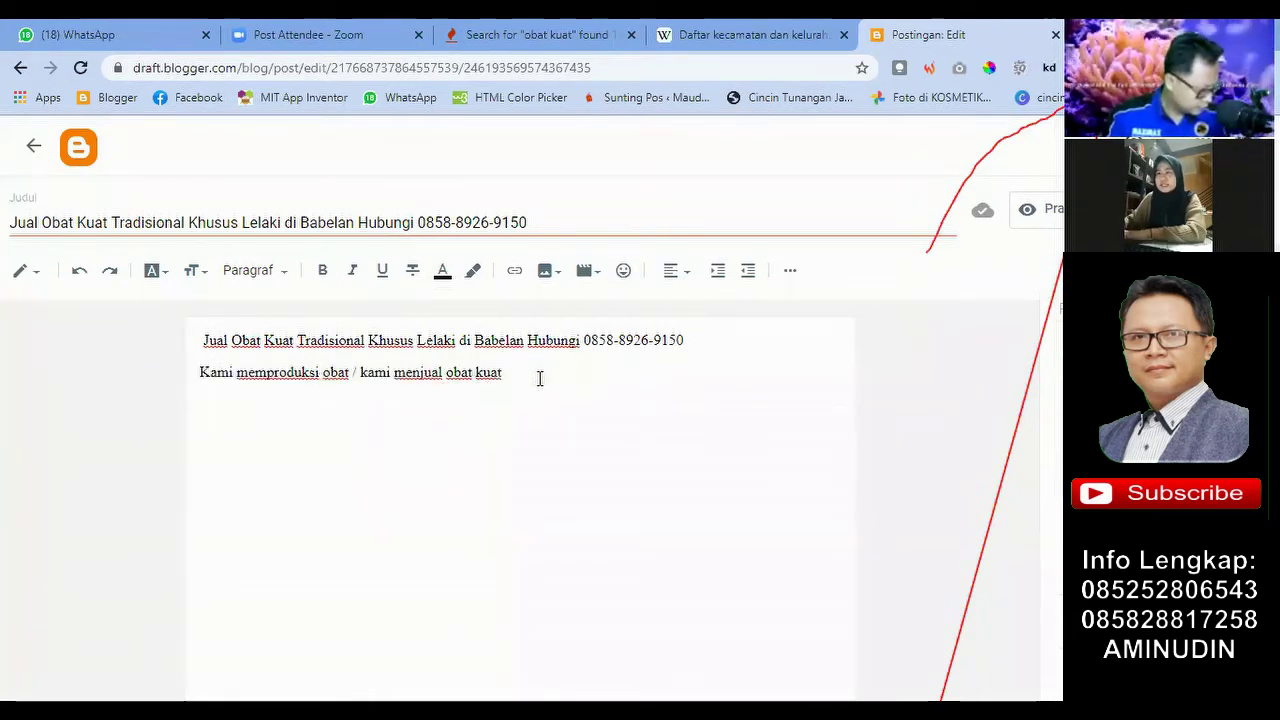
left_click(234, 429)
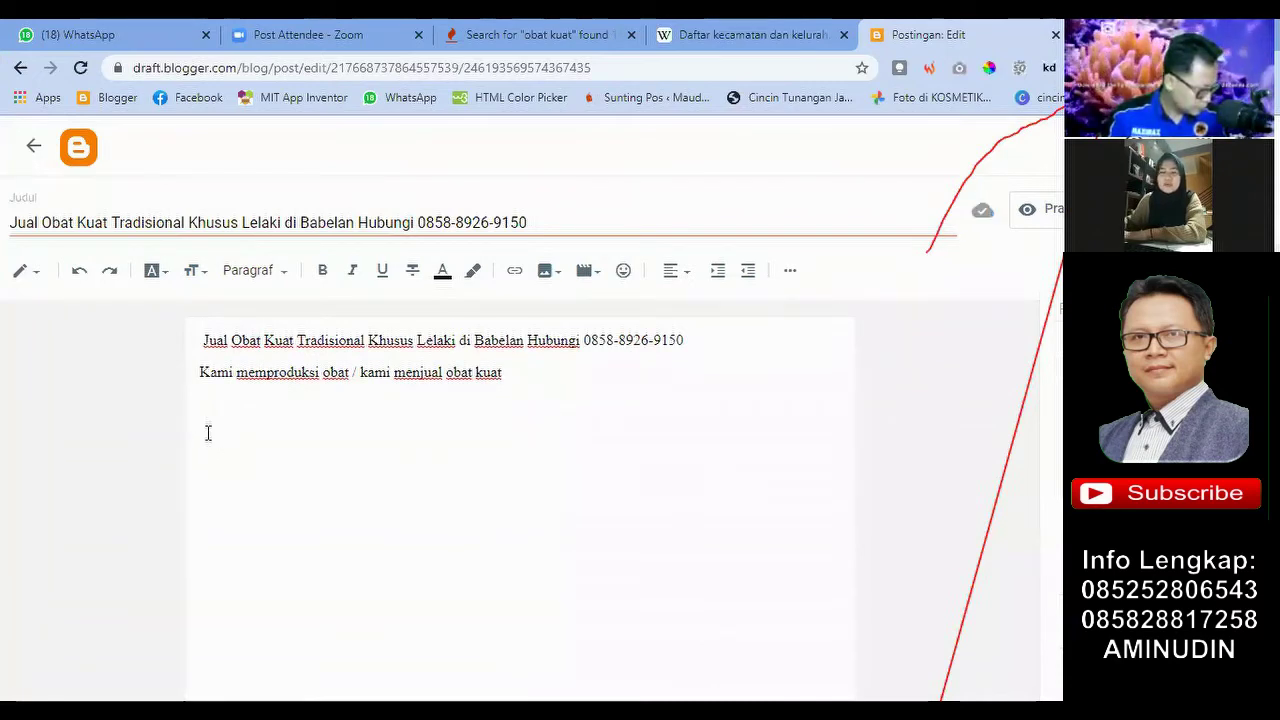
left_click(217, 500)
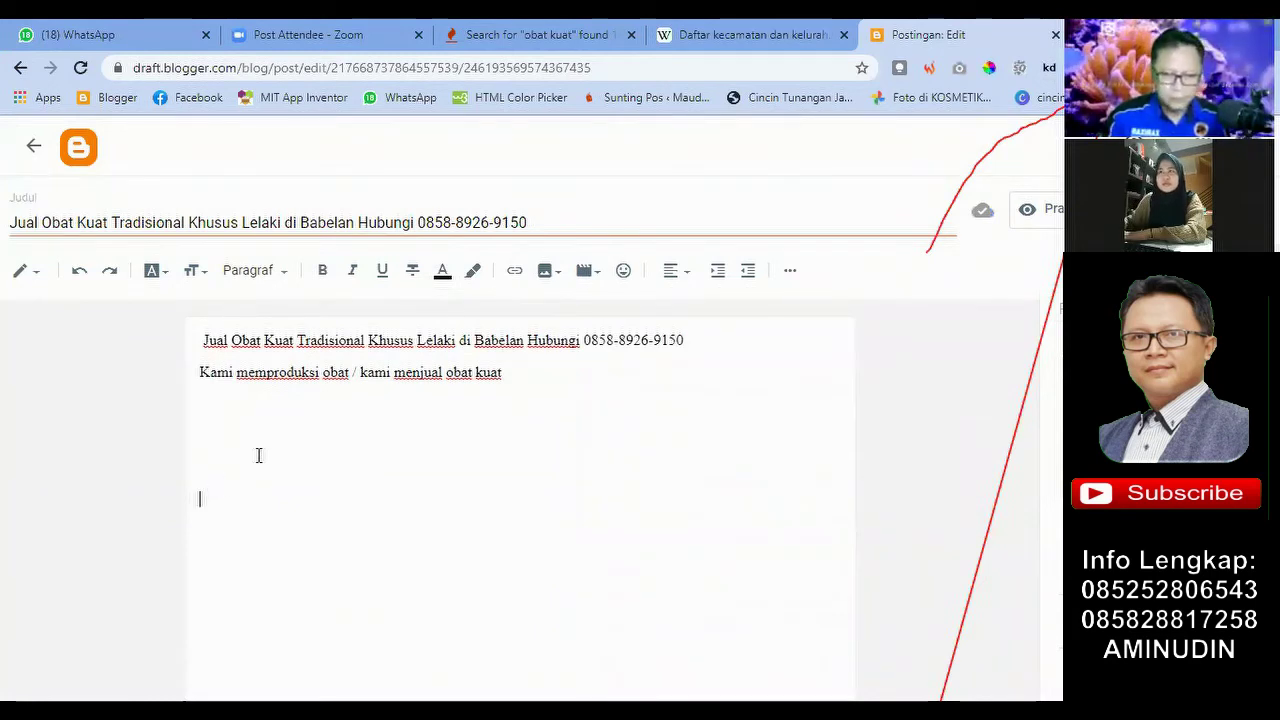
key("ctrl+t")
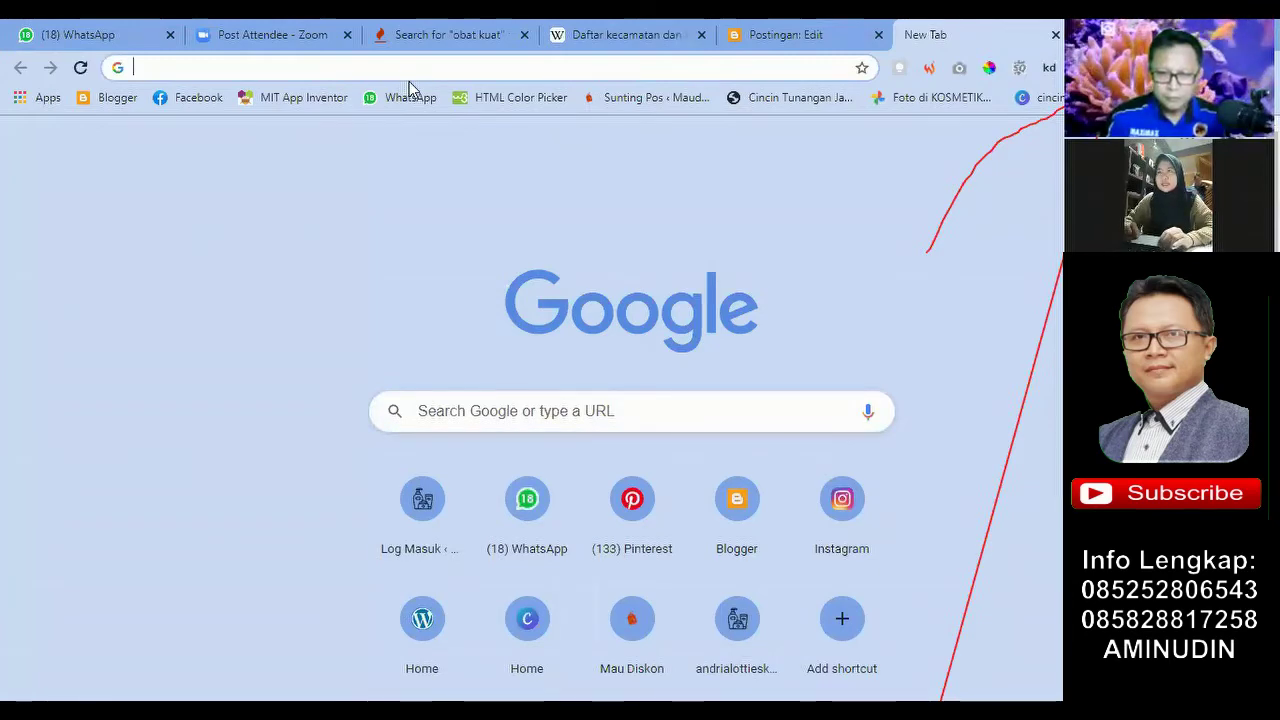
Step: Search Google Images for 'maxim' and open the preview of the product box photo
type("maxim")
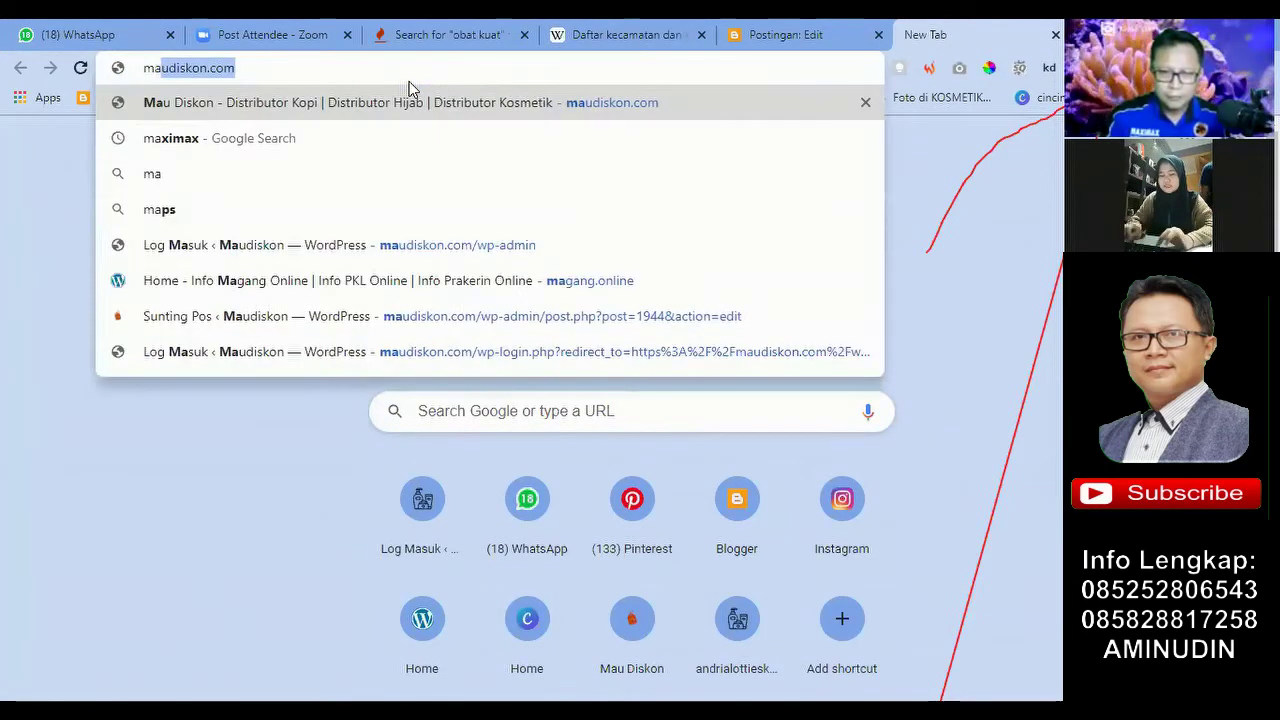
key("Return")
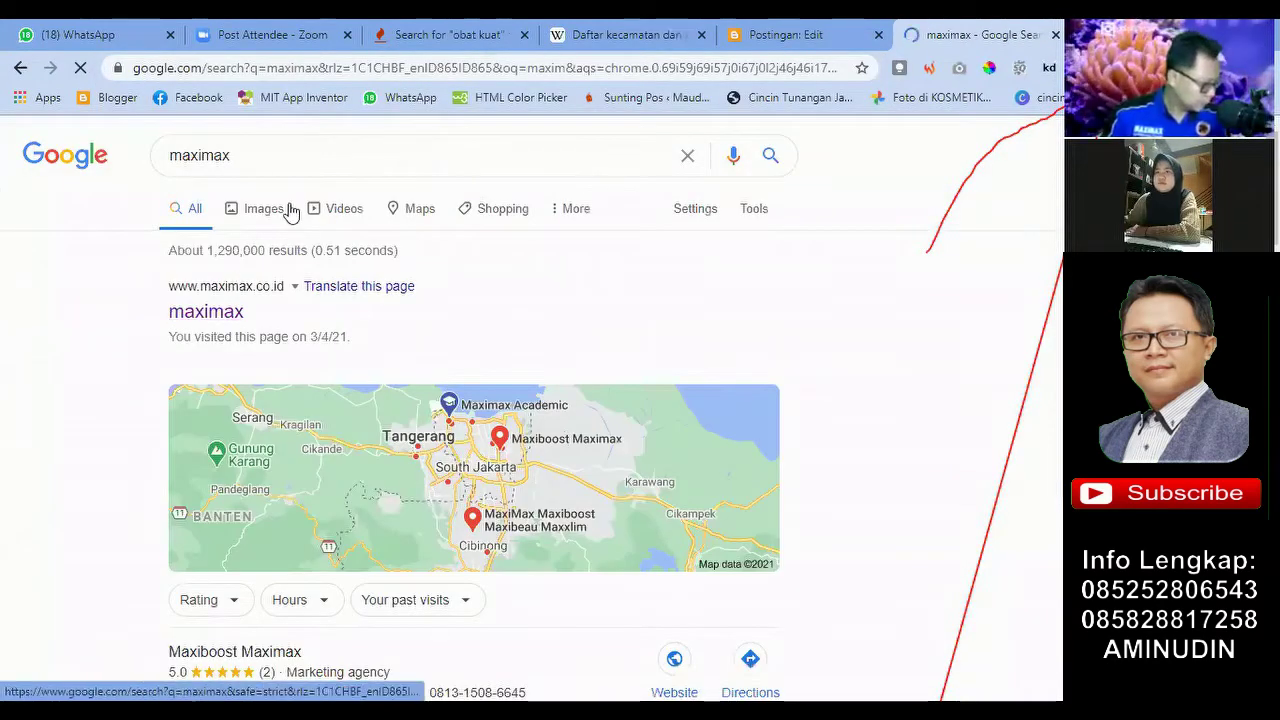
left_click(289, 211)
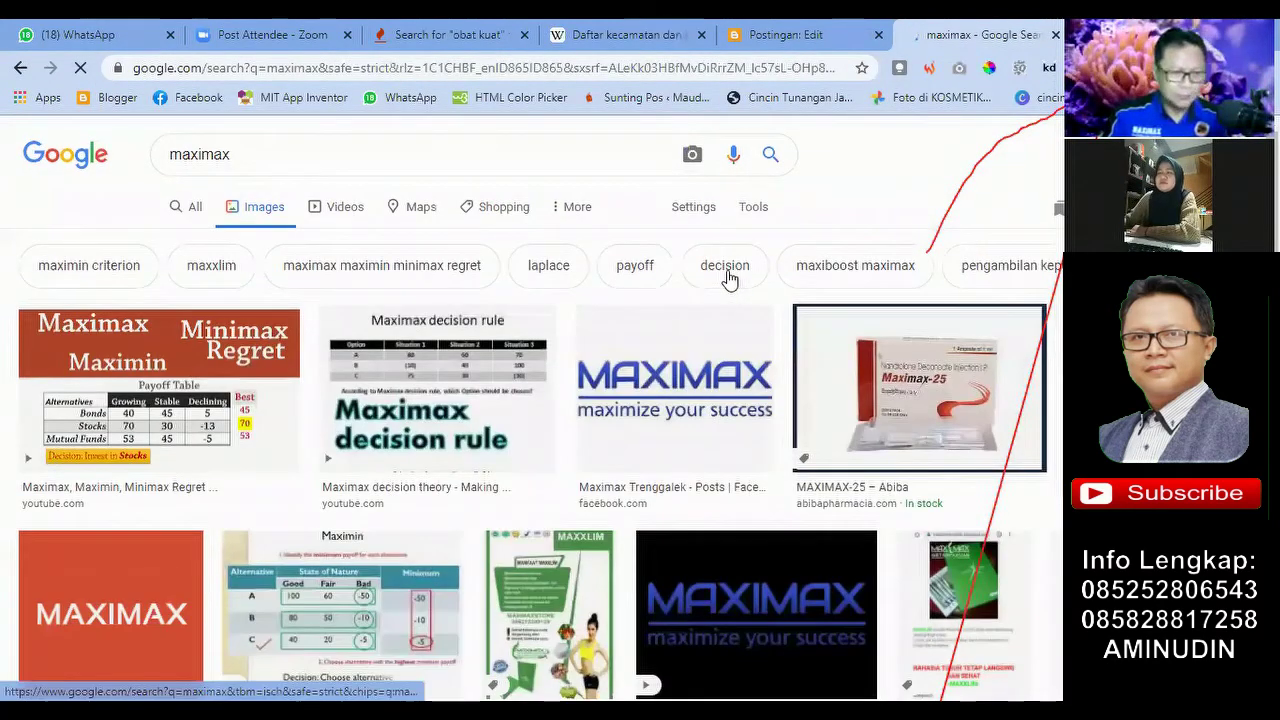
scroll(729, 280, "down", 4)
scroll(718, 298, "down", 4)
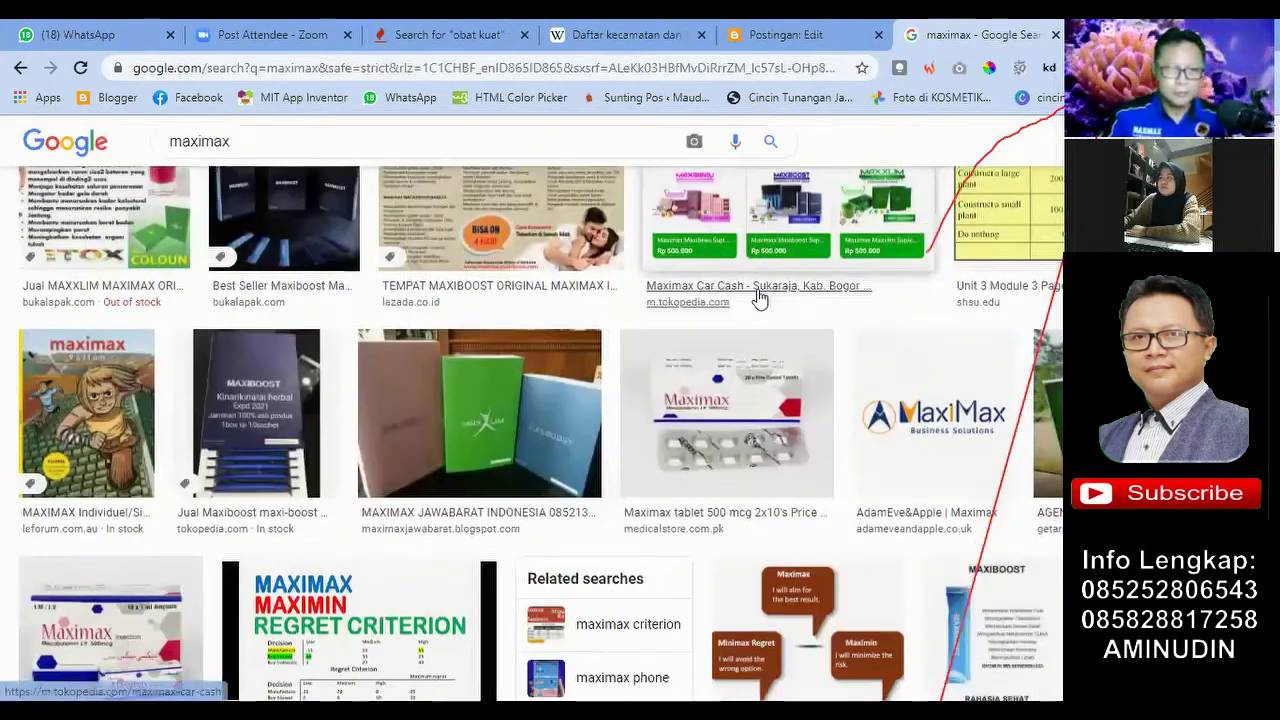
scroll(855, 326, "down", 1)
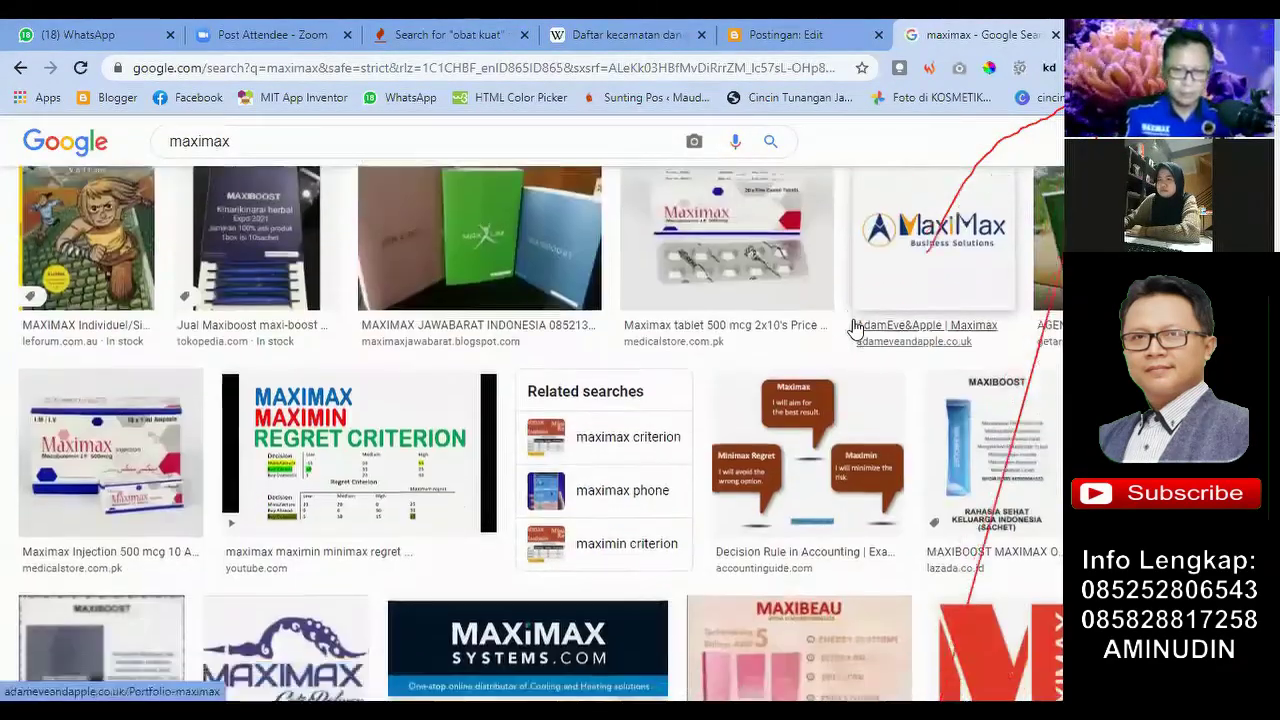
scroll(855, 326, "up", 3)
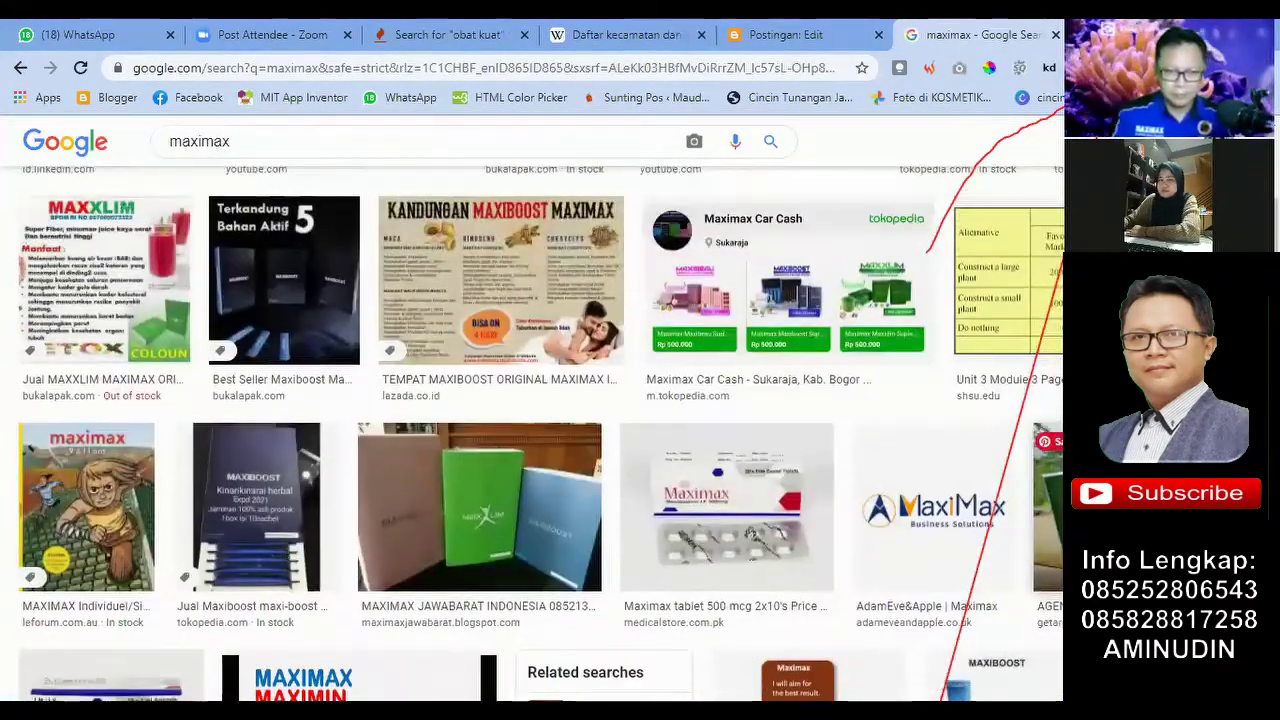
left_click(110, 680)
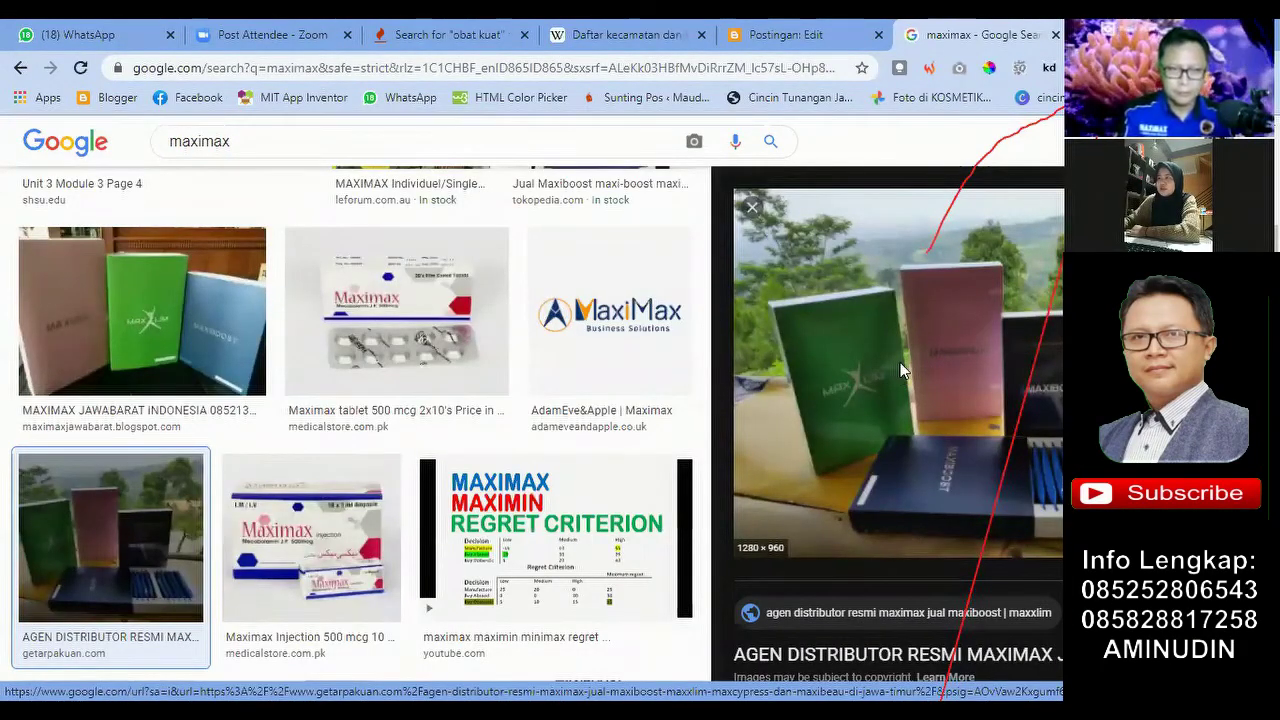
Step: Cancel the first save attempt and copy the post title text in Blogger
right_click(901, 366)
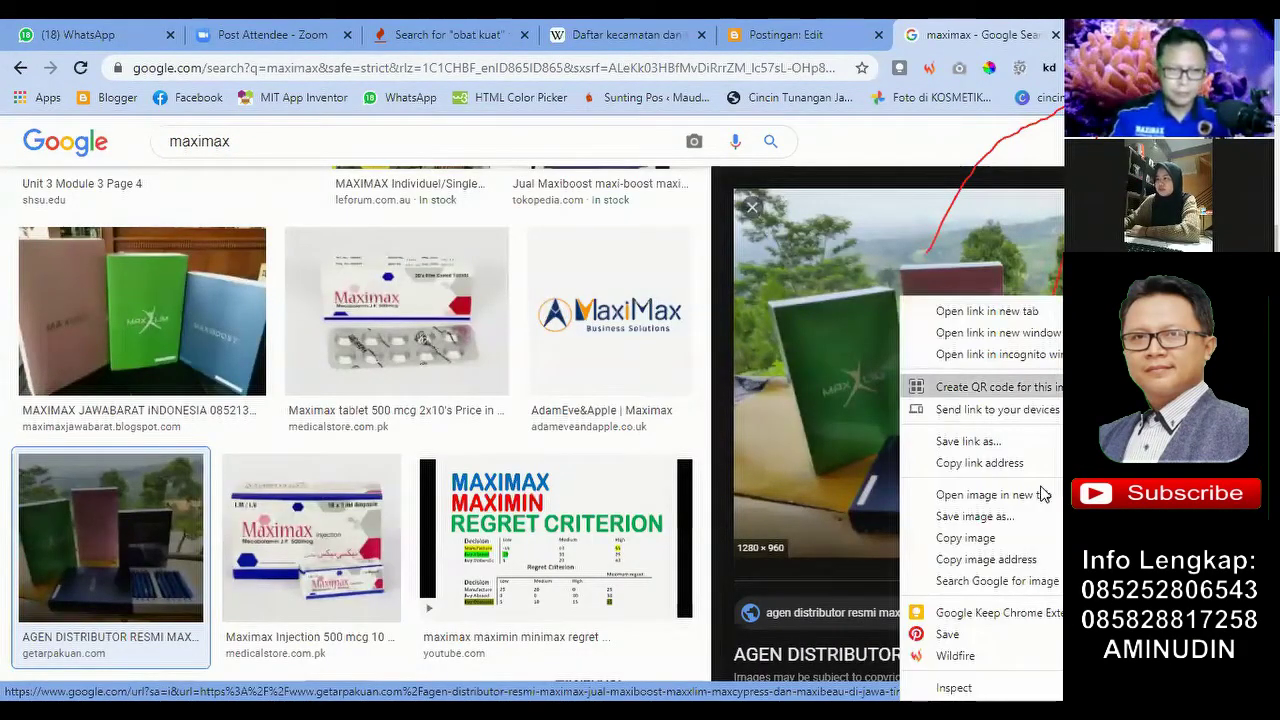
left_click(999, 518)
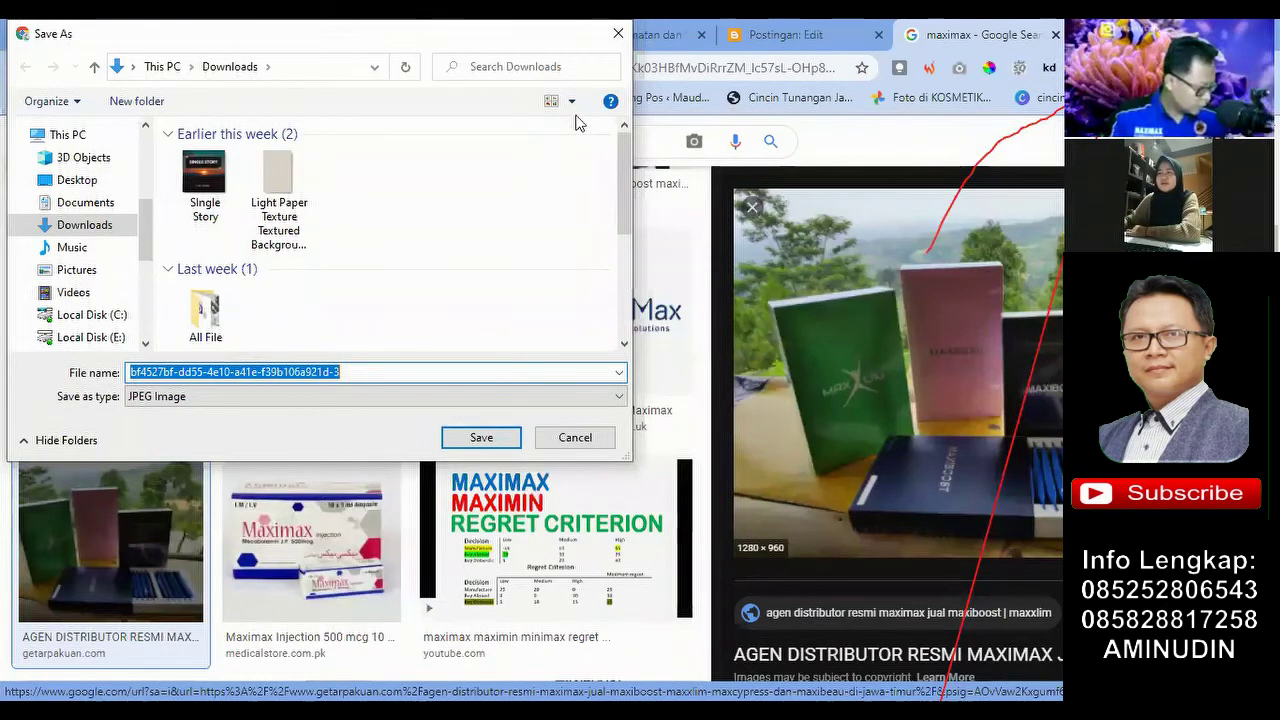
left_click(617, 36)
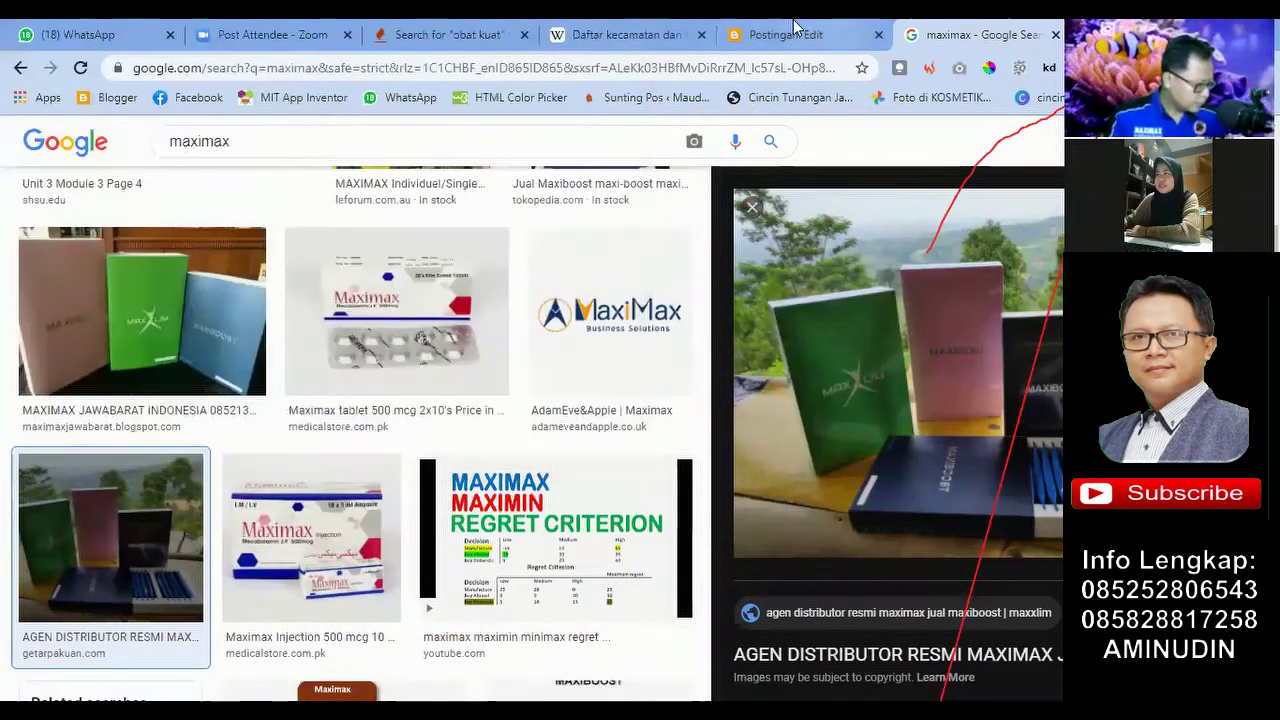
left_click(785, 30)
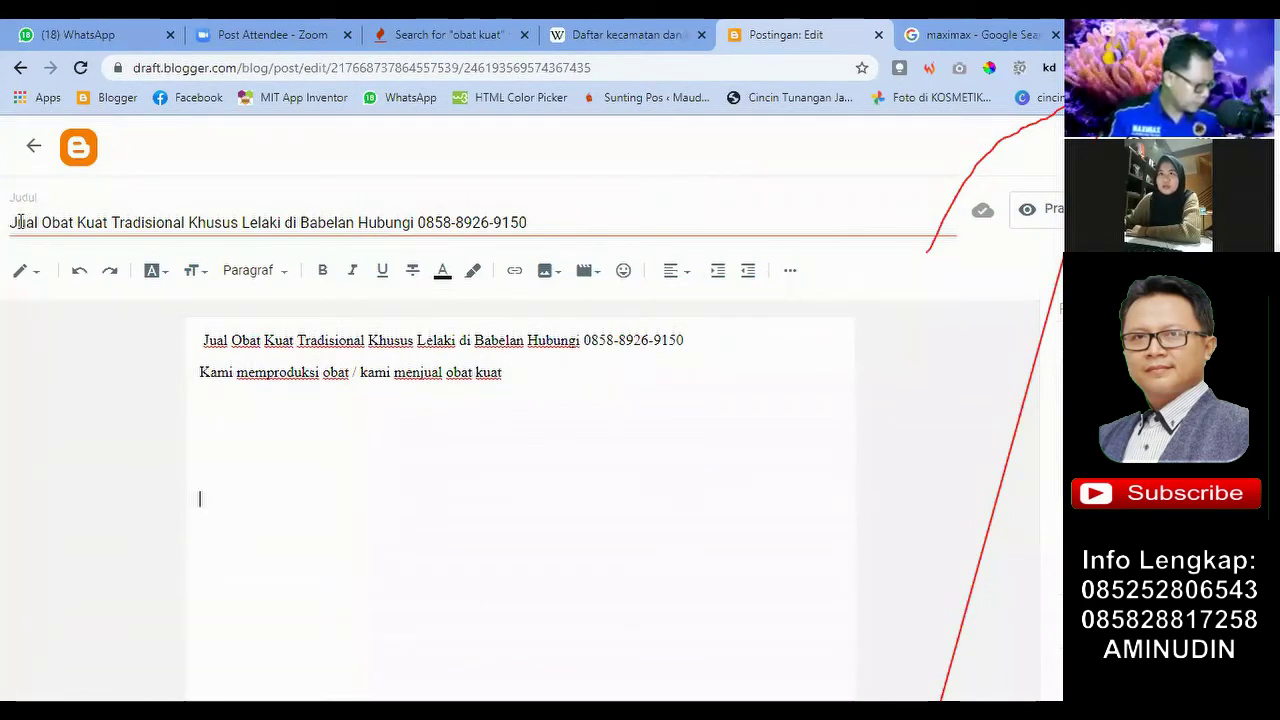
left_click_drag(20, 222, 80, 262)
left_click(119, 405)
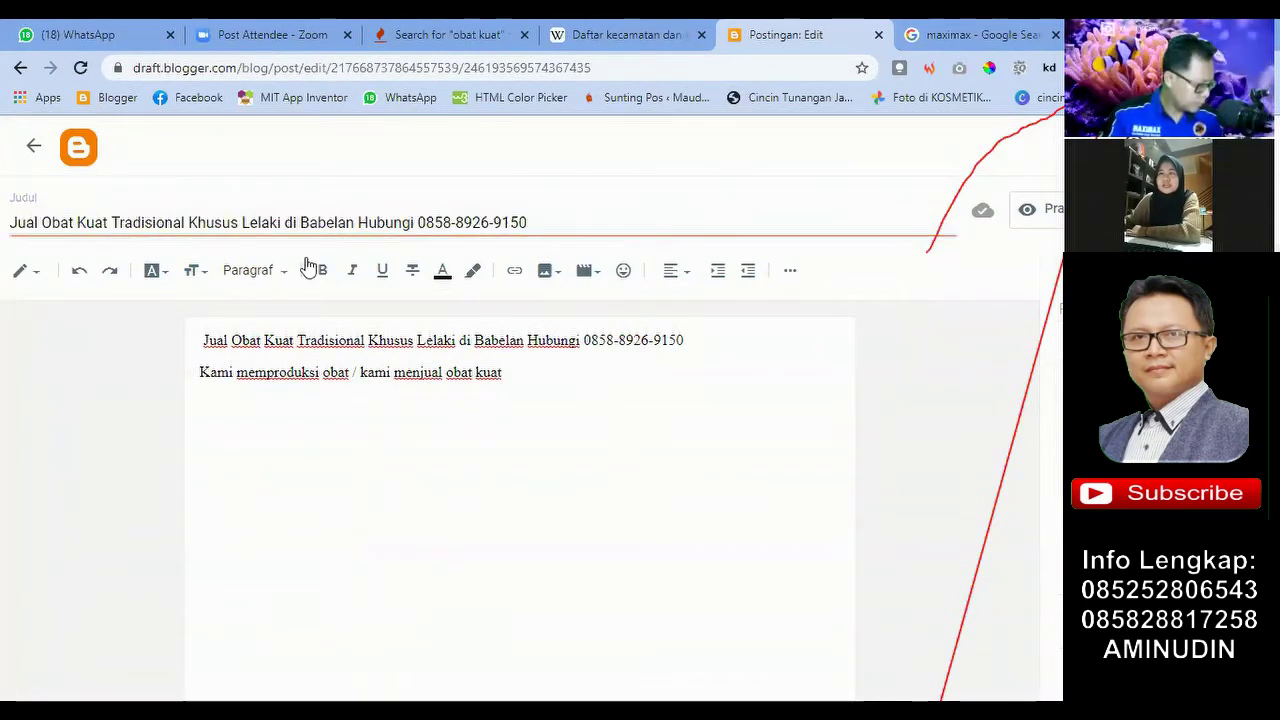
left_click_drag(355, 222, 3, 230)
key("ctrl+c")
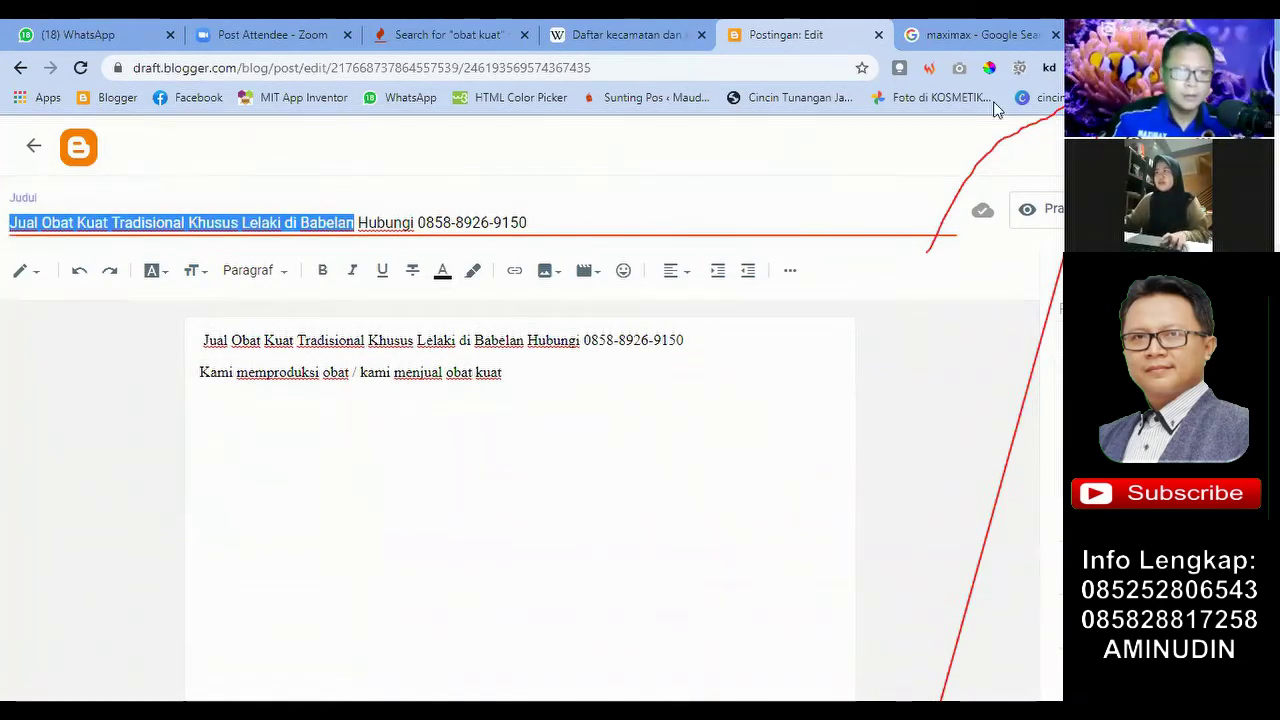
Step: Save the photo to Downloads as 'Jual Obat Kuat Tradisional Khusus Lelaki di Babelan.jpg'
key("ctrl+Tab")
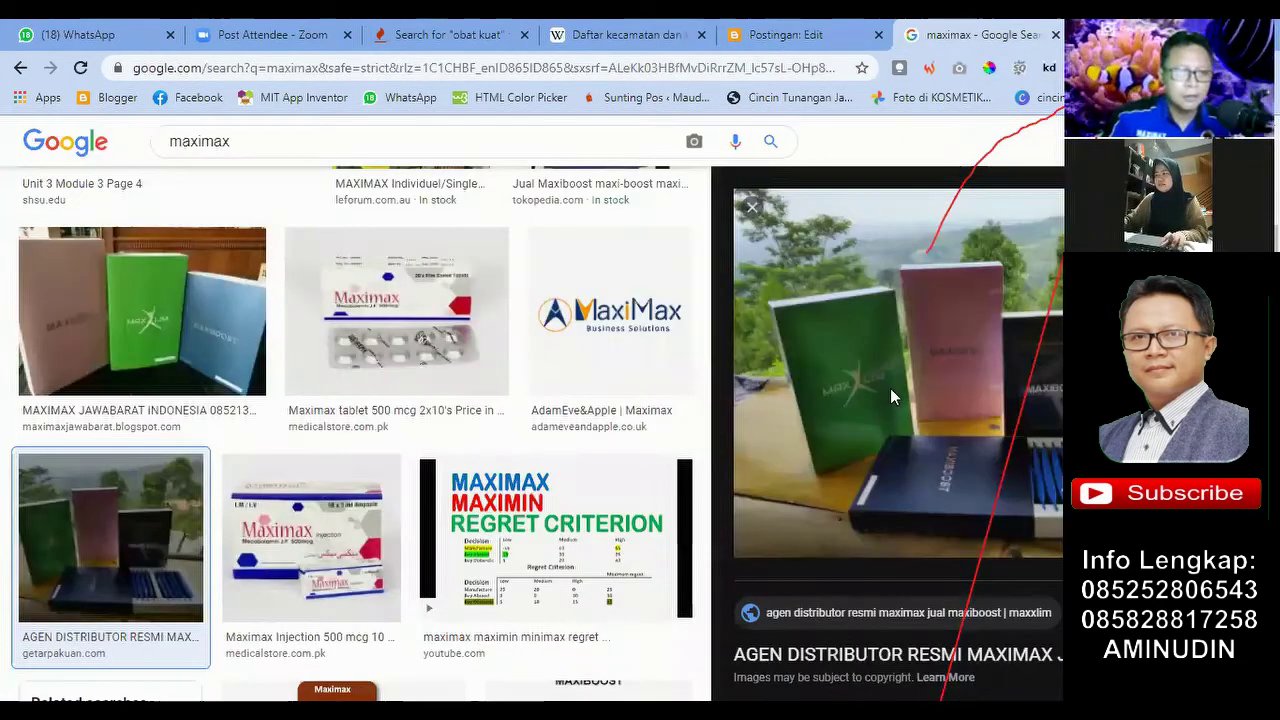
right_click(890, 388)
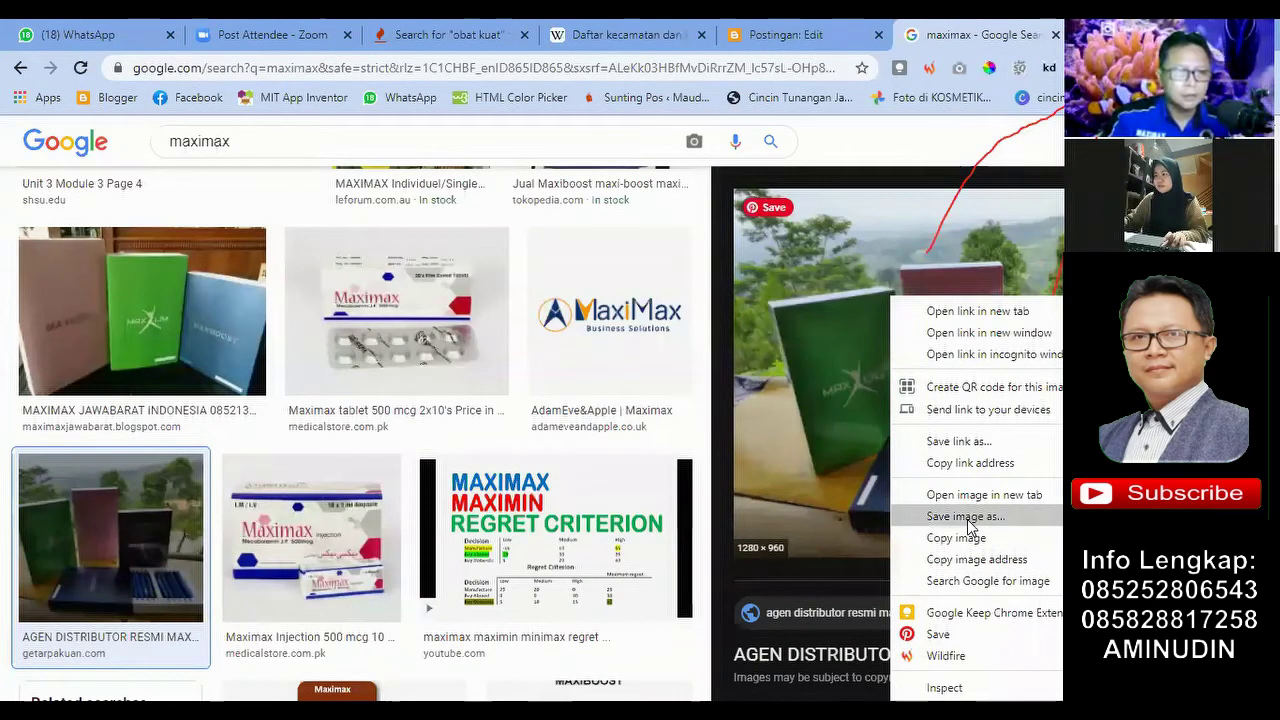
left_click(964, 516)
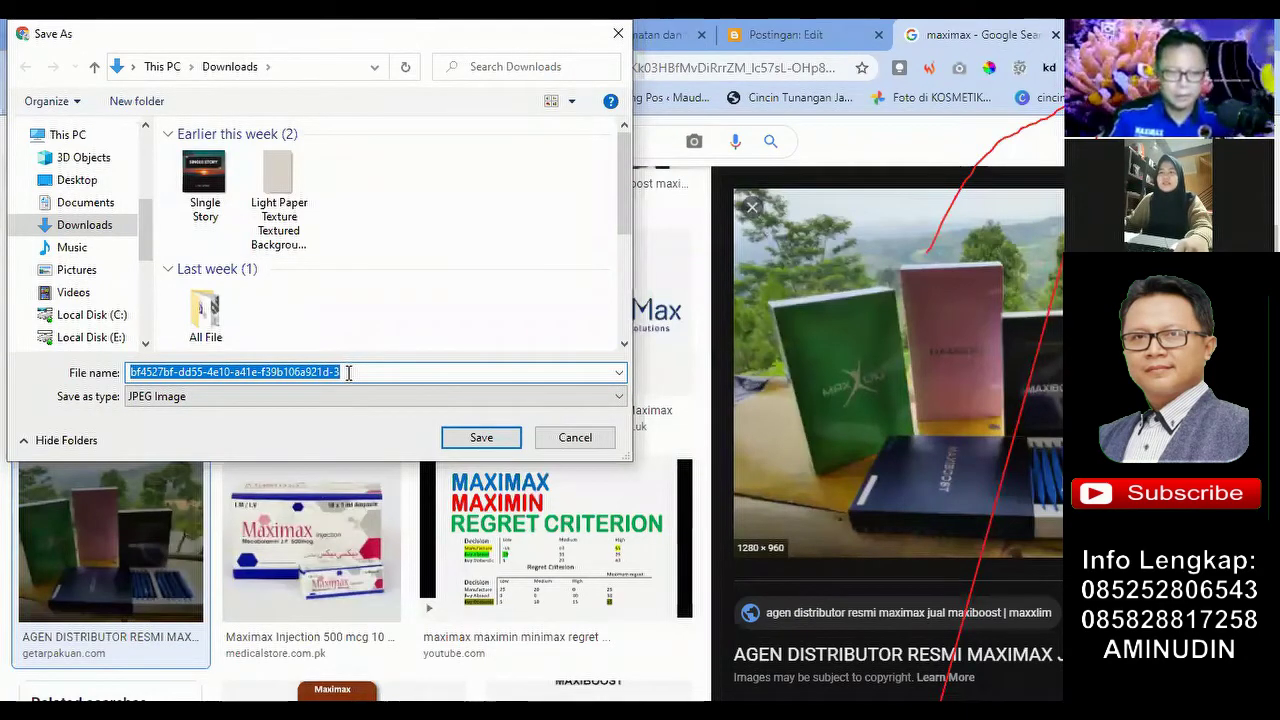
key("ctrl+v")
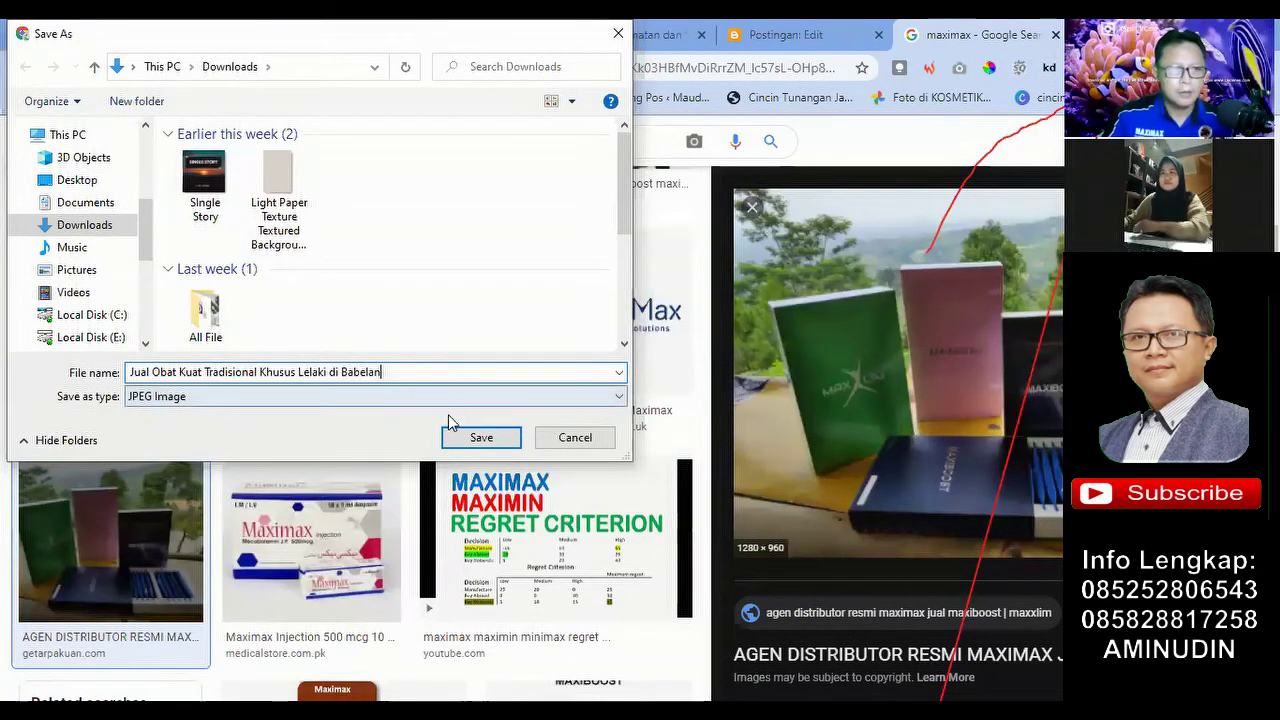
left_click(489, 443)
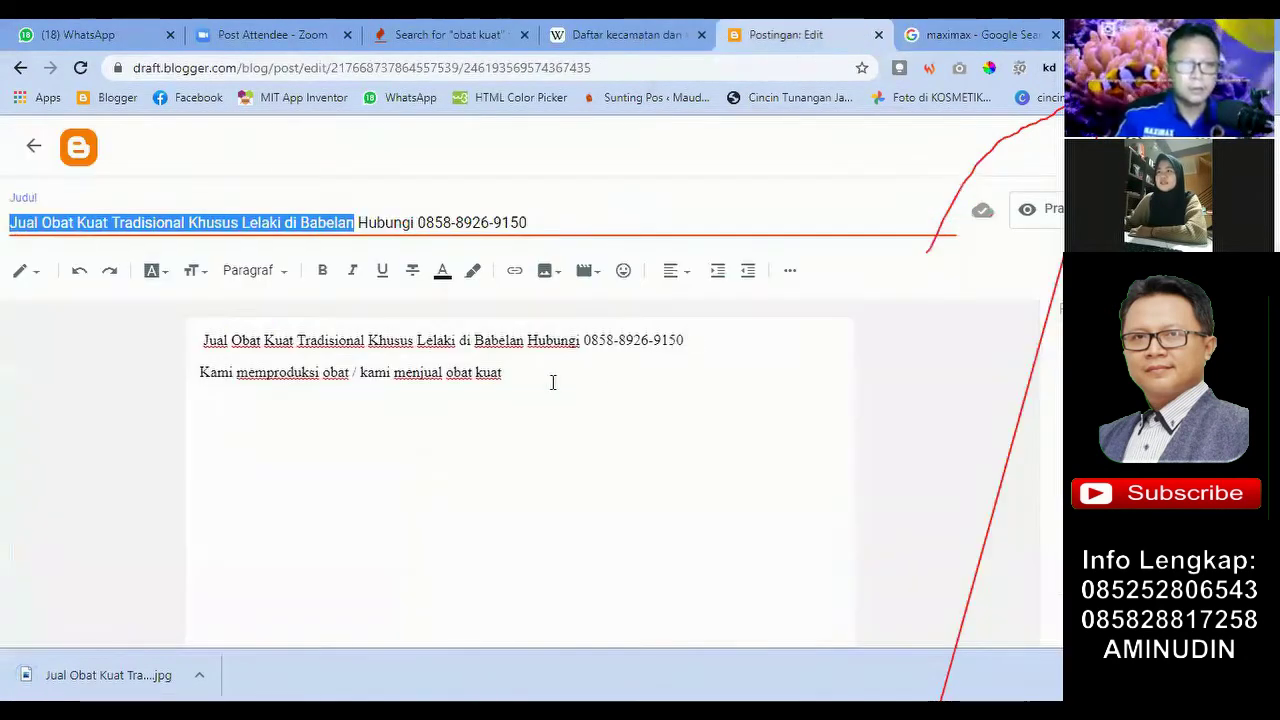
Step: Upload the saved Jual Obat Kuat JPG from Downloads into the post below the intro
left_click(517, 374)
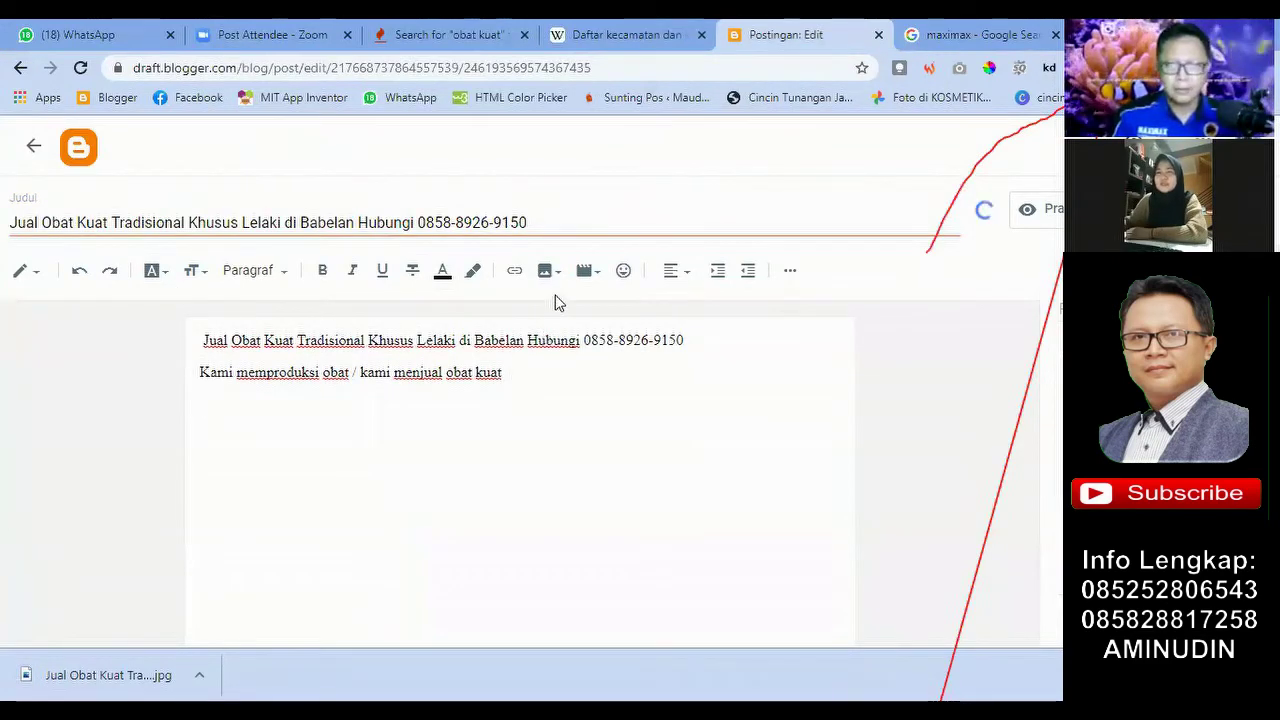
left_click(552, 272)
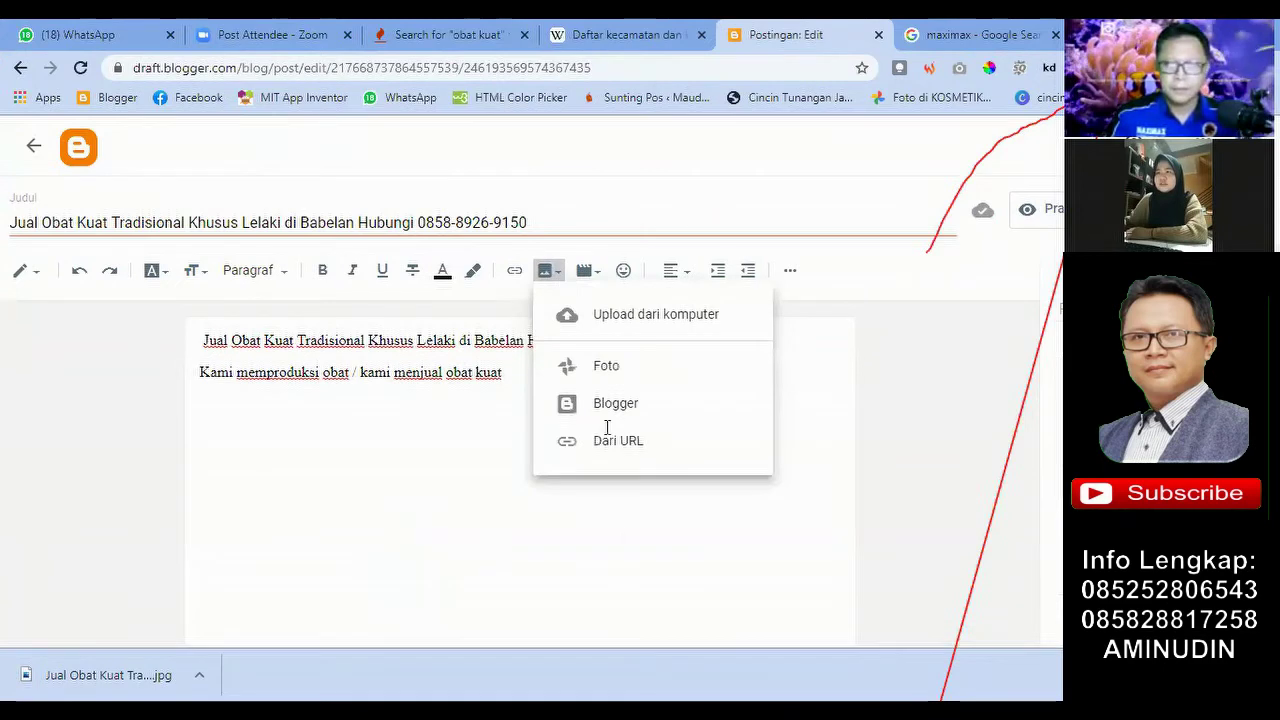
left_click(630, 545)
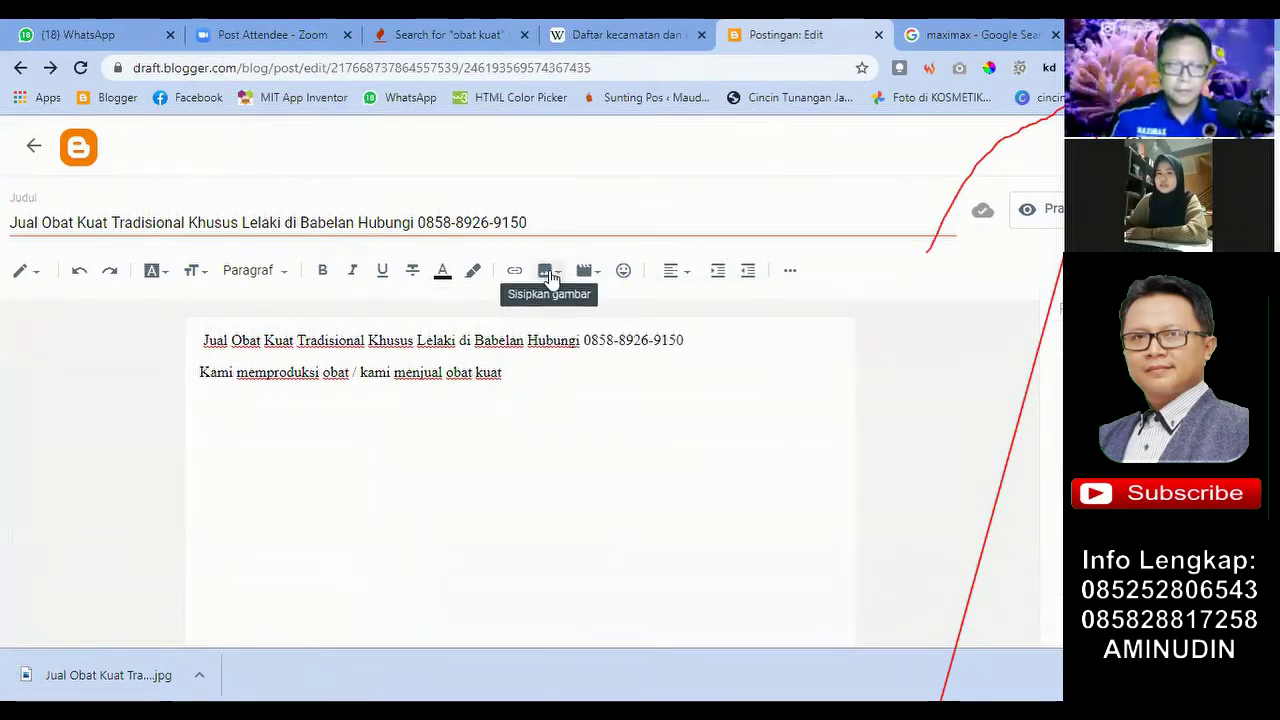
left_click(549, 272)
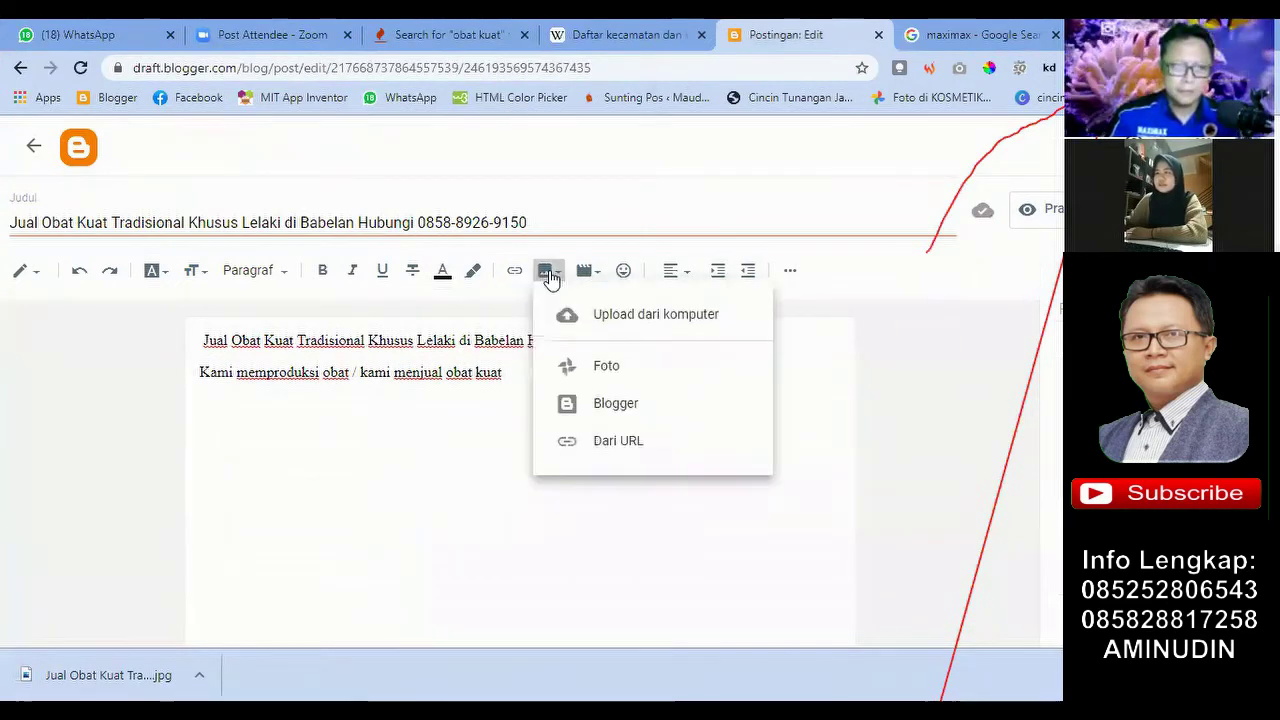
left_click(603, 313)
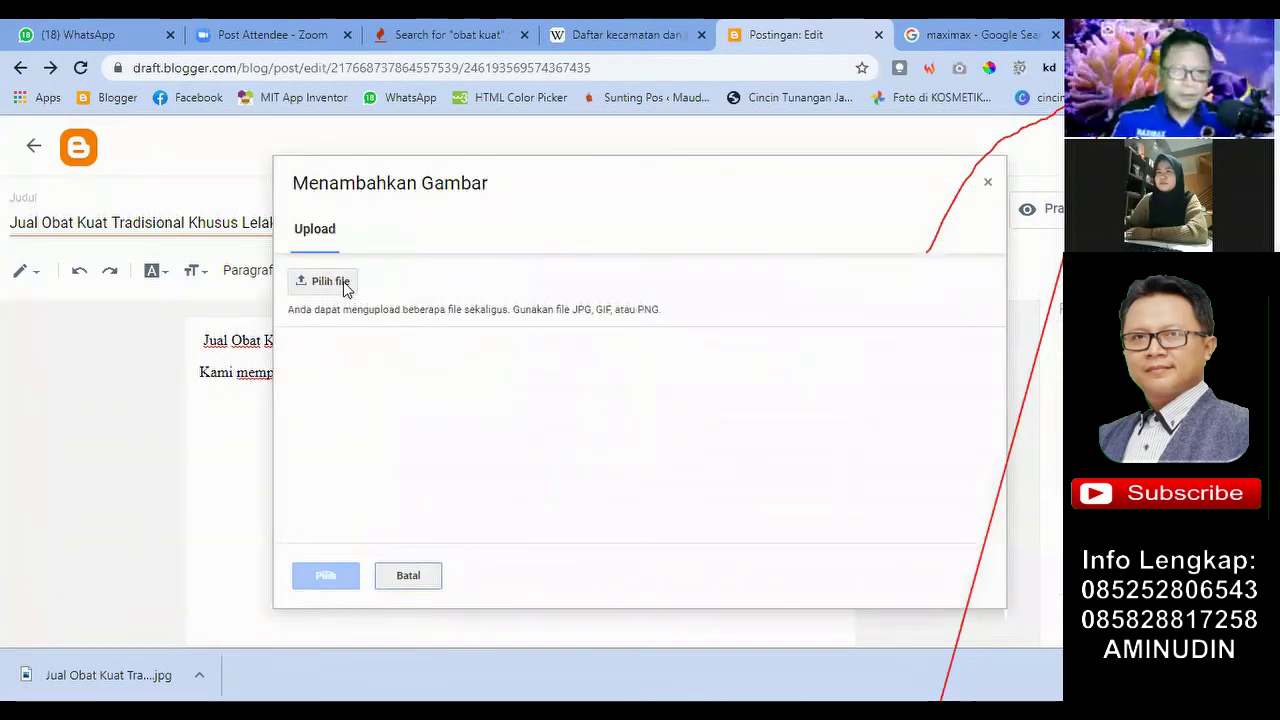
left_click(346, 284)
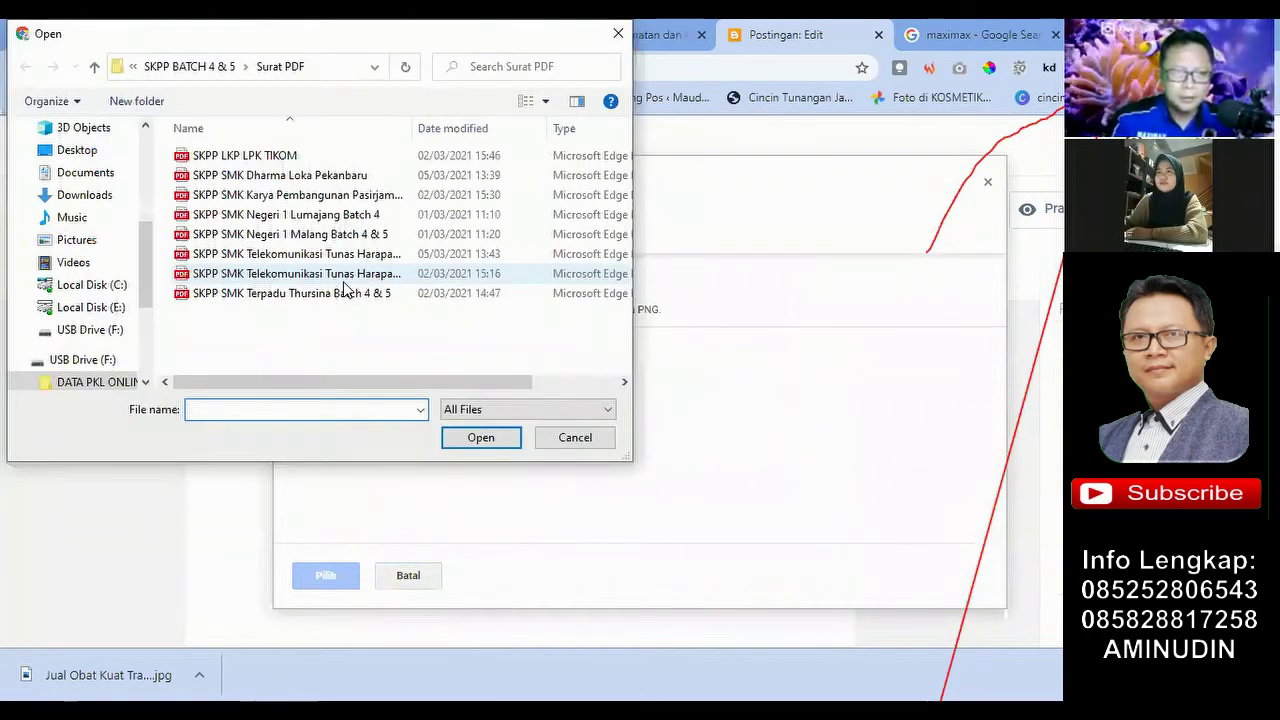
scroll(88, 215, "up", 5)
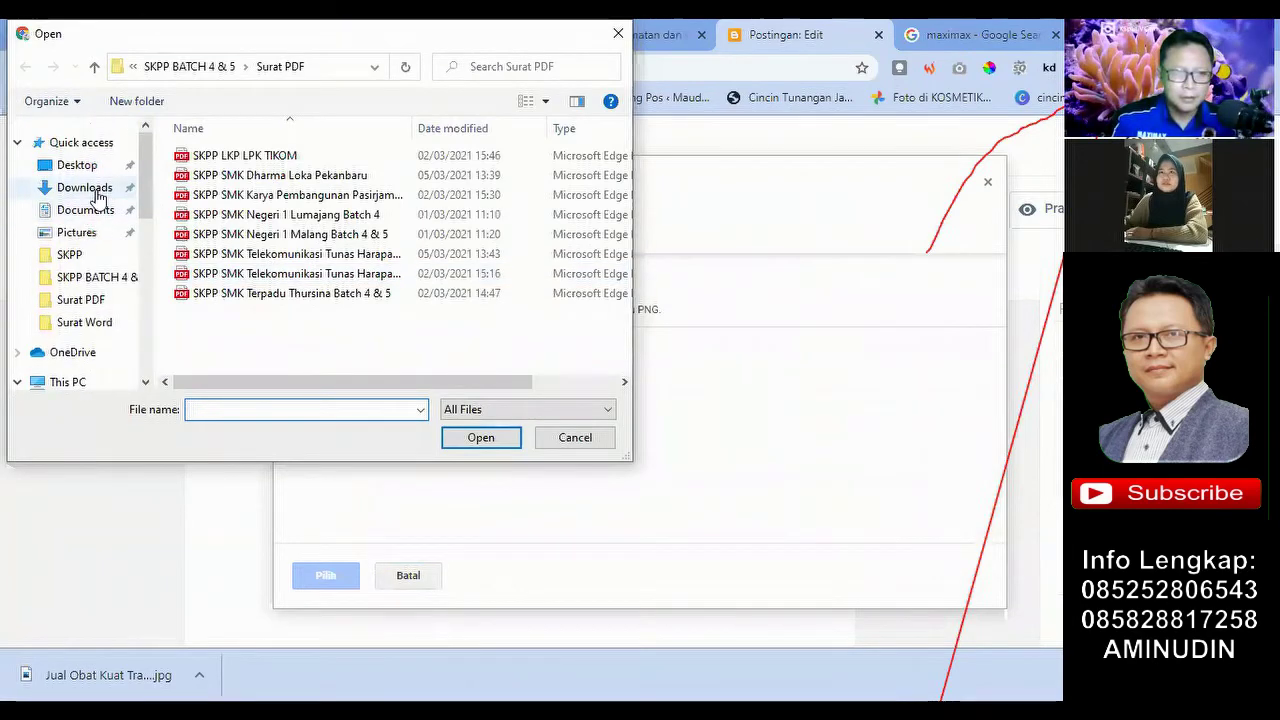
left_click(95, 188)
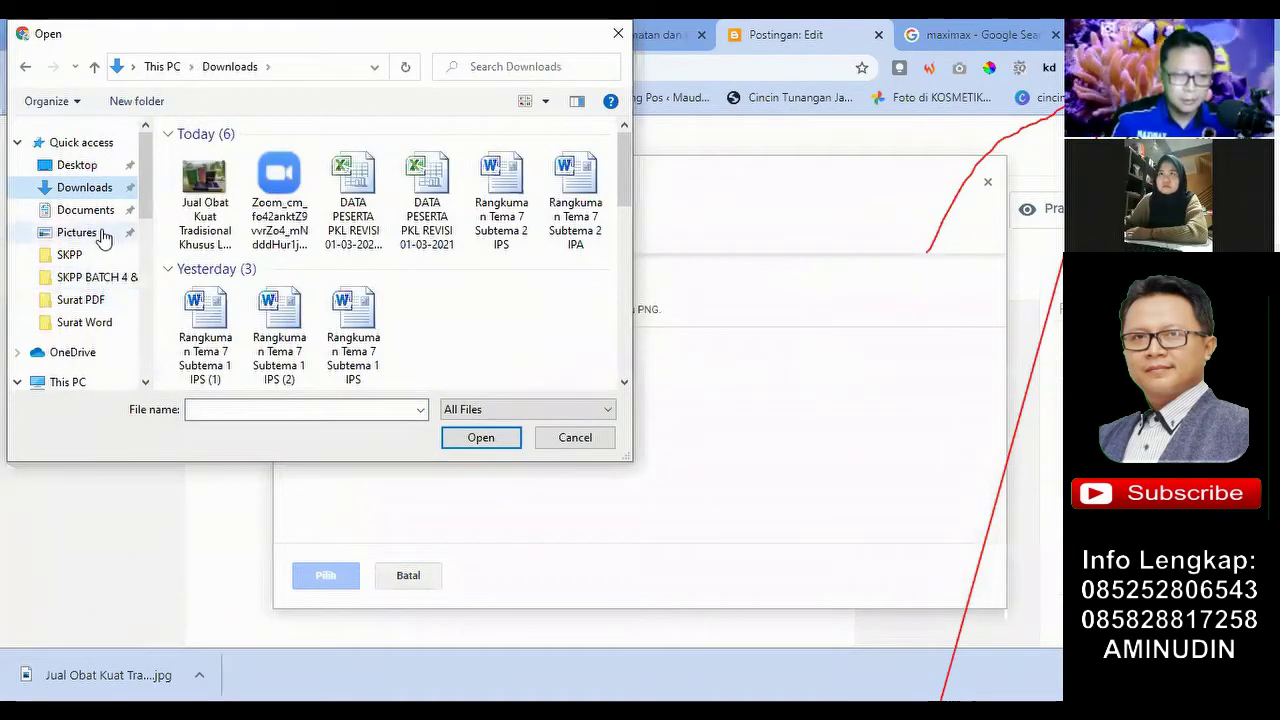
left_click(208, 180)
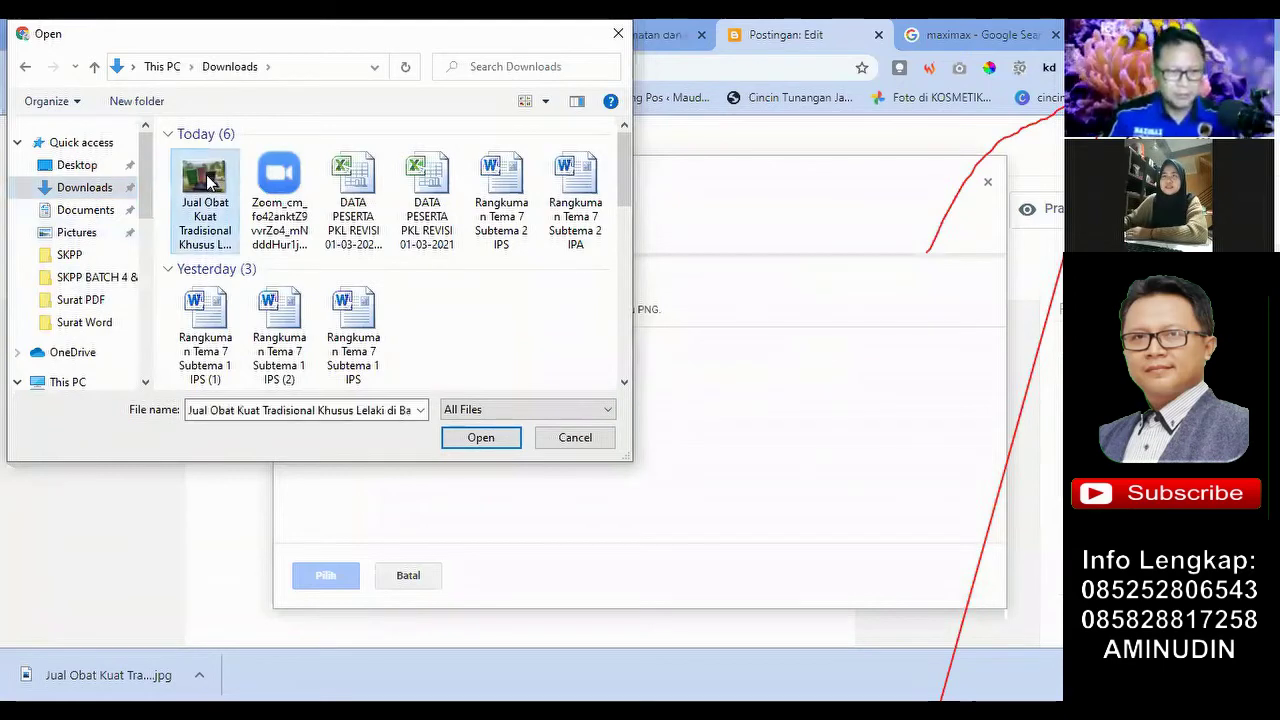
left_click(480, 438)
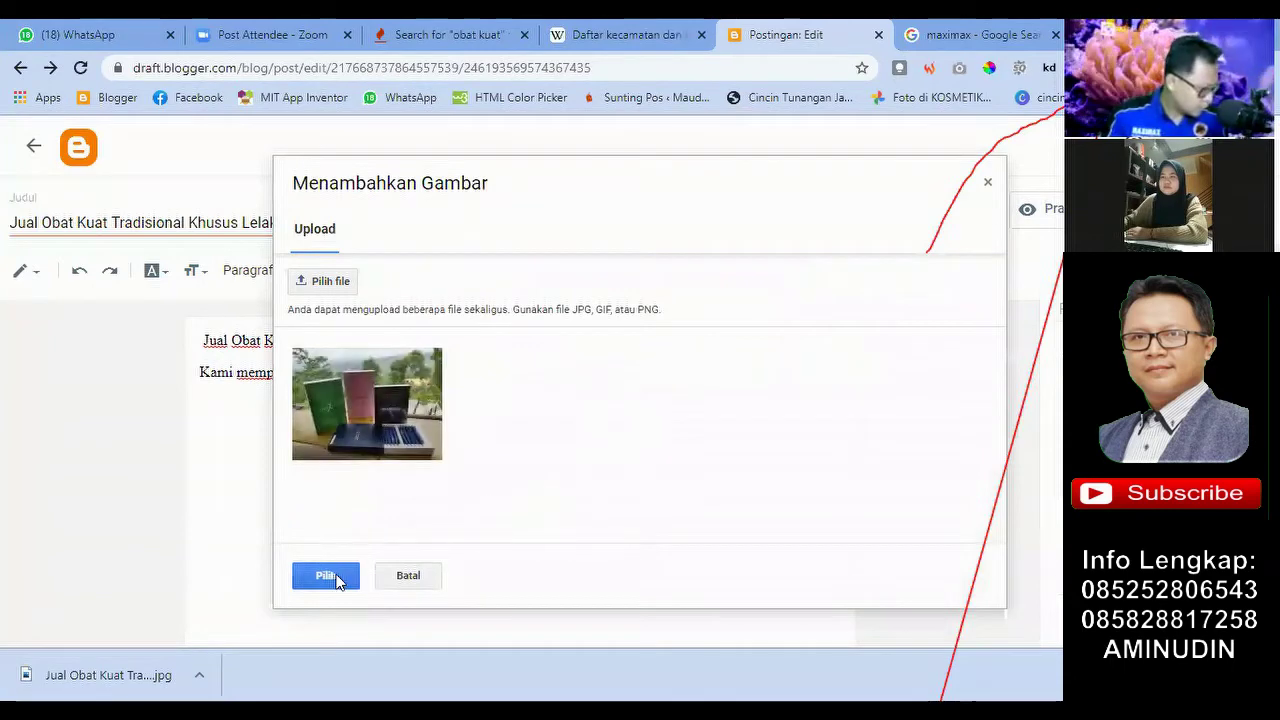
left_click(327, 575)
Step: Delete the empty line above the inserted product photo
scroll(720, 429, "down", 2)
scroll(514, 446, "up", 2)
left_click(423, 467)
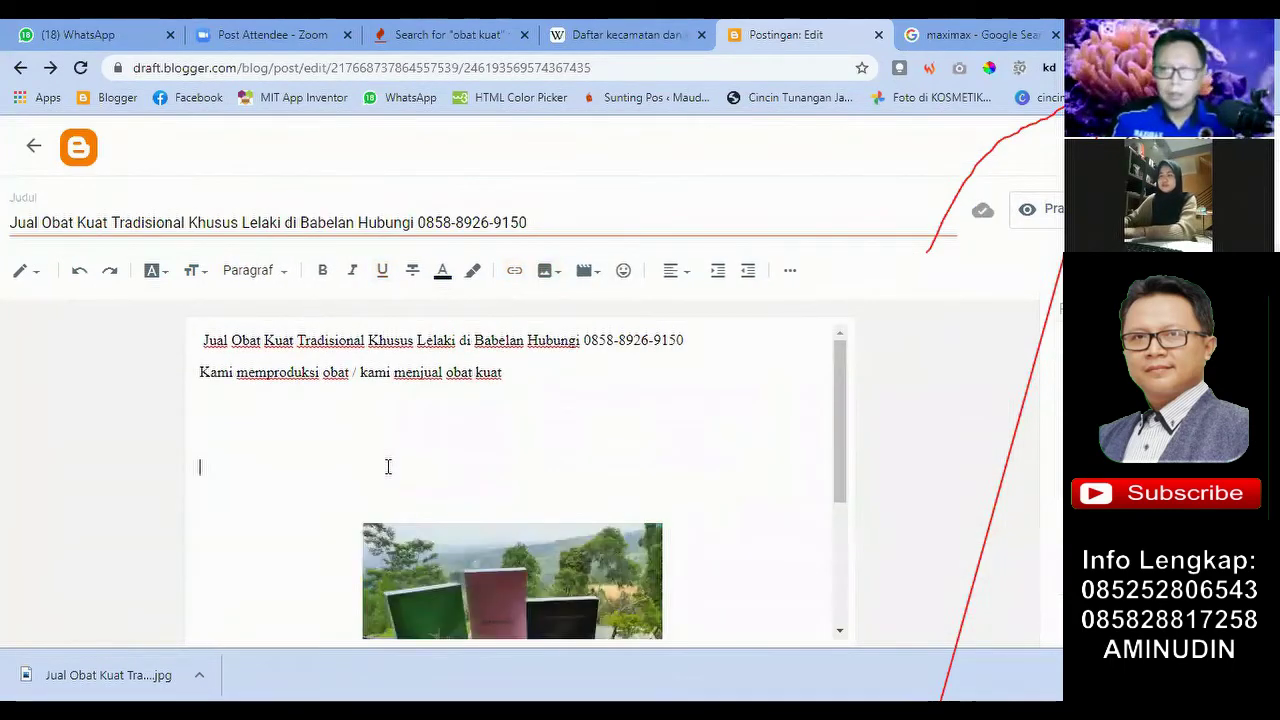
key("BackSpace")
key("BackSpace")
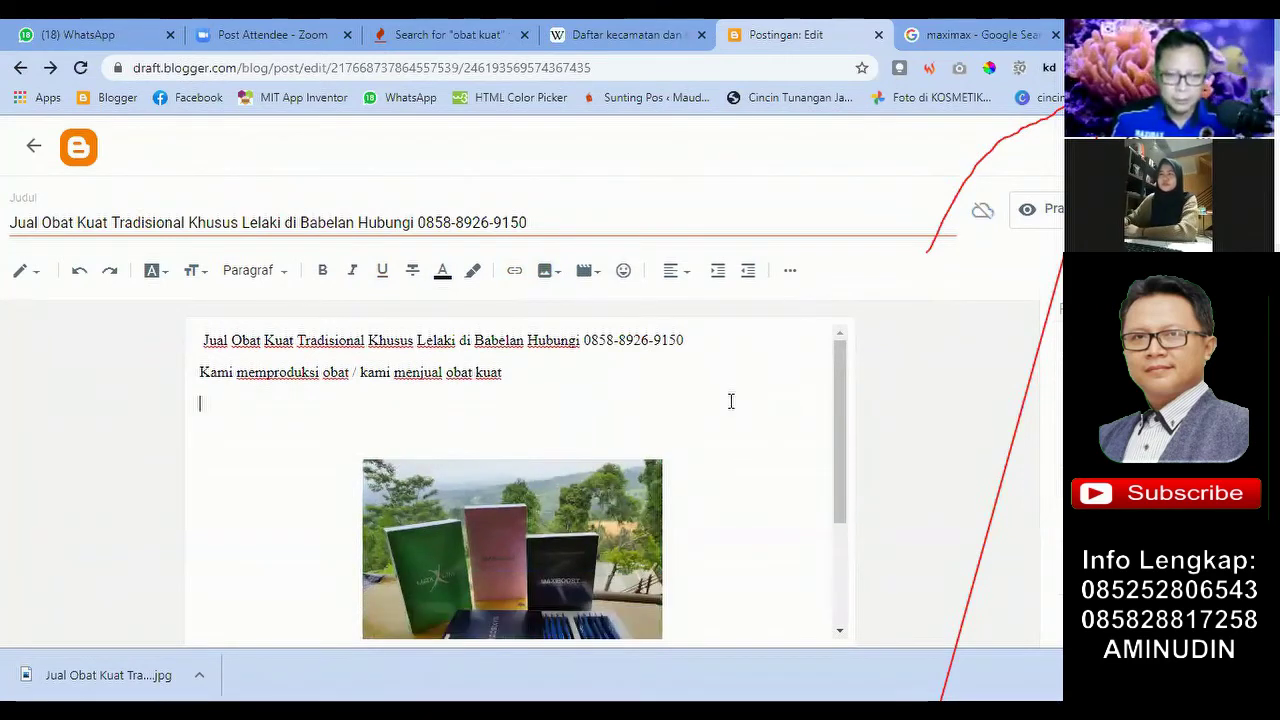
scroll(731, 401, "down", 3)
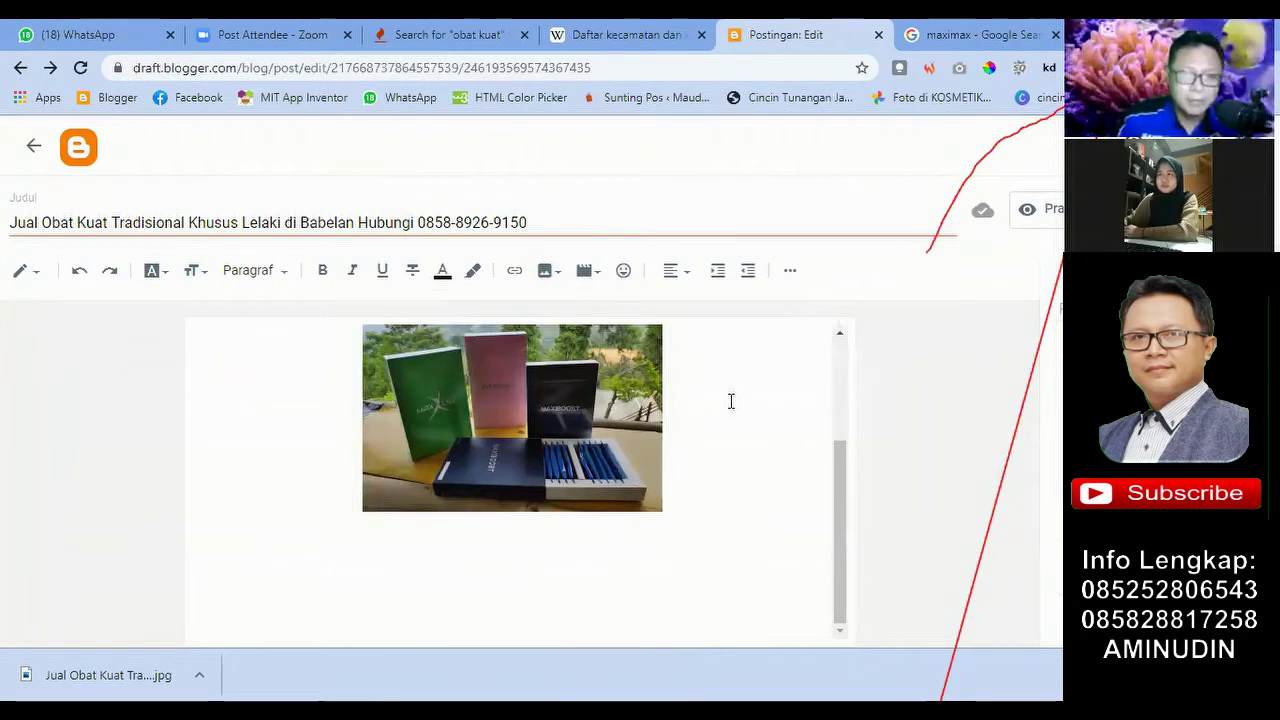
scroll(731, 401, "up", 3)
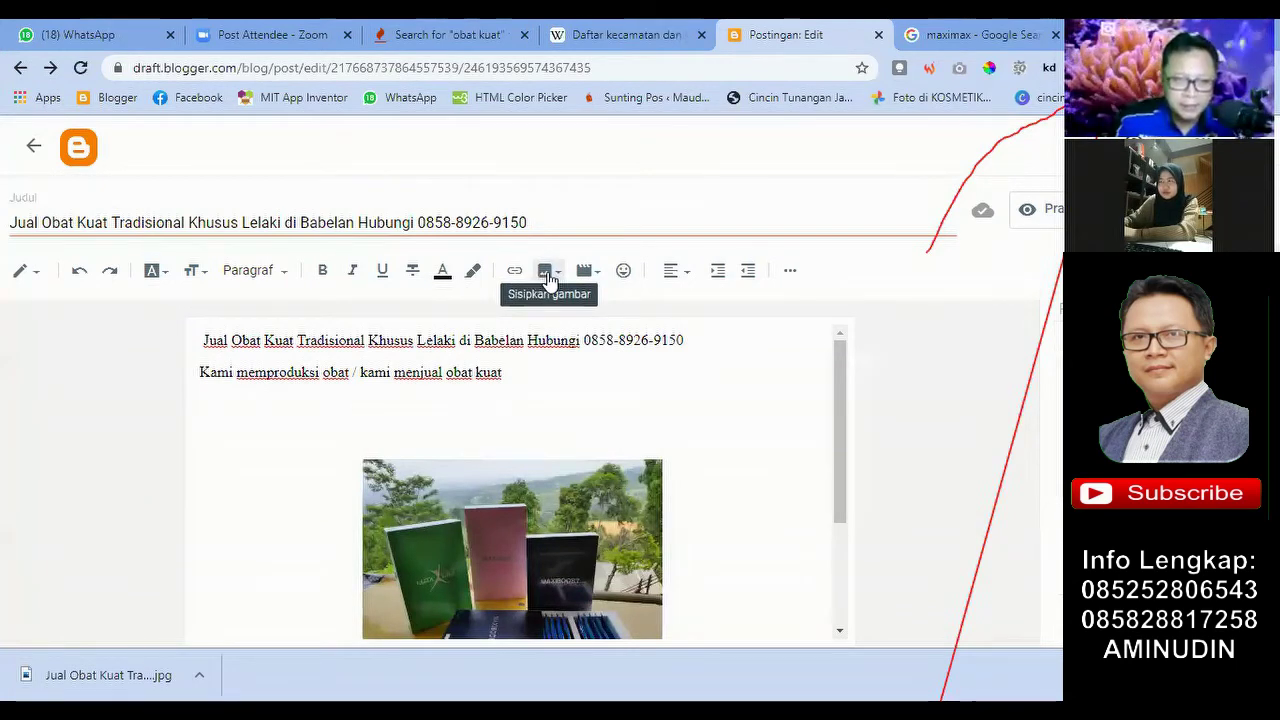
Step: Upload the same Jual Obat Kuat JPG from Downloads again and insert it into the post
left_click(548, 274)
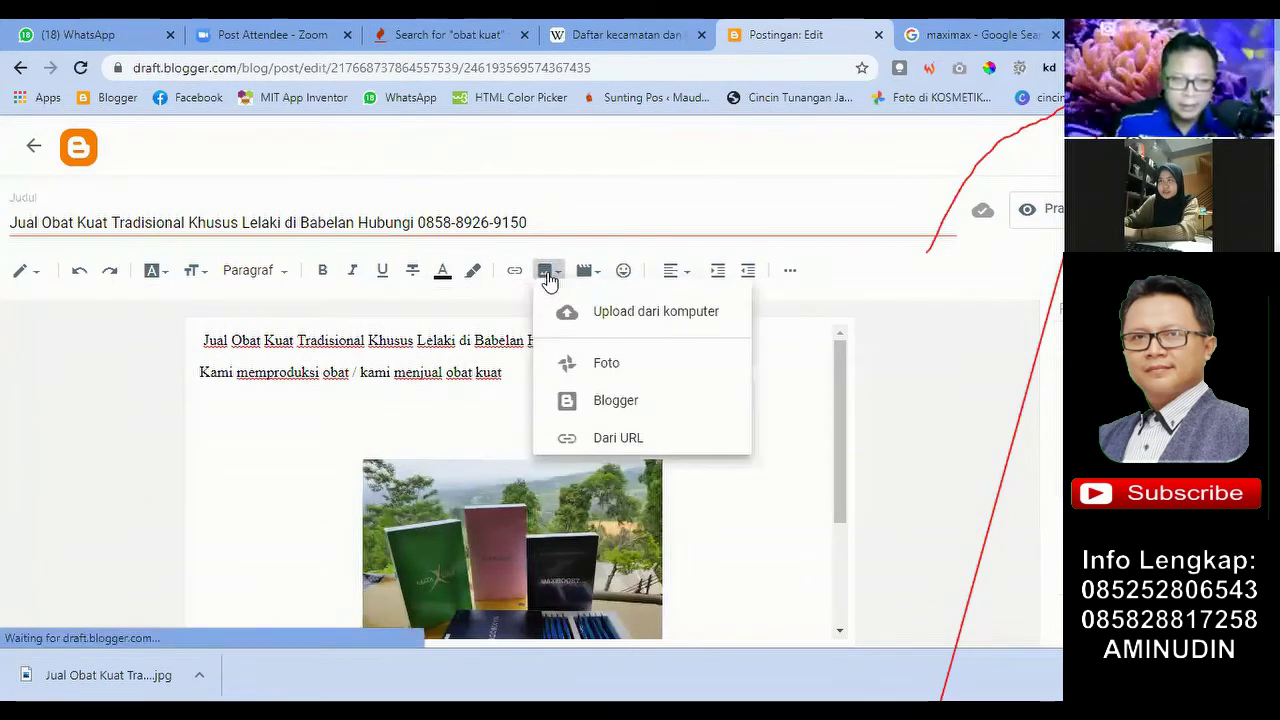
left_click(648, 328)
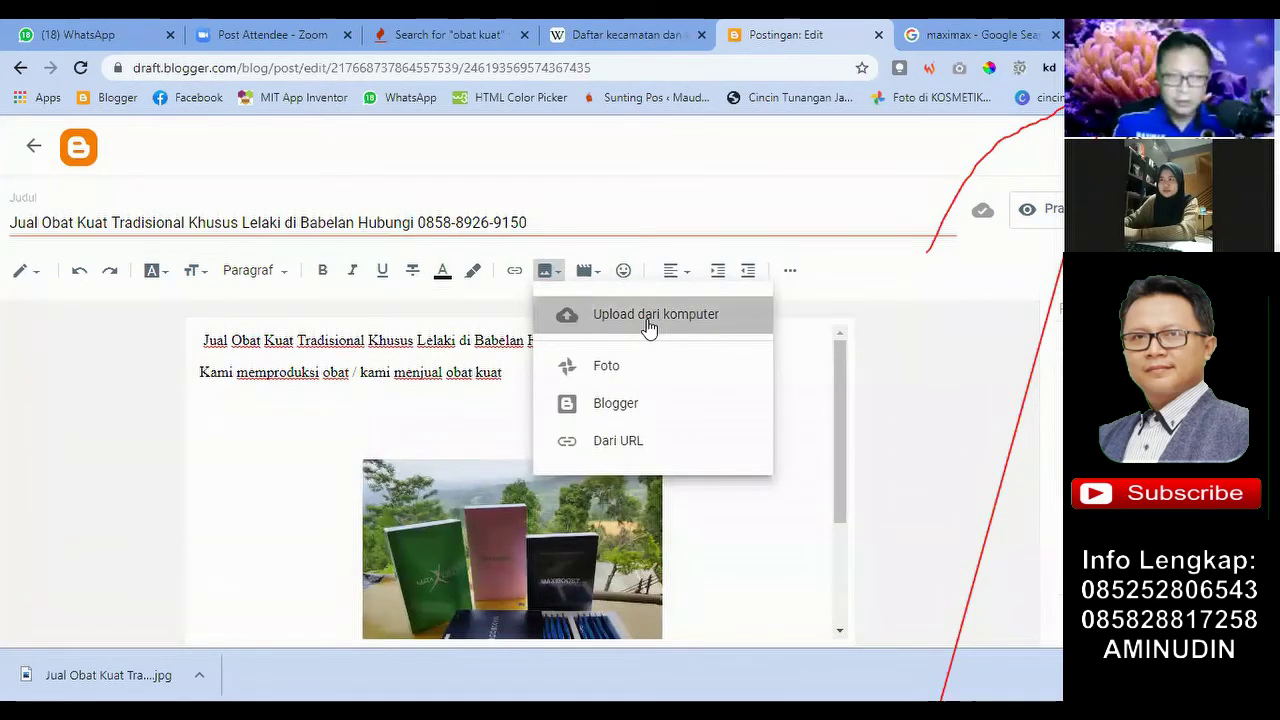
left_click(333, 284)
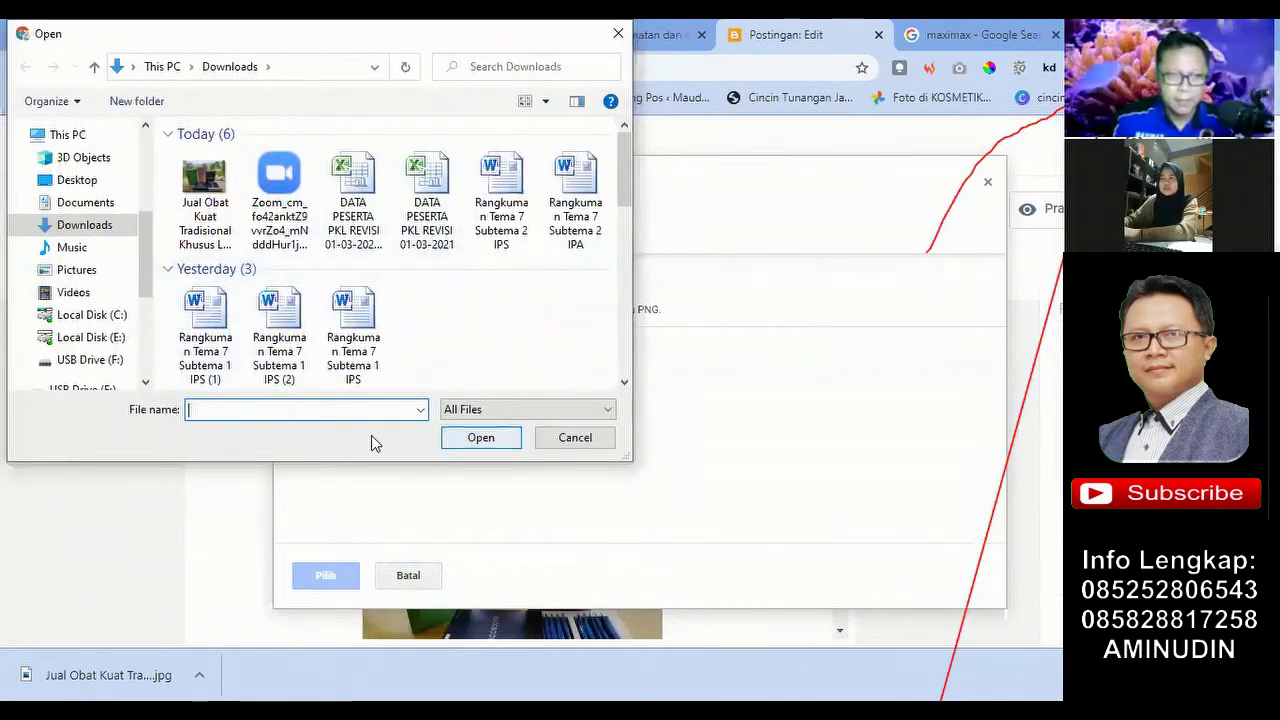
left_click(205, 190)
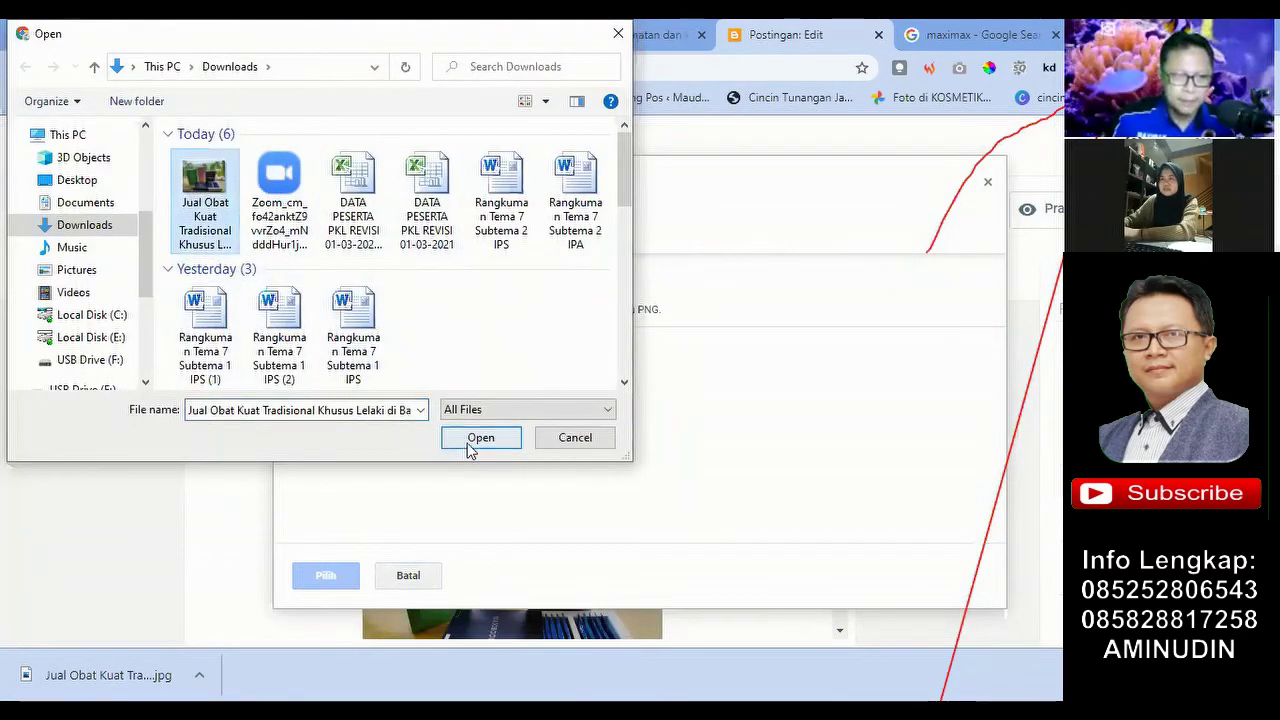
left_click(470, 440)
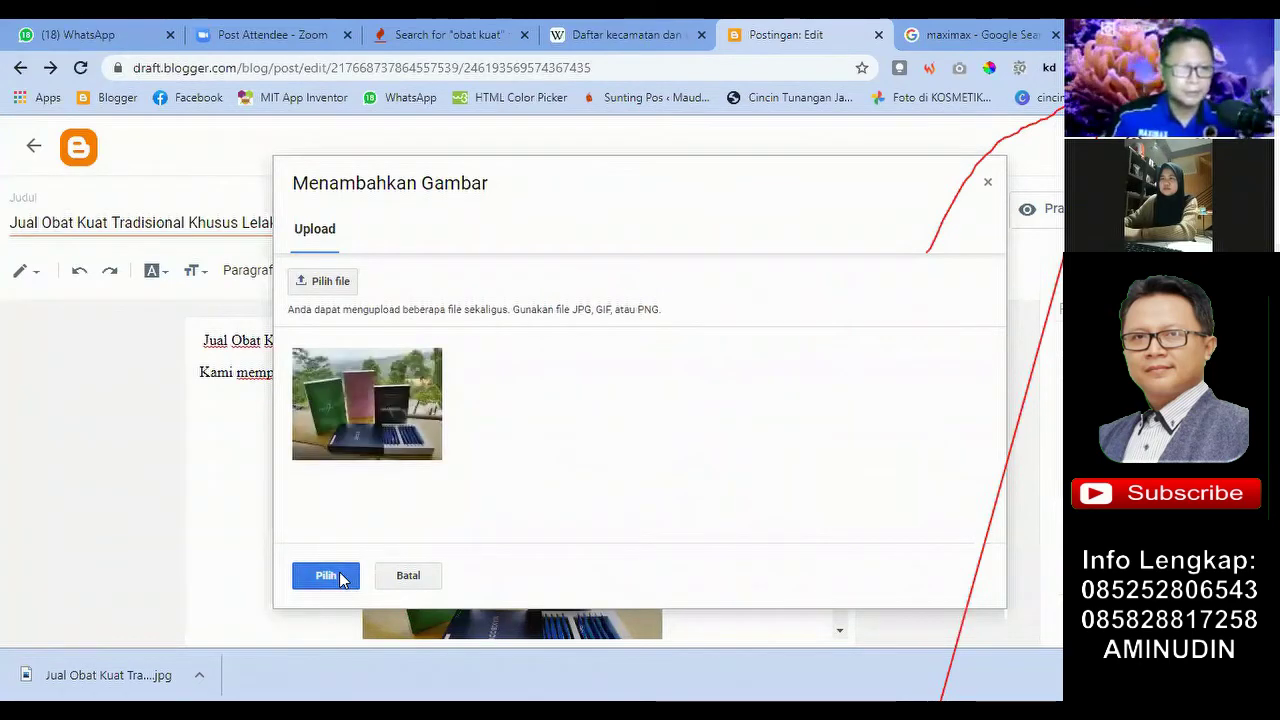
left_click(326, 576)
Step: Review the photo's placement under the intro line, selecting and deselecting it
scroll(612, 498, "up", 3)
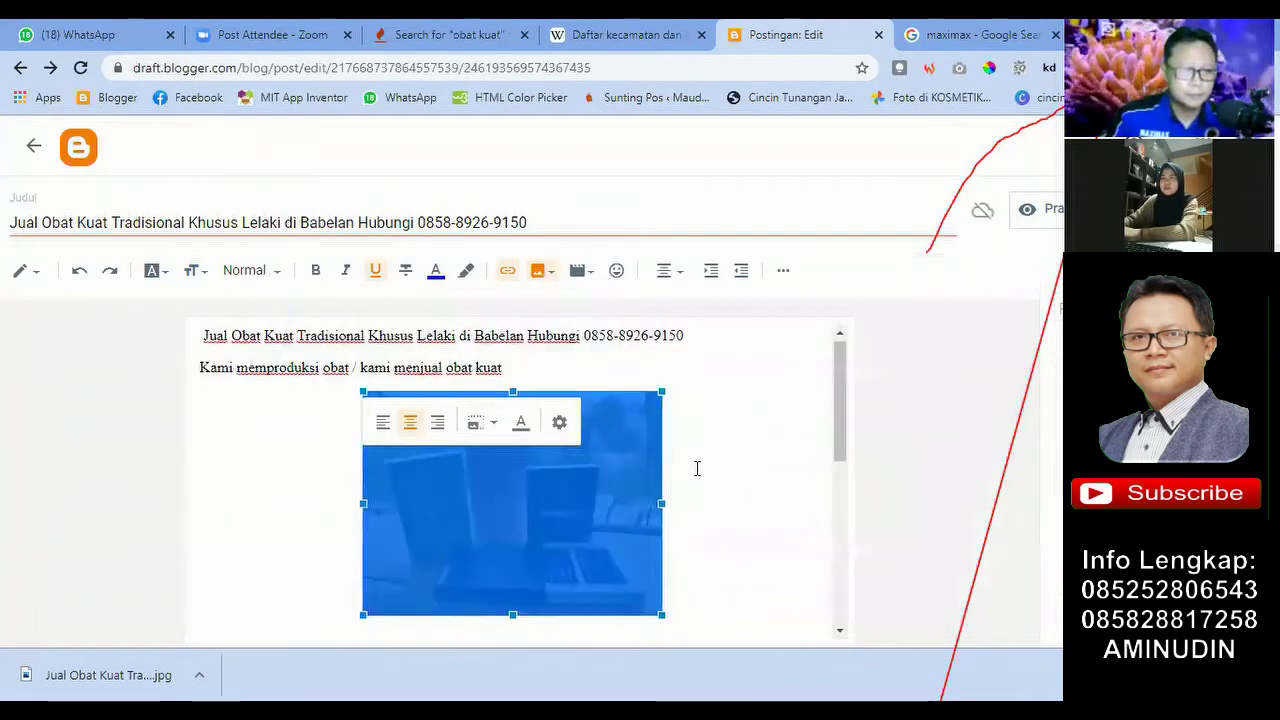
left_click(694, 466)
scroll(610, 466, "down", 1)
scroll(570, 400, "up", 1)
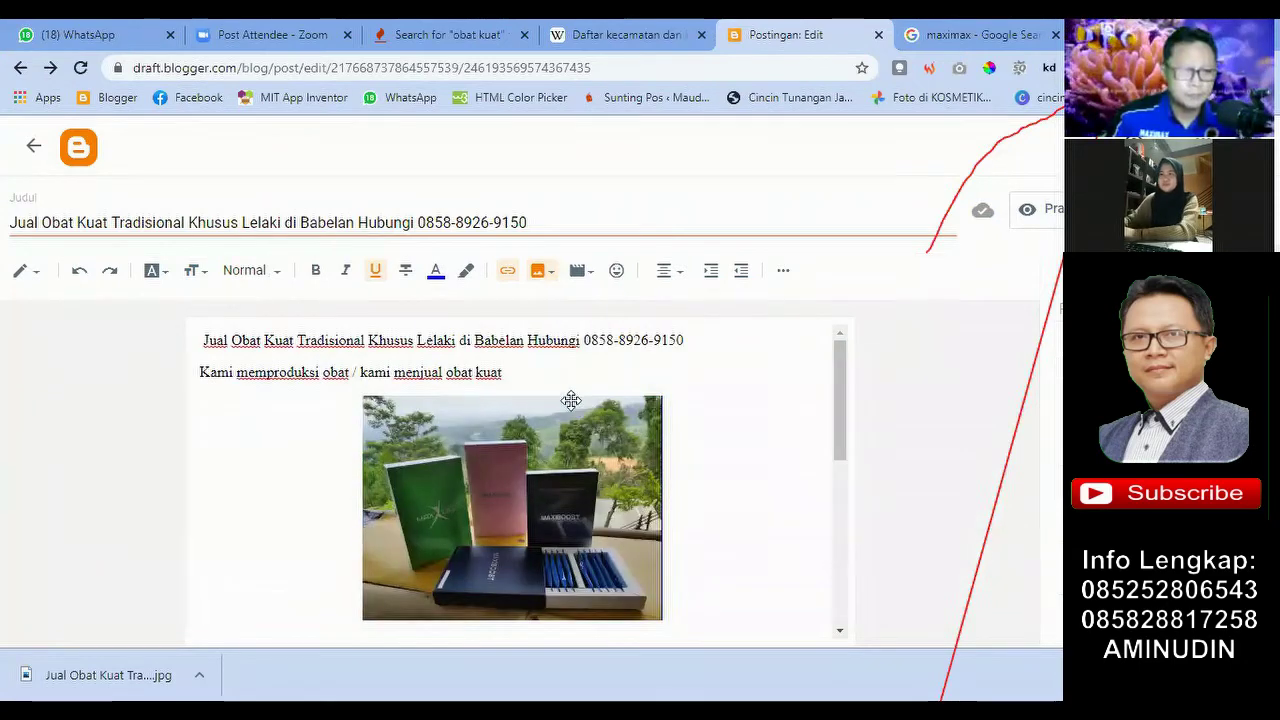
left_click(517, 375)
scroll(690, 440, "down", 3)
scroll(697, 450, "up", 3)
left_click(611, 446)
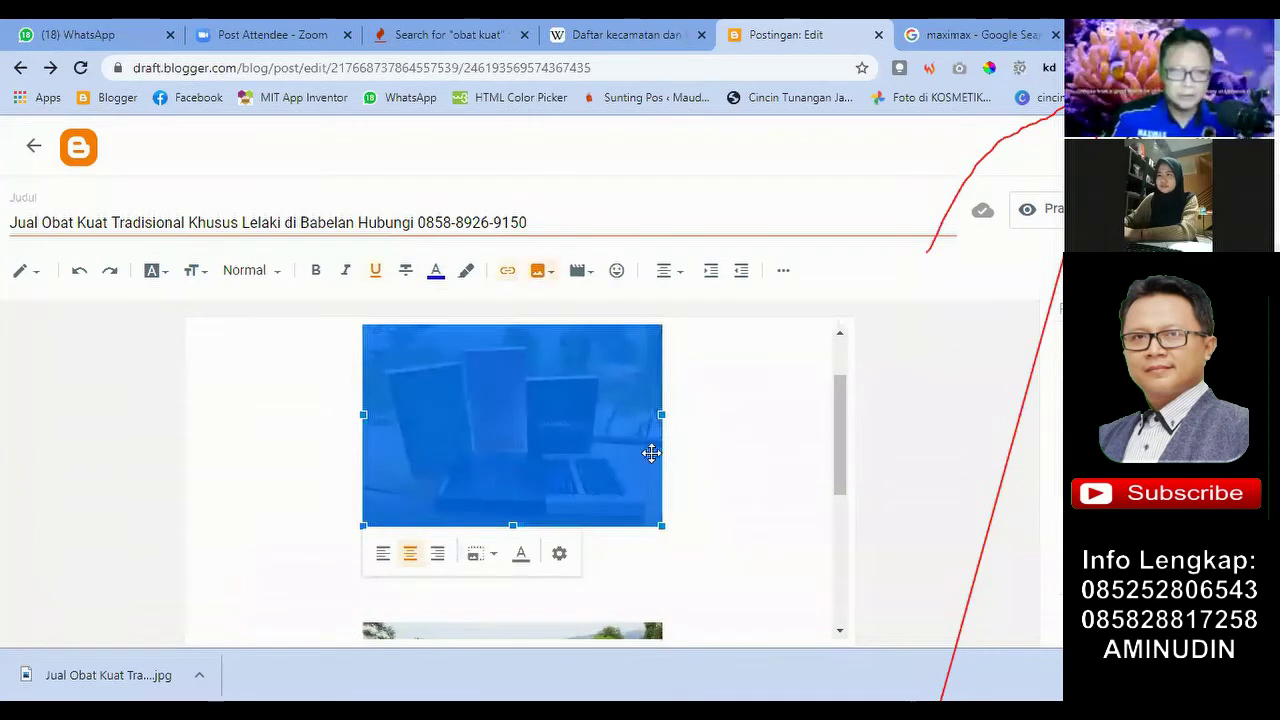
left_click(701, 491)
left_click(550, 447)
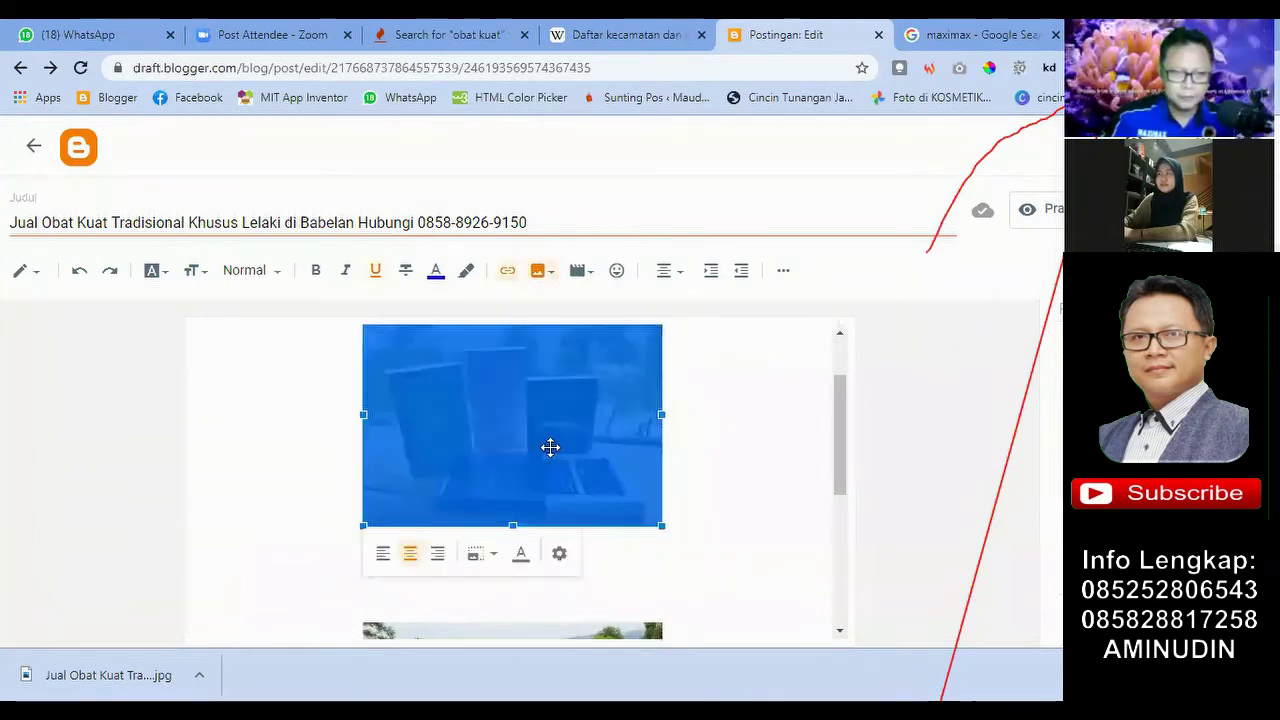
left_click(719, 491)
scroll(719, 491, "down", 3)
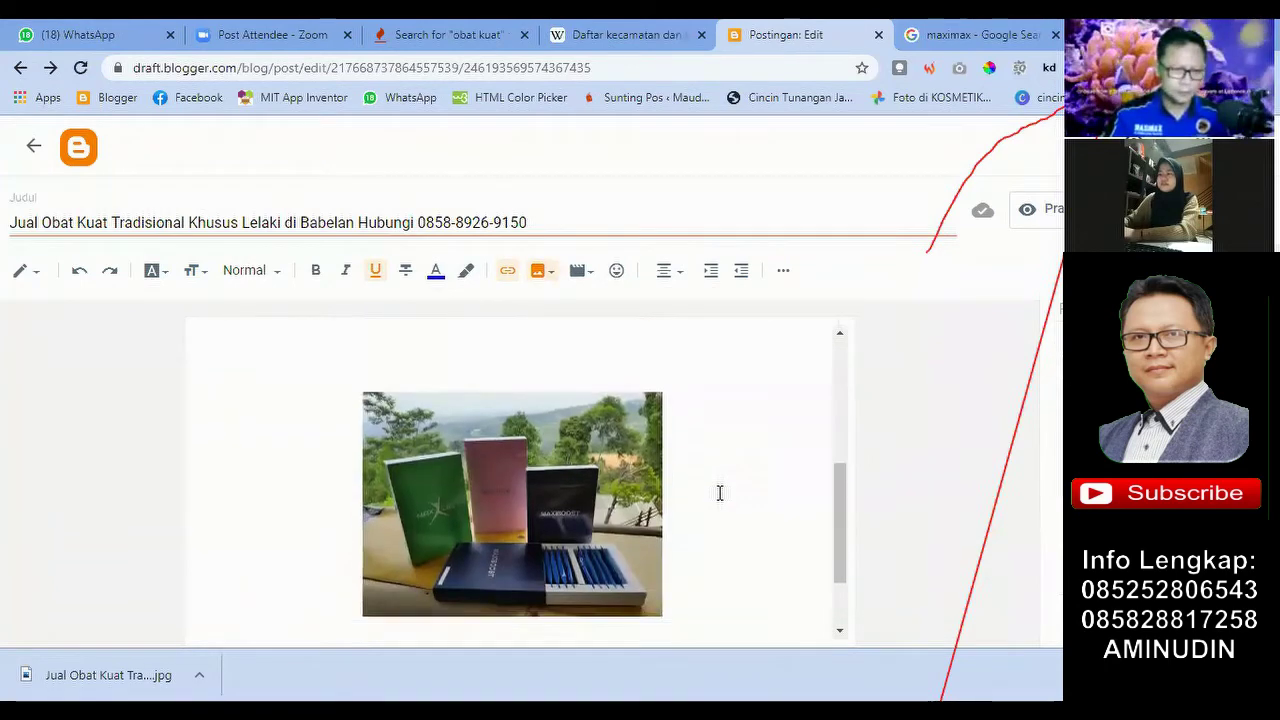
scroll(716, 487, "up", 2)
scroll(716, 487, "up", 3)
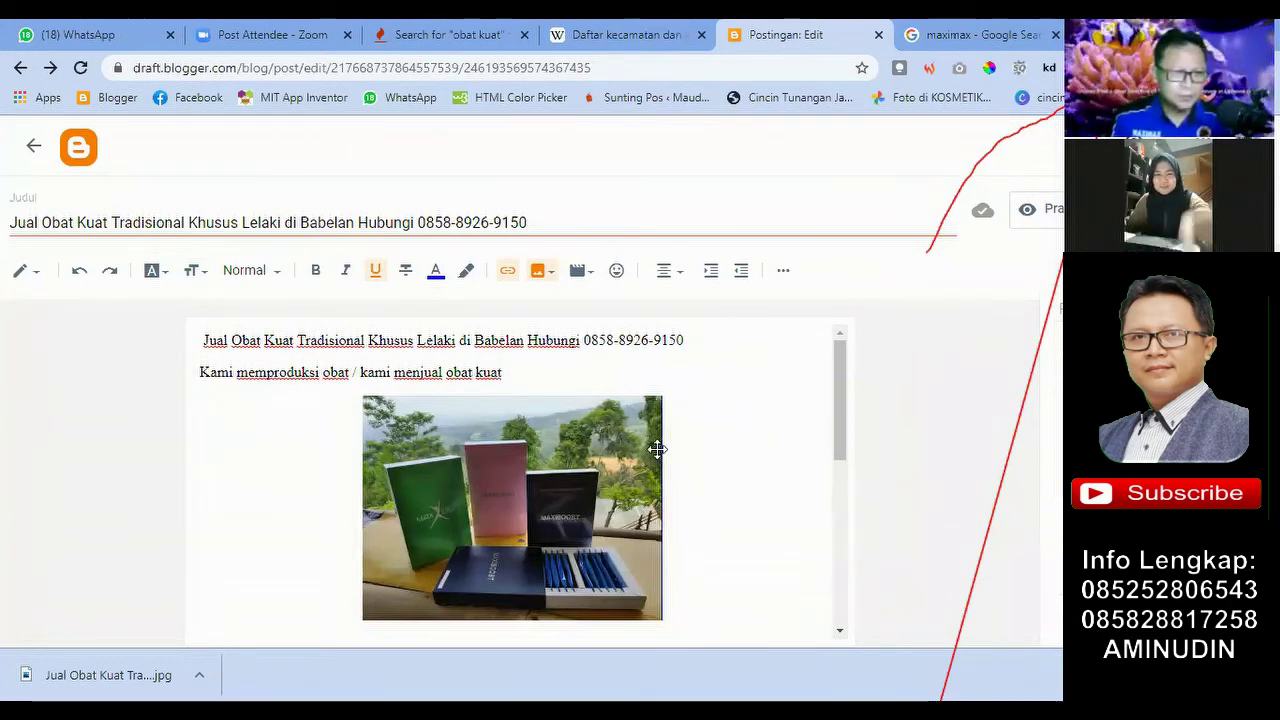
scroll(580, 440, "down", 2)
scroll(505, 450, "up", 2)
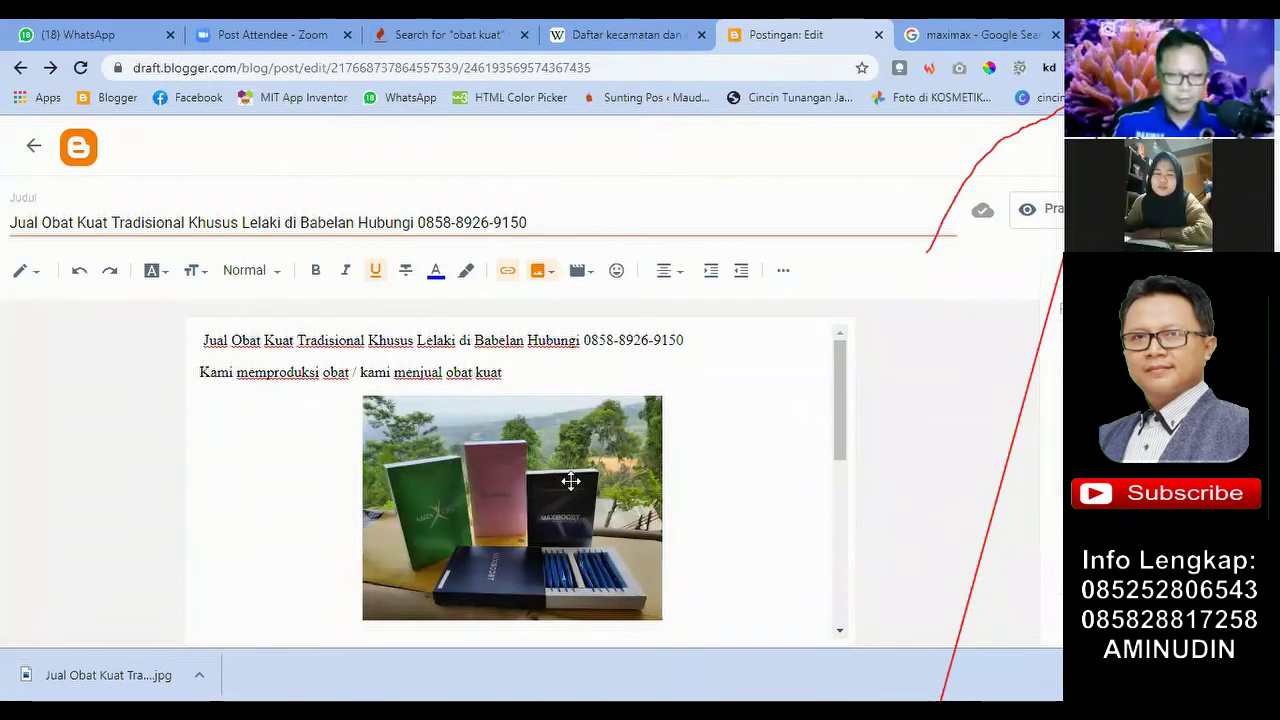
left_click(733, 432)
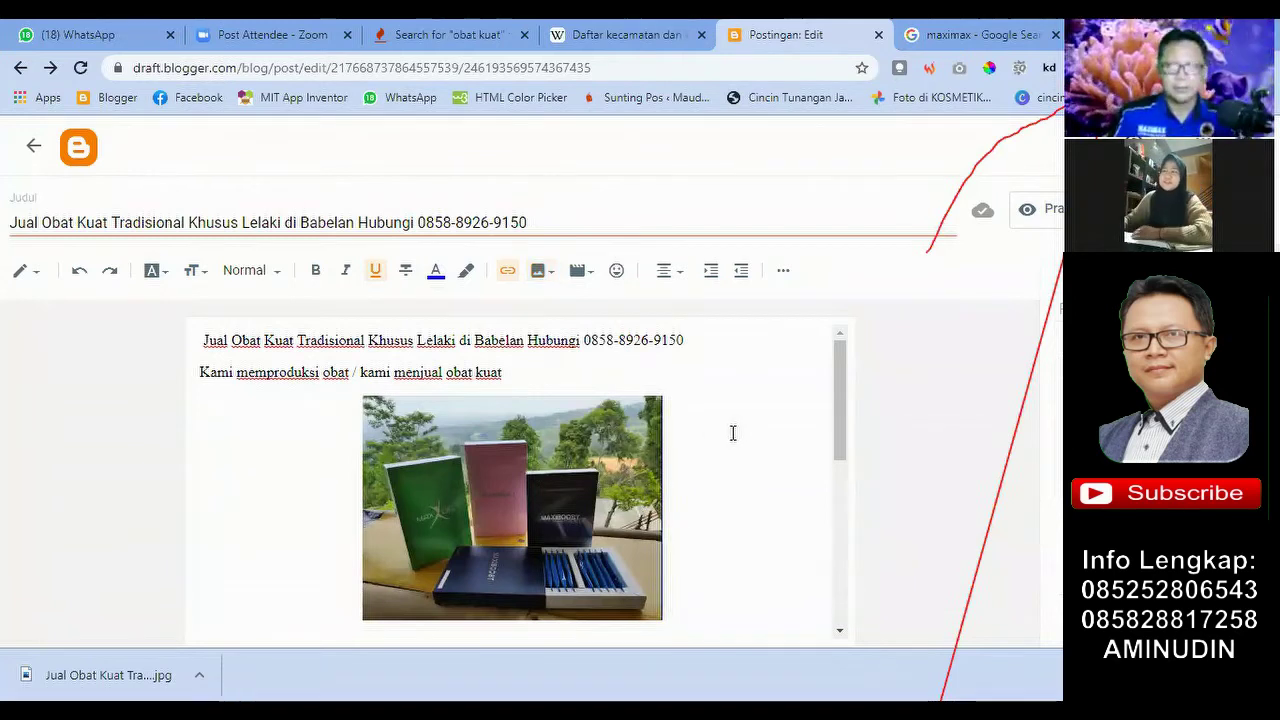
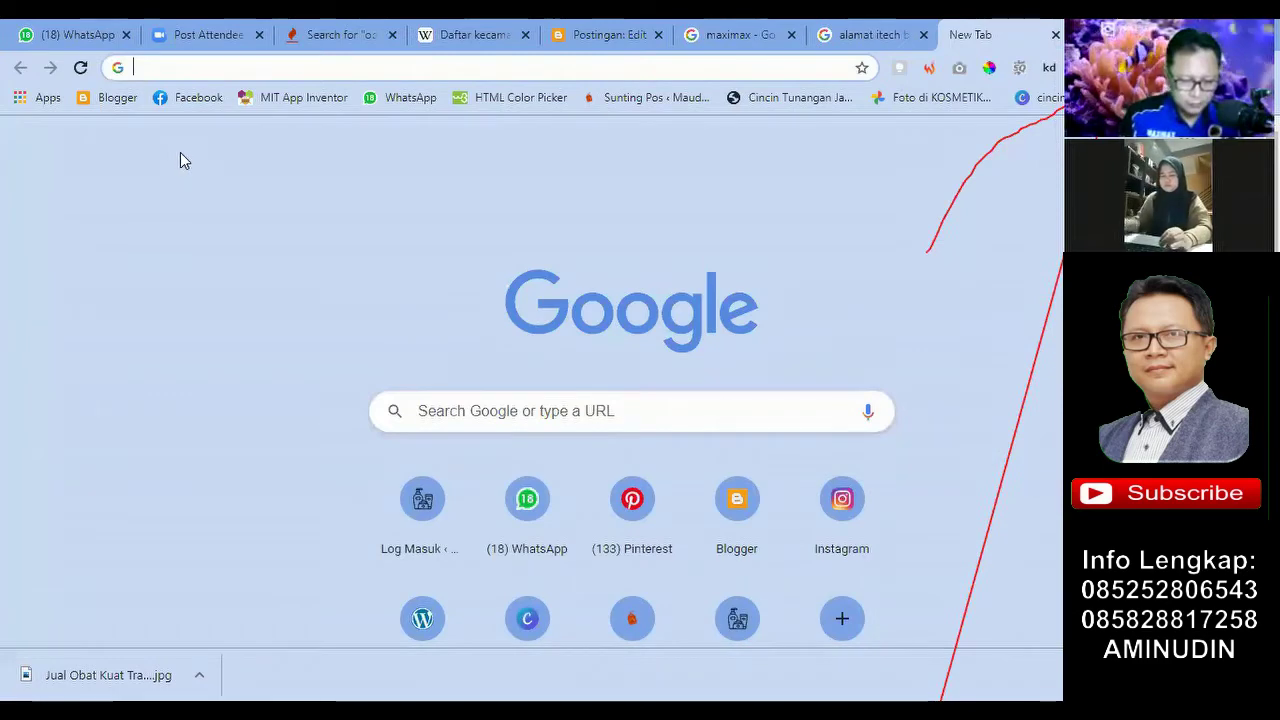
Step: Search Google for 'obat kuat menurut wikipedia', open the Obat Wikipedia article, and return to Blogger
type("ku")
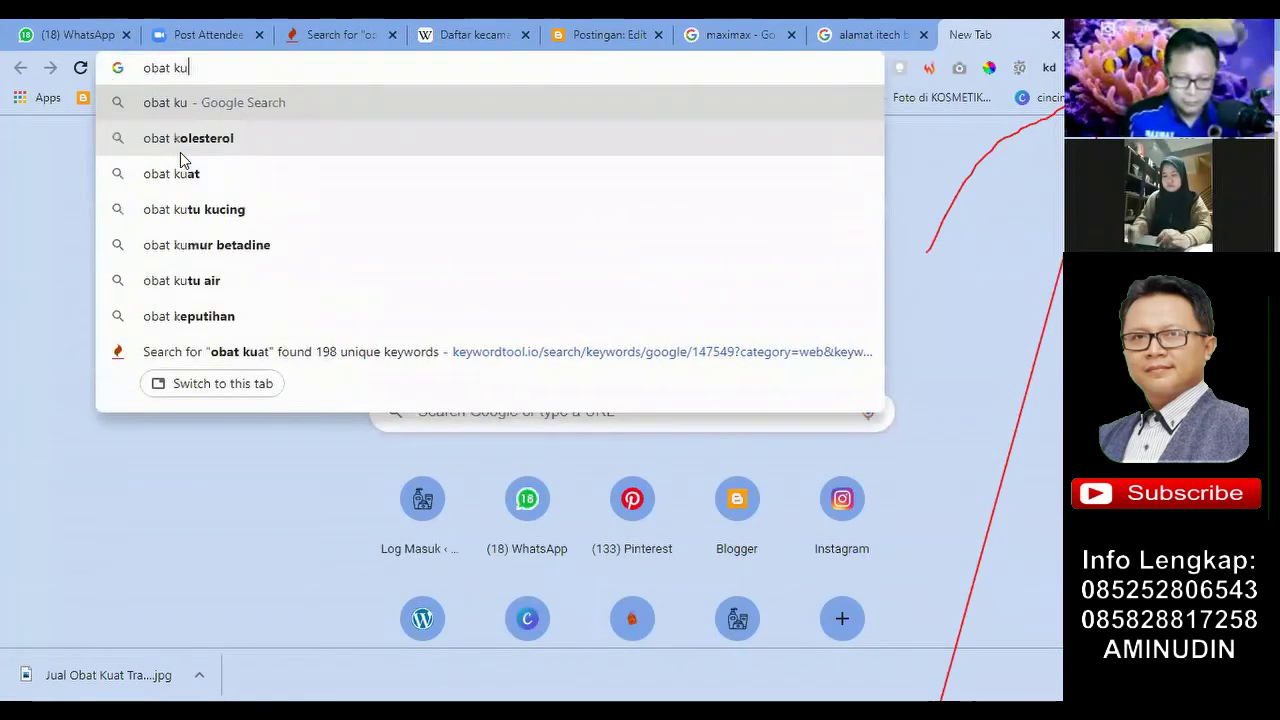
type("at menur")
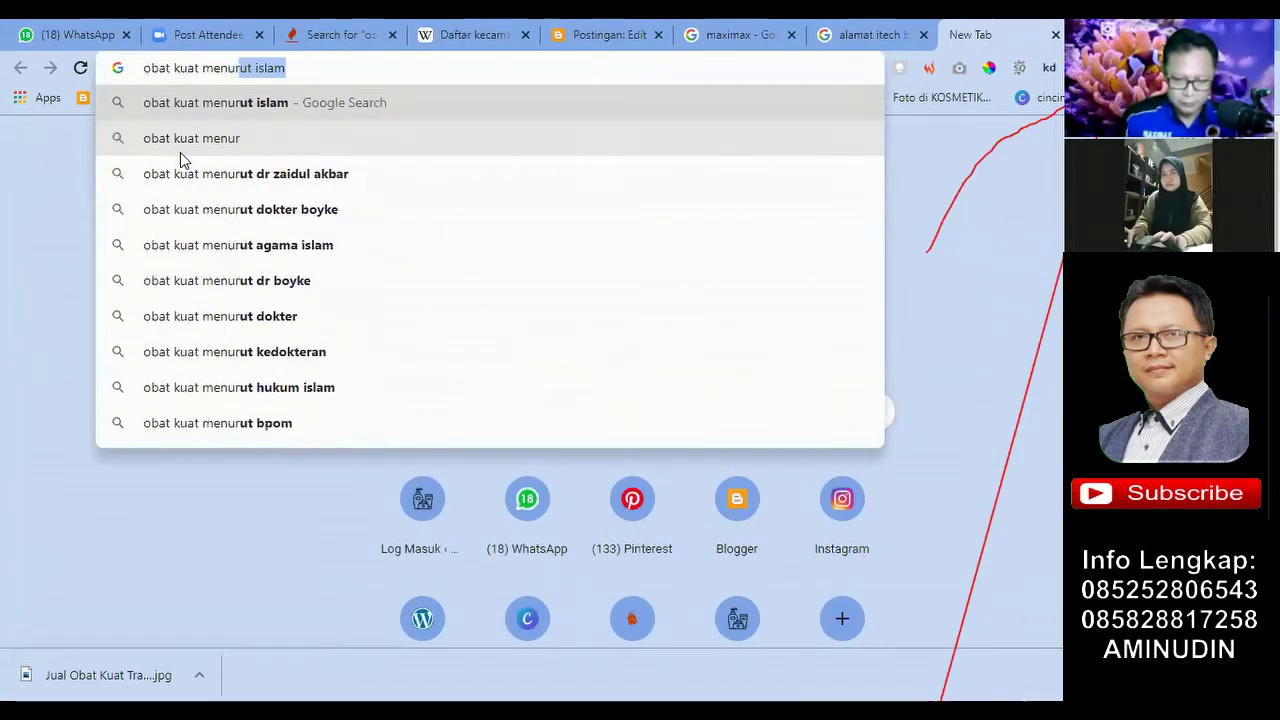
type("ut wi")
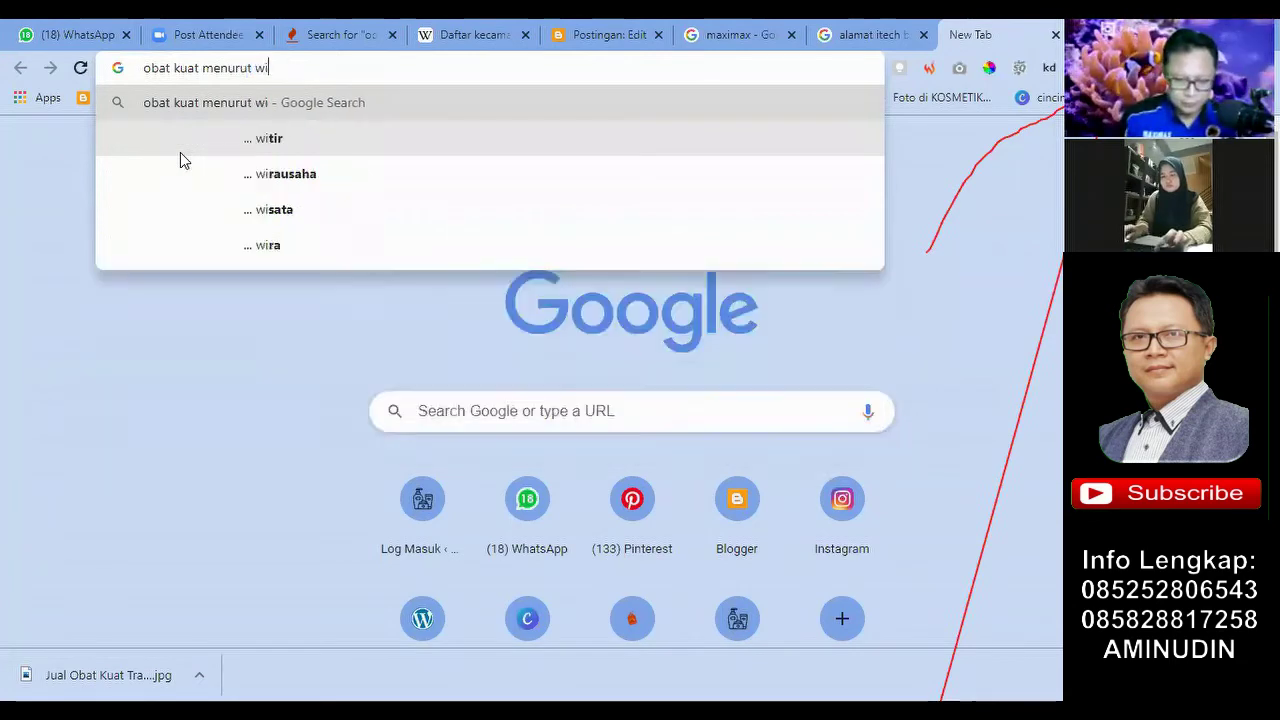
type("kipedia")
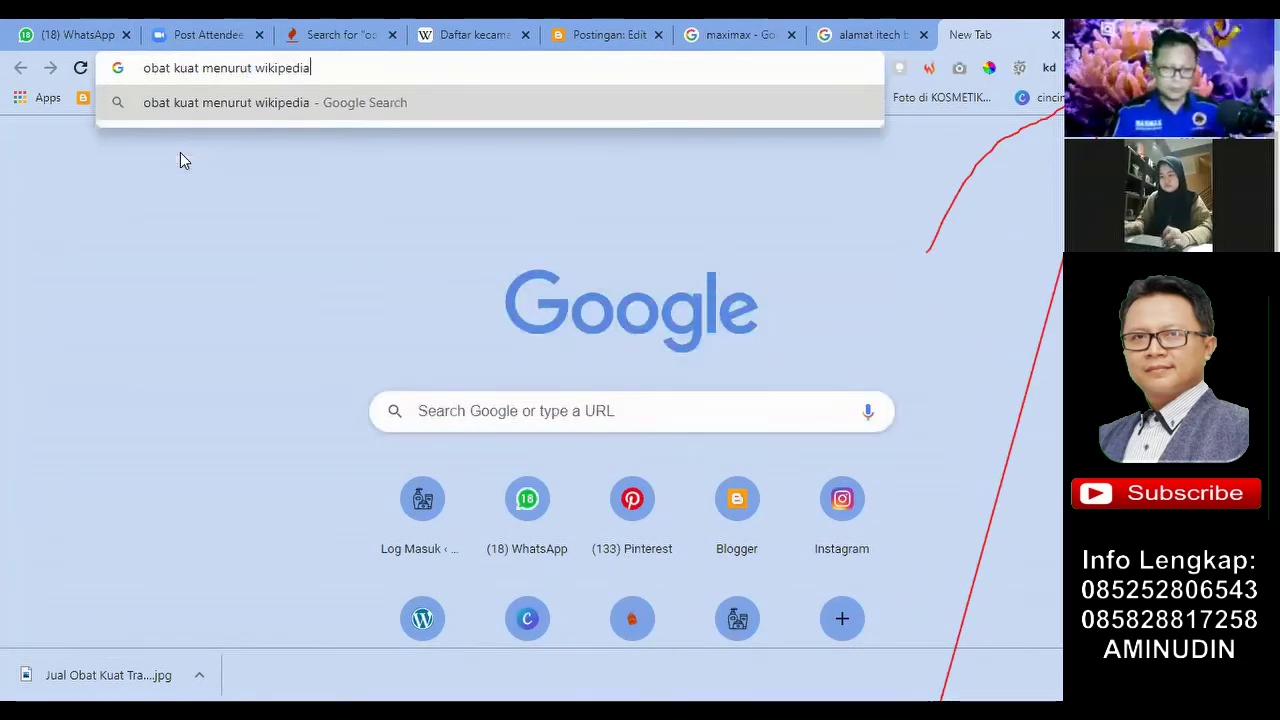
key("Return")
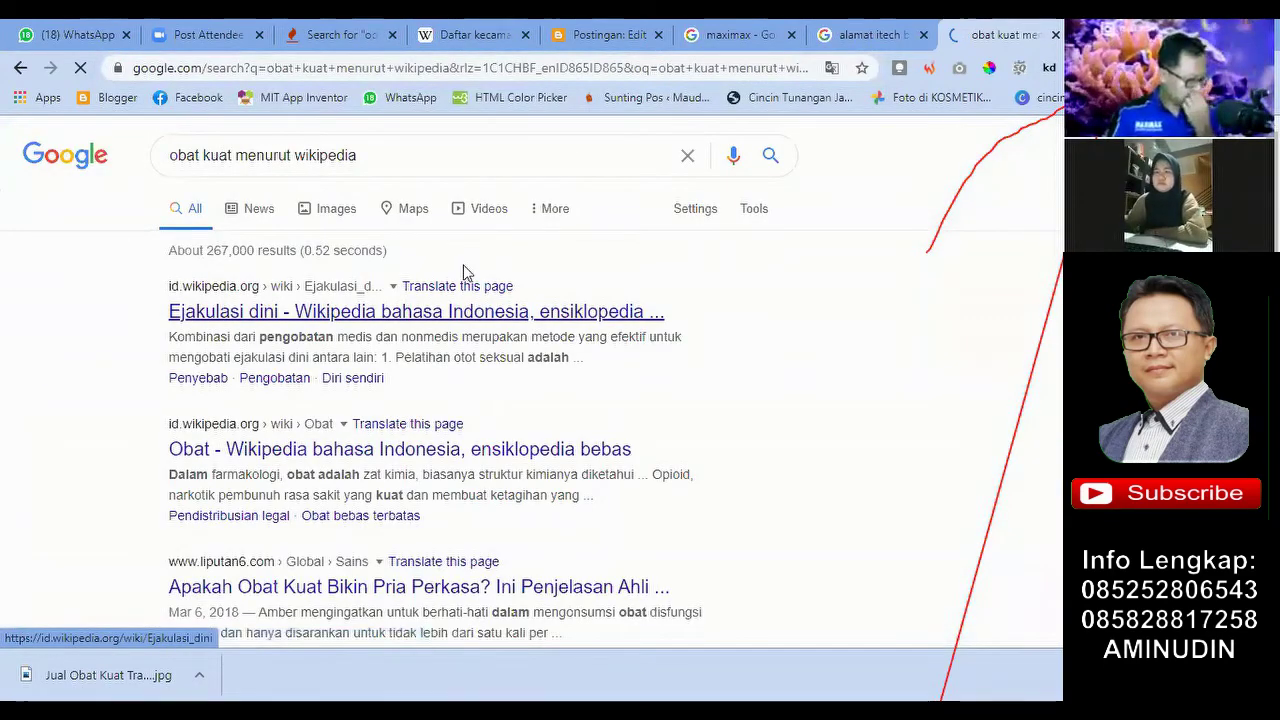
scroll(280, 130, "down", 1)
scroll(294, 269, "up", 1)
scroll(243, 371, "down", 1)
left_click(193, 362)
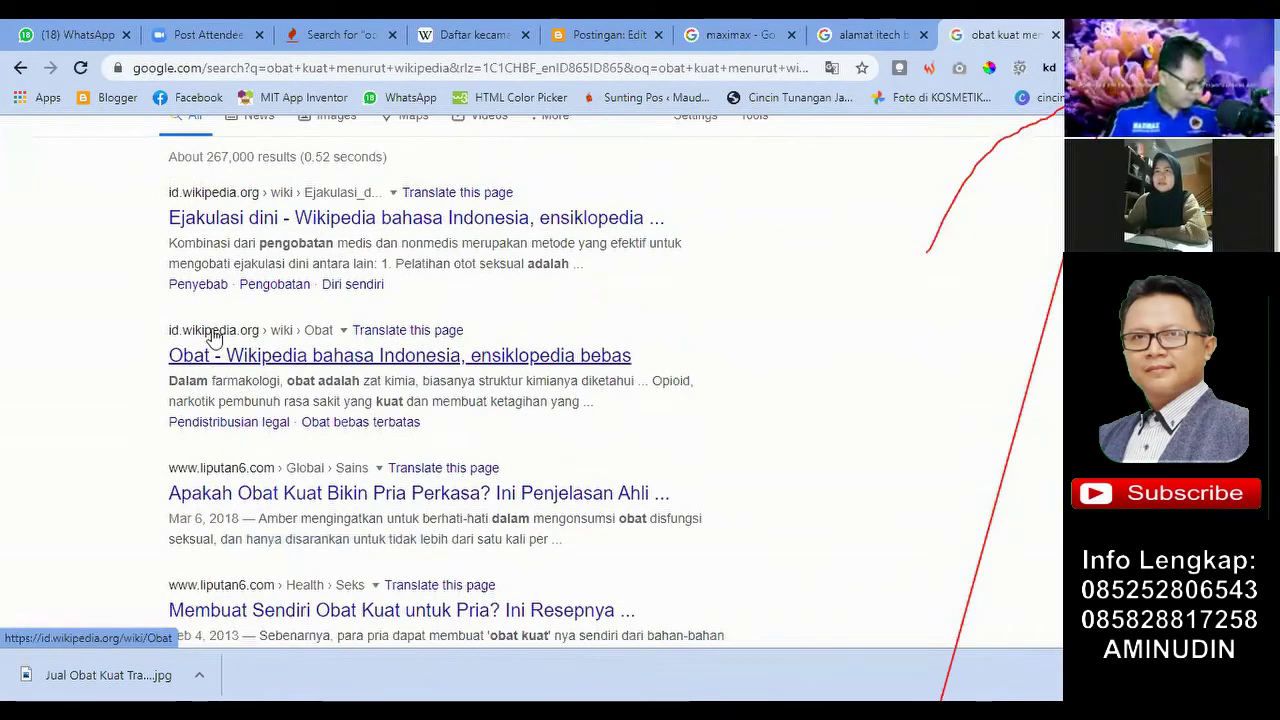
left_click(201, 354)
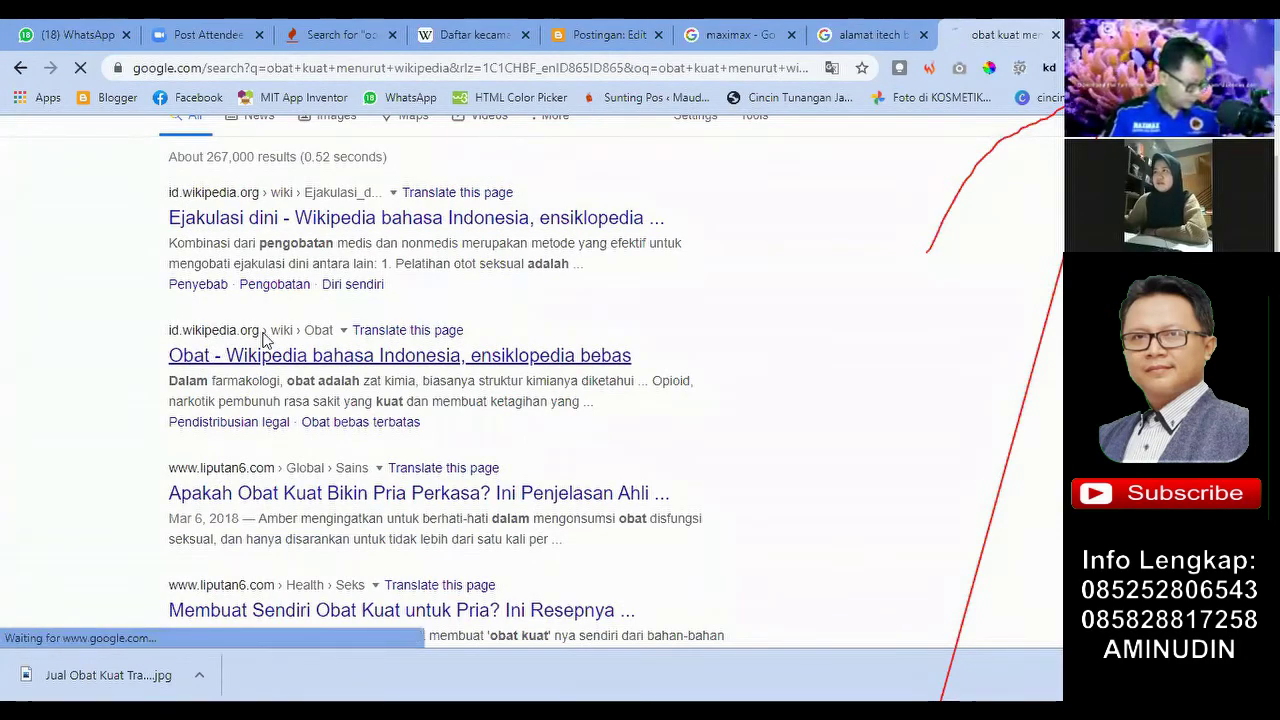
key("ctrl+5")
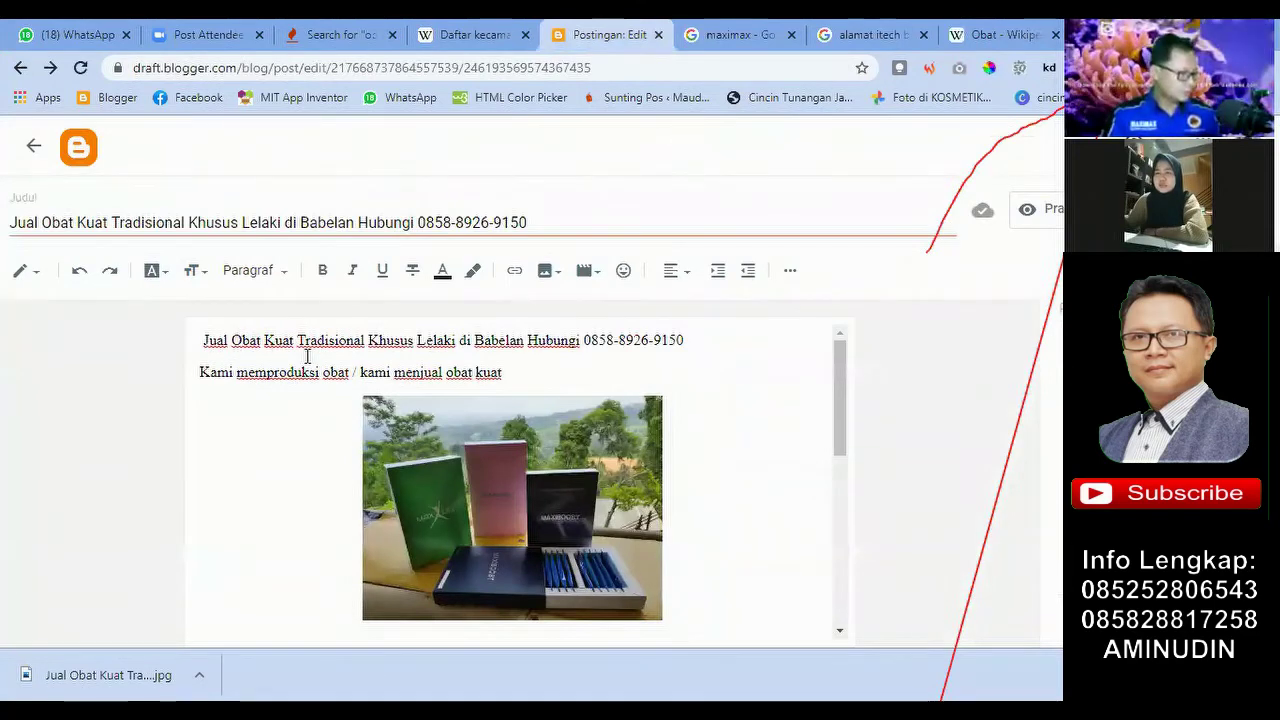
left_click_drag(472, 375, 448, 373)
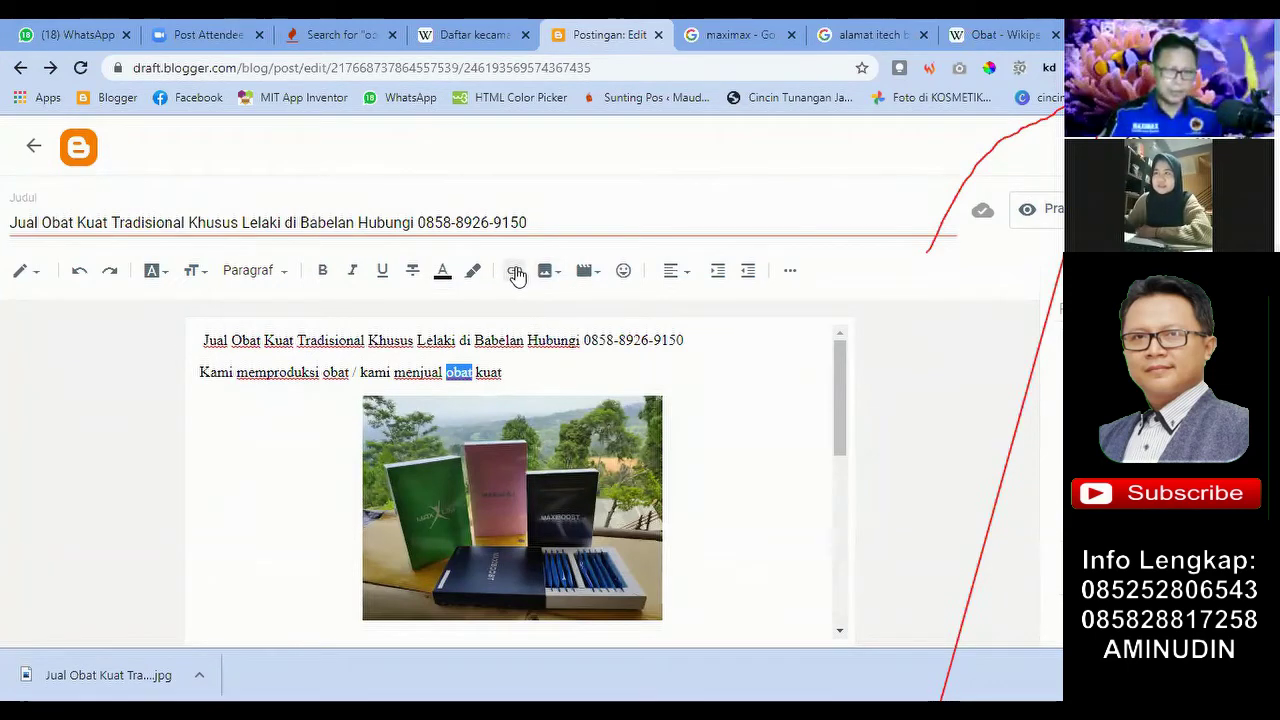
left_click(515, 272)
left_click(595, 343)
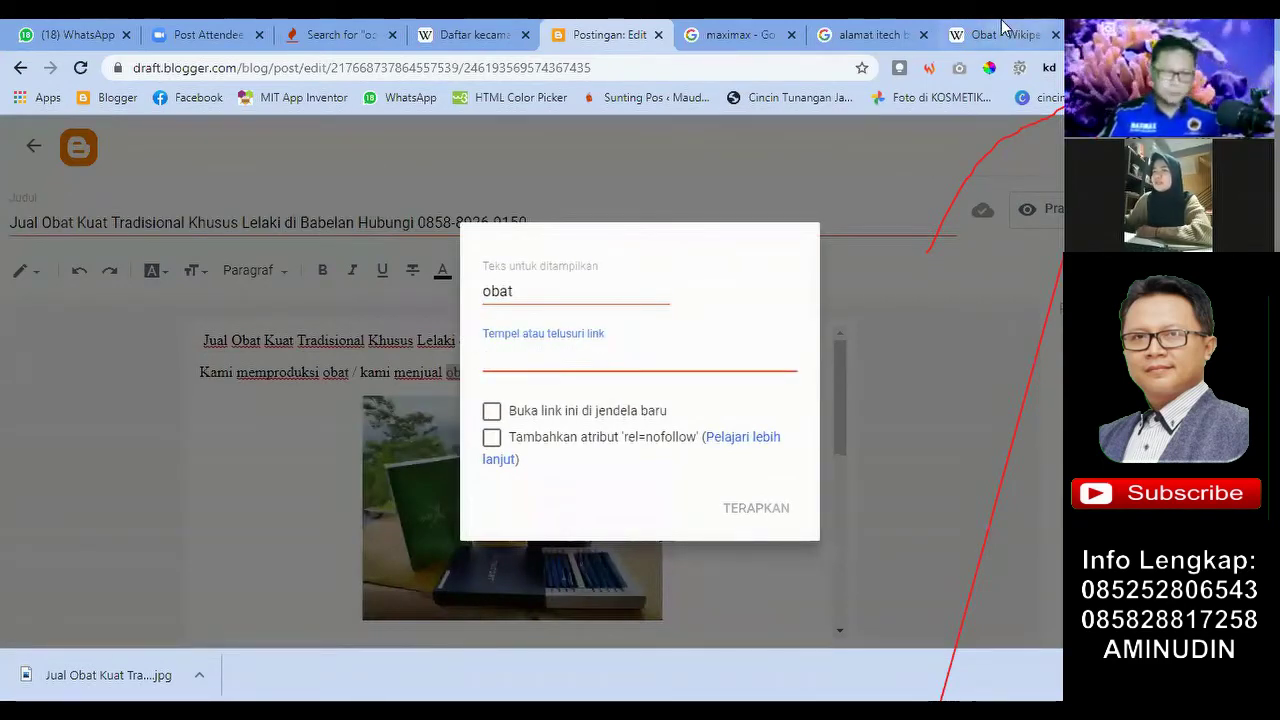
left_click(1000, 34)
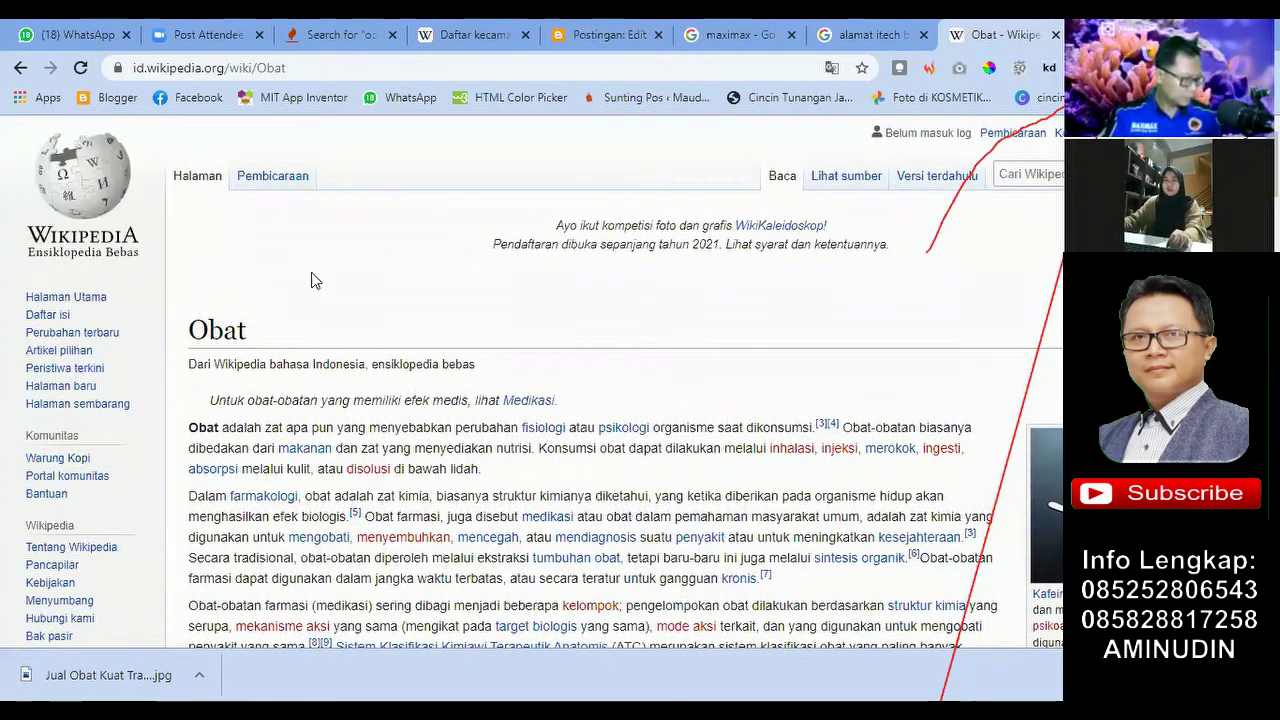
left_click(300, 67)
key("Right")
triple_click(303, 66)
key("ctrl+c")
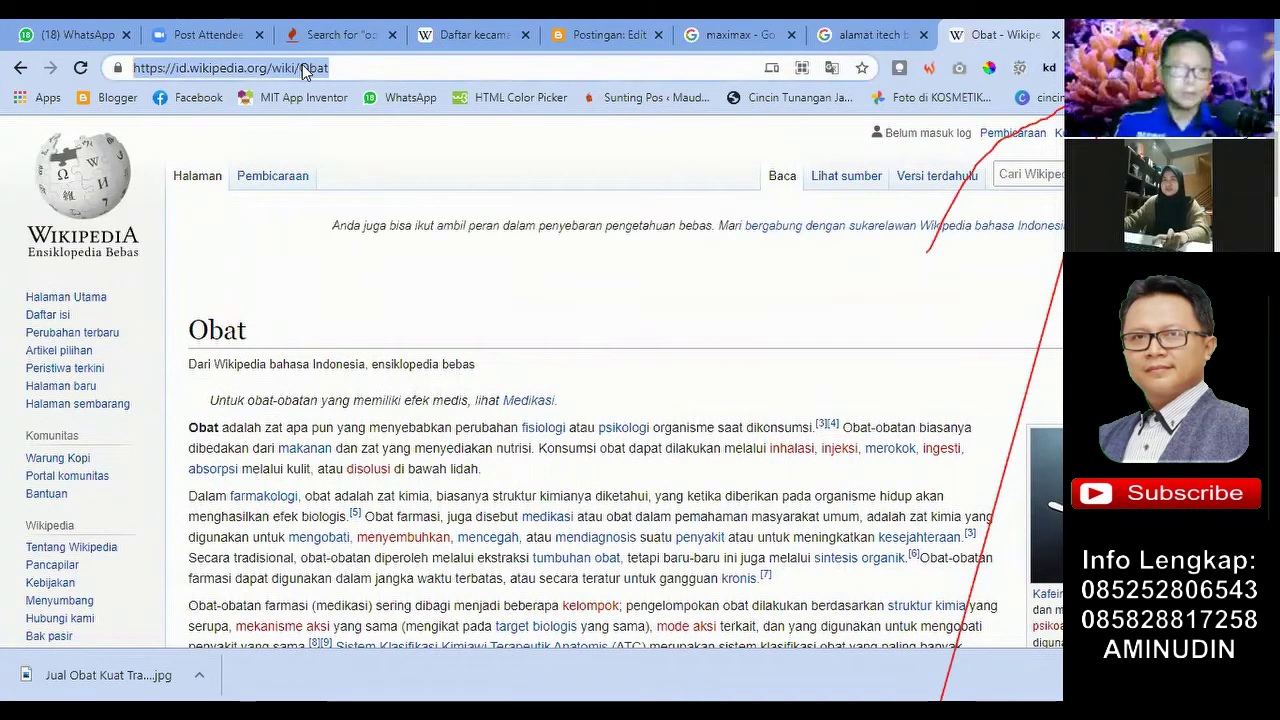
left_click(603, 35)
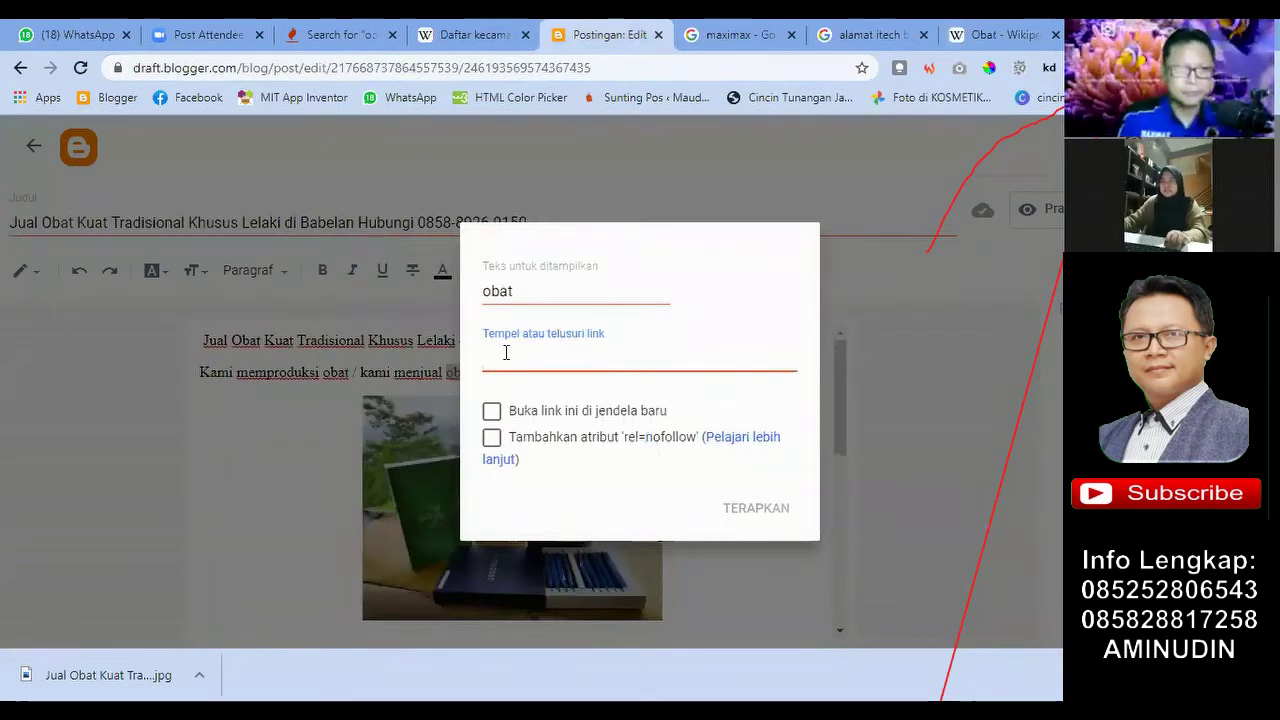
key("ctrl+v")
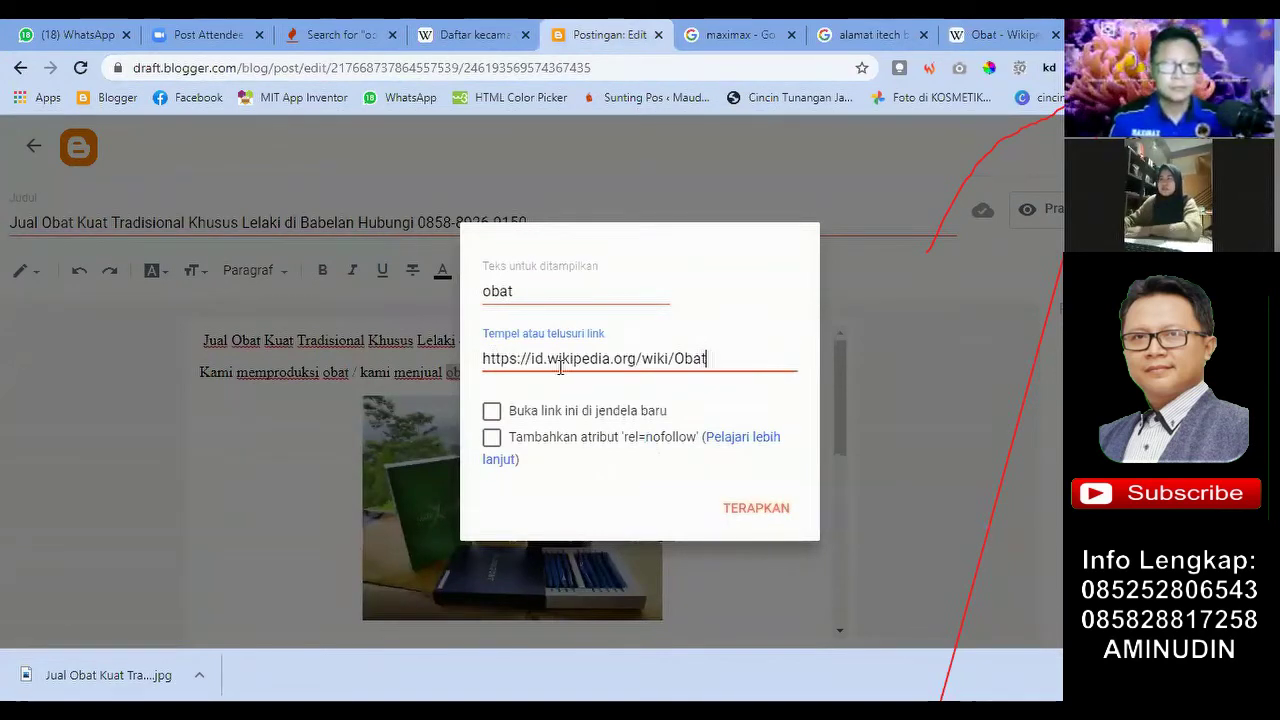
left_click(756, 512)
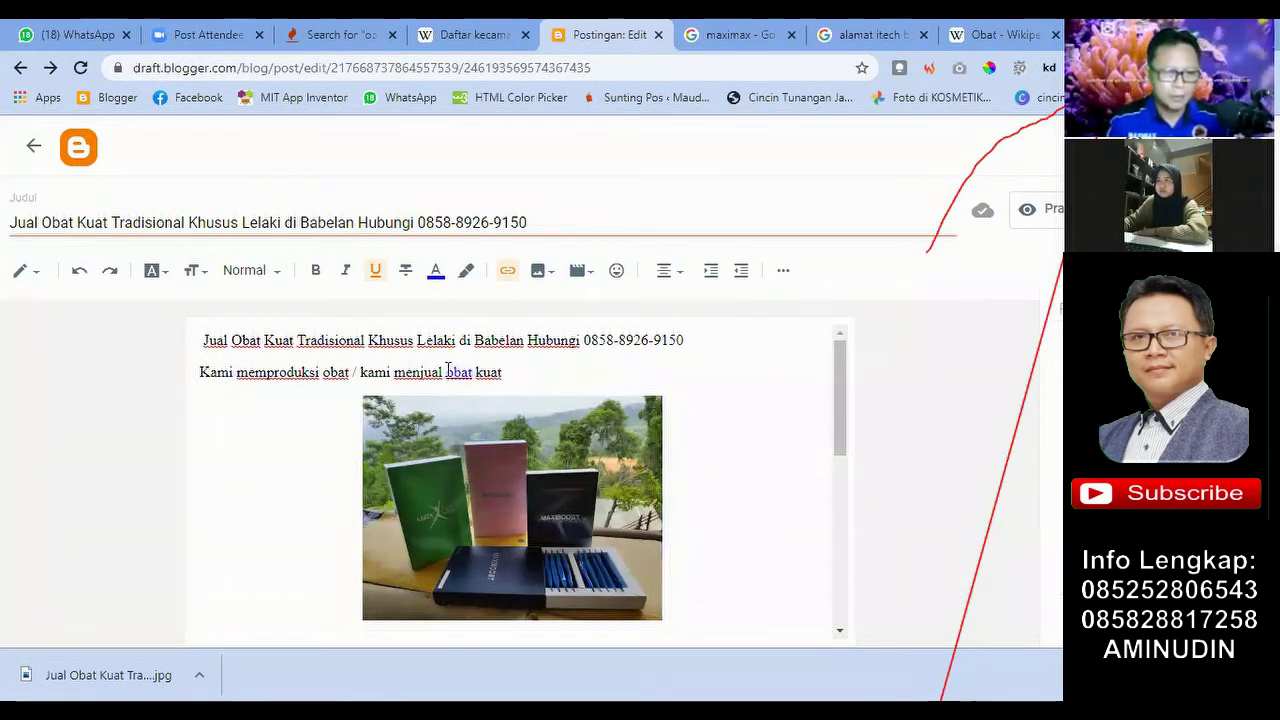
left_click(448, 371)
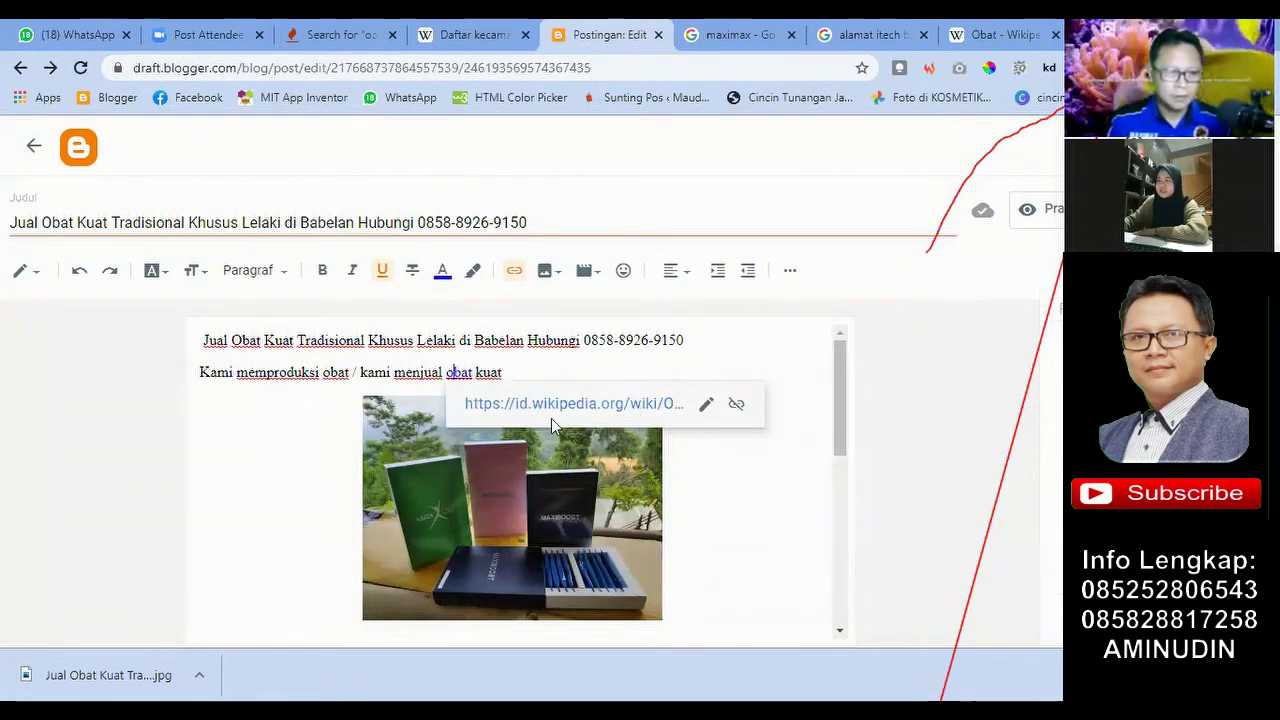
Step: Check the obat link preview, then try adding lines after the intro and remove the extra ones
left_click(667, 468)
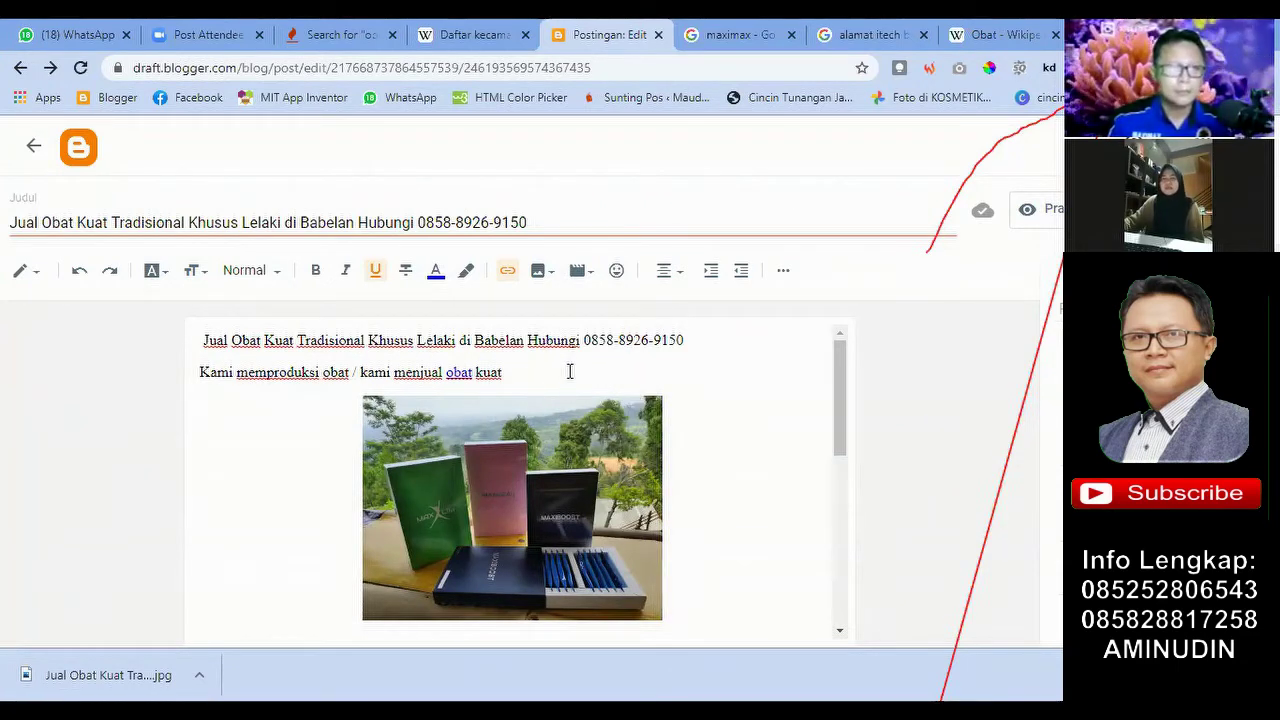
scroll(575, 371, "down", 3)
scroll(575, 371, "up", 3)
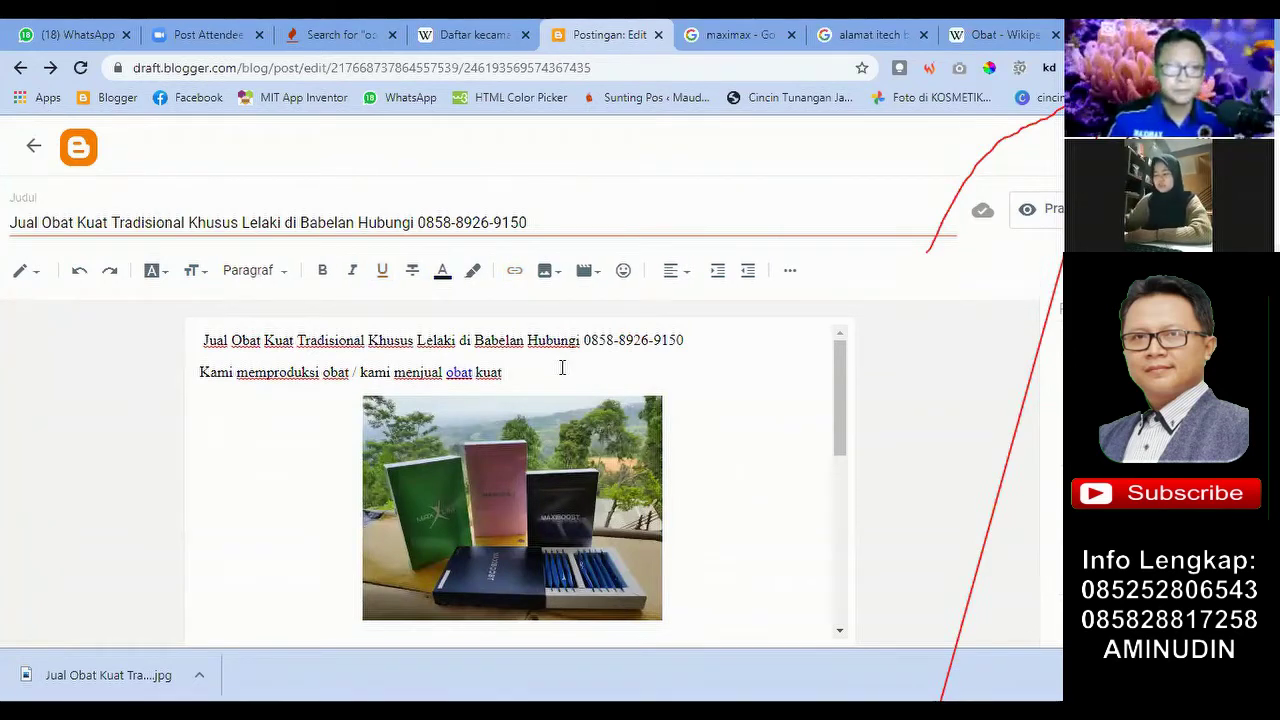
key("Return")
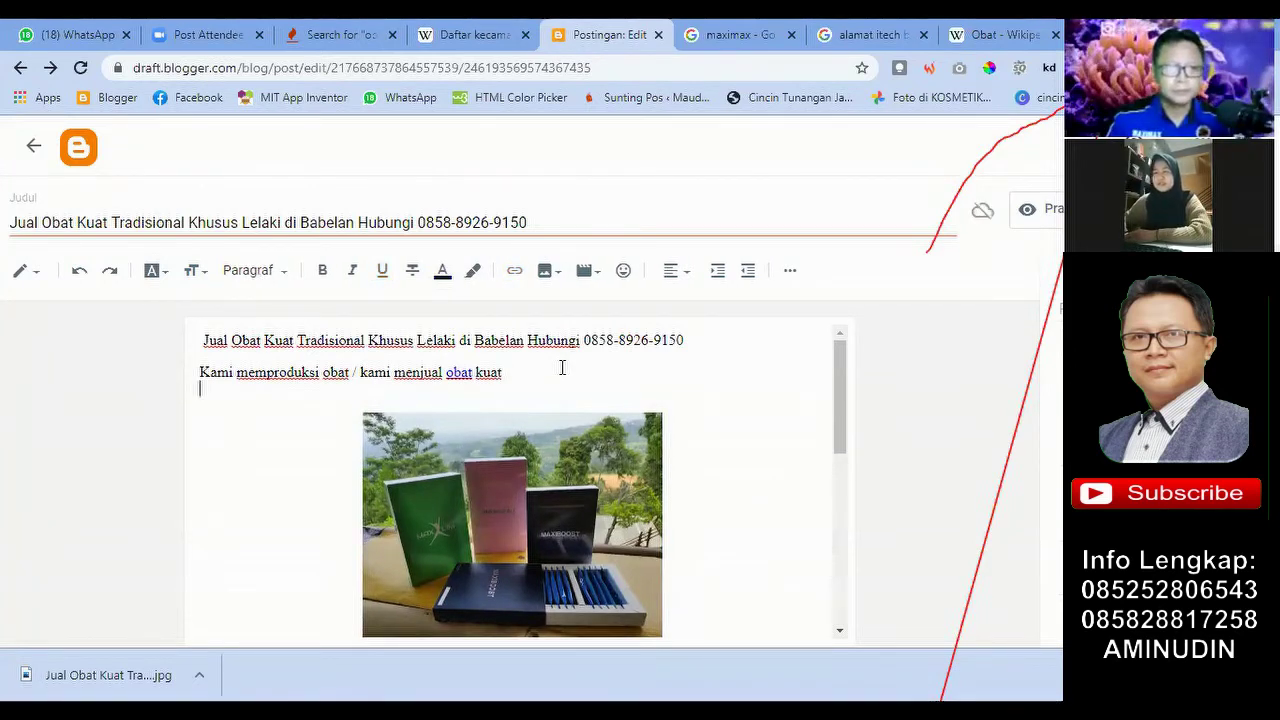
left_click(461, 382)
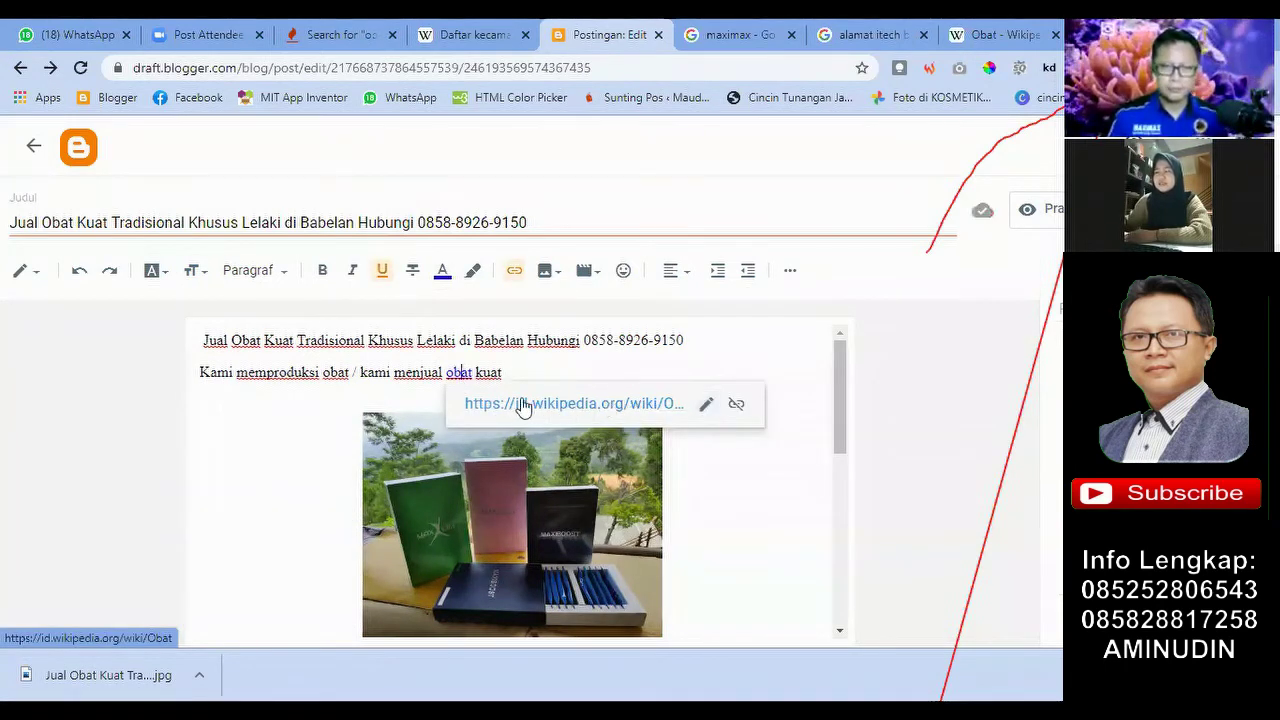
left_click(536, 371)
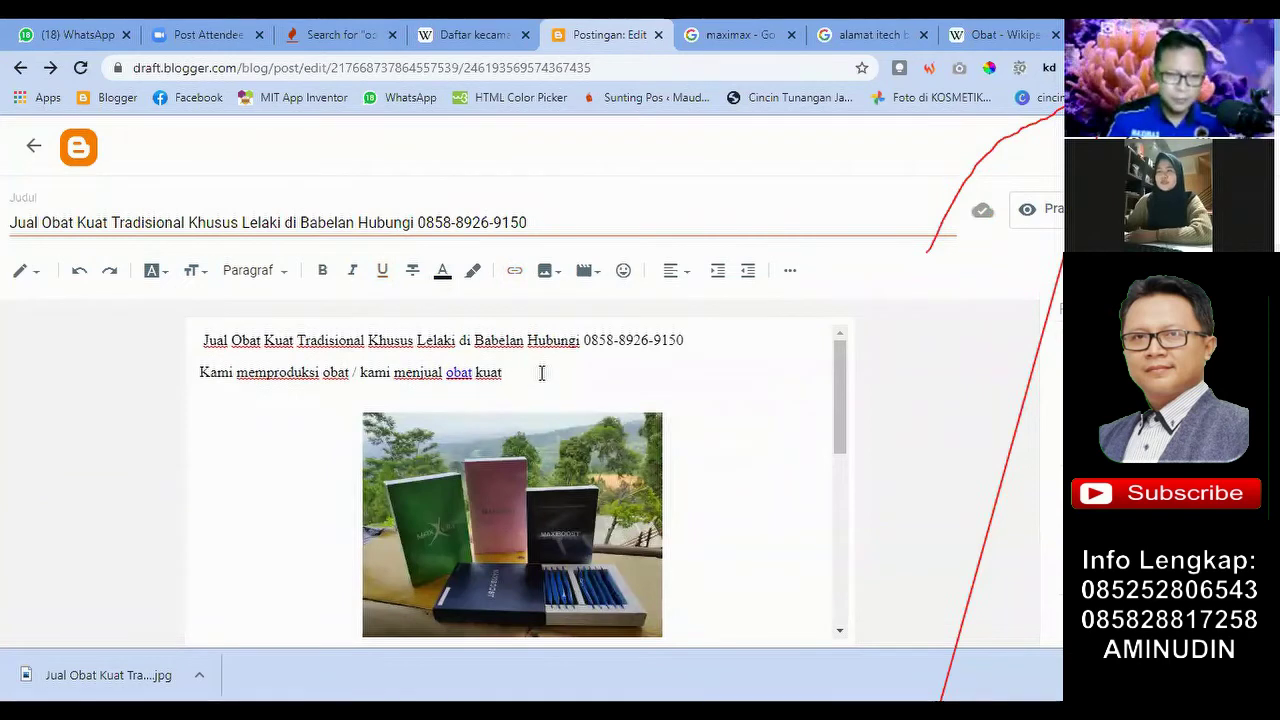
key("Return")
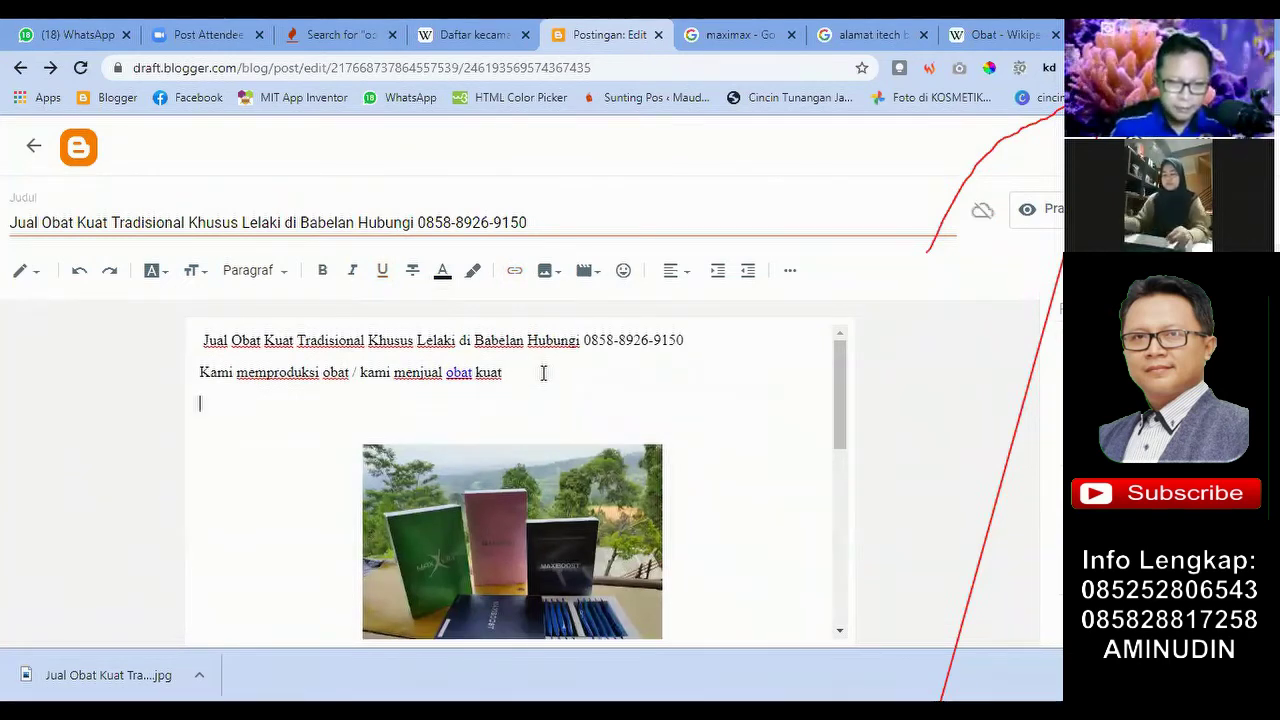
type("H")
key("BackSpace")
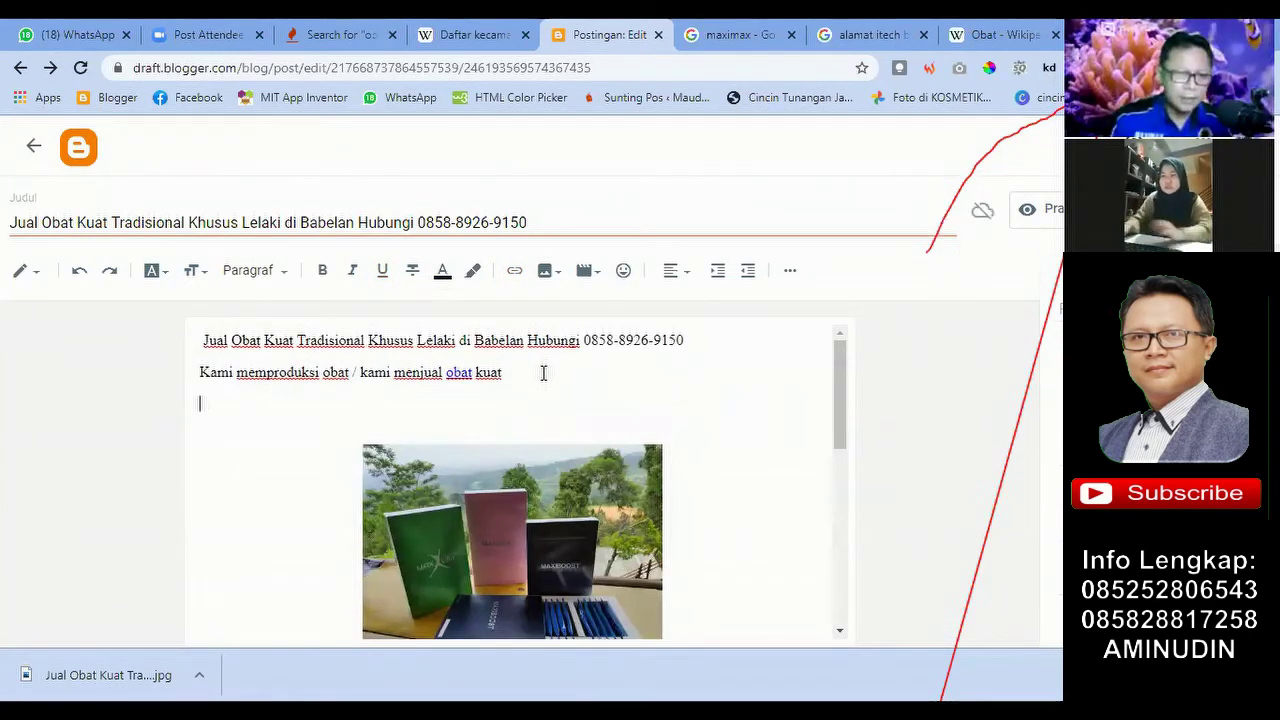
key("BackSpace")
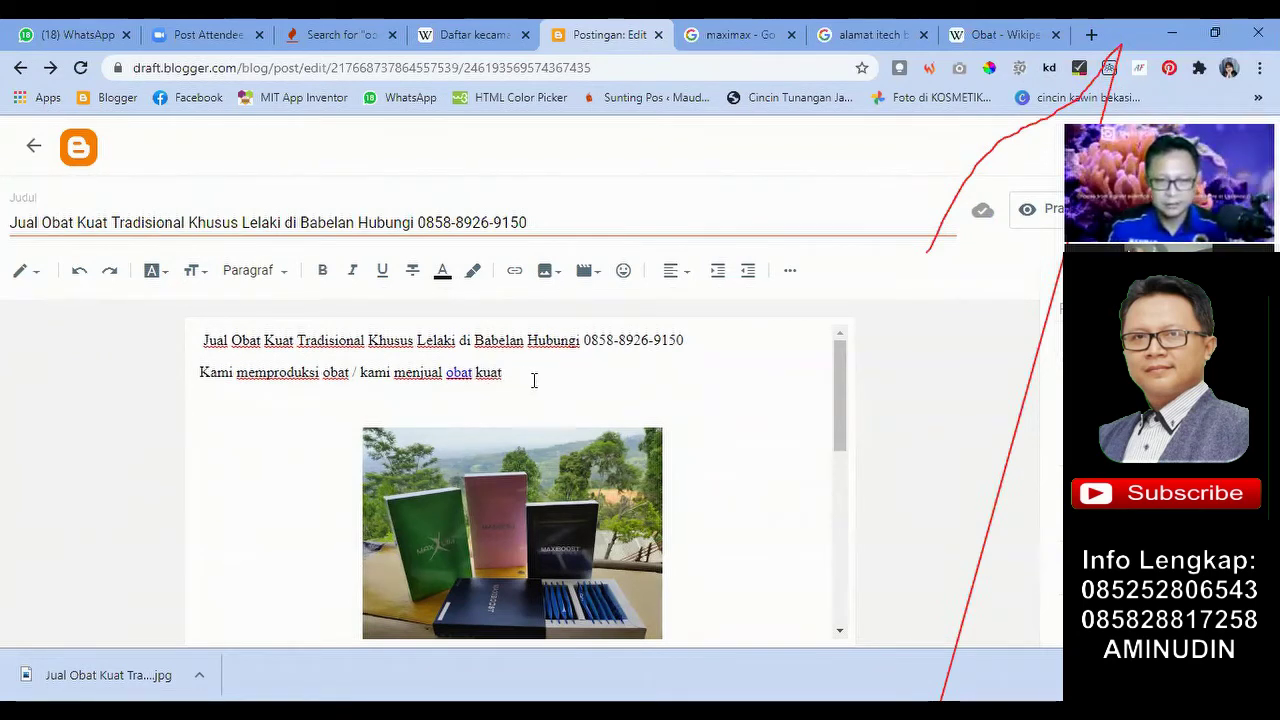
Step: Add one blank line below the intro sentence, keeping the obat link intact
left_click(462, 374)
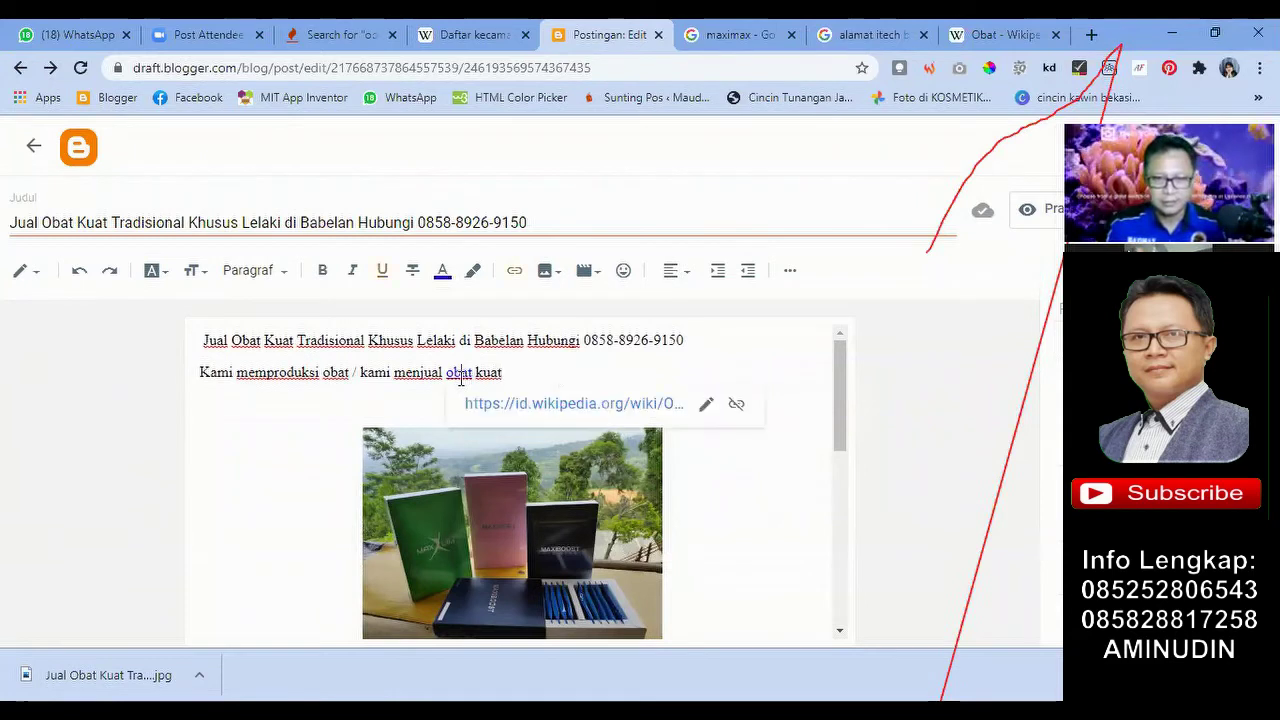
left_click(560, 368)
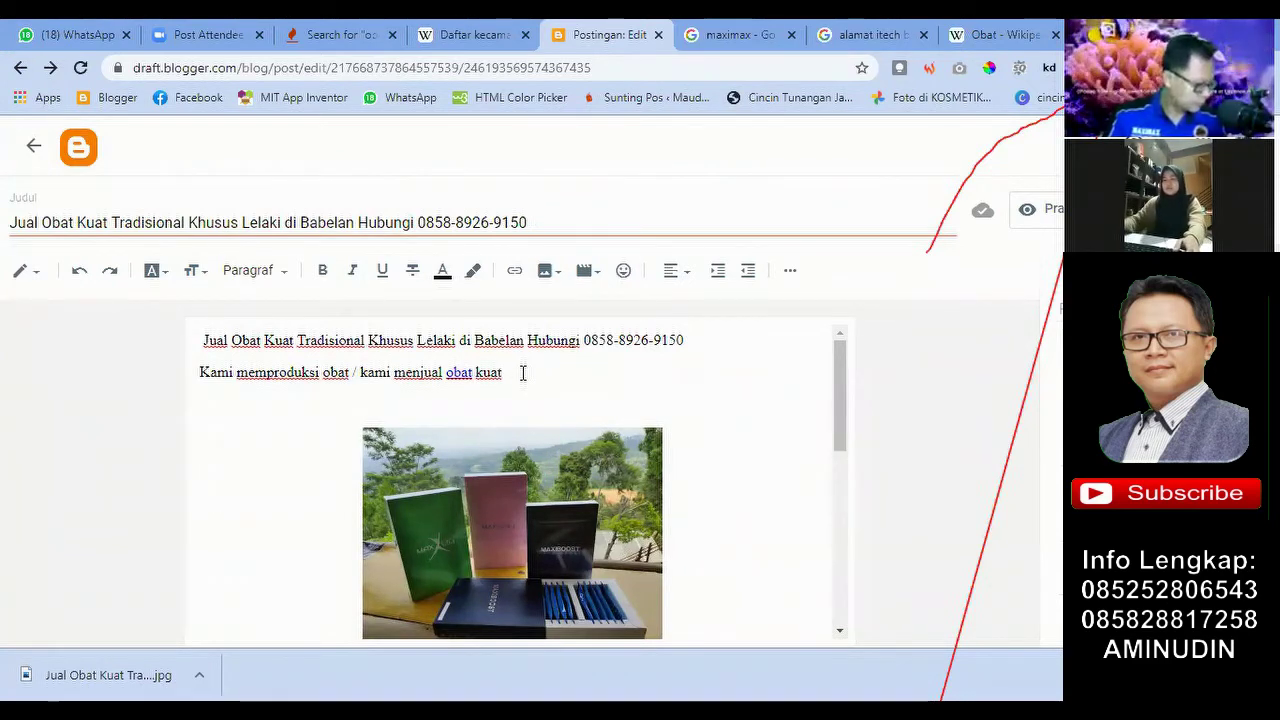
key("Return")
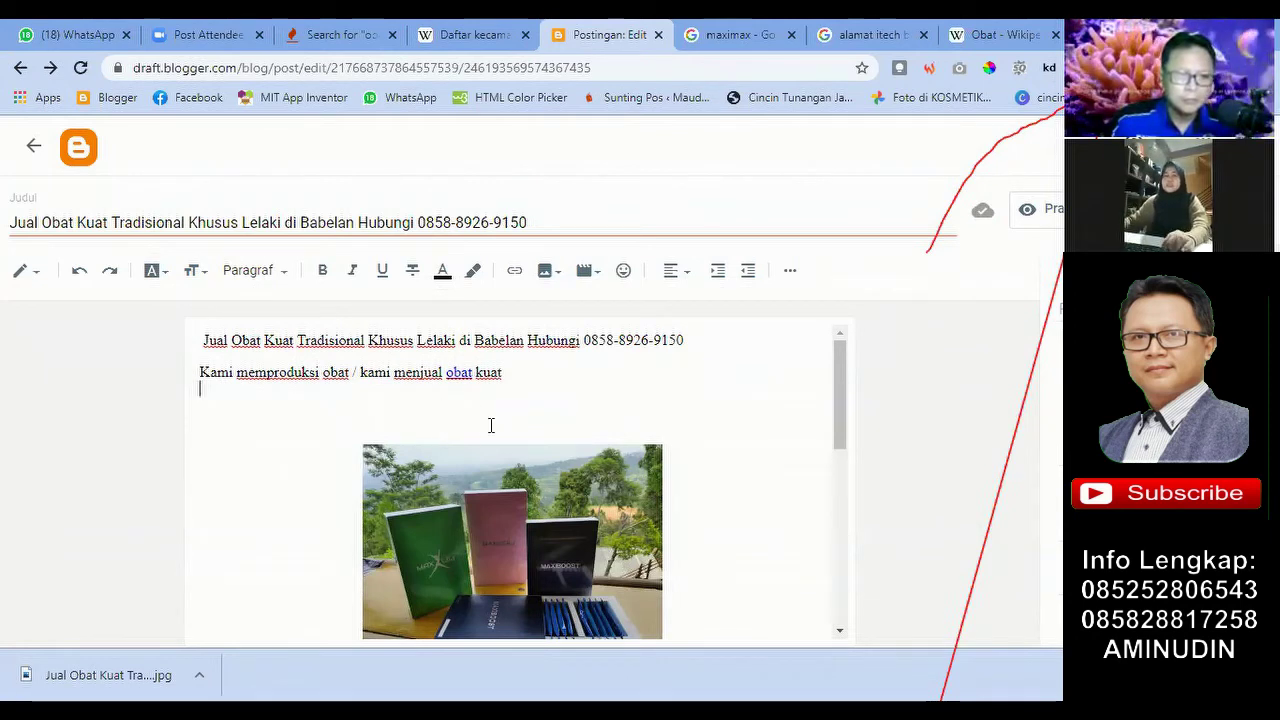
left_click(462, 377)
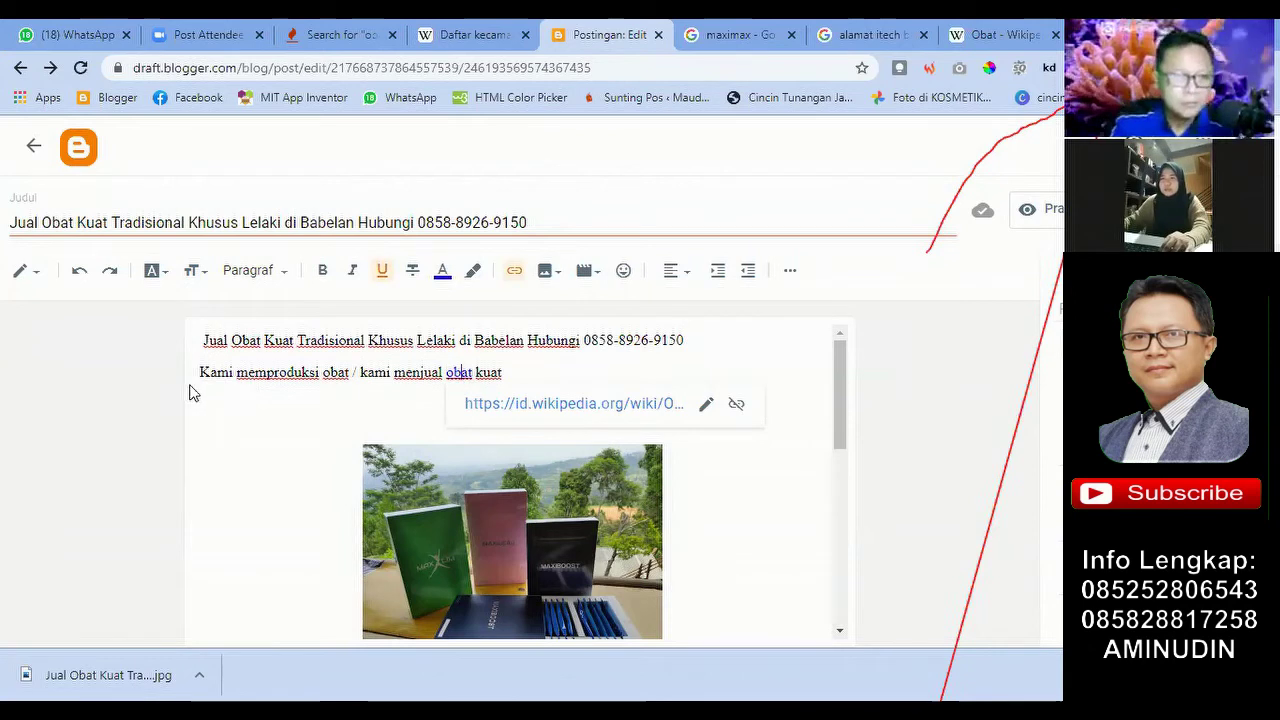
left_click(232, 396)
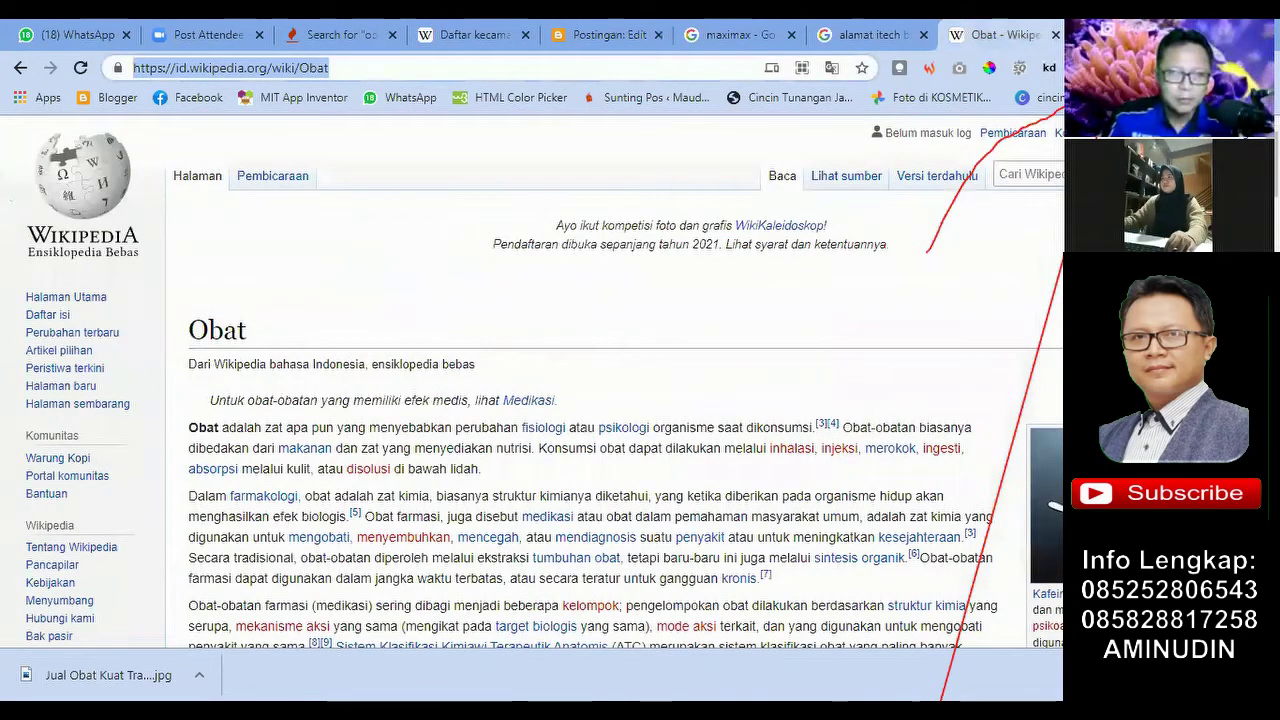
Step: Load maxiboost.net in a new Chrome tab, correcting the mistyped .com ending to .net
key("ctrl+t")
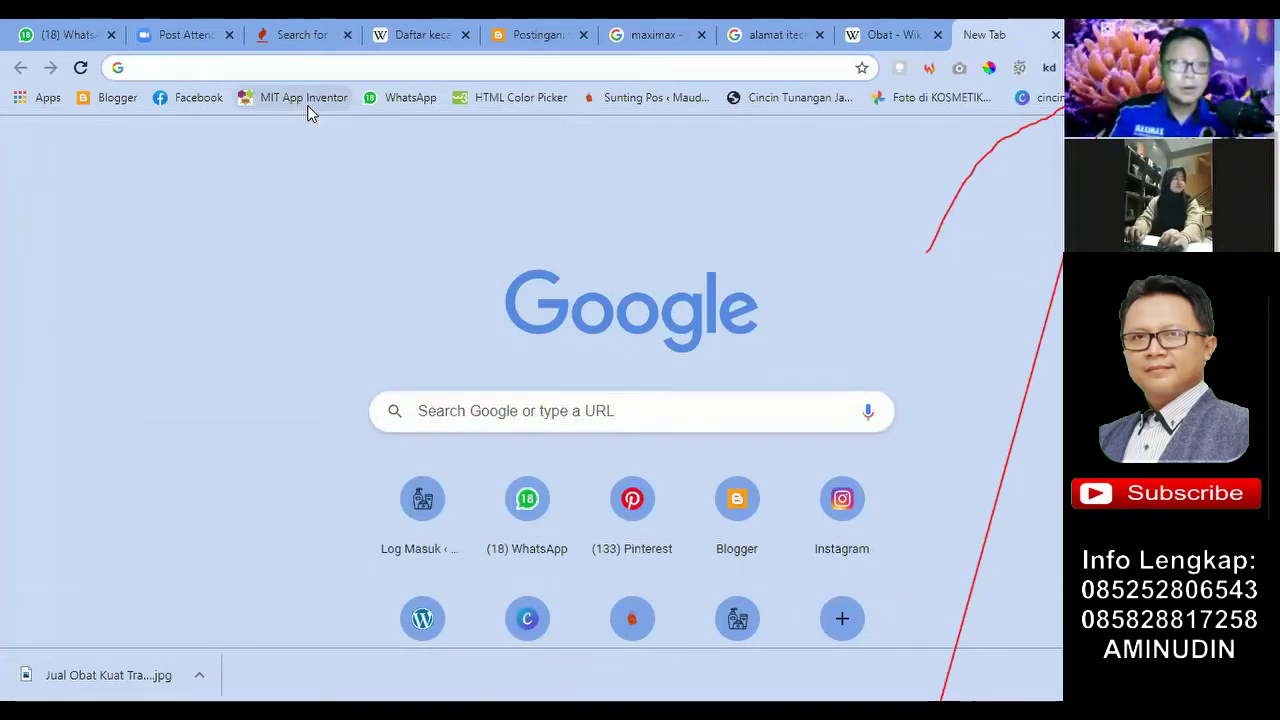
type("MA")
key("BackSpace")
key("BackSpace")
key("BackSpace")
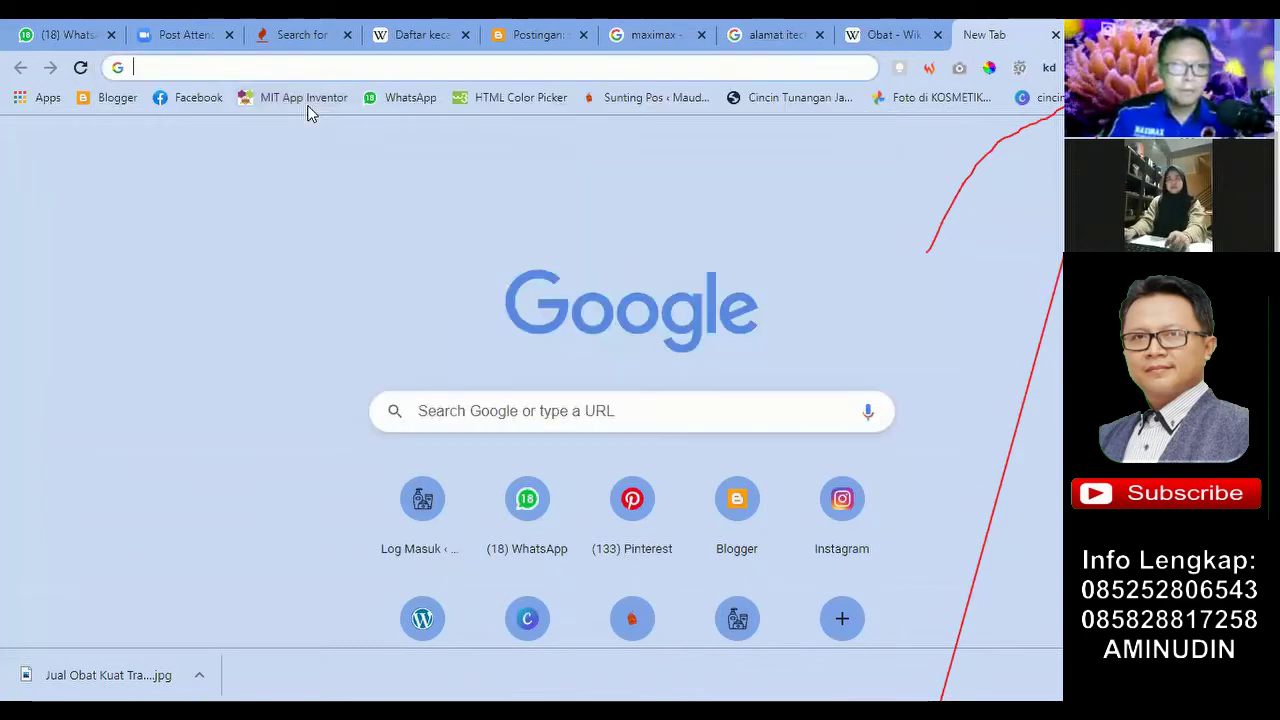
type("maxi")
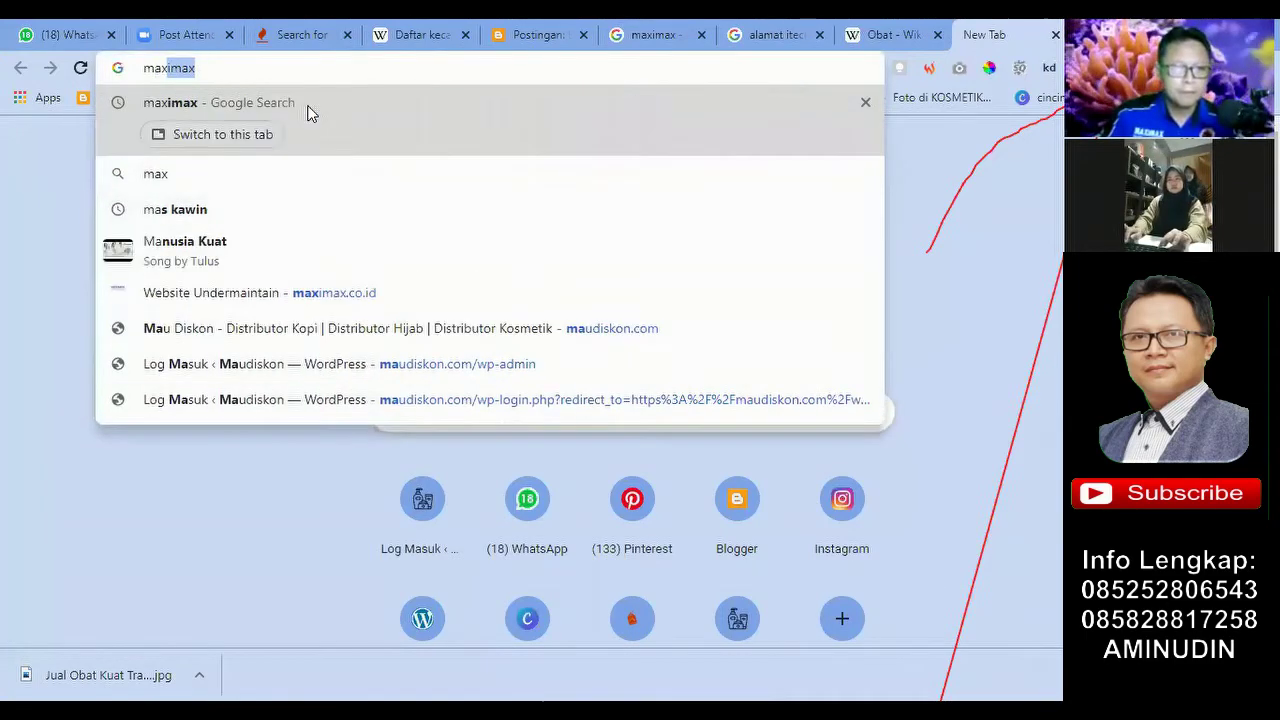
type("boost")
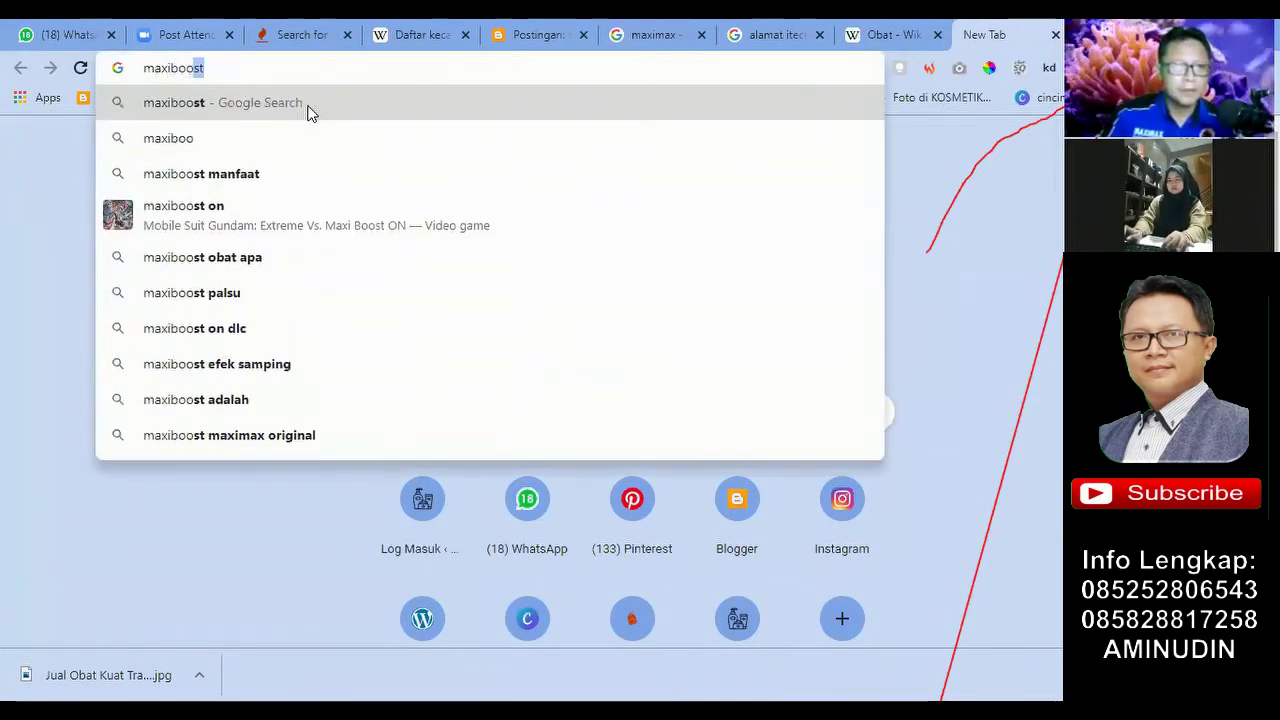
type(".com")
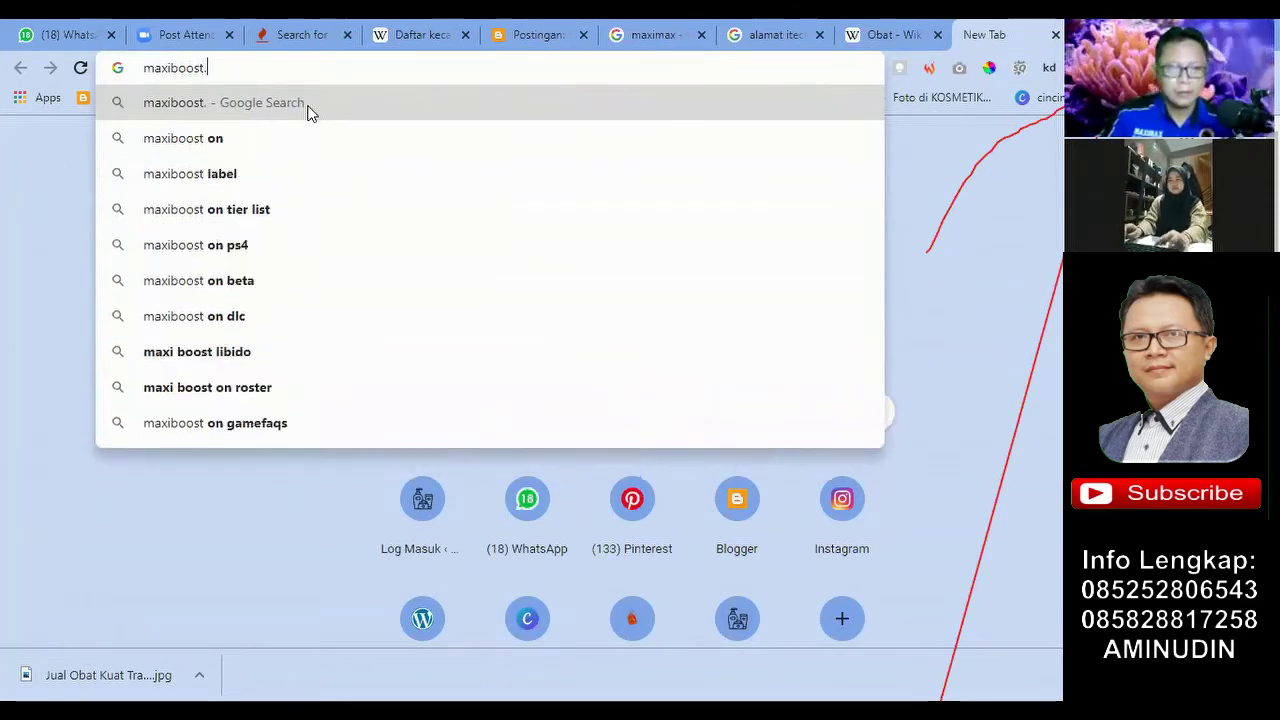
key("BackSpace")
key("BackSpace")
key("BackSpace")
key("BackSpace")
type(".net")
left_click(307, 110)
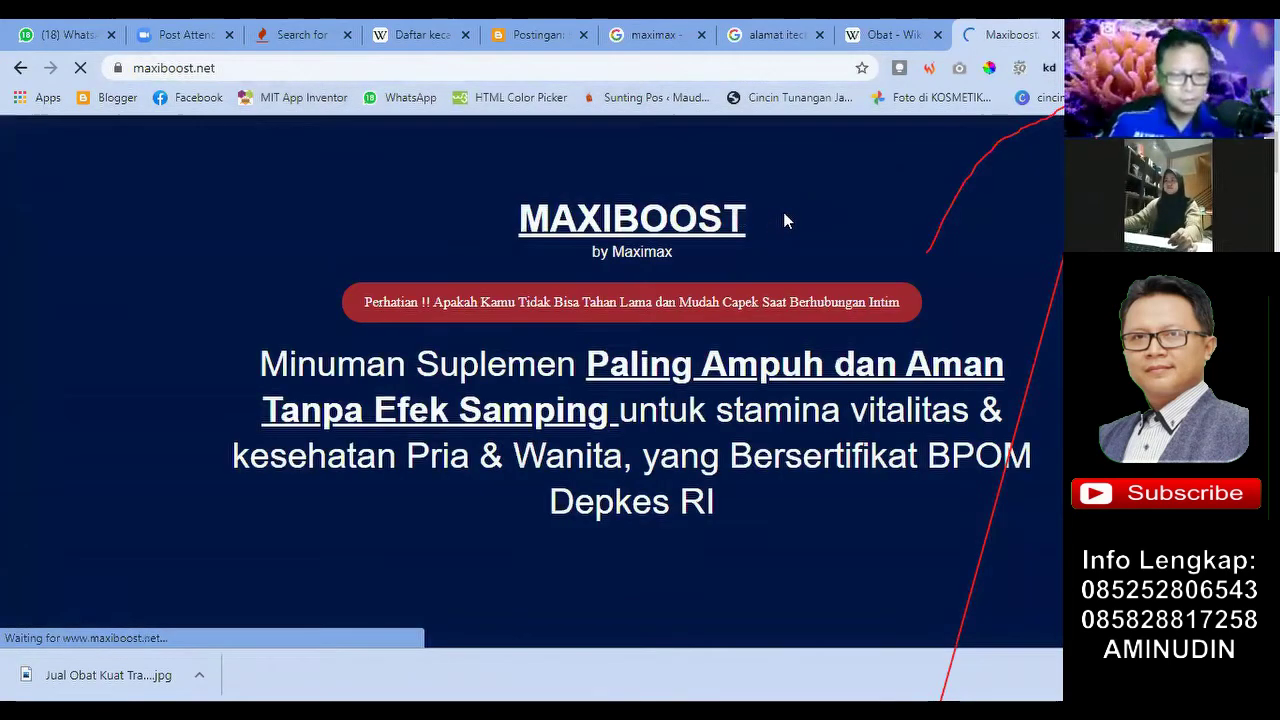
scroll(463, 268, "down", 5)
scroll(465, 266, "down", 5)
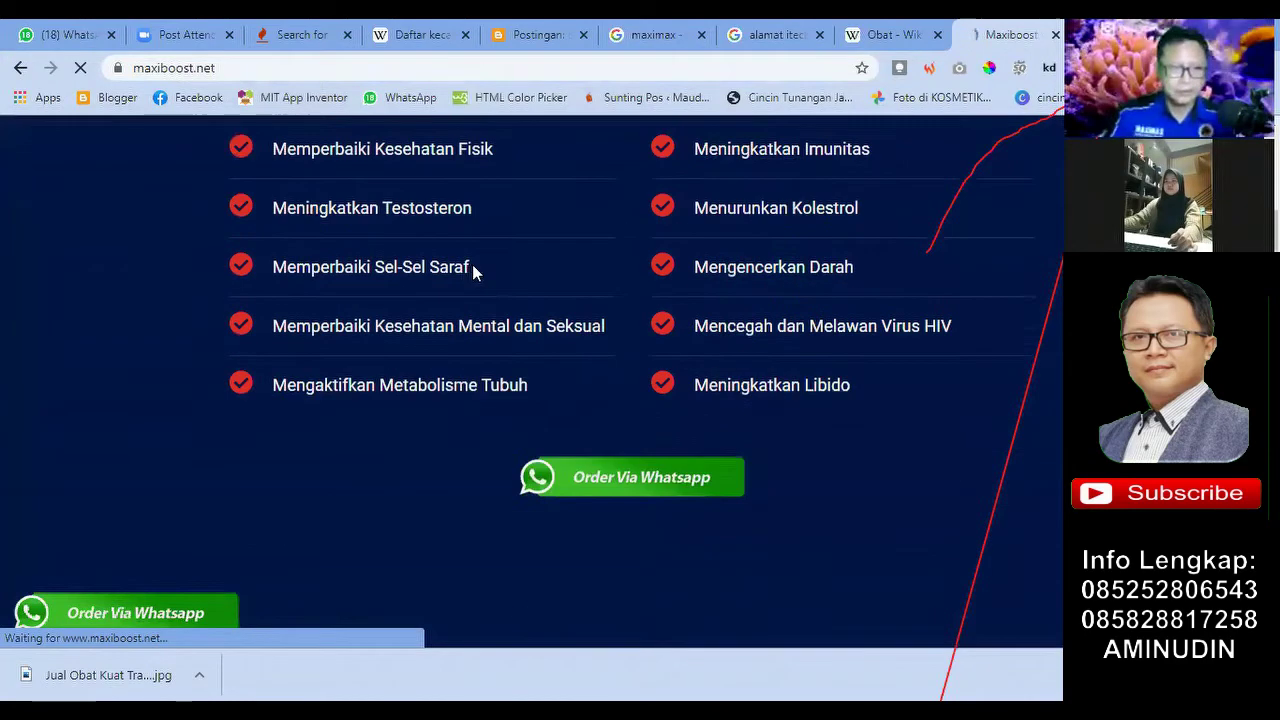
scroll(472, 264, "up", 5)
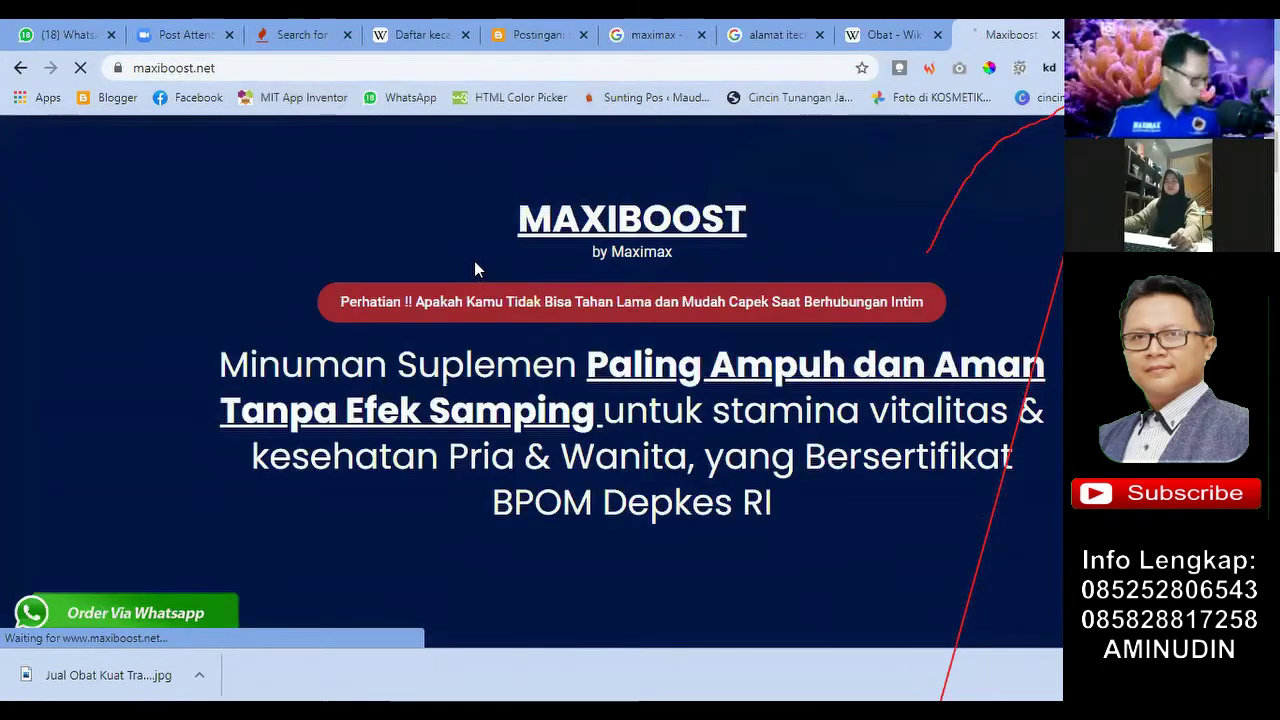
scroll(475, 263, "down", 1)
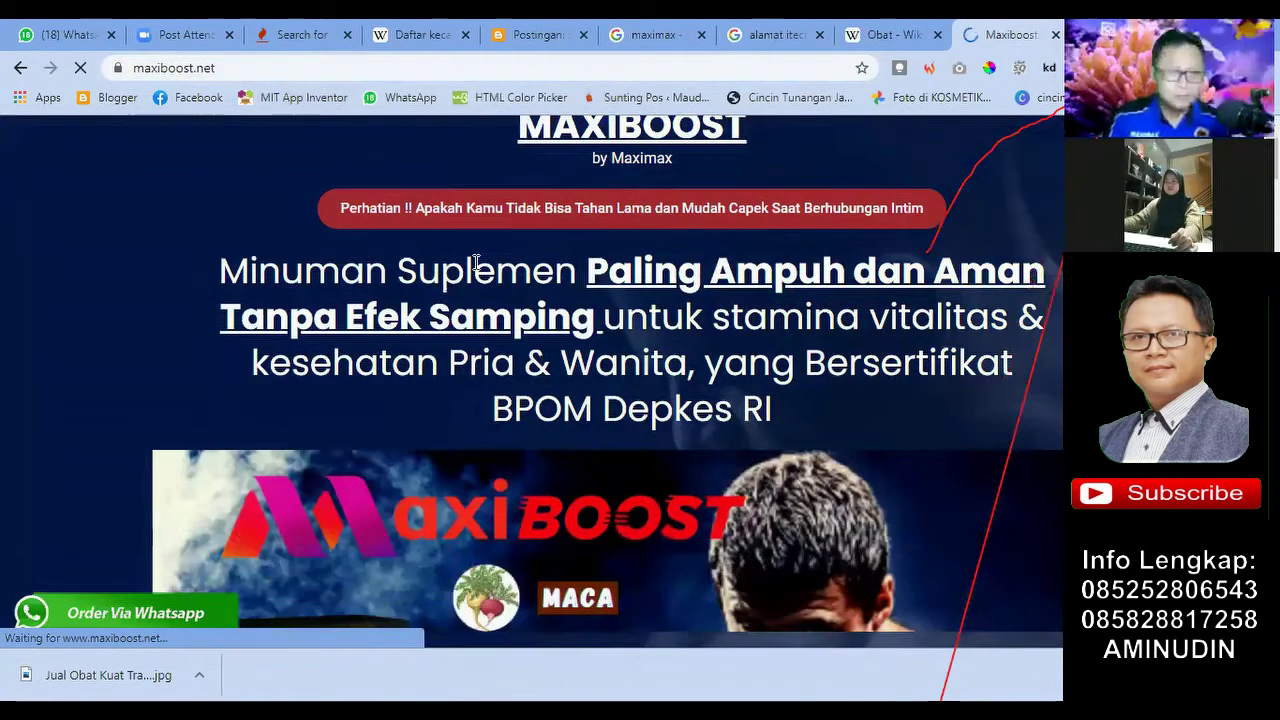
scroll(409, 180, "up", 1)
left_click(228, 66)
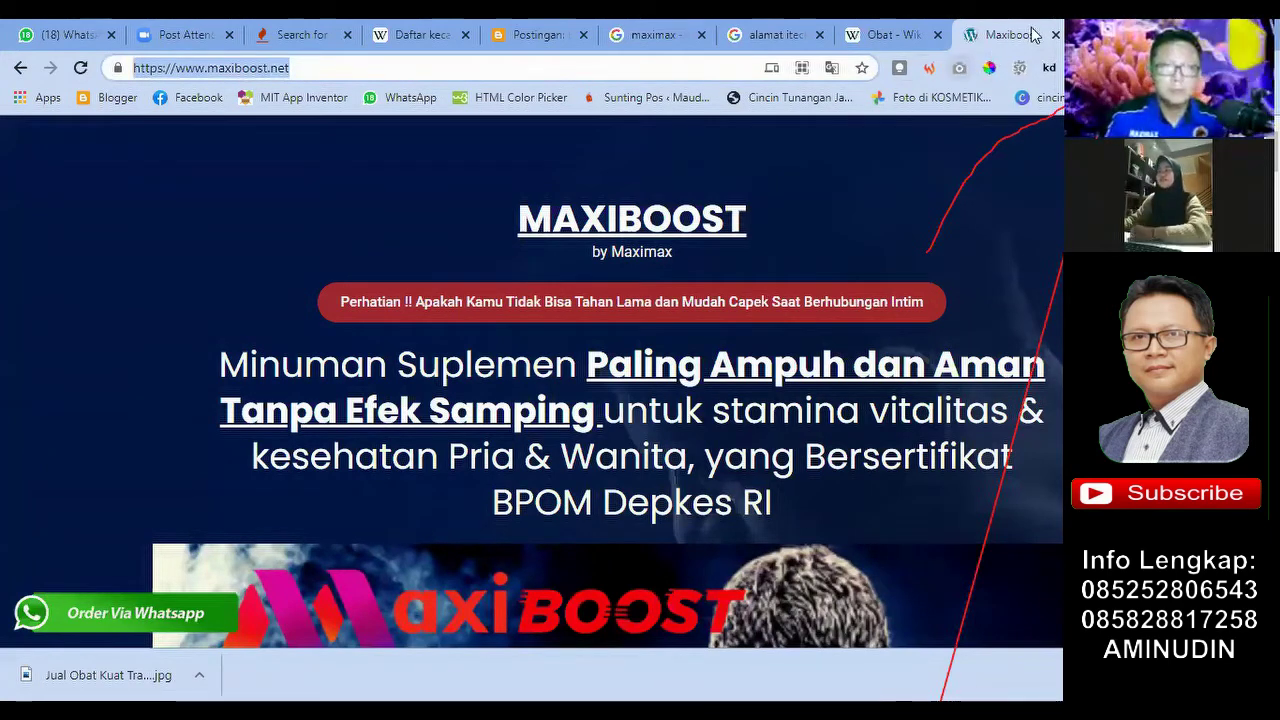
left_click_drag(288, 80, 138, 75)
key("ctrl+c")
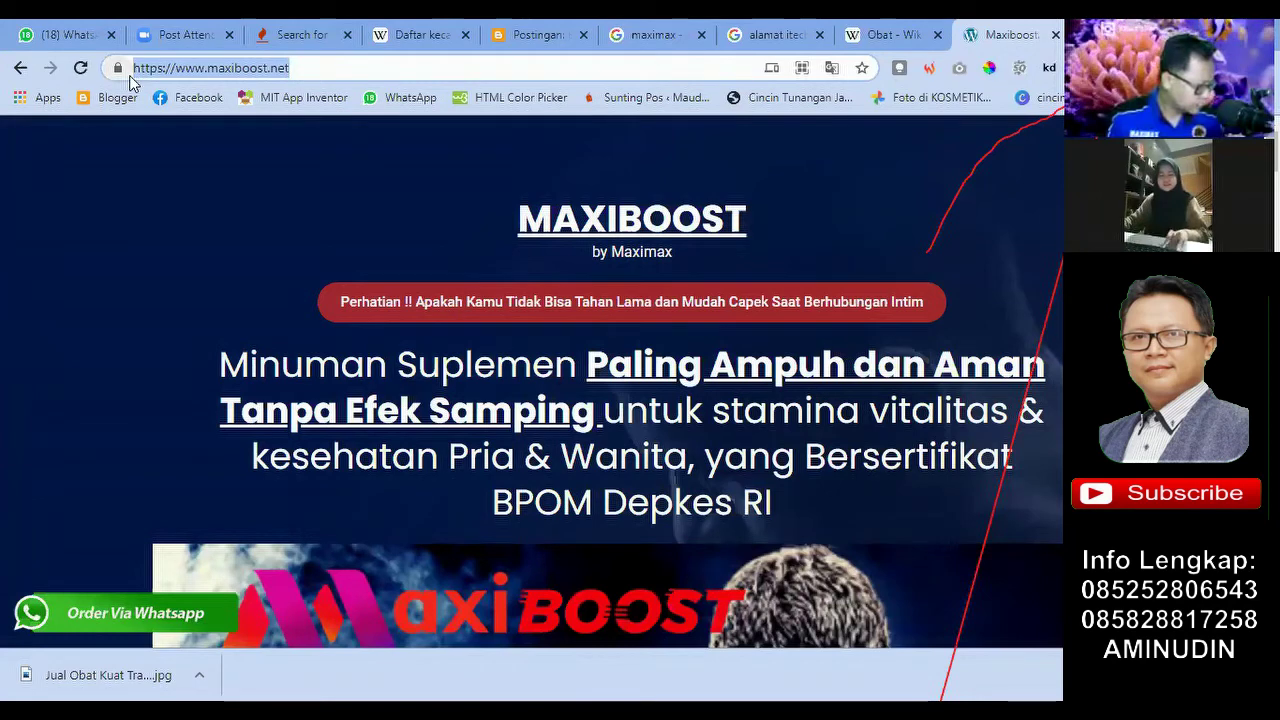
left_click(527, 30)
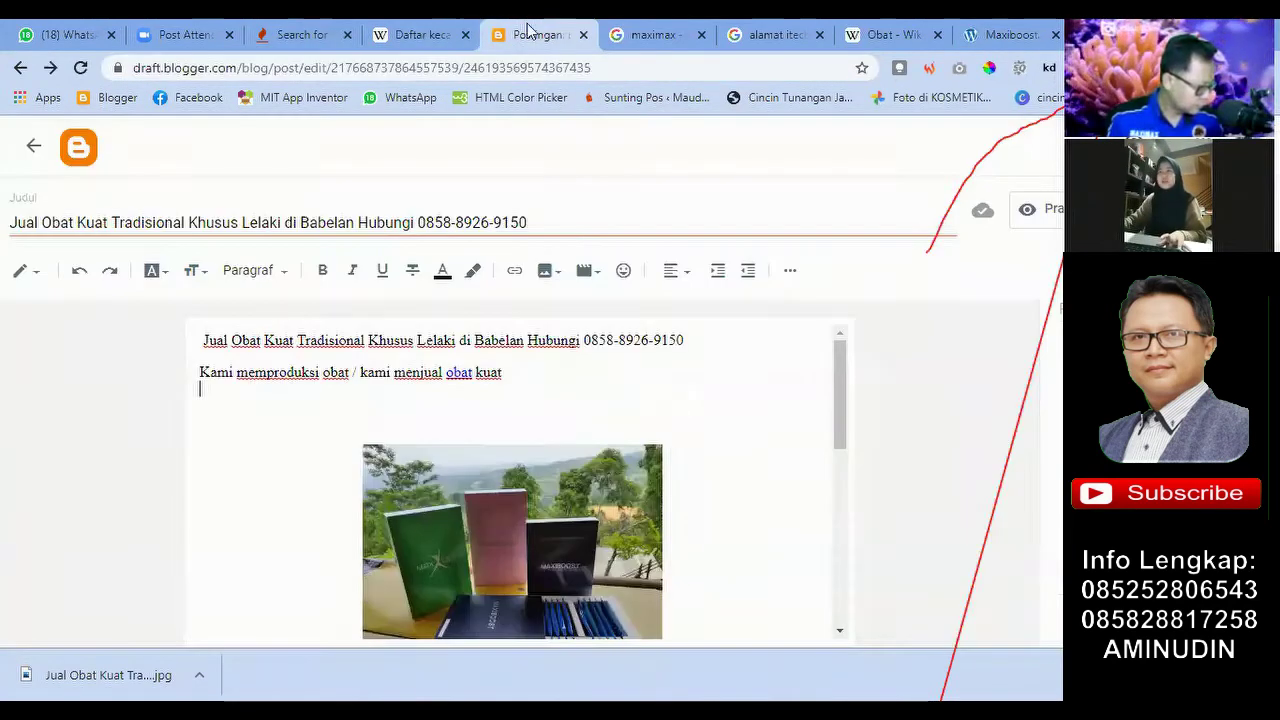
scroll(231, 394, "down", 2)
scroll(231, 394, "up", 2)
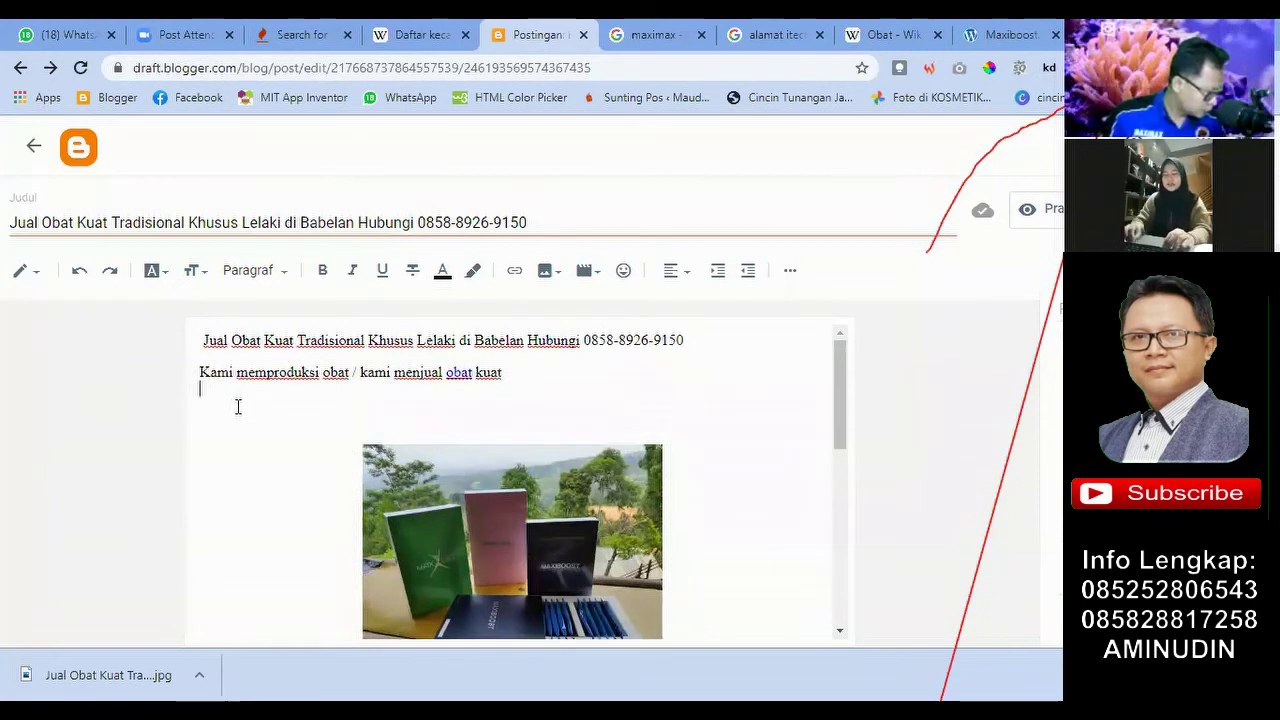
type("Kunju")
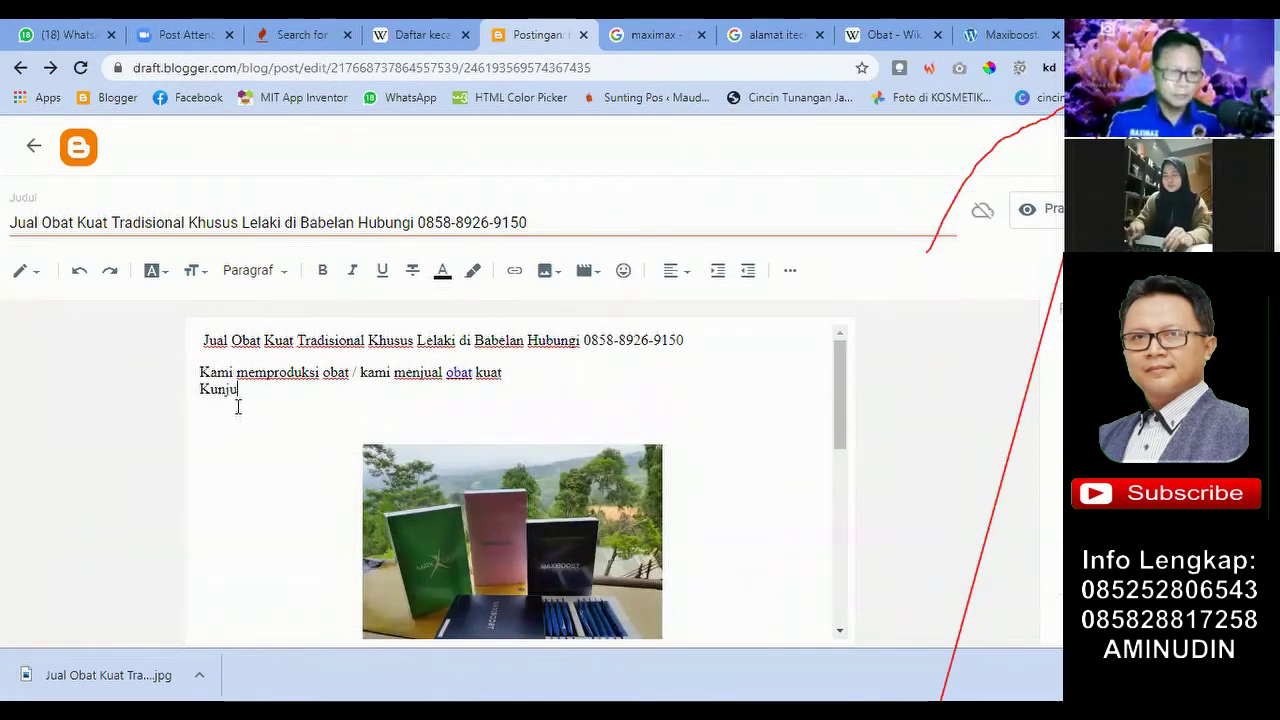
type("ngi website kami")
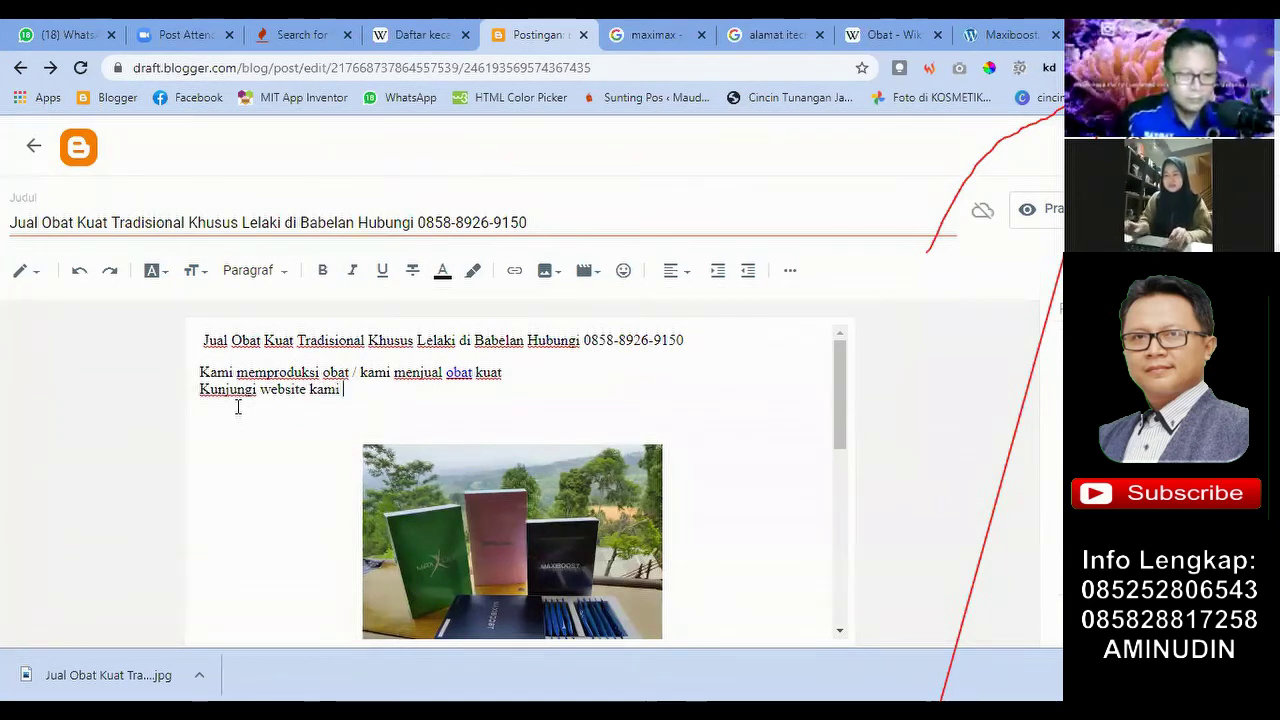
key("ctrl+v")
left_click(448, 412)
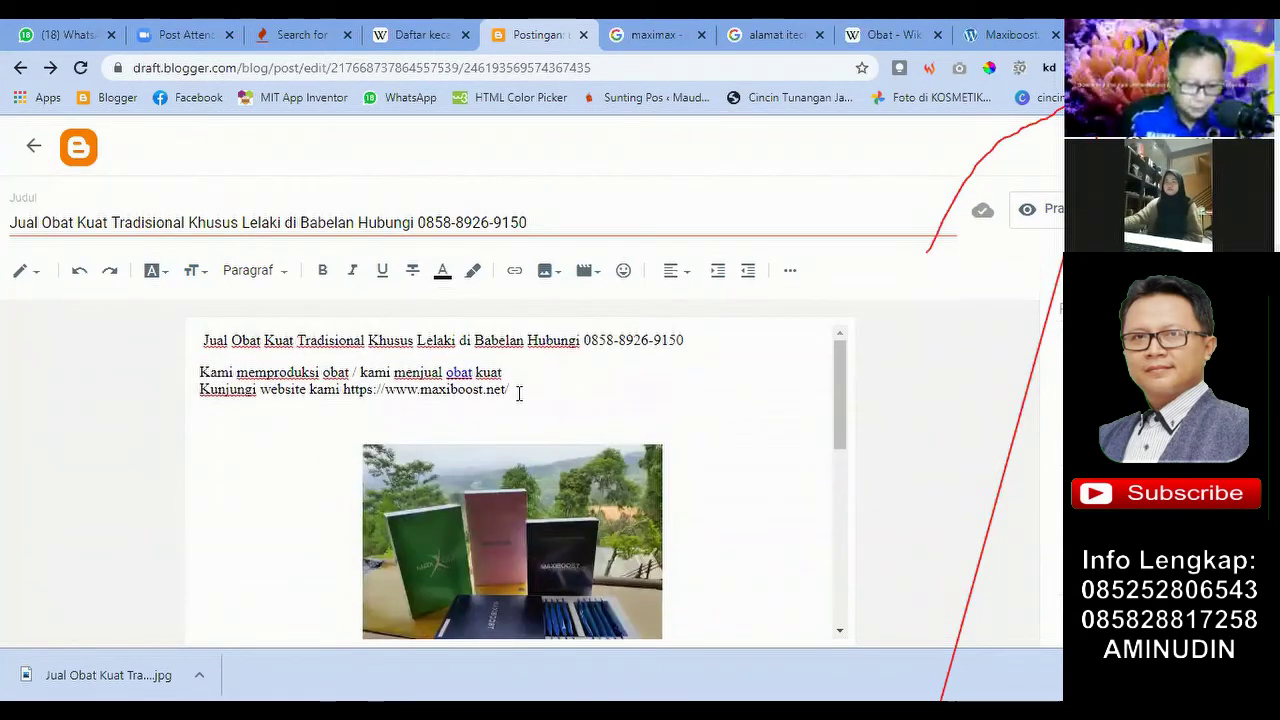
left_click(519, 387)
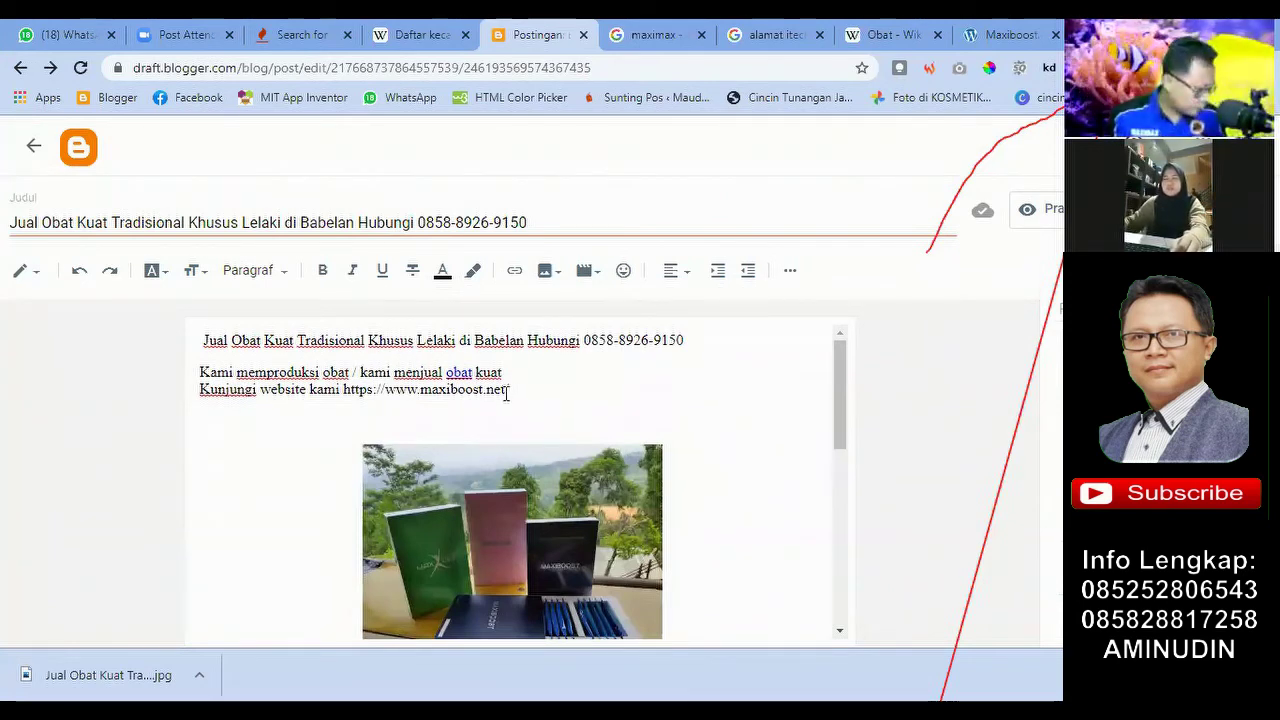
left_click_drag(522, 388, 180, 395)
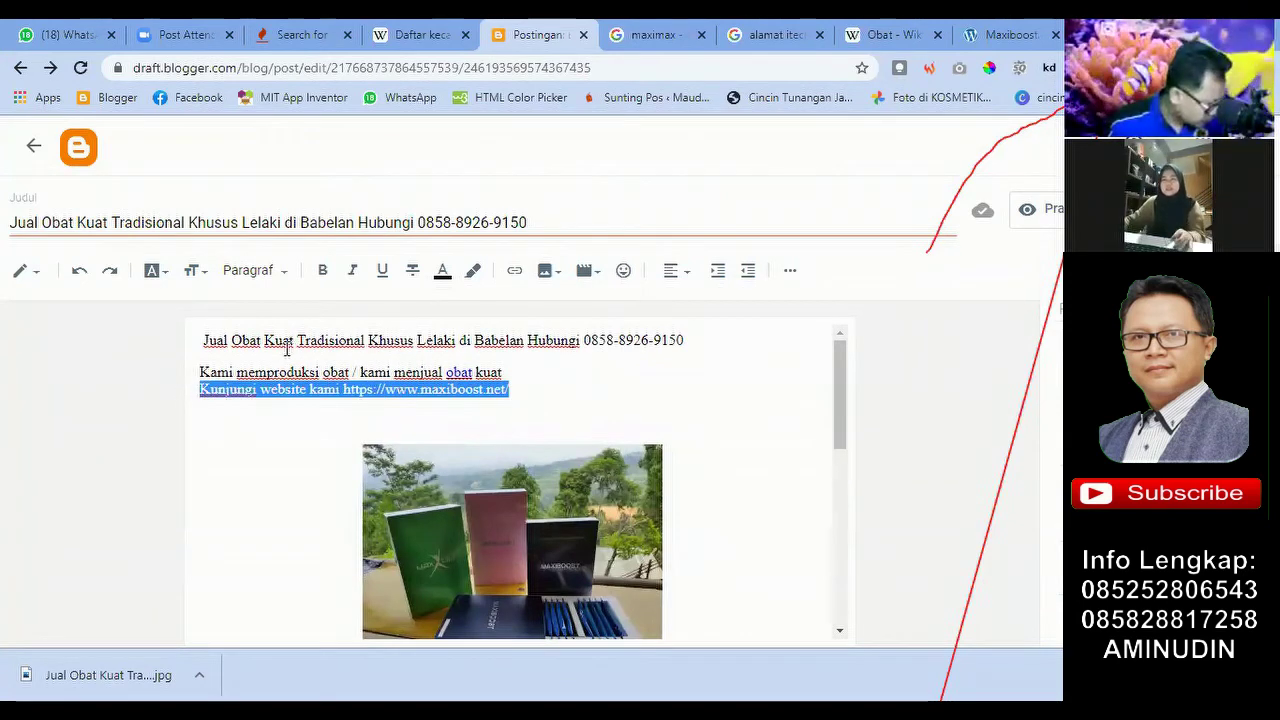
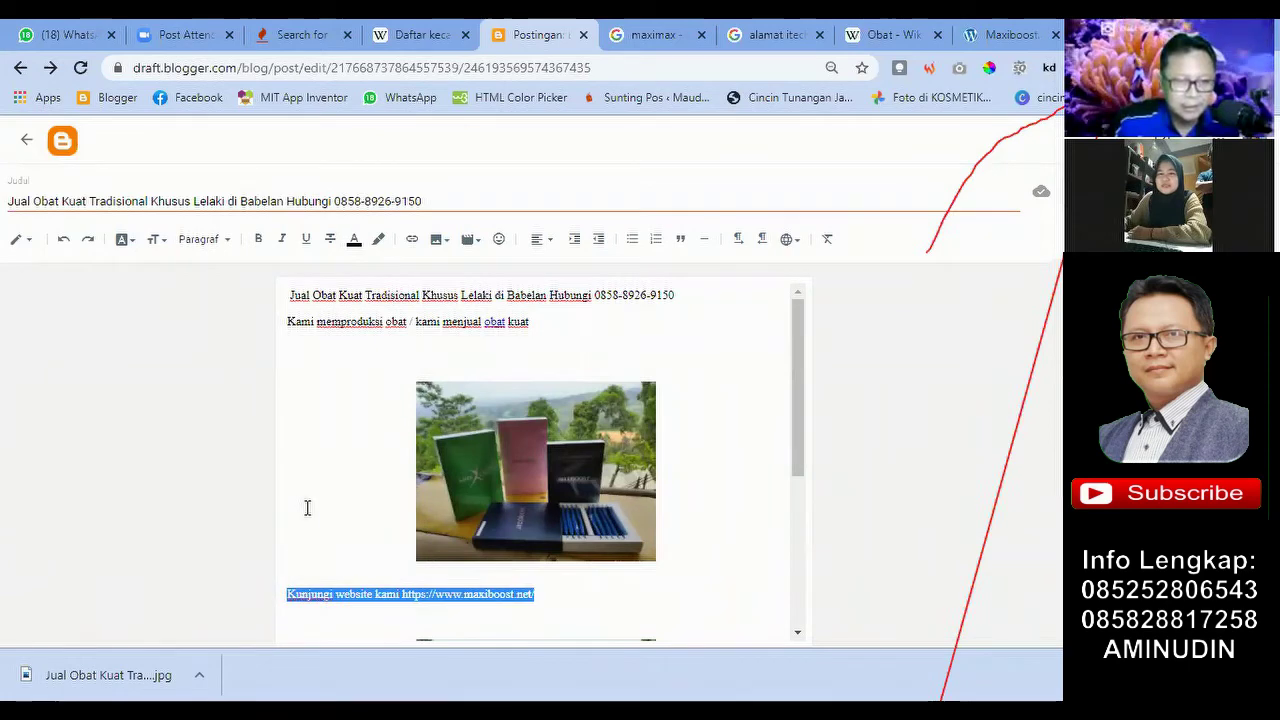
Step: Deselect the website line, then select the post's first line, the heading
scroll(348, 373, "down", 3)
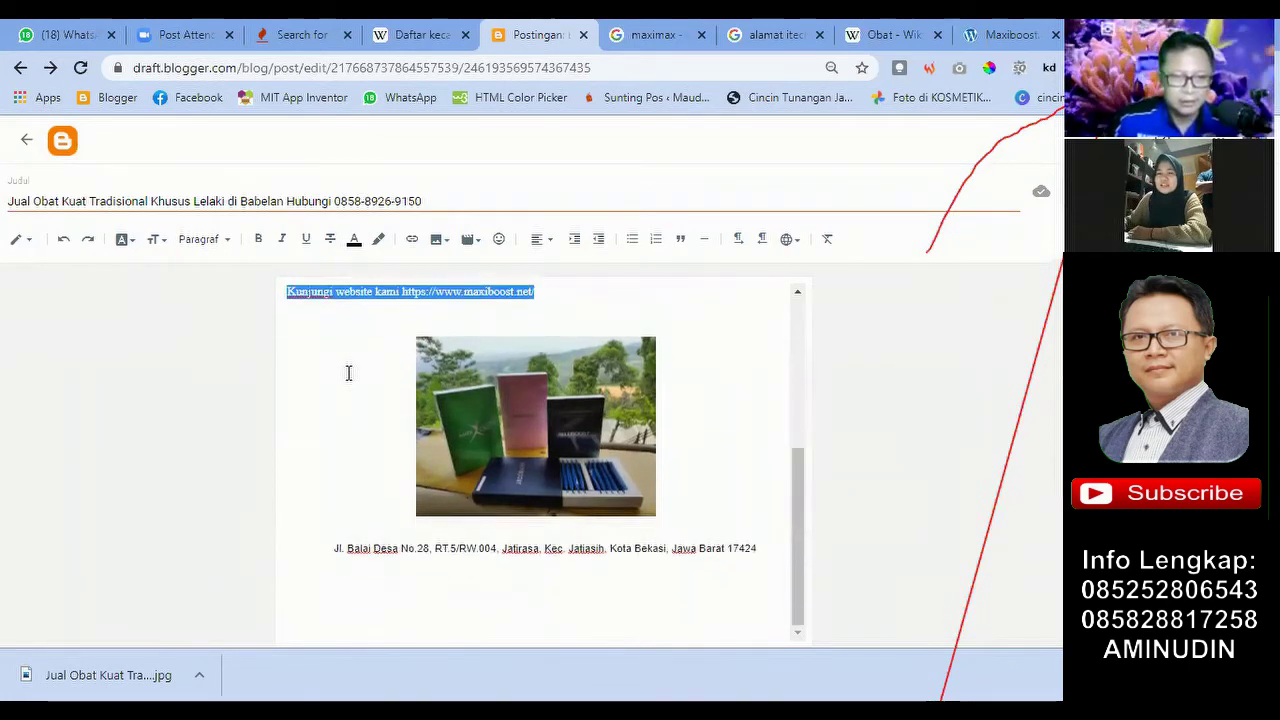
scroll(348, 373, "up", 3)
scroll(525, 311, "down", 2)
scroll(525, 311, "up", 2)
left_click(537, 320)
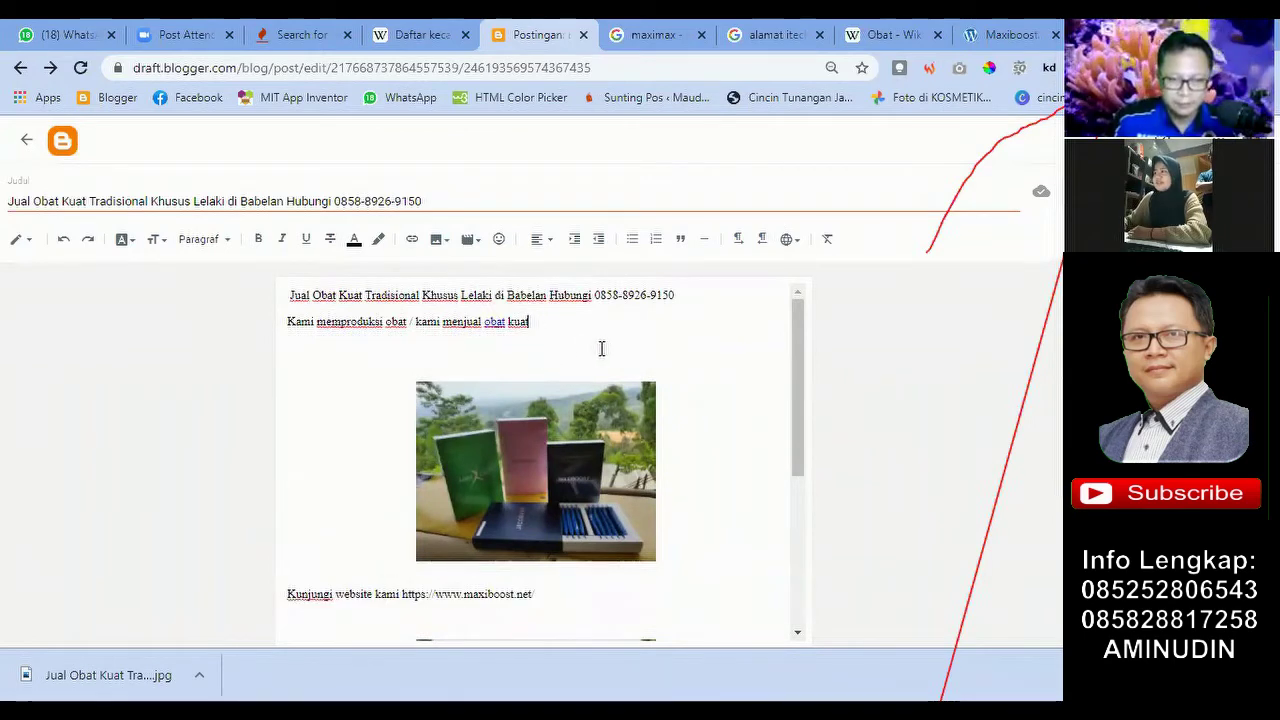
scroll(605, 360, "down", 3)
scroll(617, 381, "up", 2)
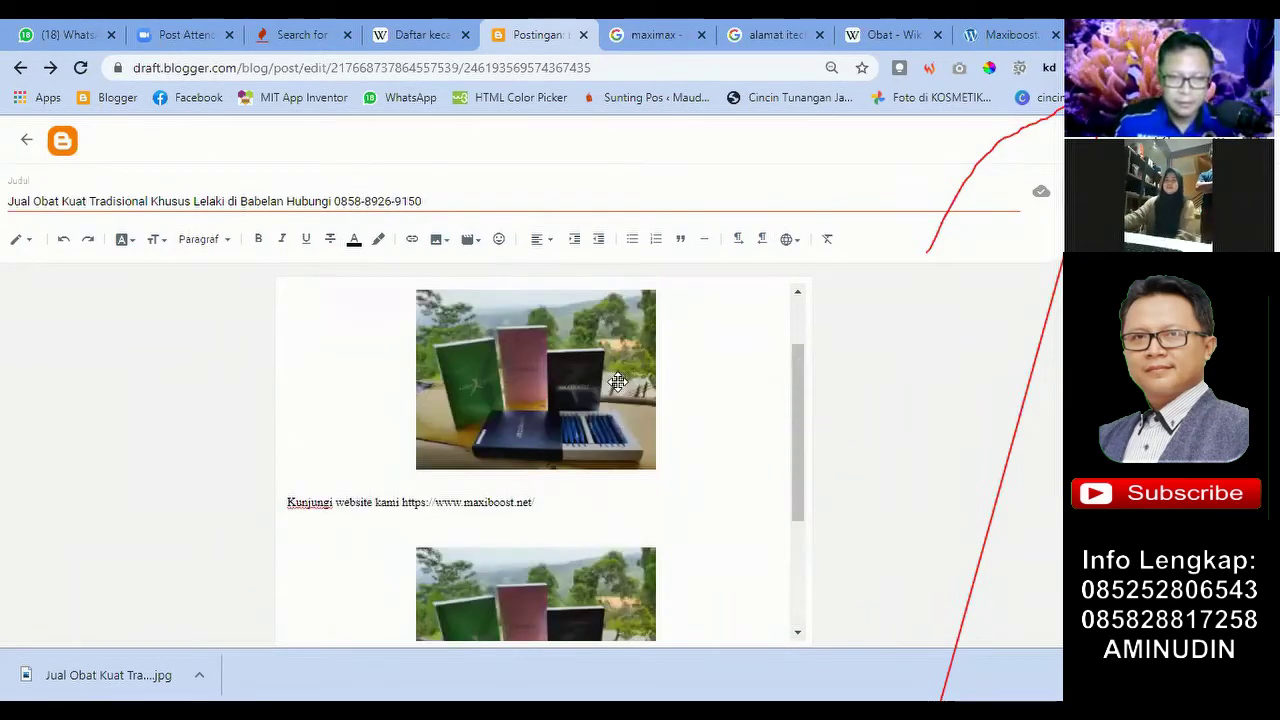
scroll(617, 381, "up", 2)
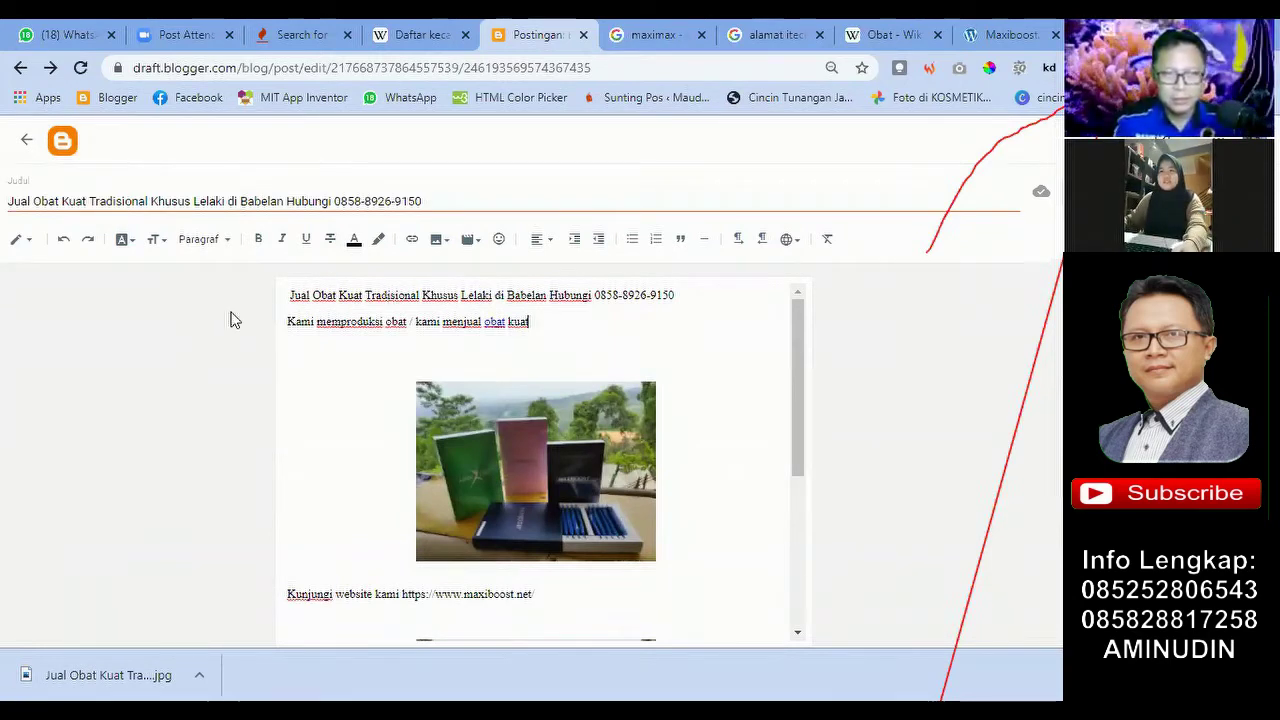
left_click_drag(297, 295, 695, 300)
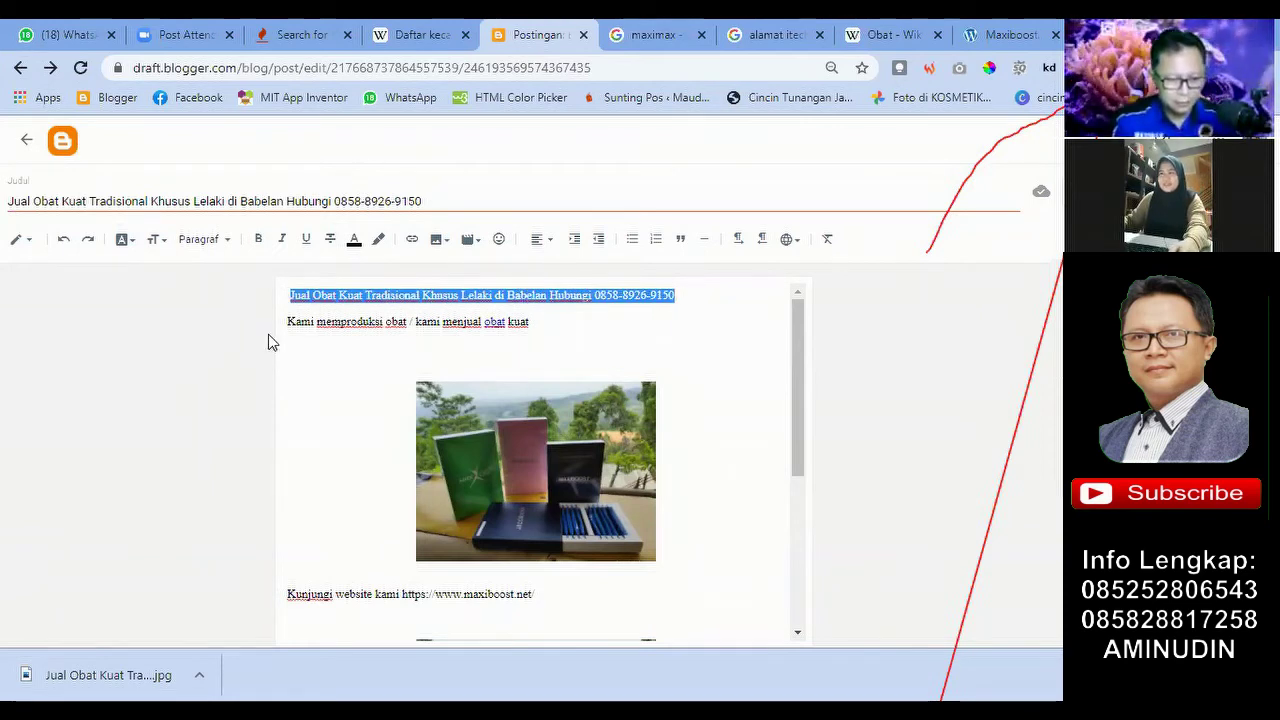
Step: Make the selected heading line bold and underlined
left_click(335, 342)
left_click_drag(689, 293, 251, 293)
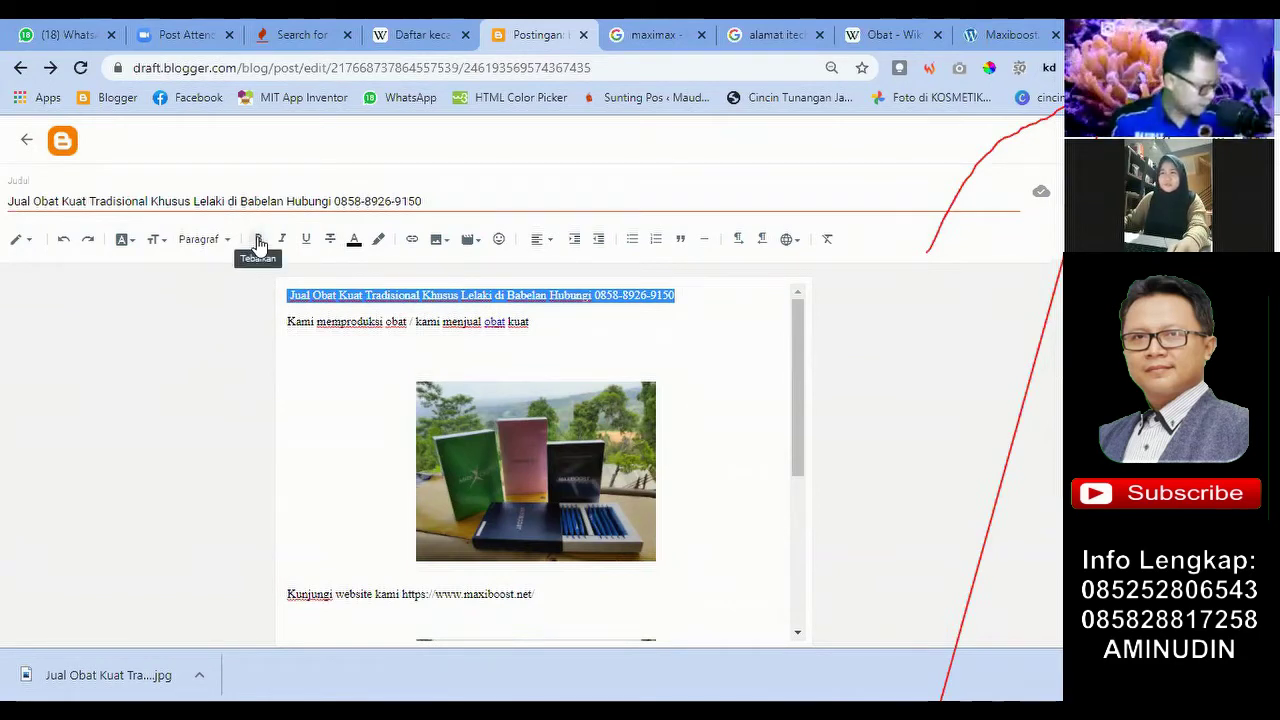
left_click(258, 243)
left_click(528, 341)
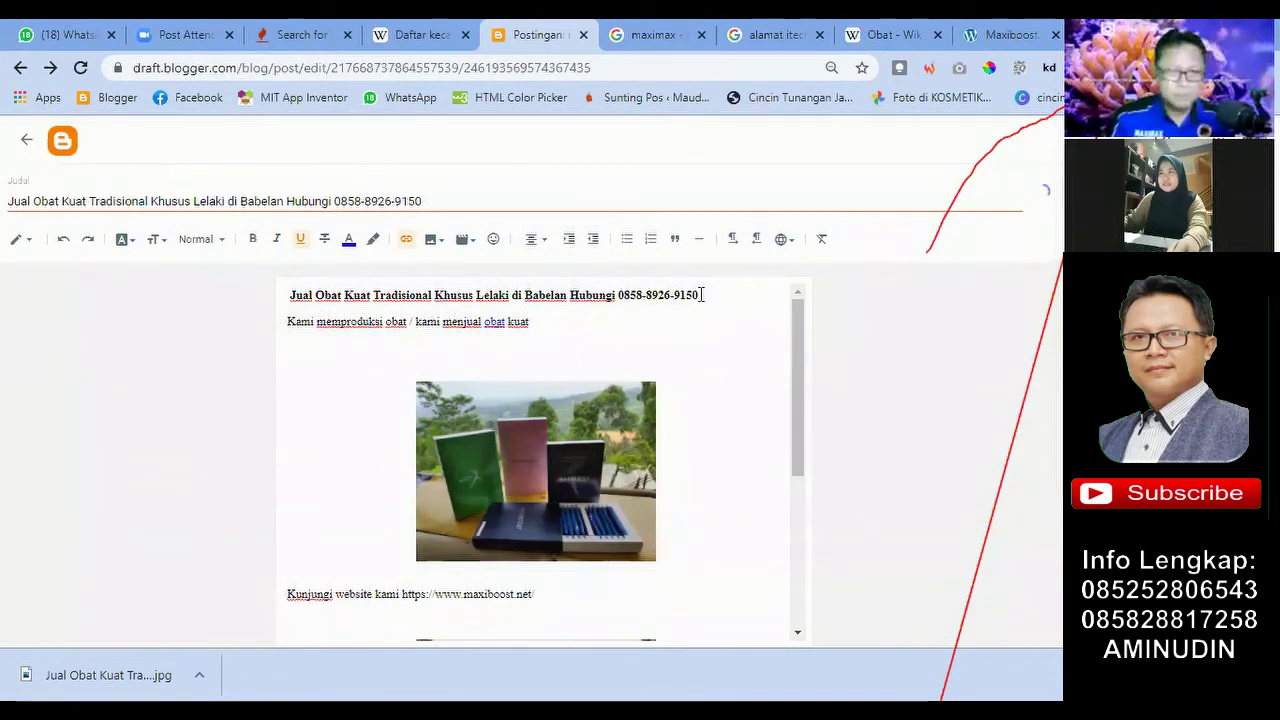
Step: Reselect the heading and toggle bold off and back on, leaving it bold
left_click_drag(717, 292, 281, 313)
left_click(295, 360)
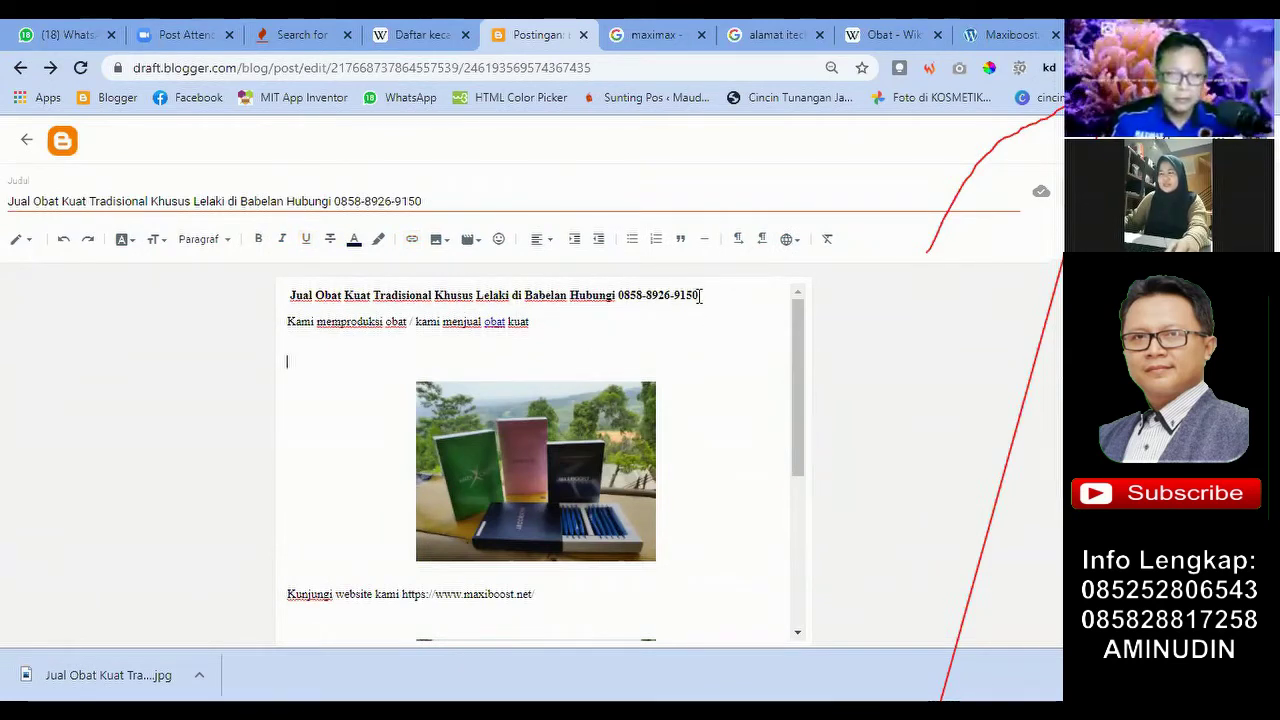
left_click_drag(701, 295, 260, 297)
left_click(259, 241)
left_click(259, 241)
left_click(349, 378)
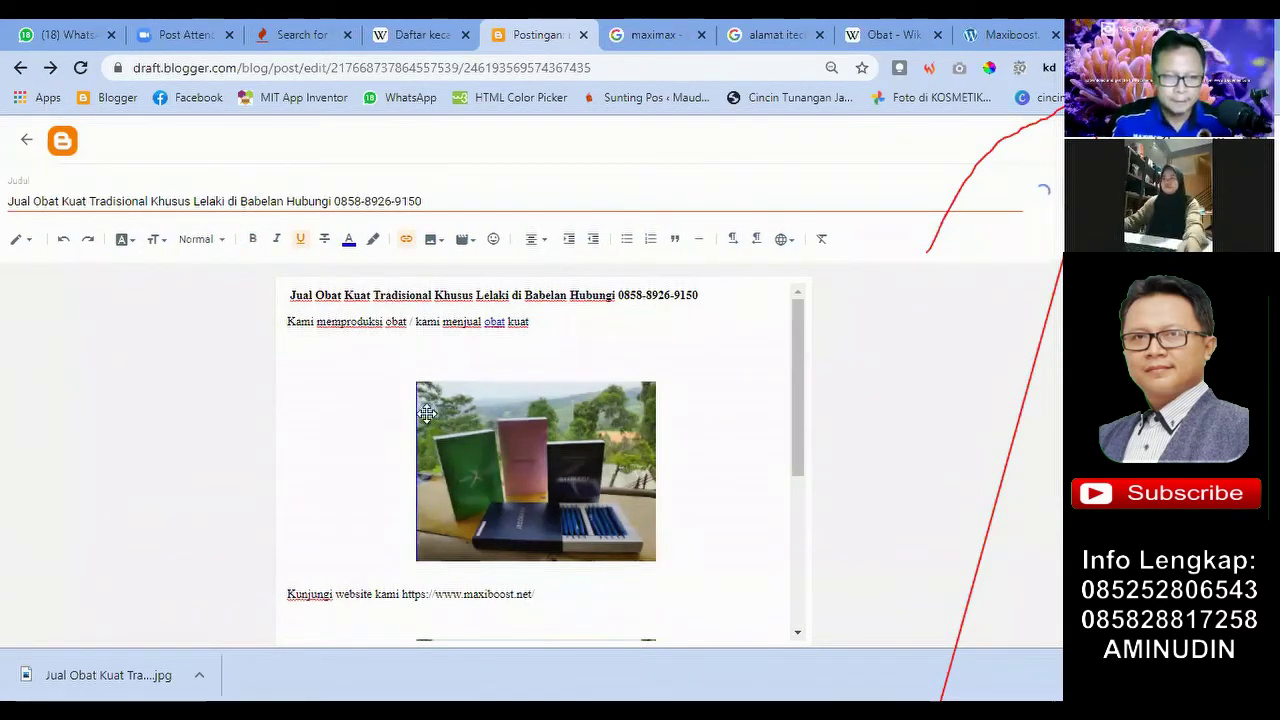
Step: Review the draft and check where the linked word 'obat' points
scroll(427, 413, "down", 3)
scroll(427, 413, "up", 3)
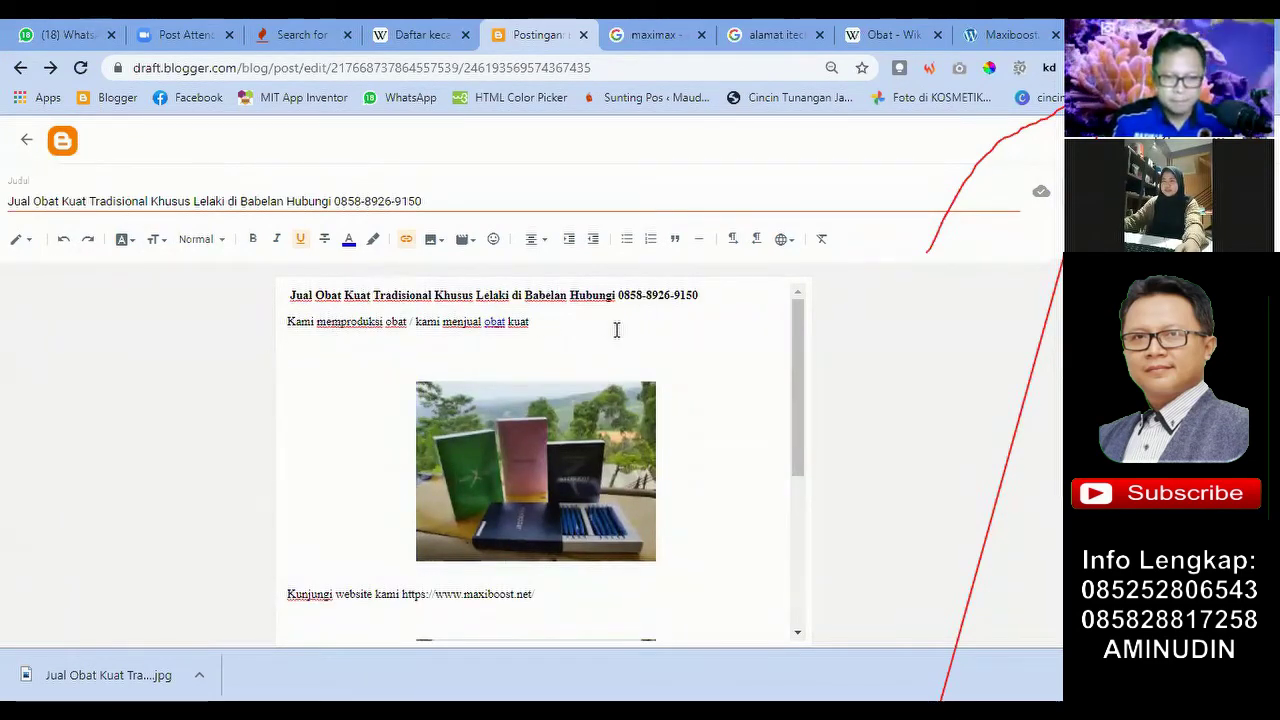
scroll(566, 340, "down", 2)
scroll(400, 426, "up", 2)
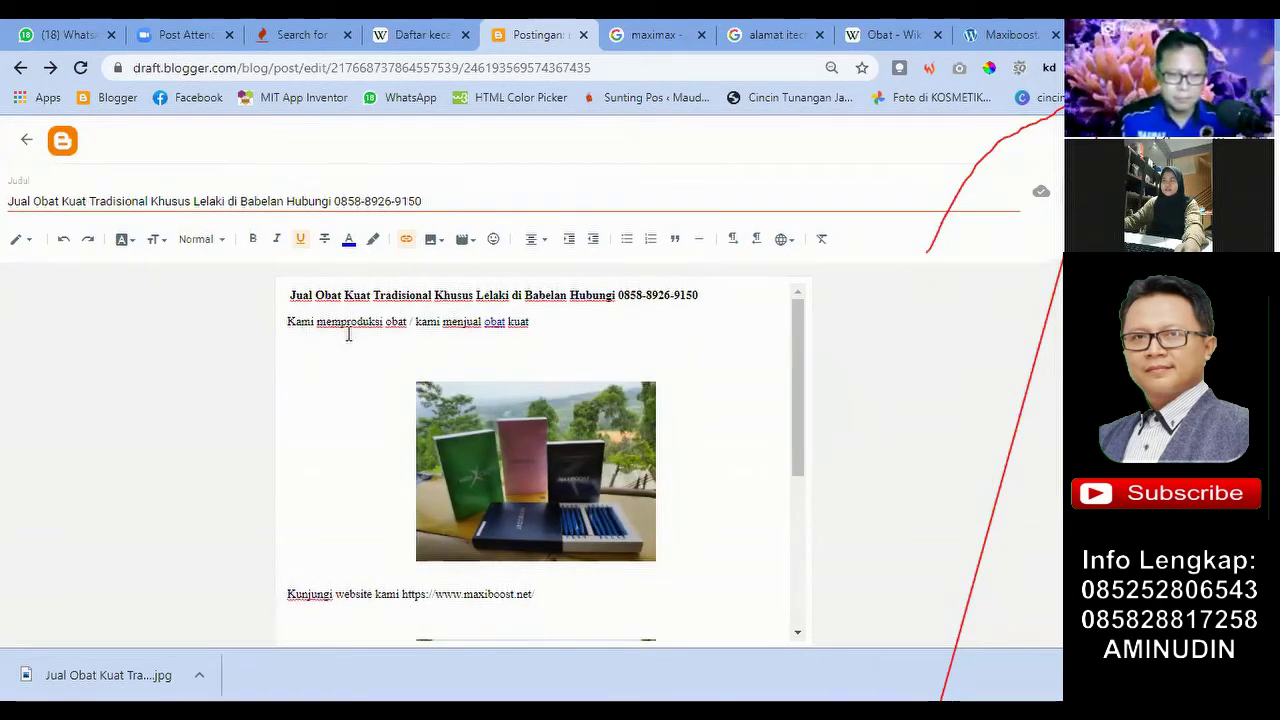
left_click(494, 324)
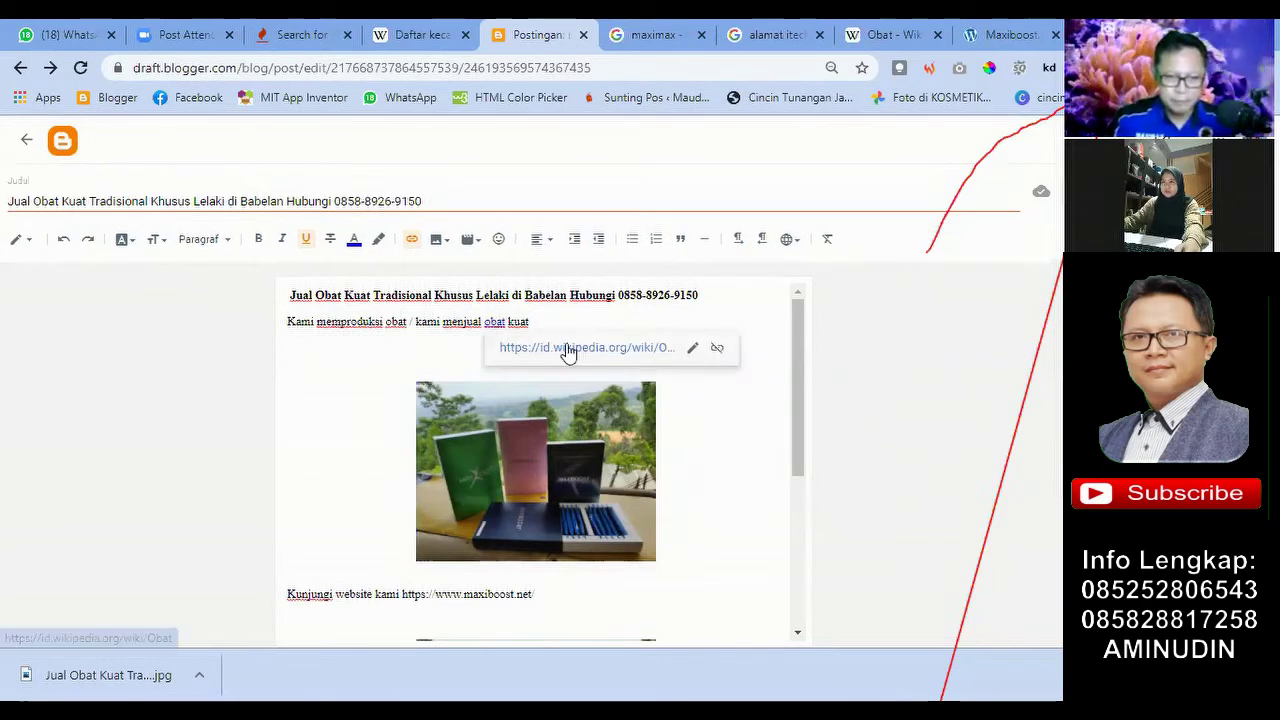
Step: Dismiss the link preview, select the heading from 'Jual', and open a new browser tab
left_click(350, 382)
scroll(717, 408, "down", 3)
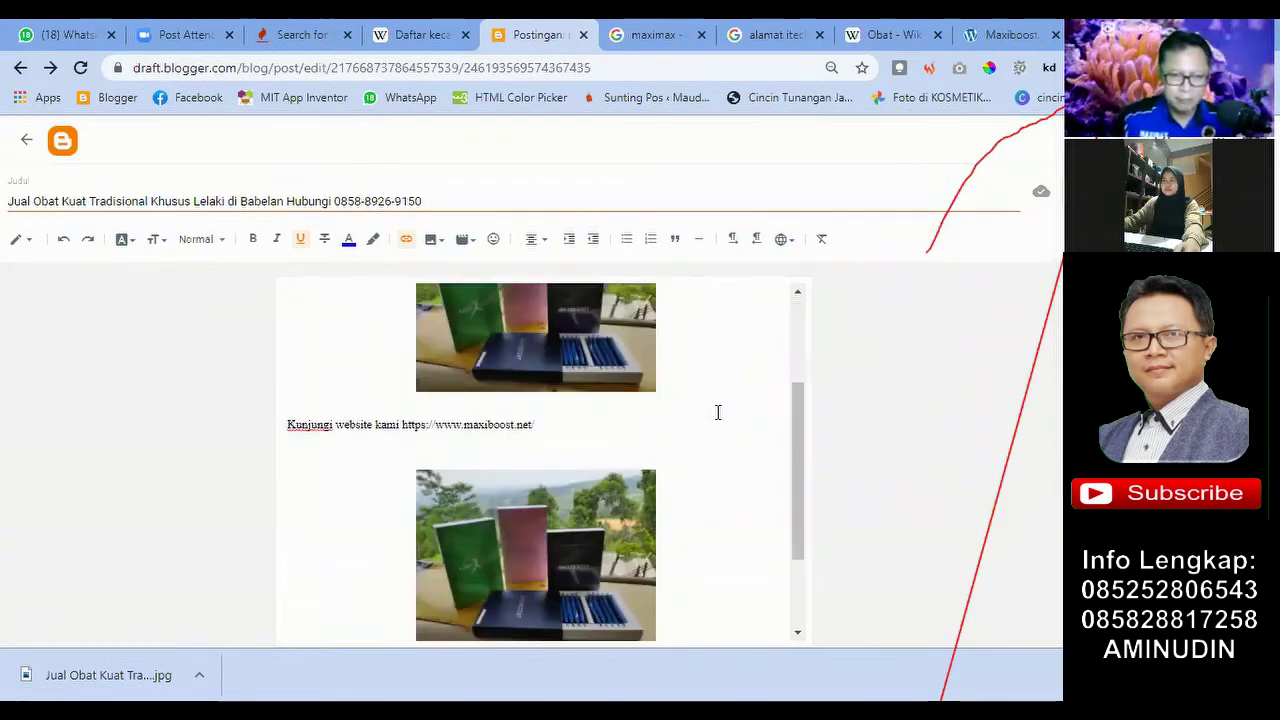
scroll(712, 416, "up", 3)
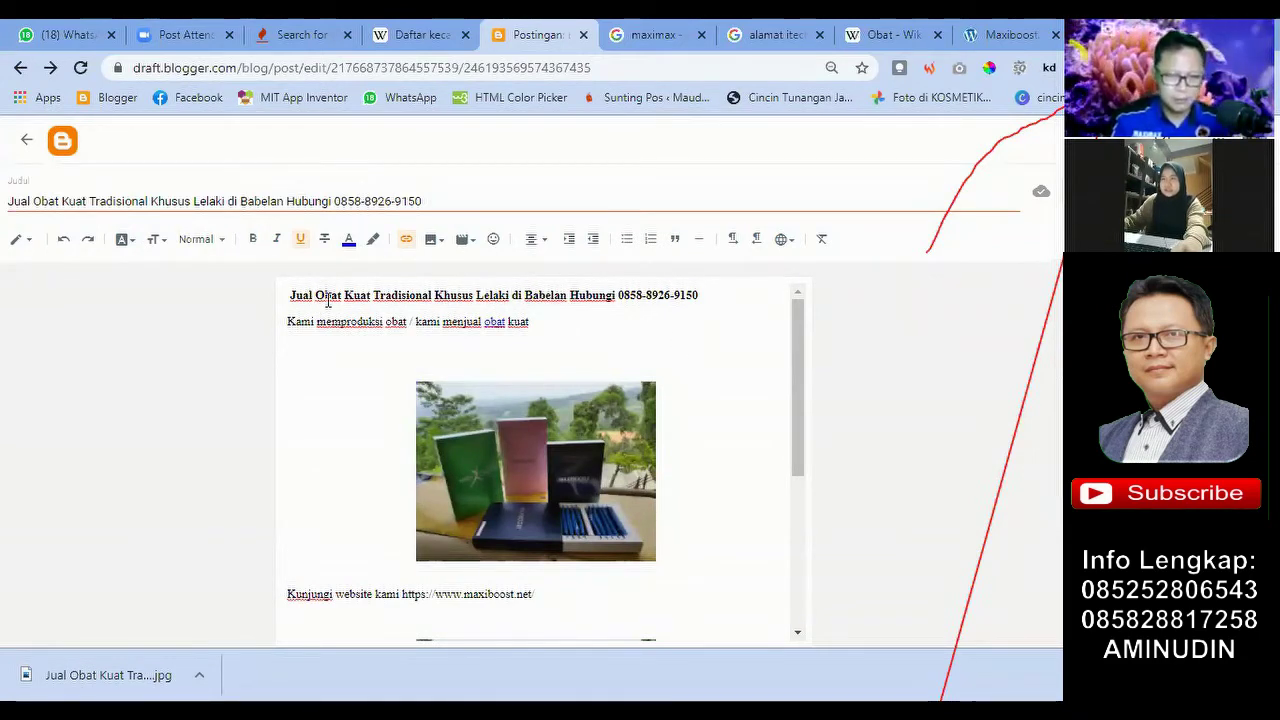
left_click_drag(316, 295, 510, 295)
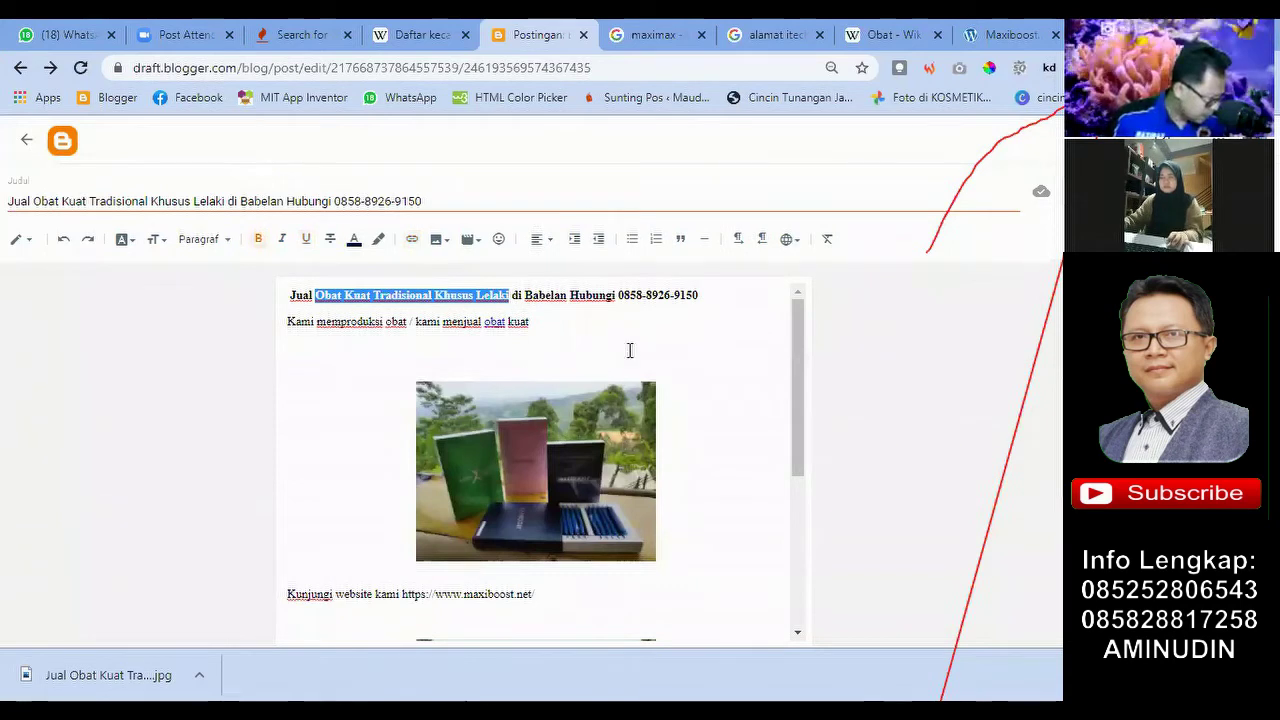
left_click(600, 314)
left_click_drag(289, 295, 565, 296)
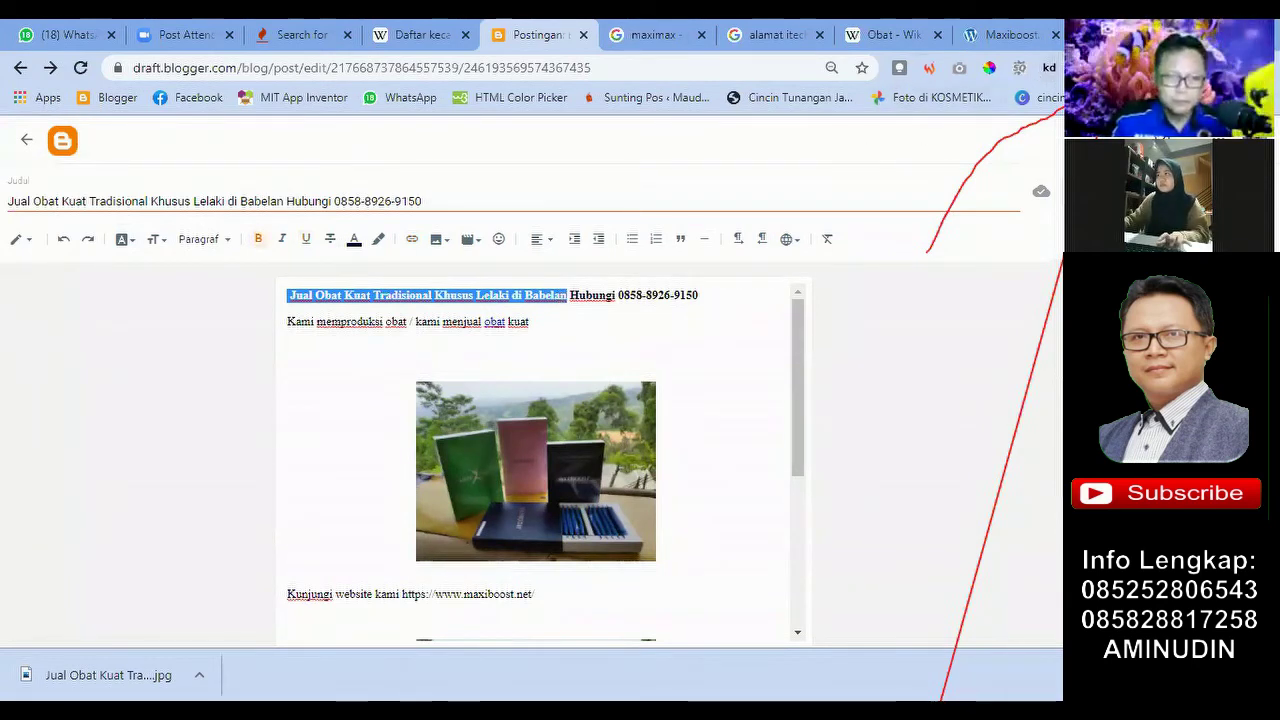
key("ctrl+t")
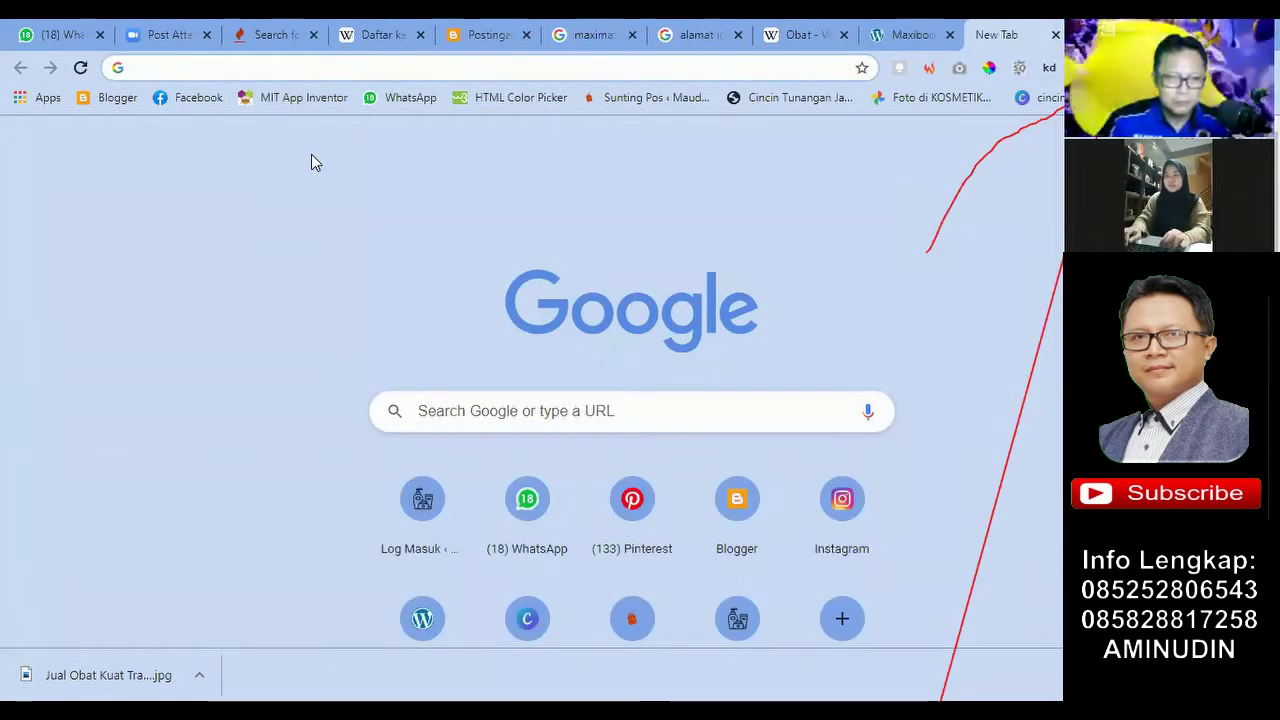
Step: Go to google.com and paste the full post title as the search query
type("google.com")
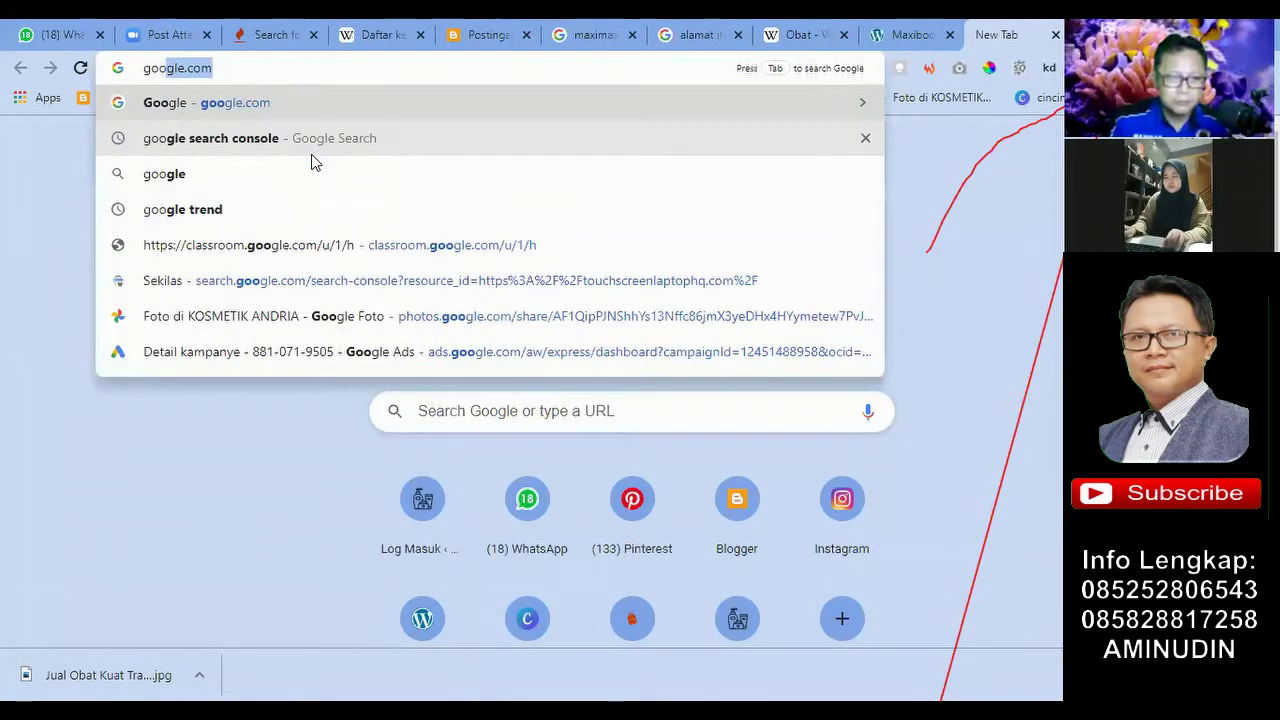
key("Return")
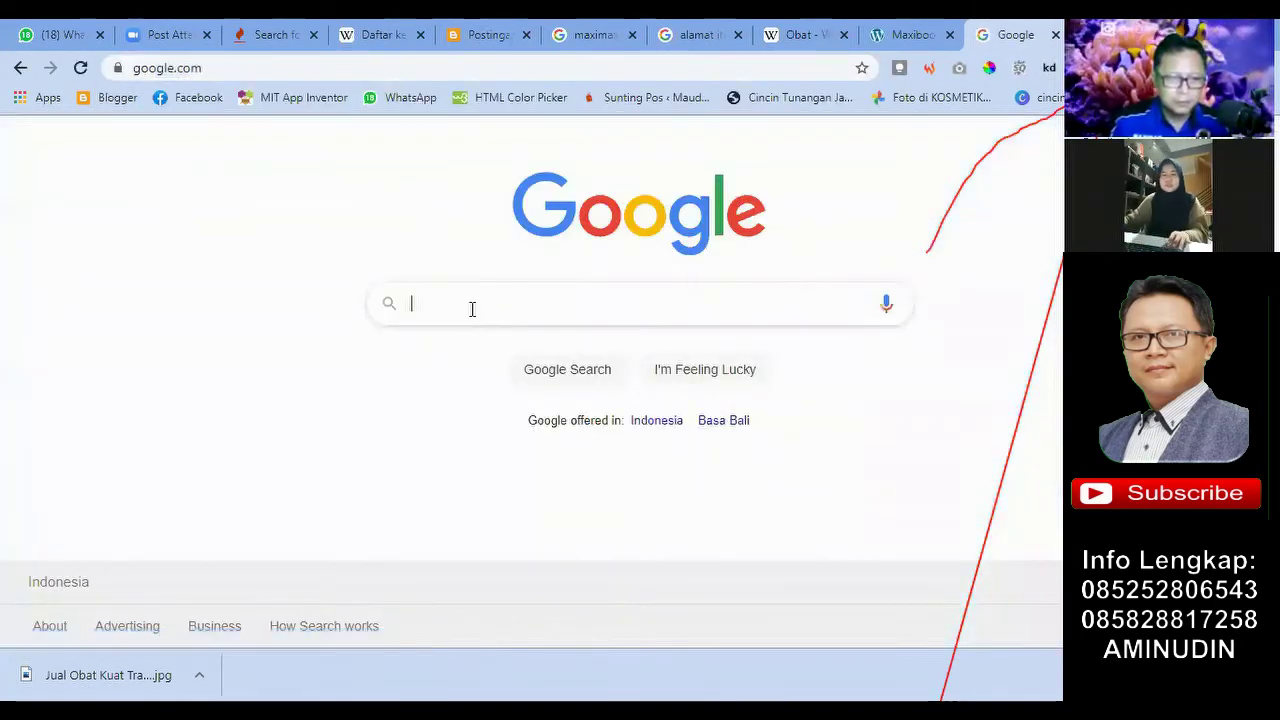
type("Jual Obat Kuat Tradisional Khusus Lelaki di Babelan")
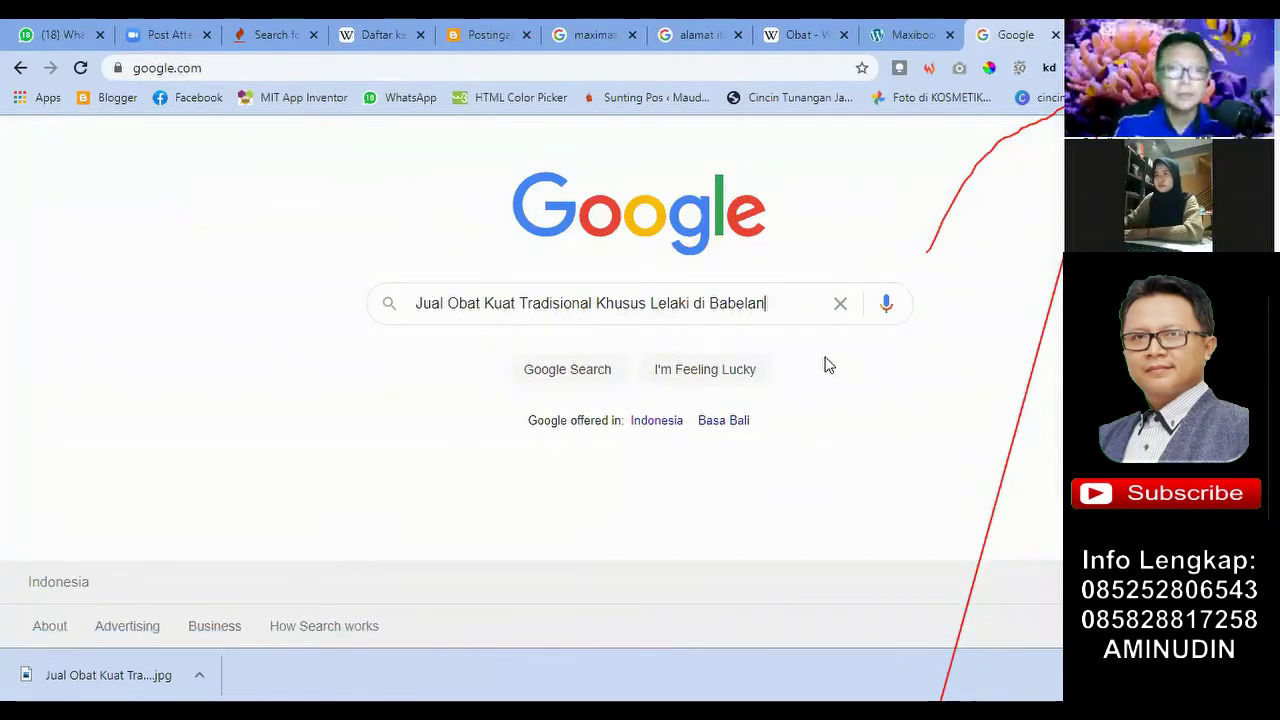
Step: Trim the query to 'Jual Obat Kuat' and return to the Blogger draft
double_click(425, 305)
left_click(783, 303)
left_click_drag(783, 303, 522, 314)
key("BackSpace")
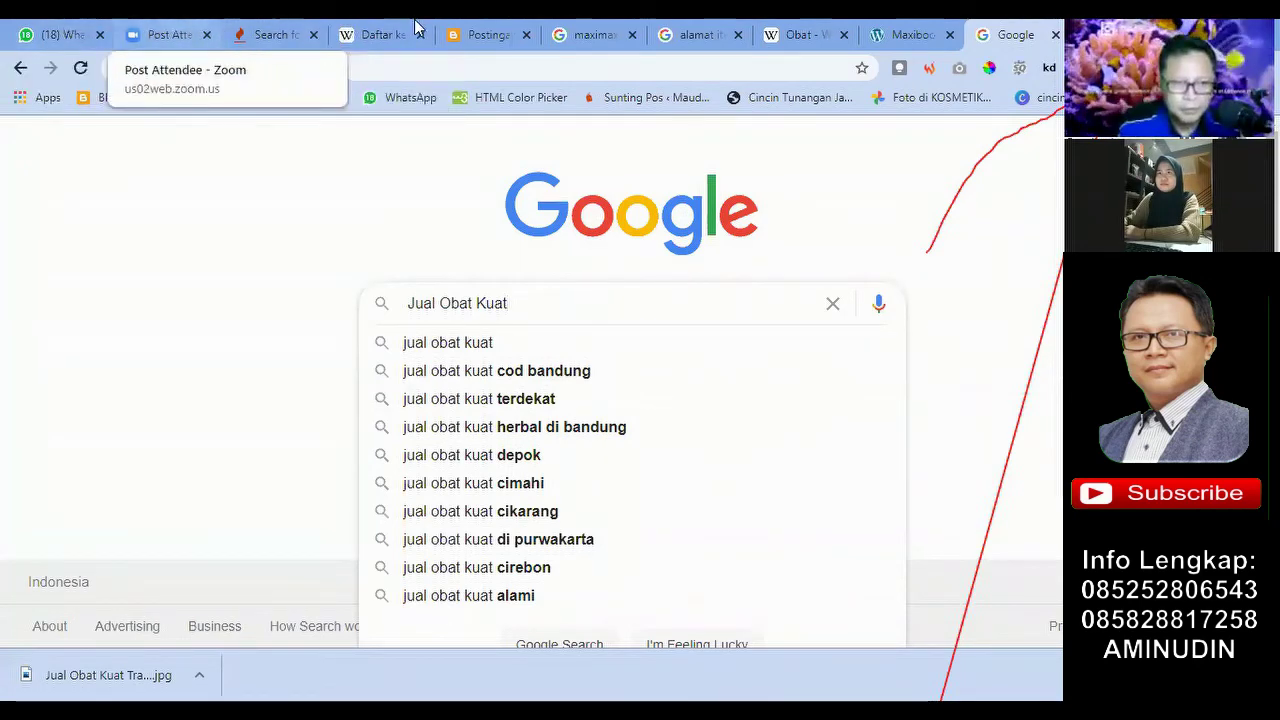
left_click(453, 36)
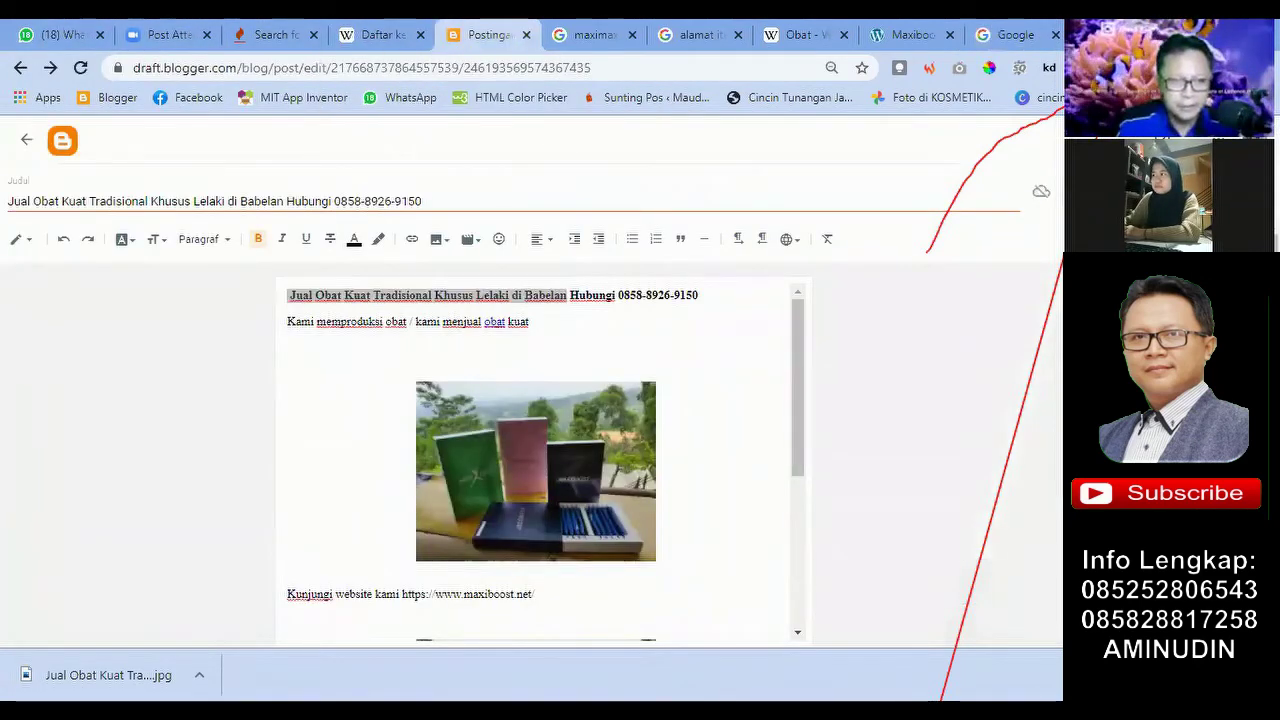
left_click(1014, 36)
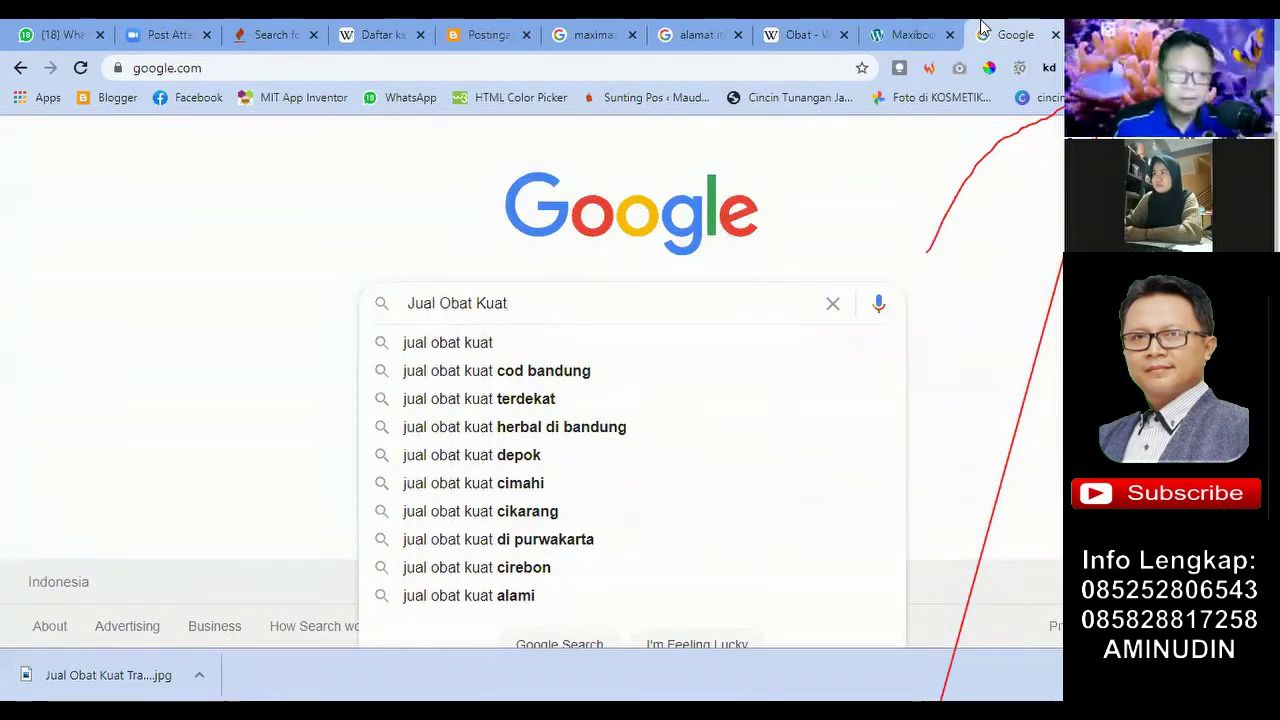
left_click(905, 34)
left_click(795, 34)
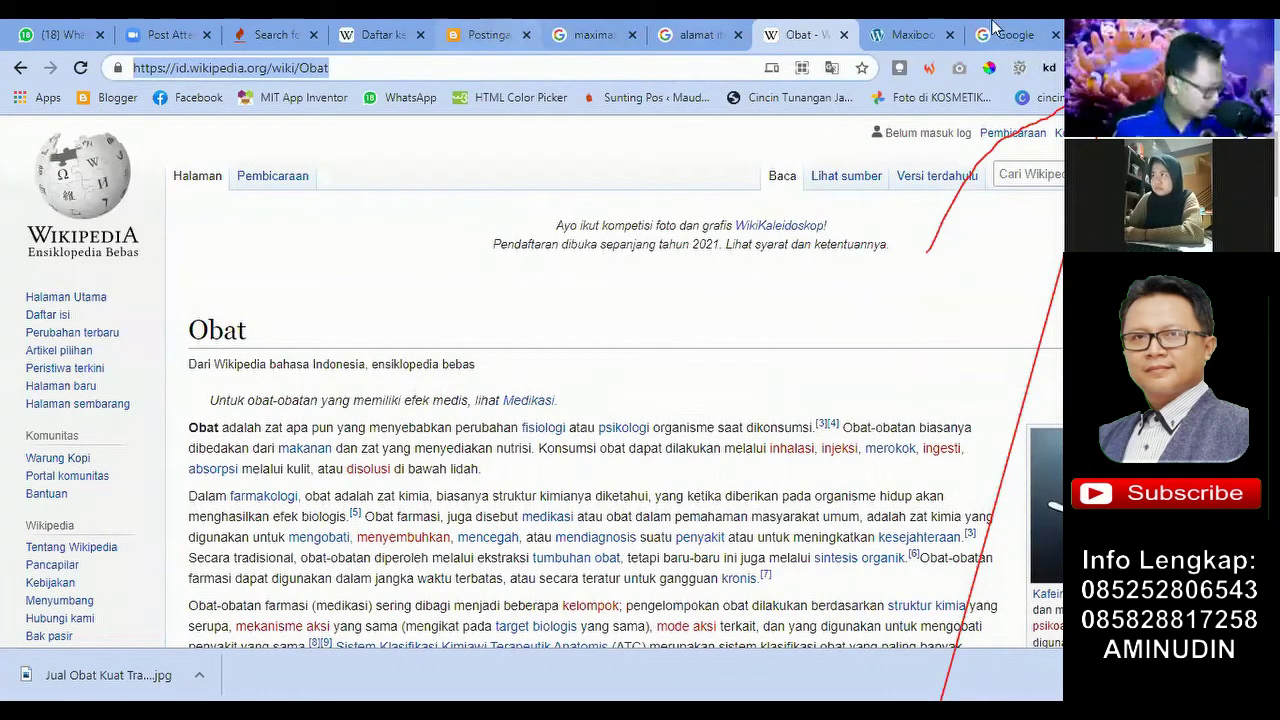
left_click(998, 32)
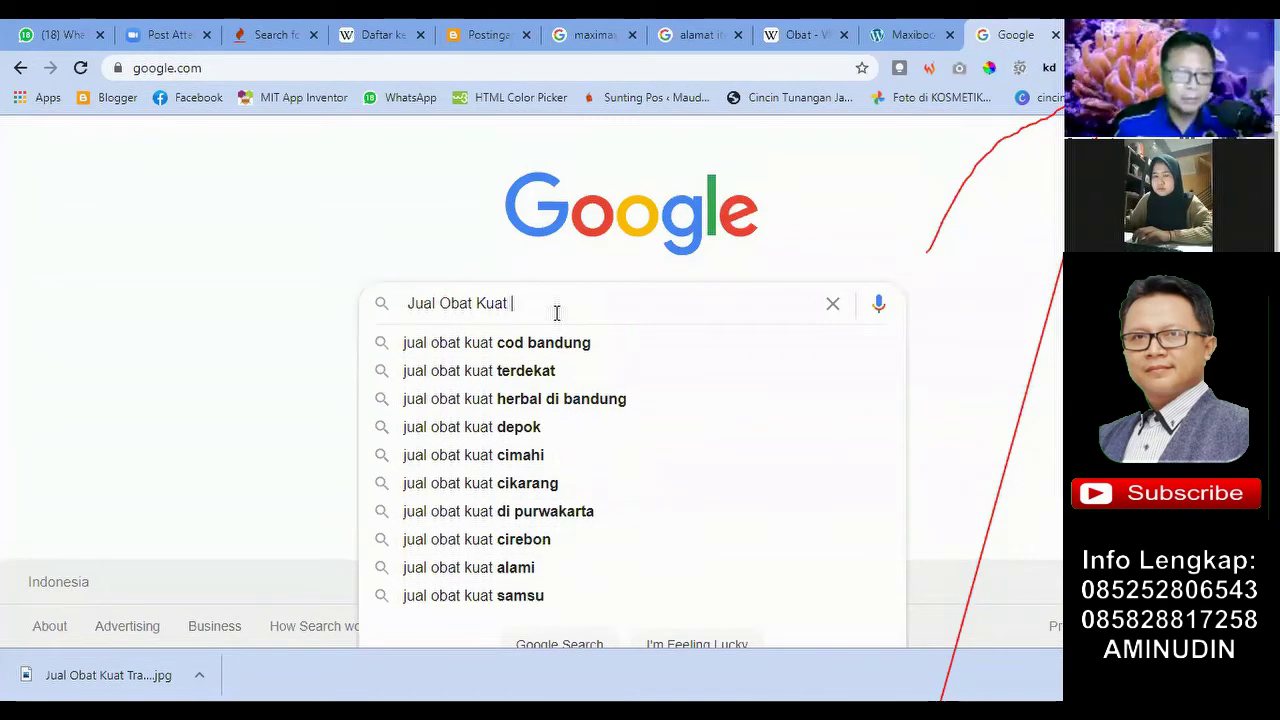
left_click(806, 234)
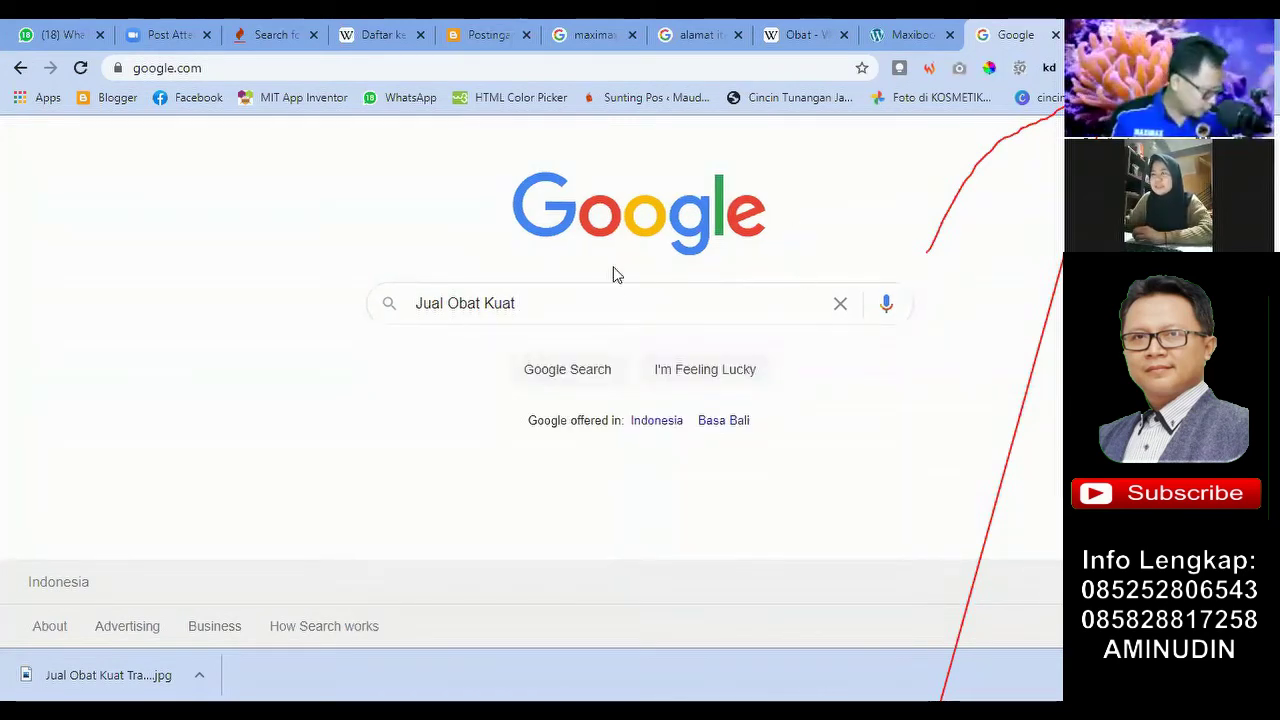
left_click(600, 305)
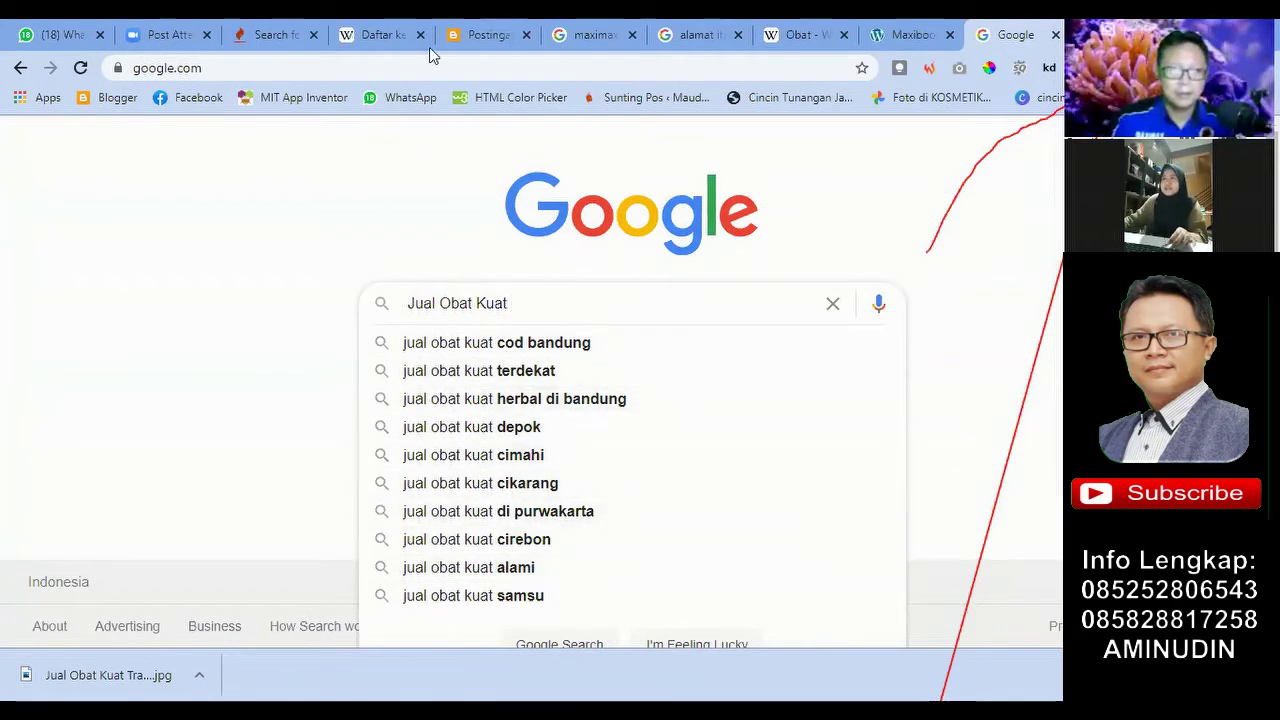
left_click(490, 34)
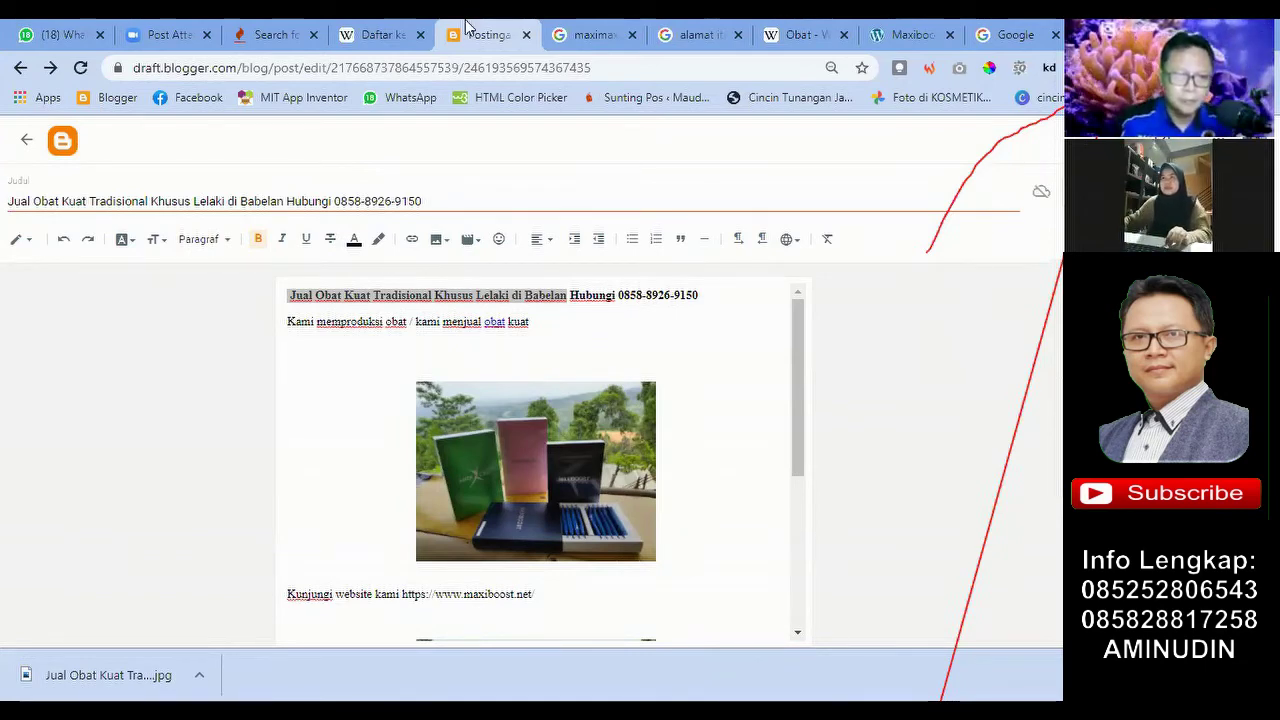
left_click(410, 27)
scroll(298, 385, "down", 5)
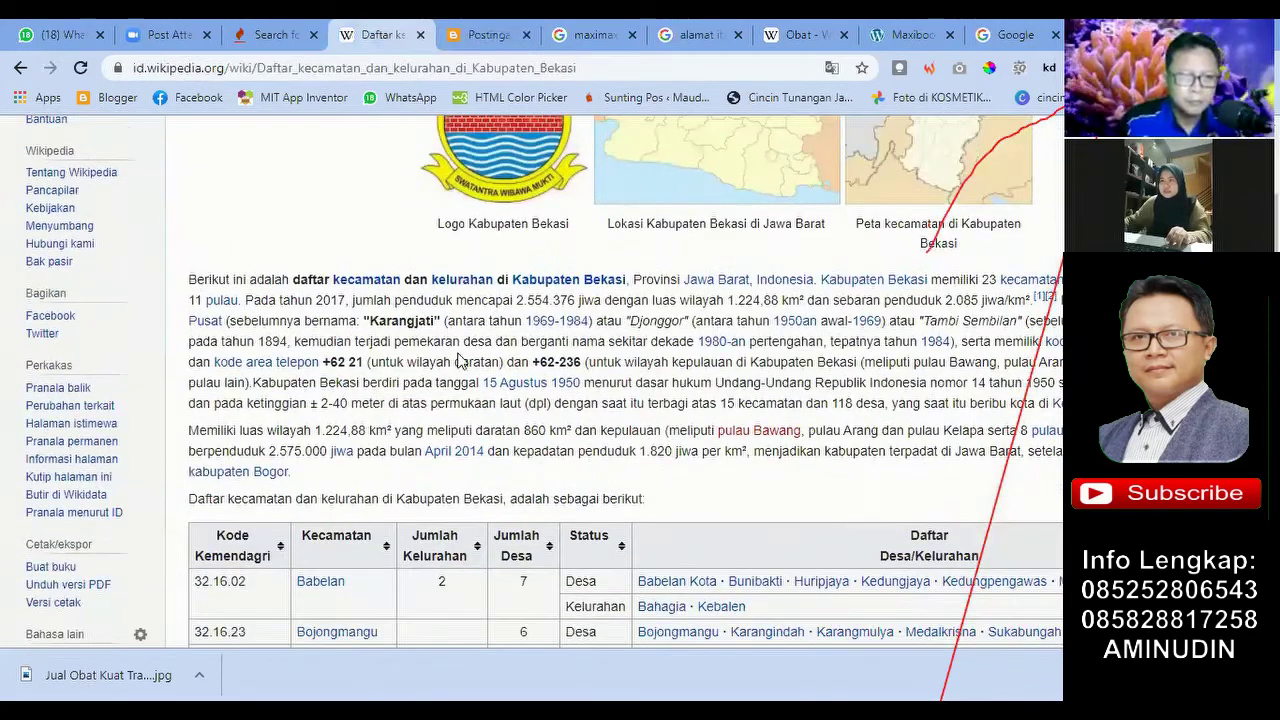
scroll(298, 385, "down", 3)
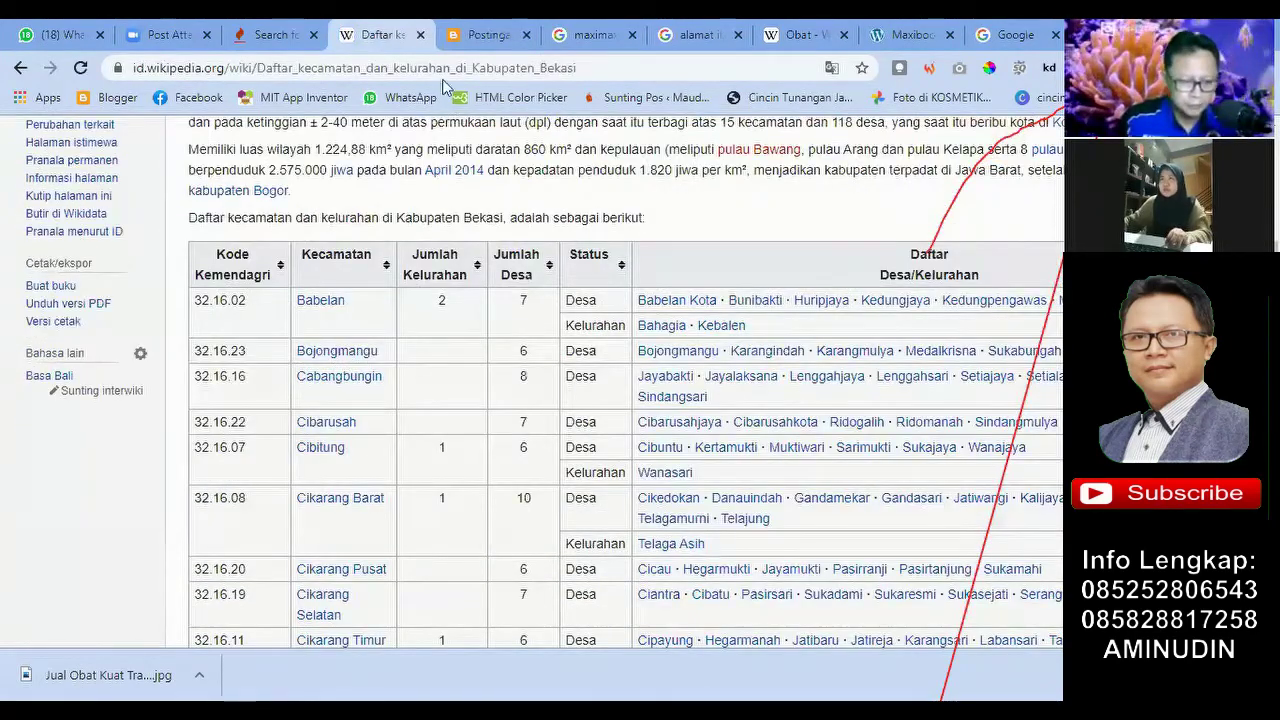
left_click(511, 27)
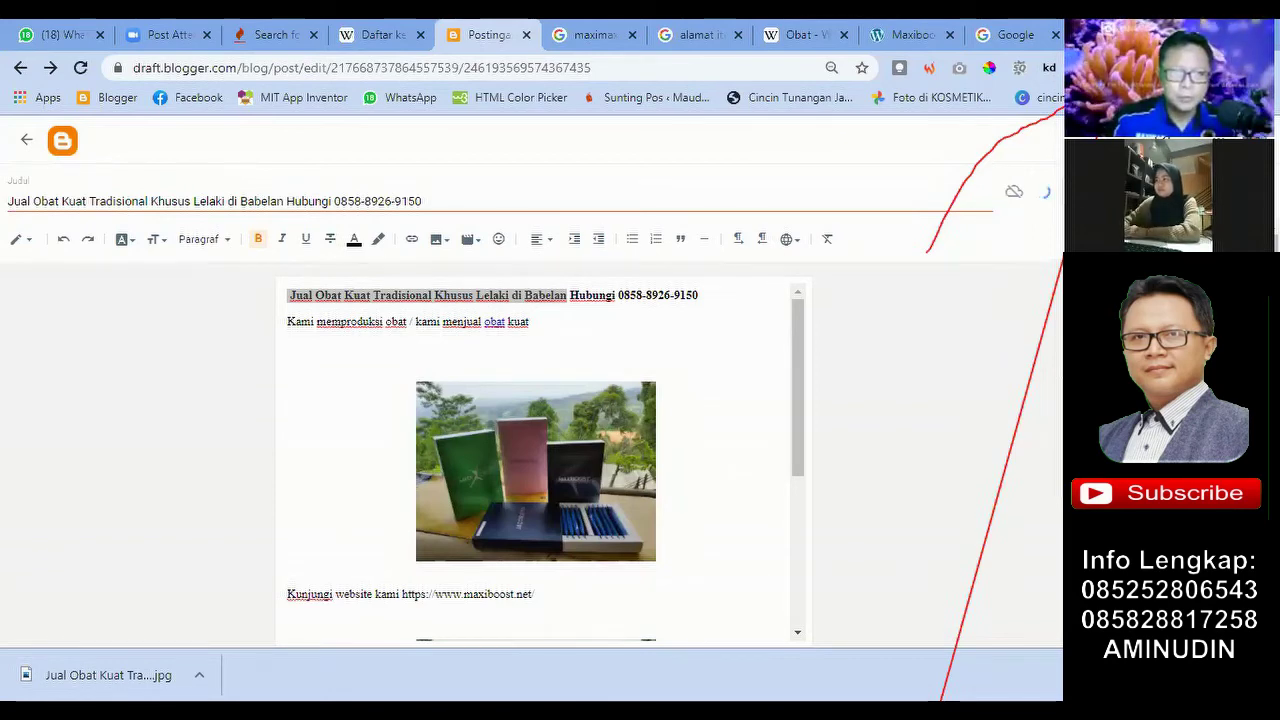
left_click(1012, 27)
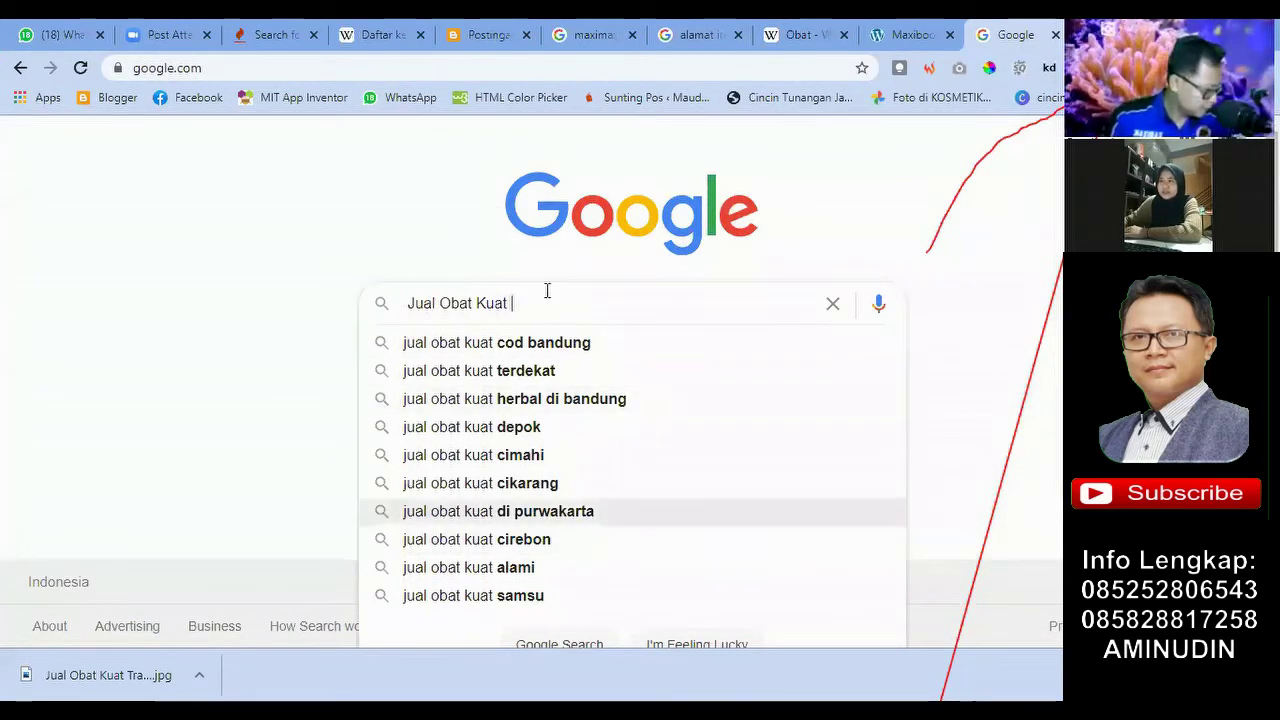
right_click(495, 331)
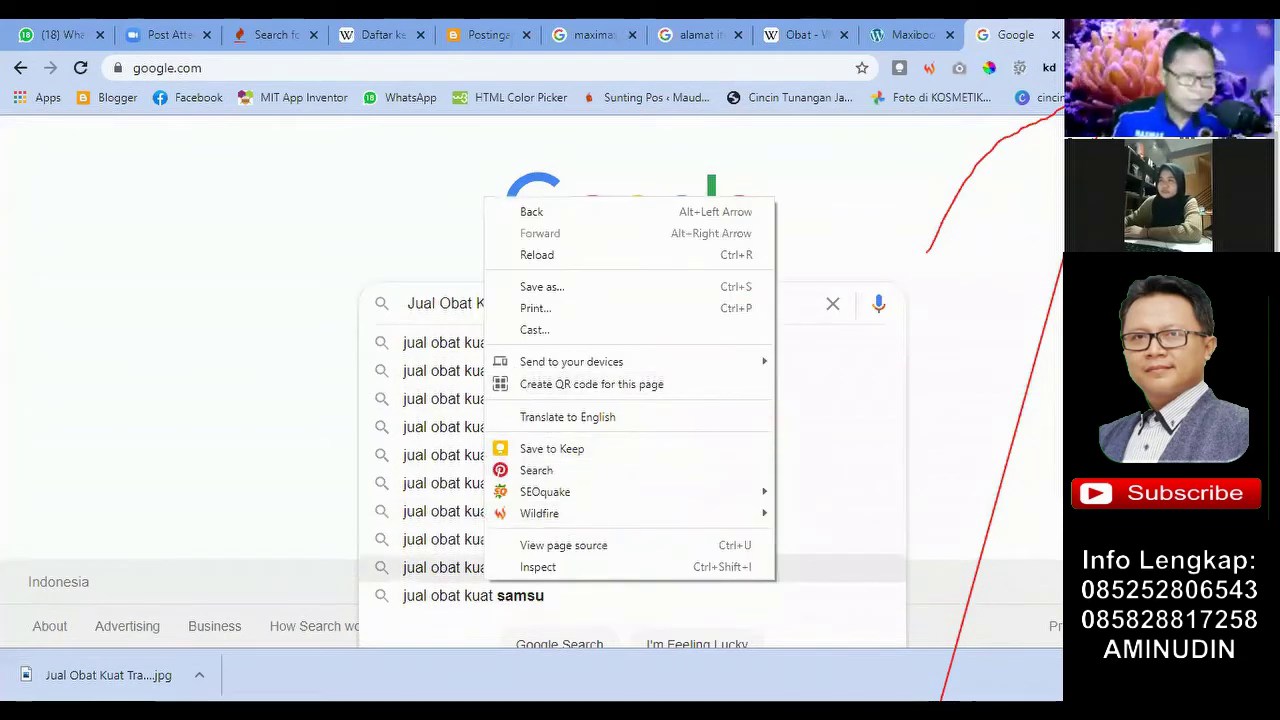
left_click(1003, 360)
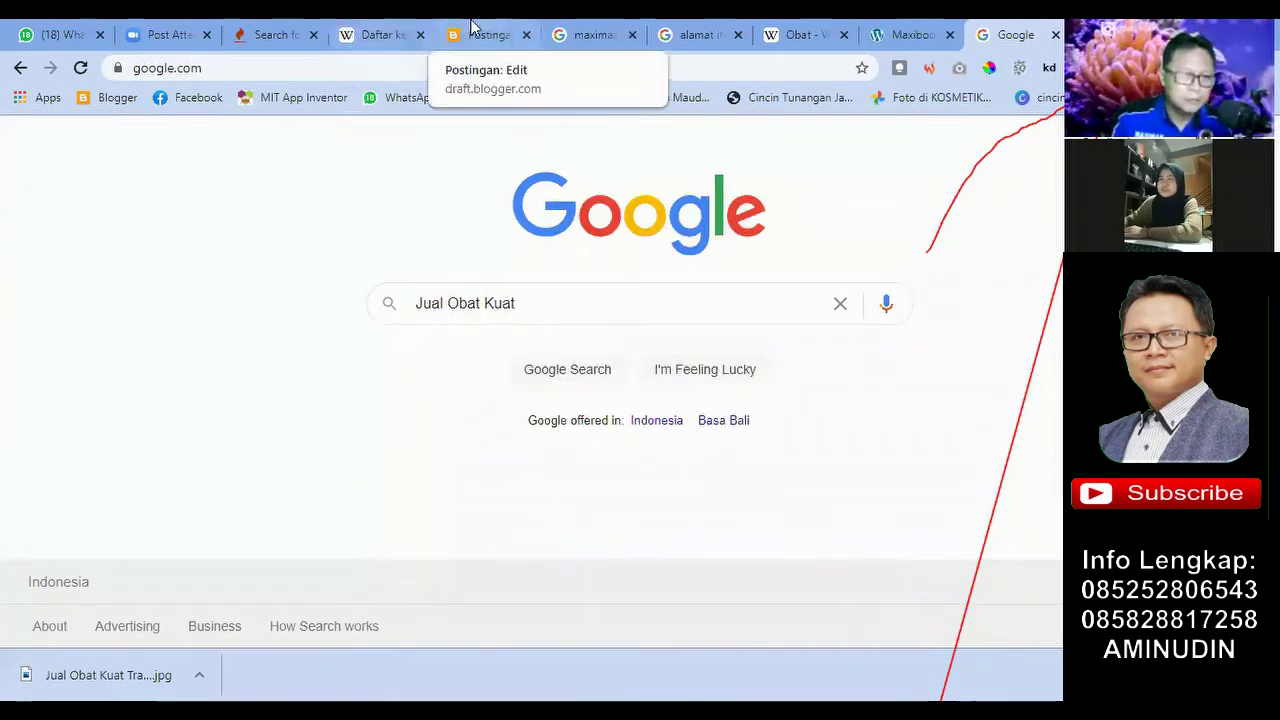
left_click(482, 34)
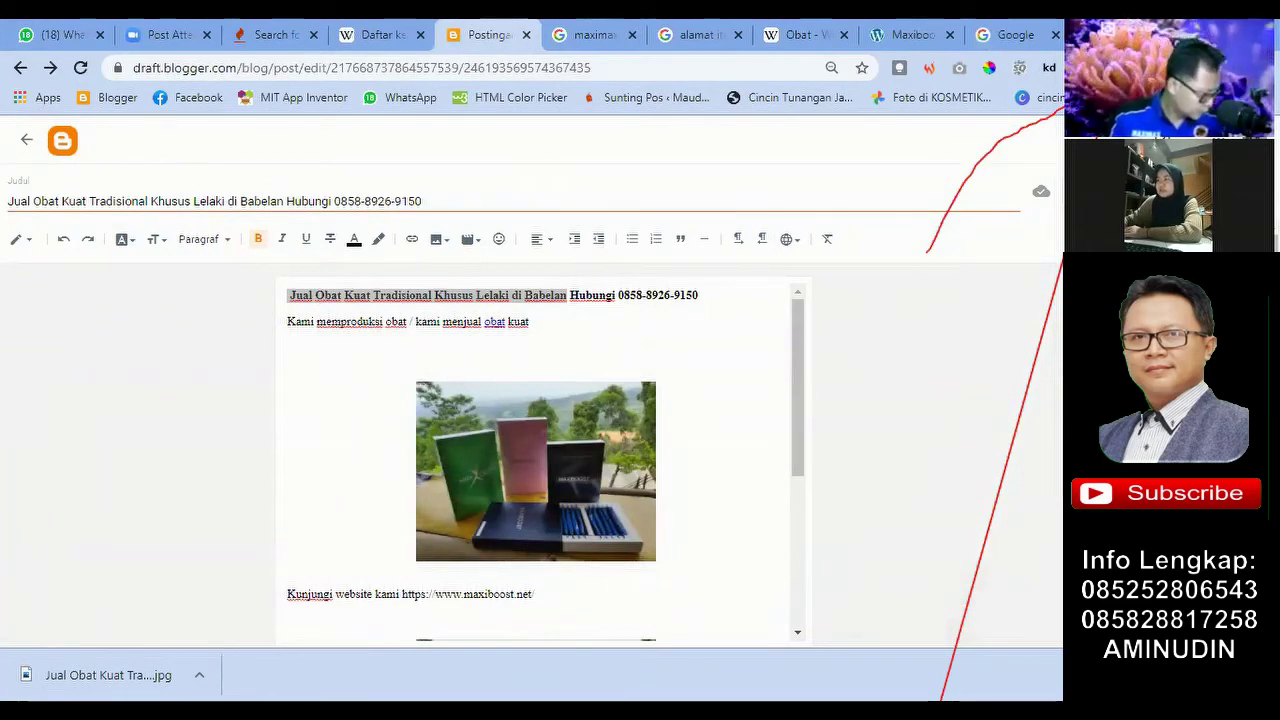
left_click(383, 34)
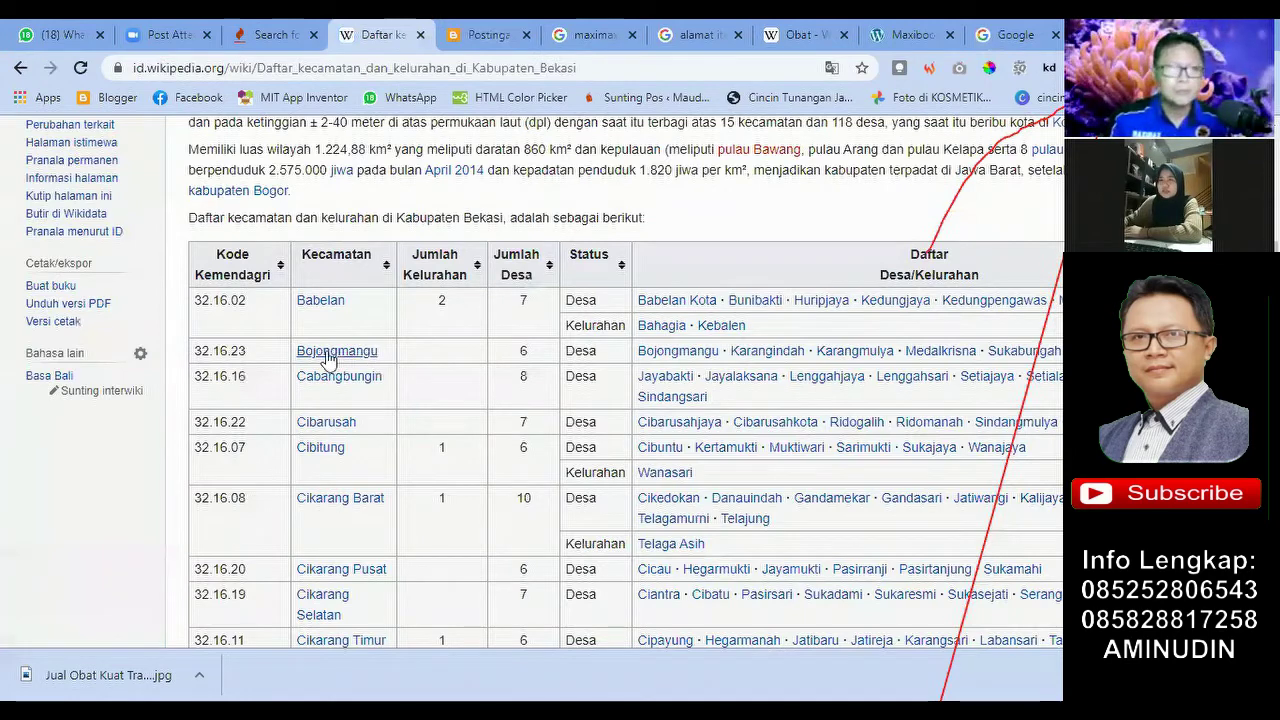
left_click(488, 34)
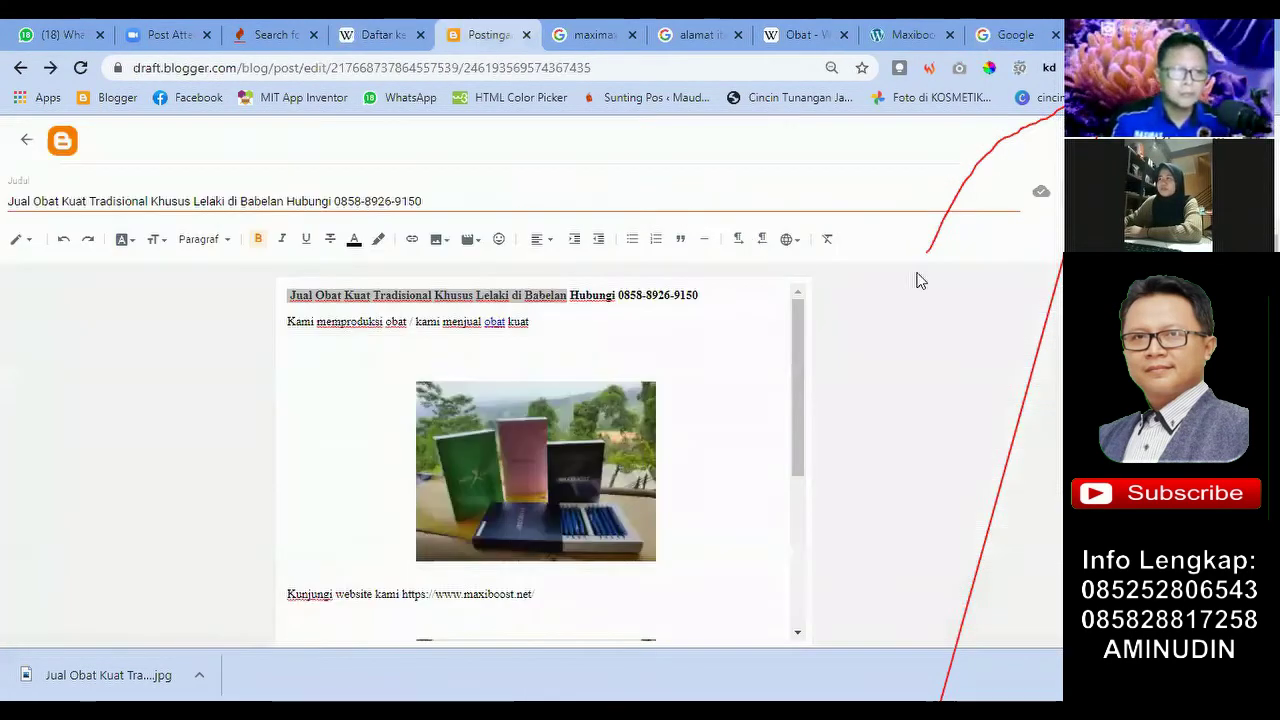
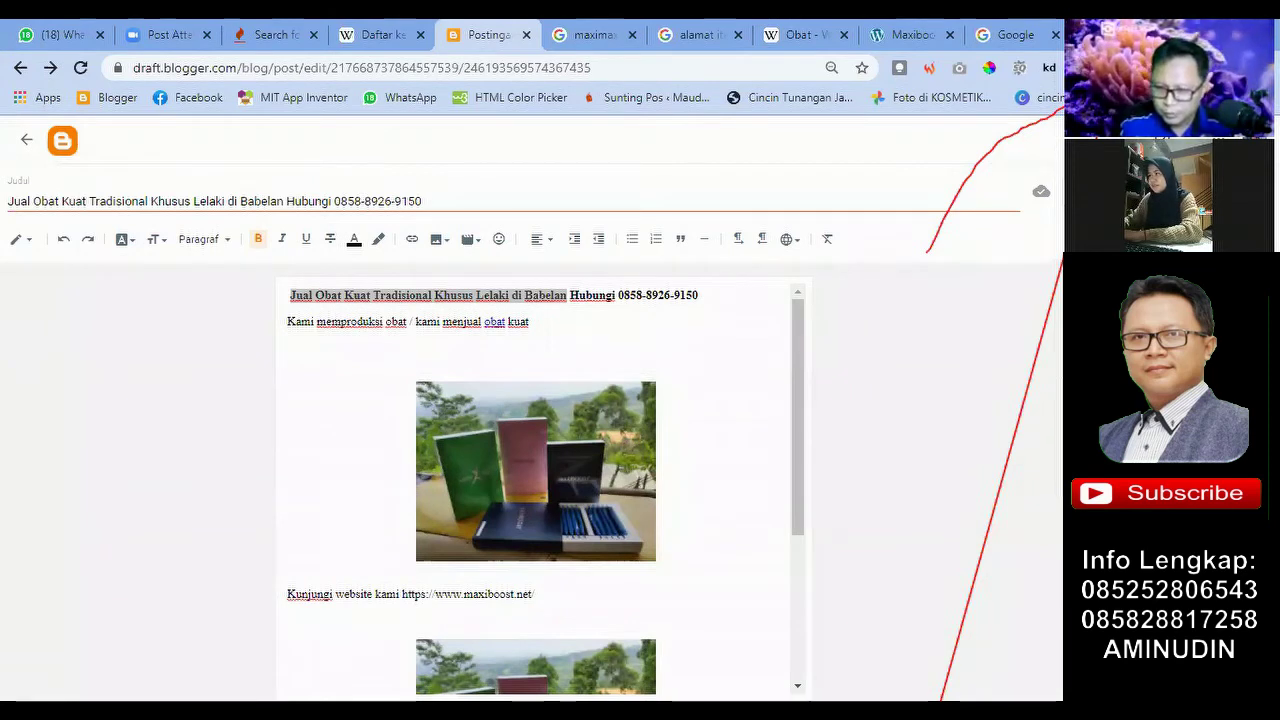
Step: Deselect the heading, scroll through the draft to review it, and start publishing
left_click(703, 398)
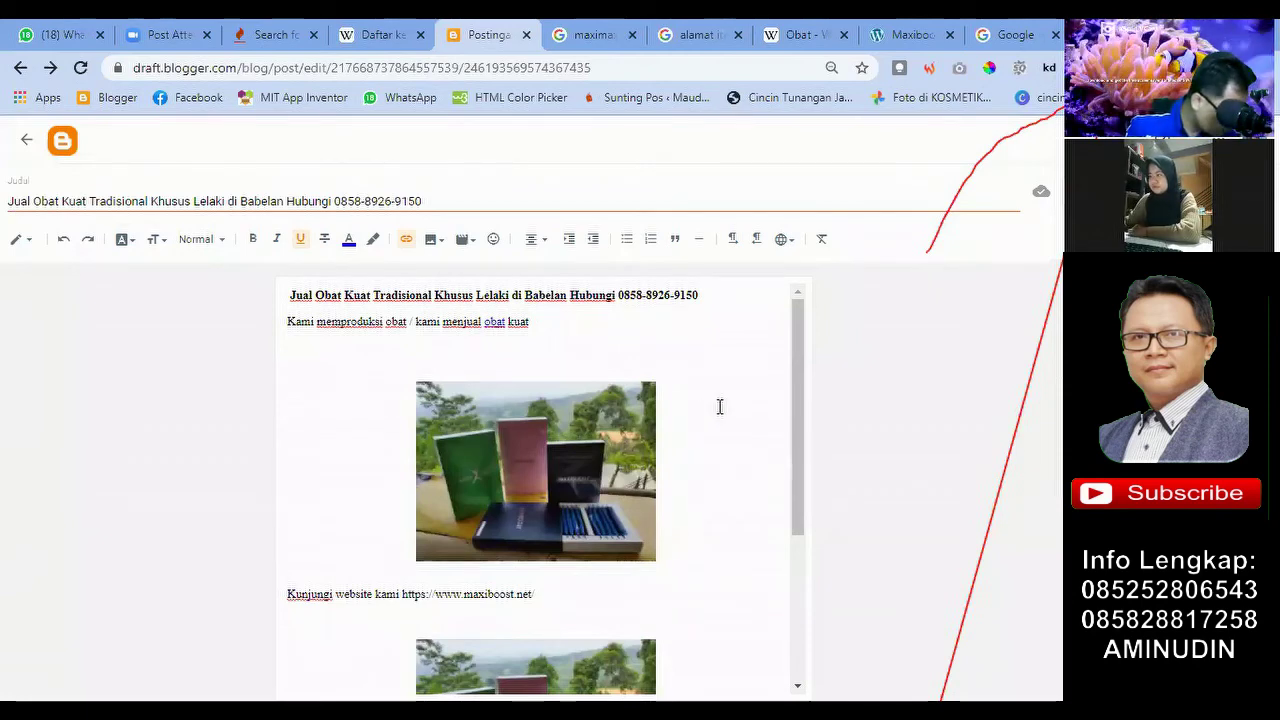
scroll(643, 340, "down", 3)
scroll(643, 340, "up", 3)
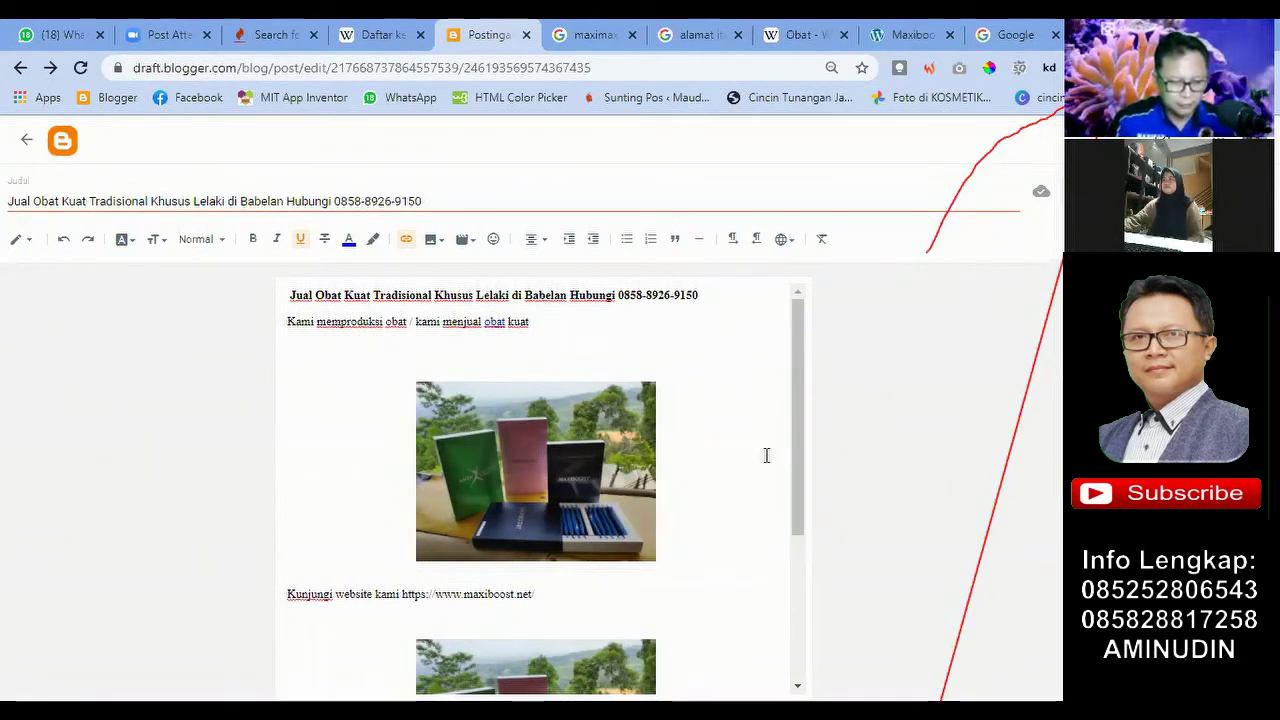
scroll(615, 416, "down", 3)
scroll(960, 549, "up", 1)
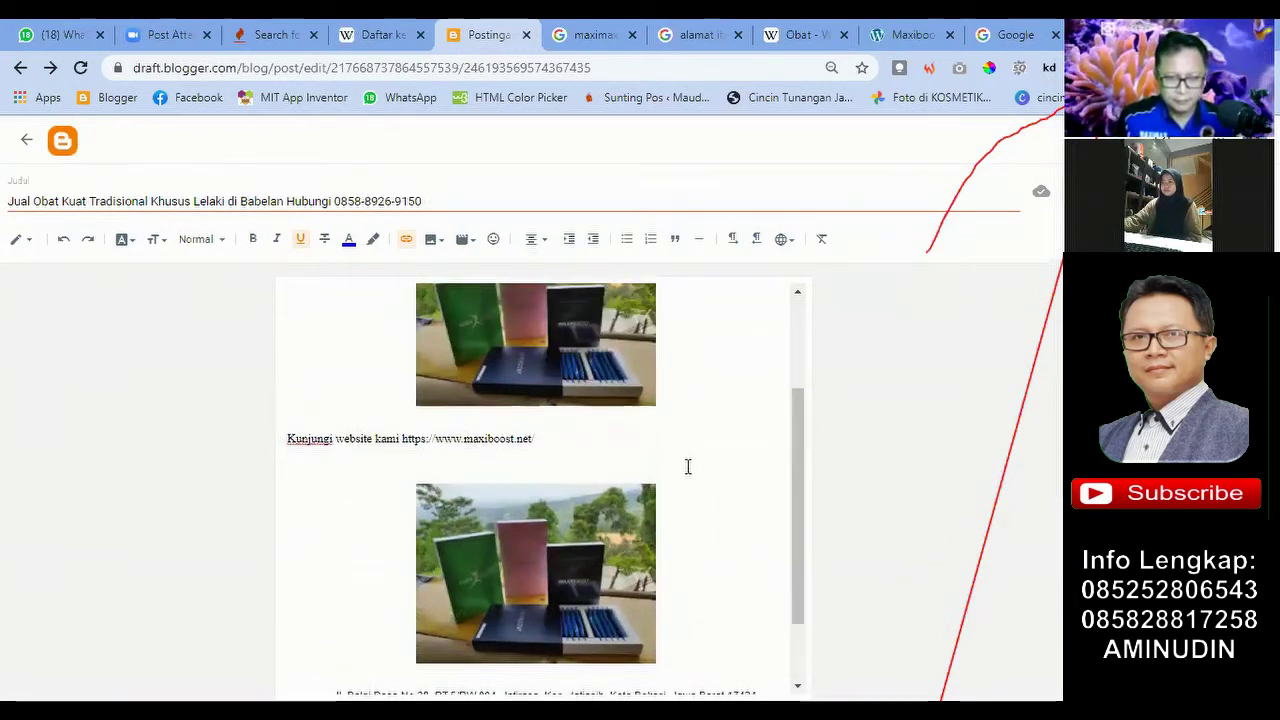
scroll(582, 467, "down", 1)
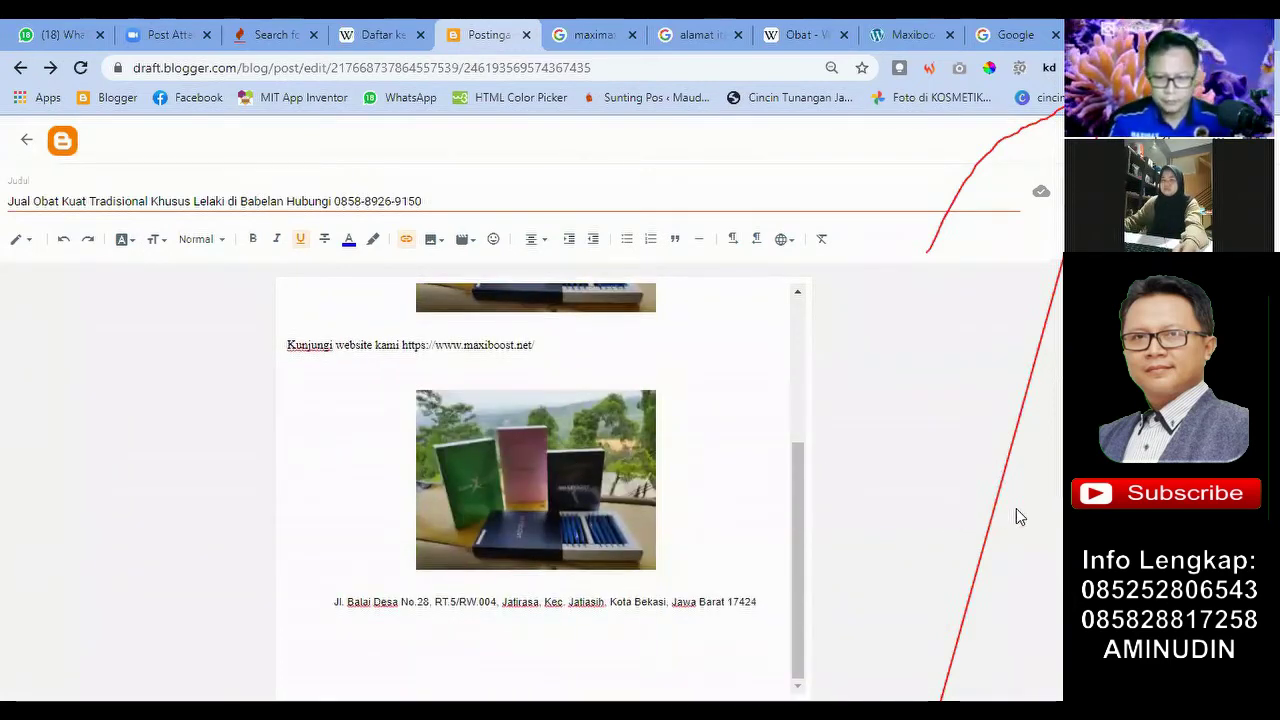
scroll(663, 463, "up", 3)
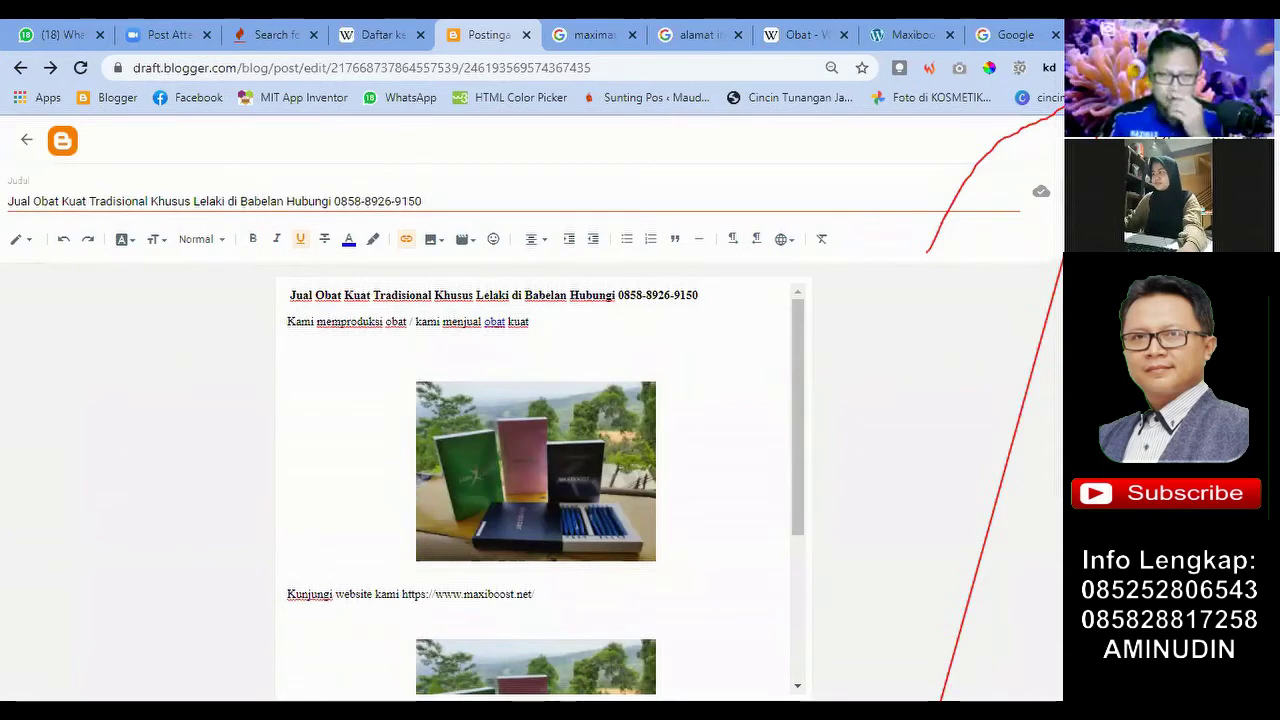
scroll(712, 485, "down", 1)
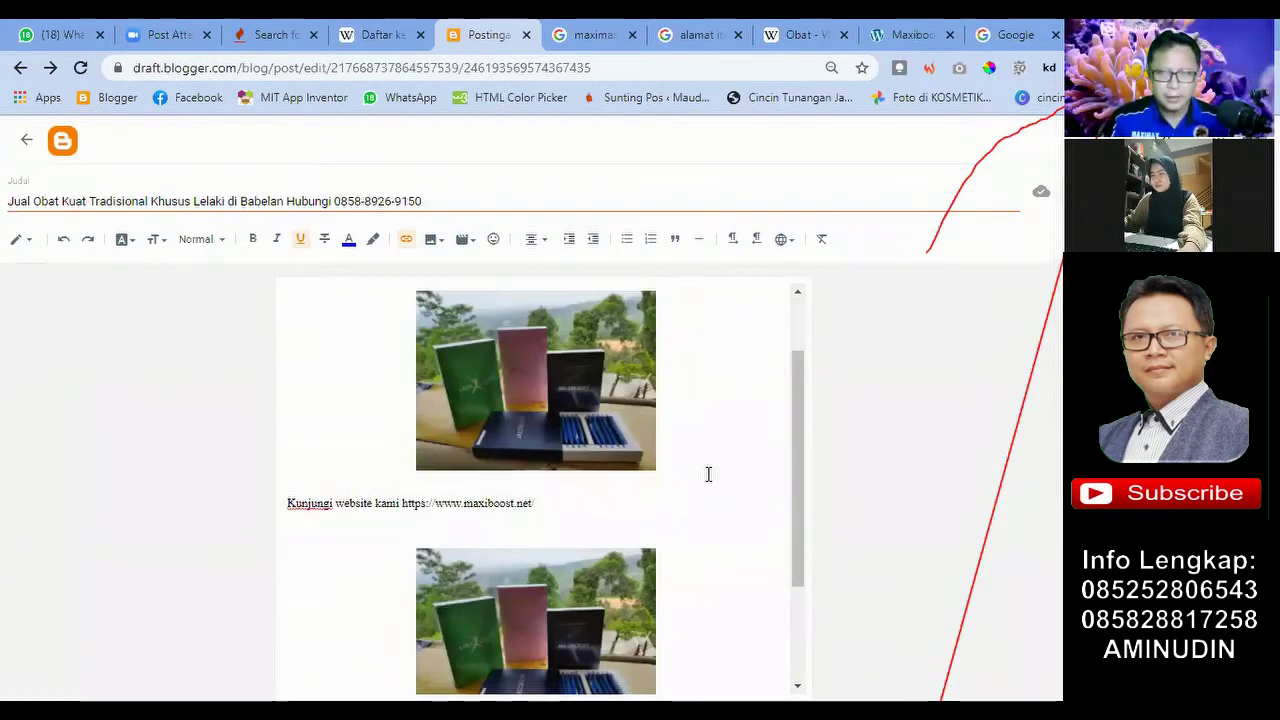
scroll(708, 474, "up", 1)
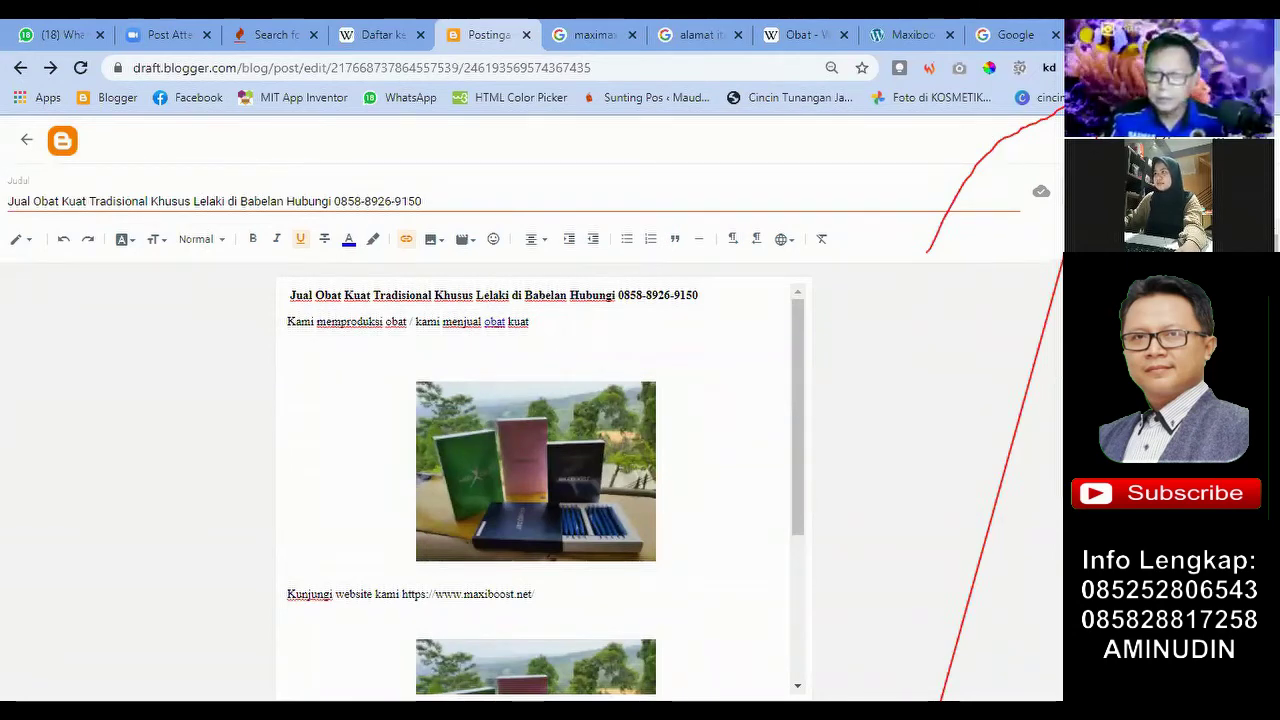
left_click(1110, 140)
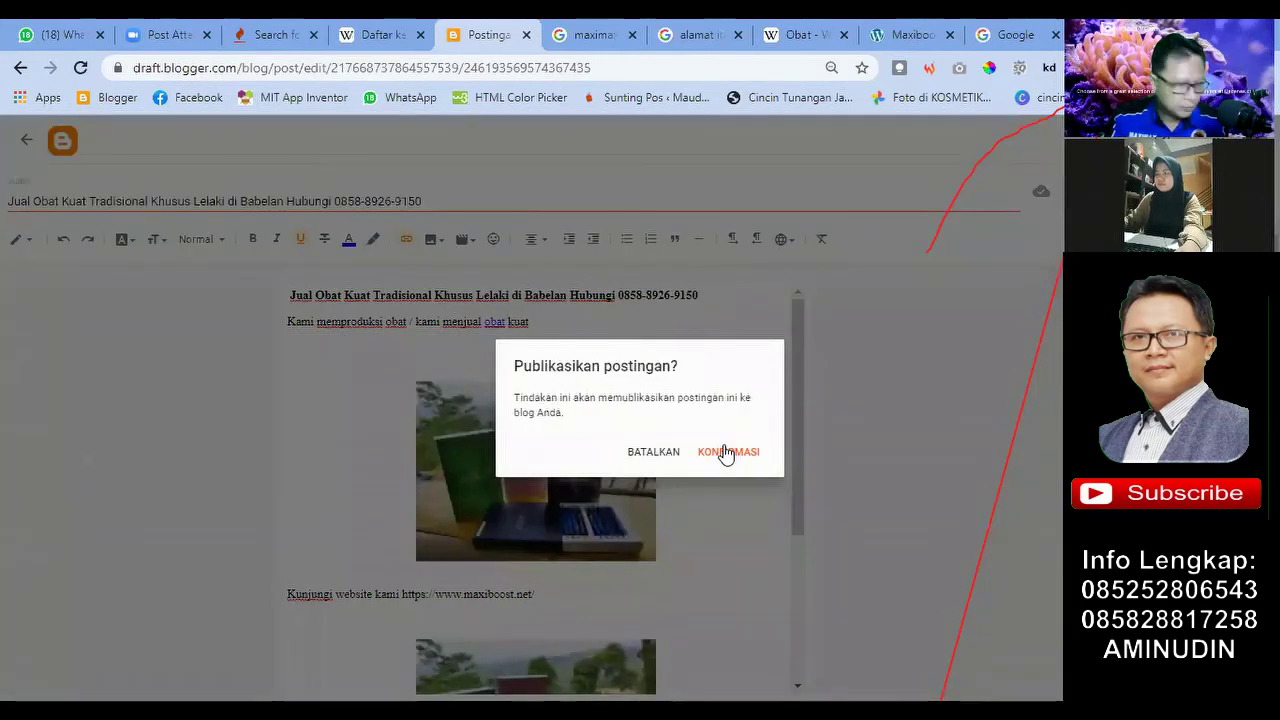
Step: Confirm with KONFIRMASI in the 'Publikasikan postingan?' prompt, then scroll down to check the address
left_click(725, 452)
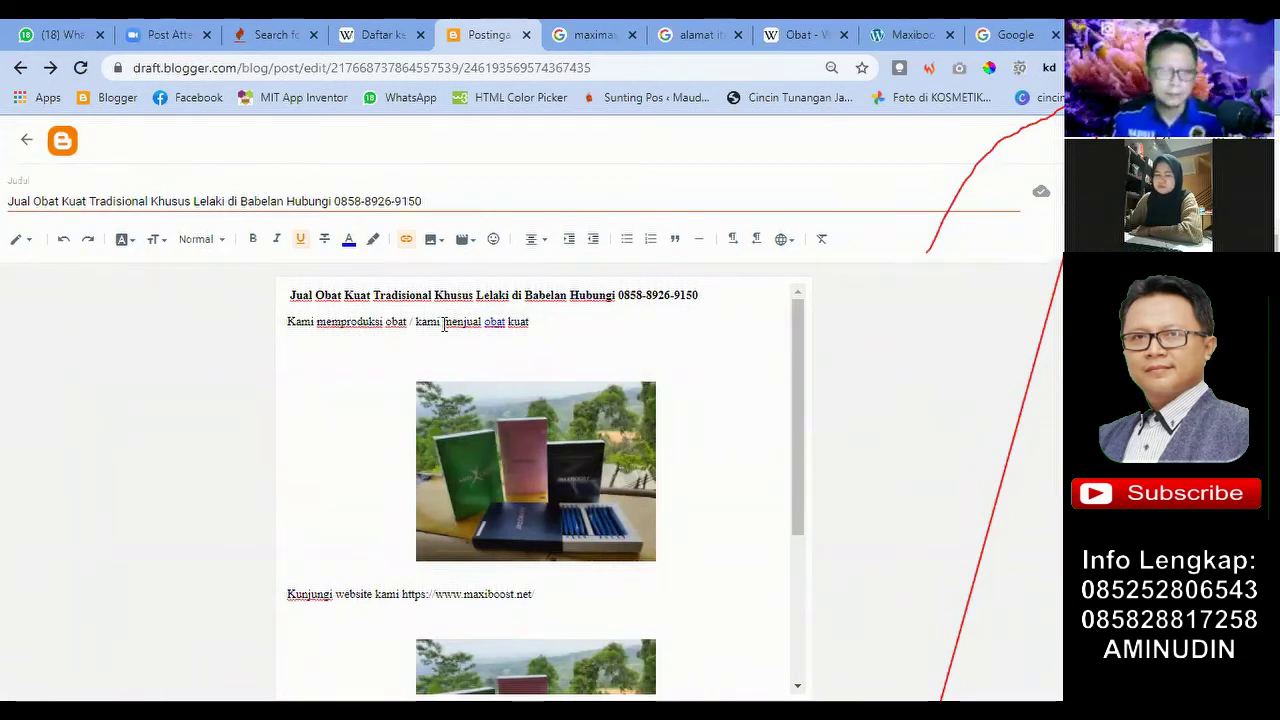
scroll(542, 328, "down", 5)
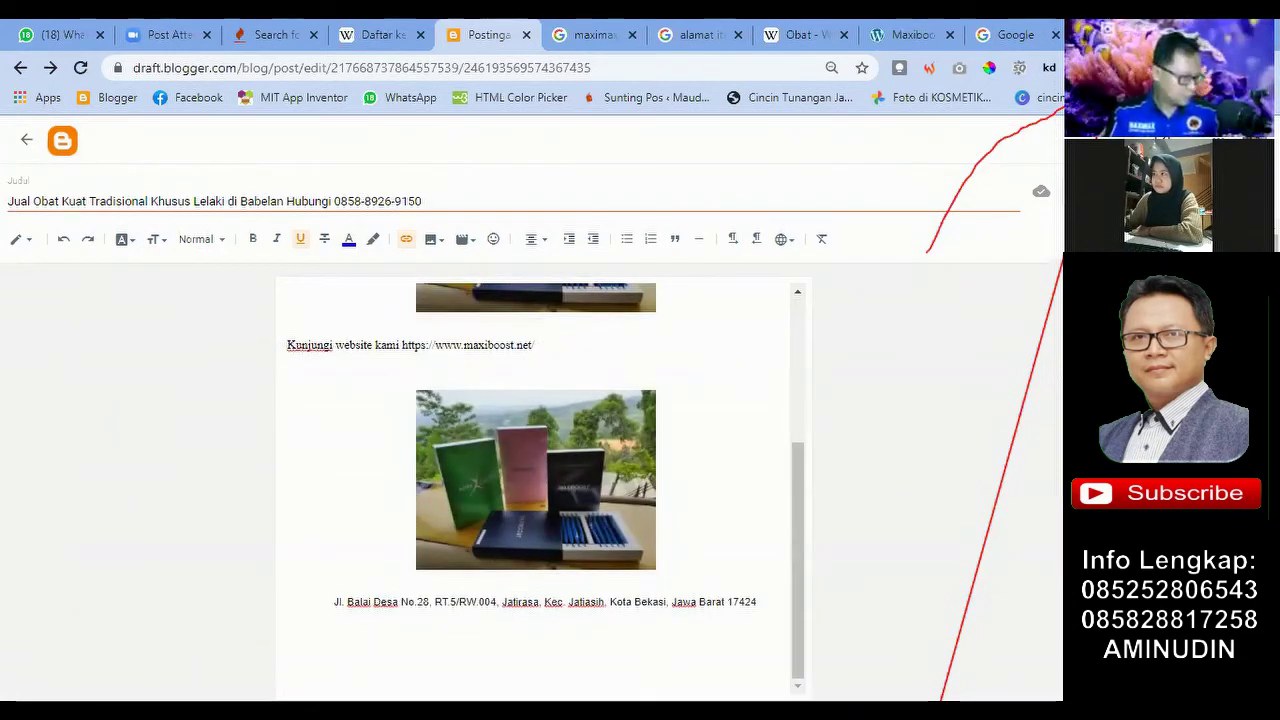
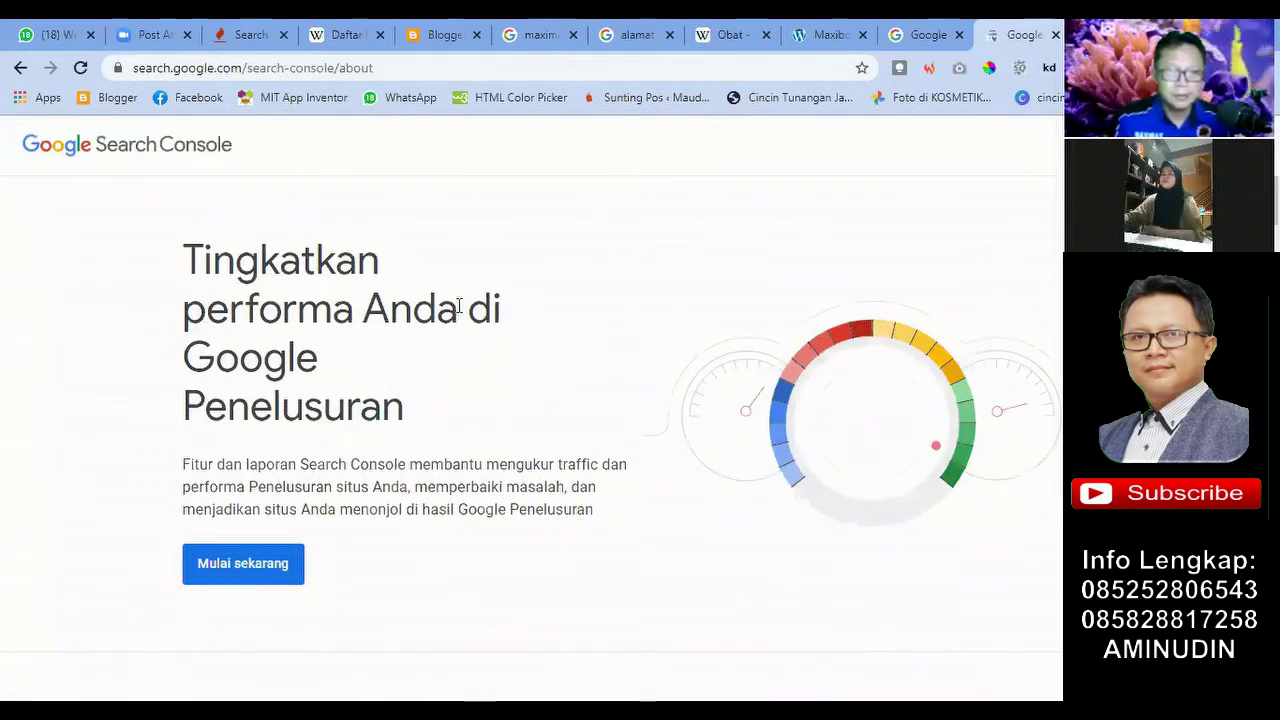
Step: Return to the Google search results to head for the Search Console about page
left_click(20, 70)
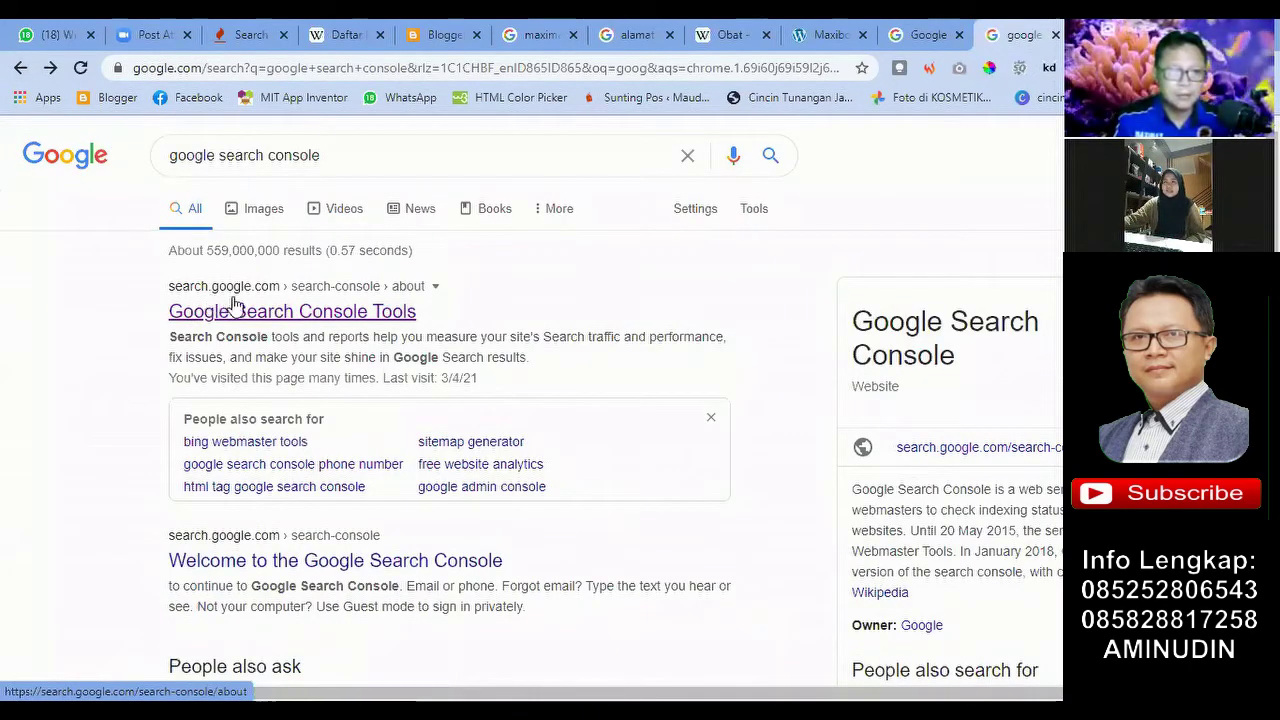
Step: Open the Google Search Console Tools page and start Search Console with Mulai sekarang
left_click(261, 316)
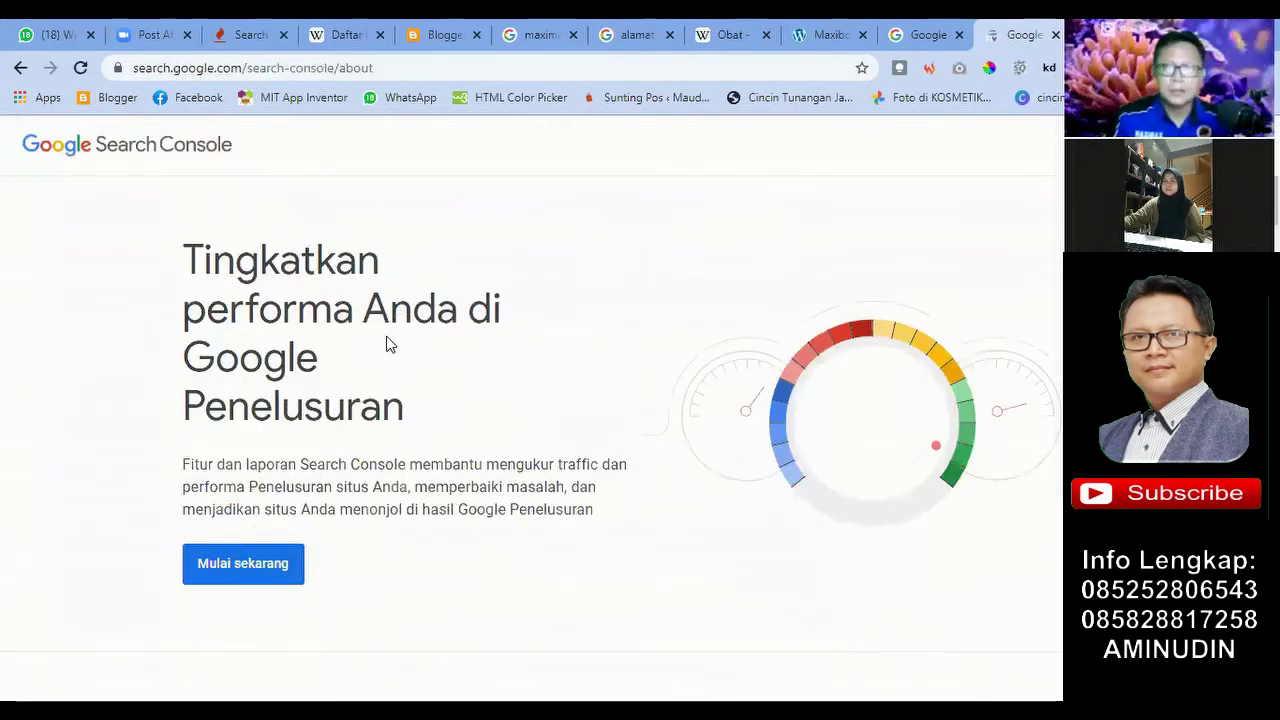
scroll(386, 345, "down", 1)
scroll(386, 345, "down", 2)
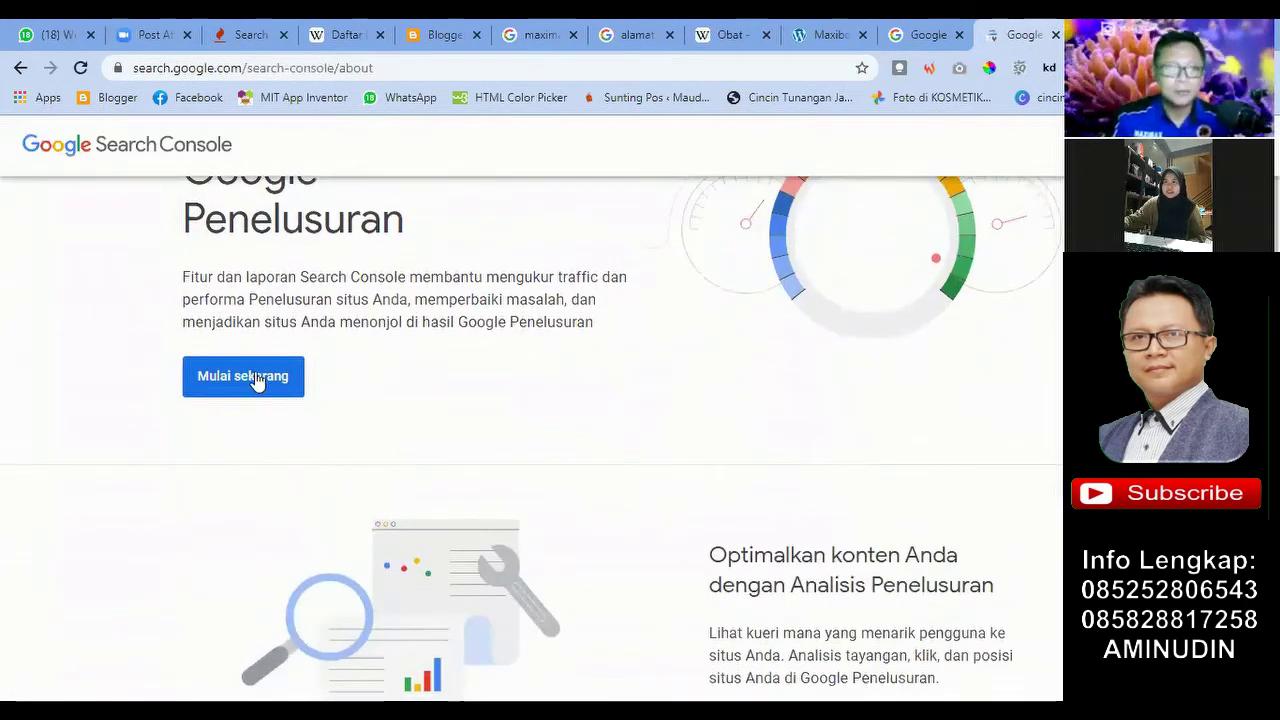
left_click(260, 375)
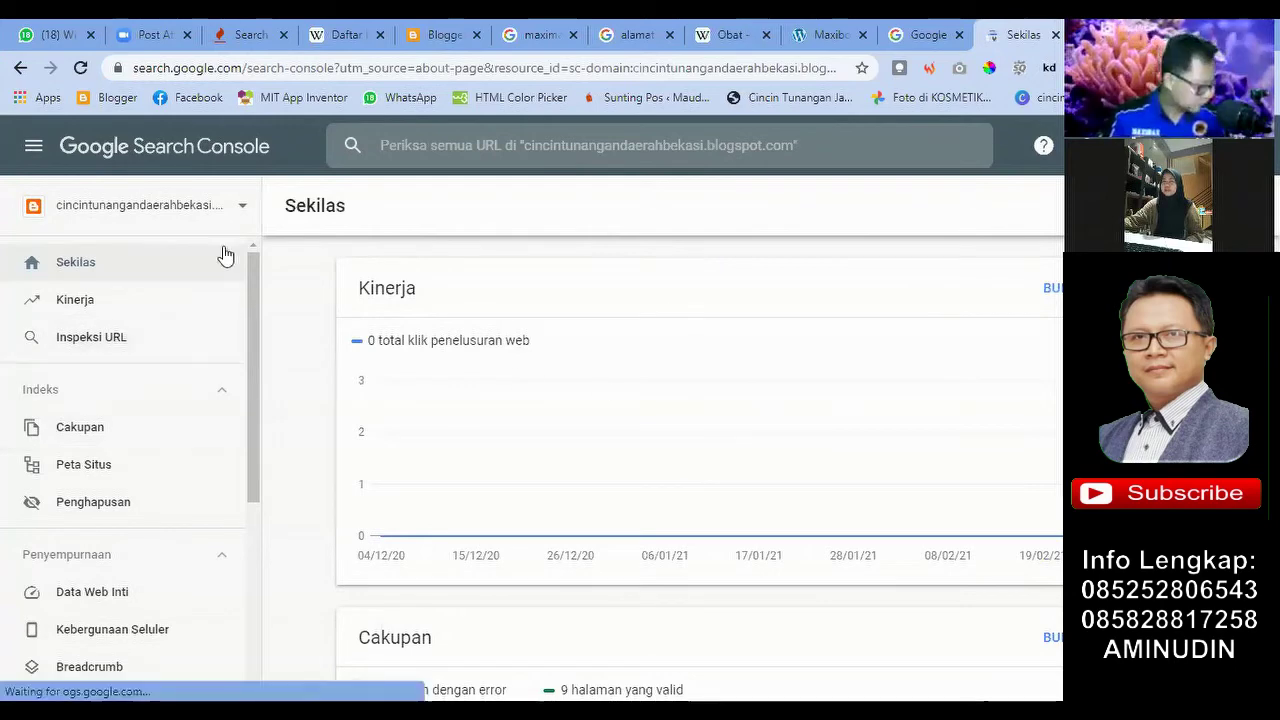
Step: Look through the site property list, then close it and the Search Console tab
left_click(242, 207)
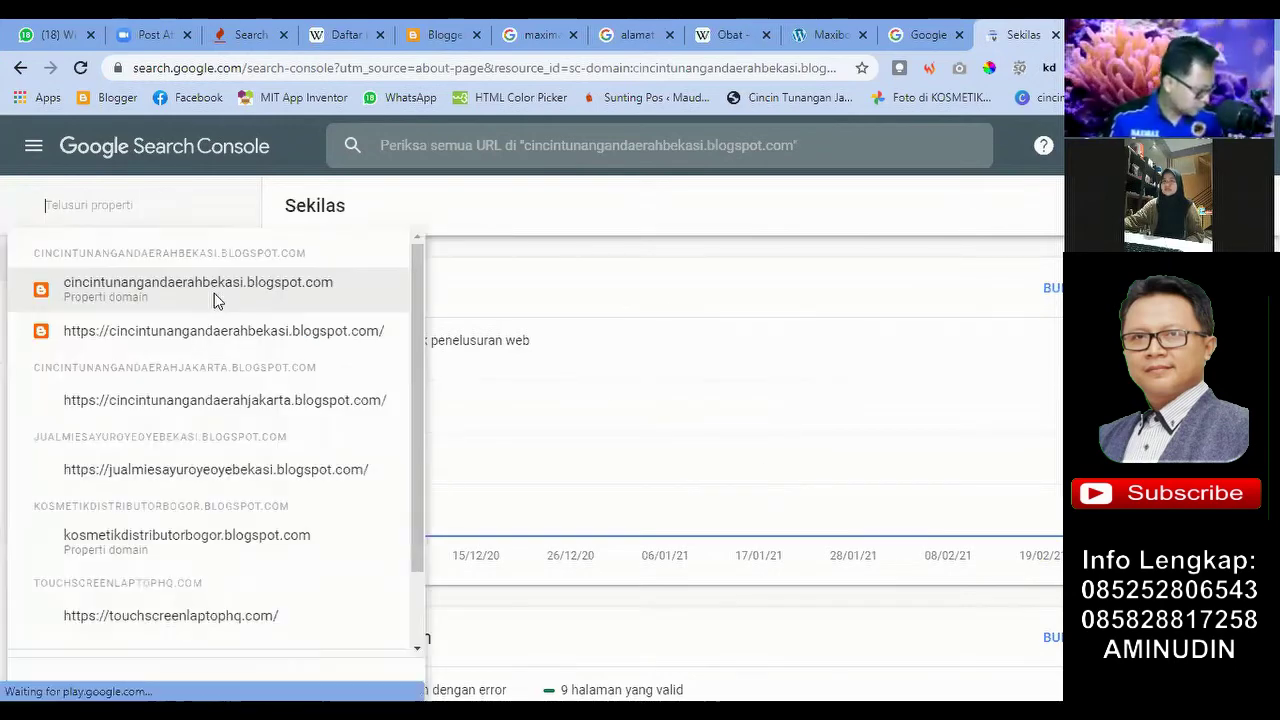
scroll(212, 343, "down", 2)
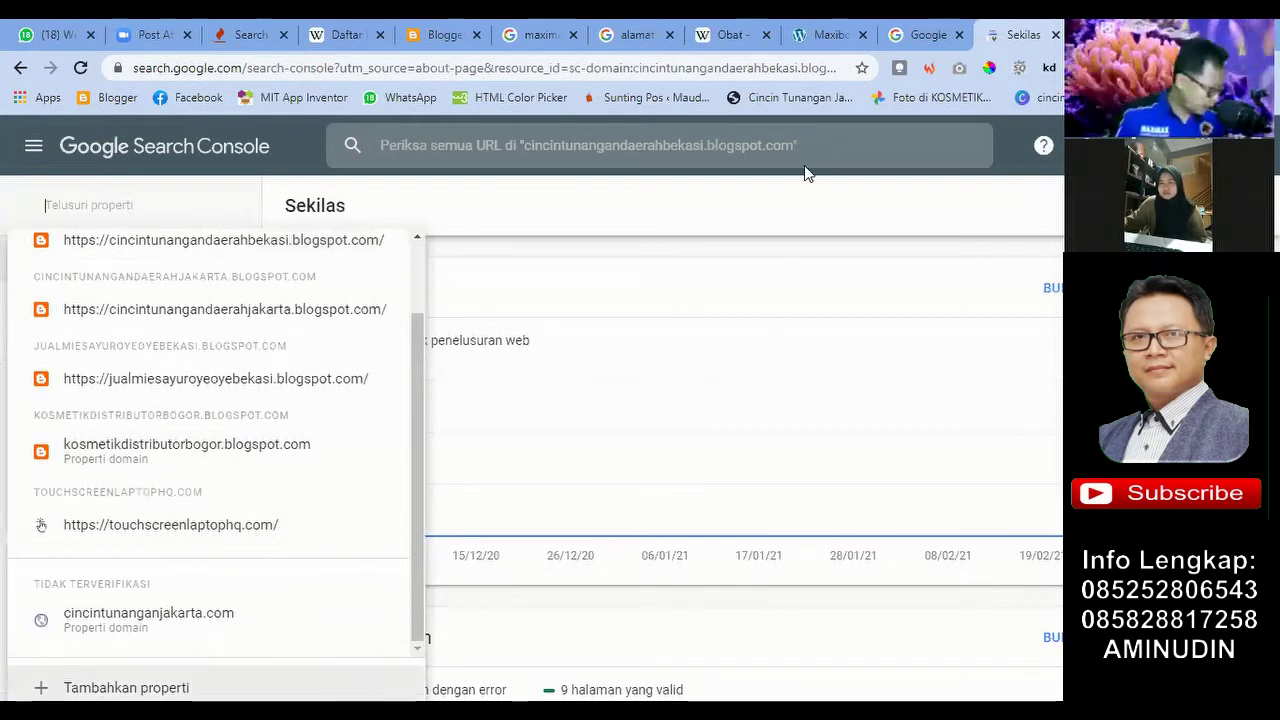
left_click(20, 73)
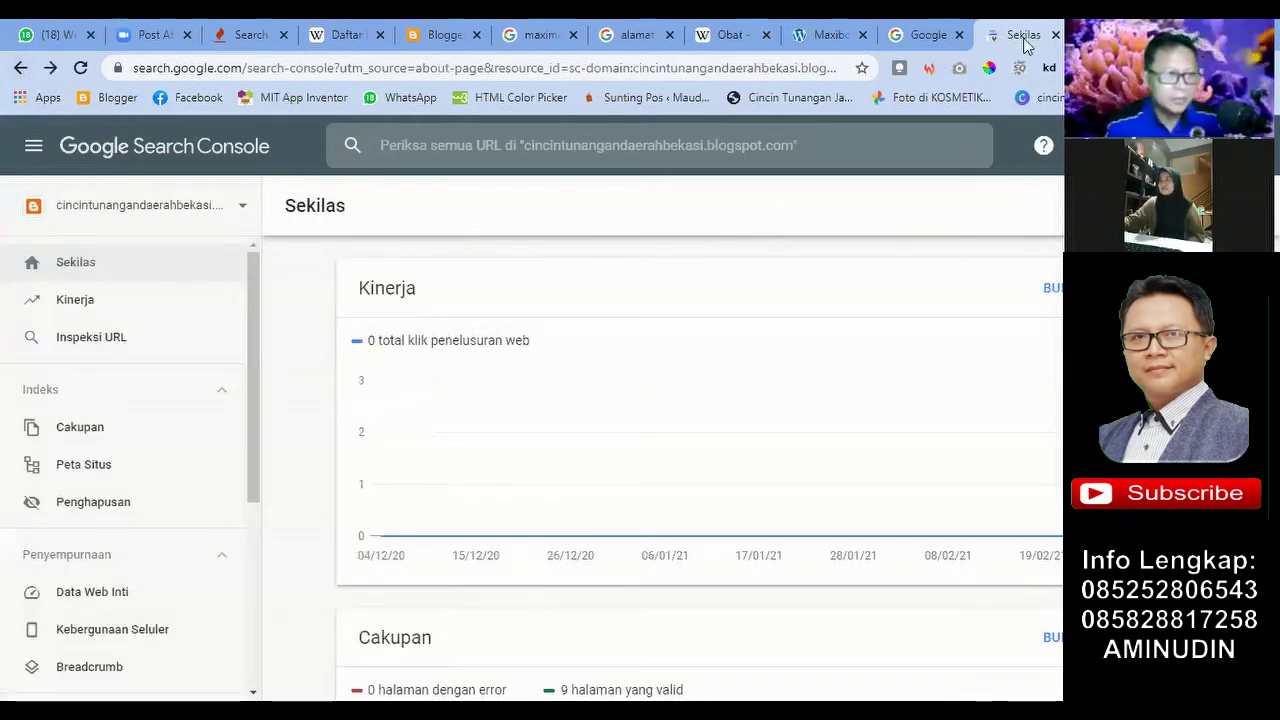
left_click(1056, 35)
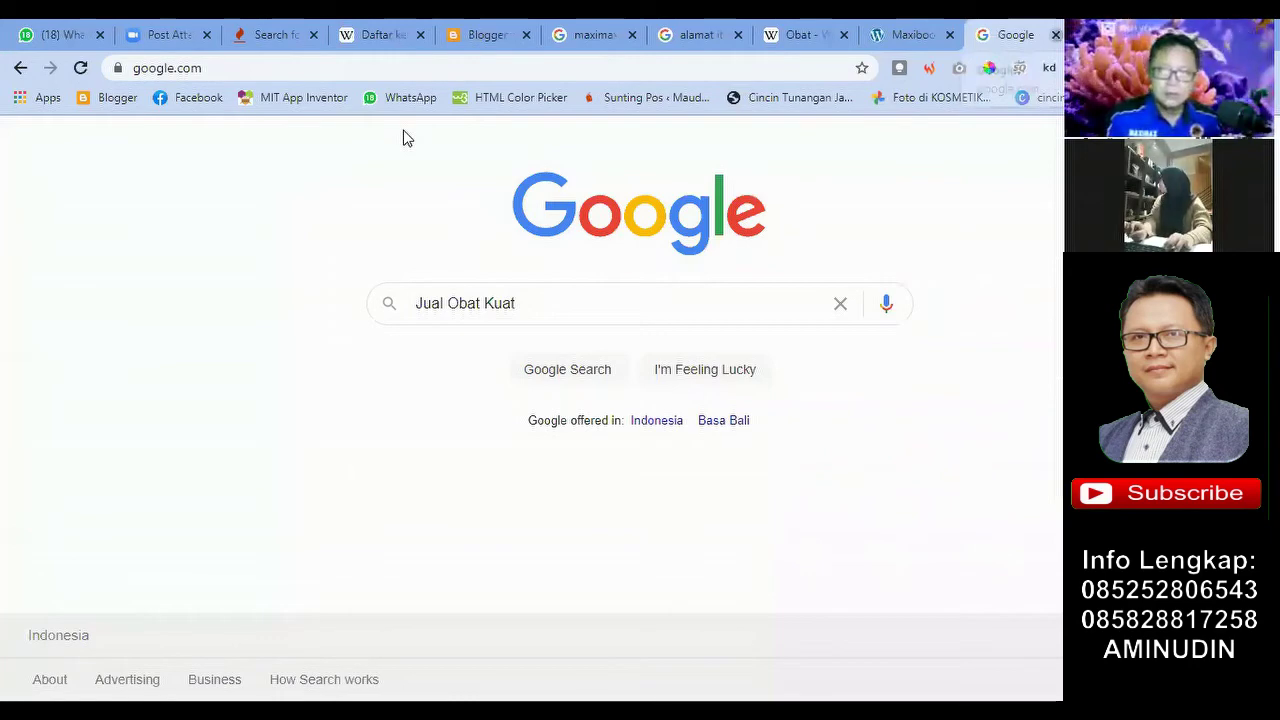
Step: Search 'google search console' in a new tab and start Search Console again
key("ctrl+t")
type("goog")
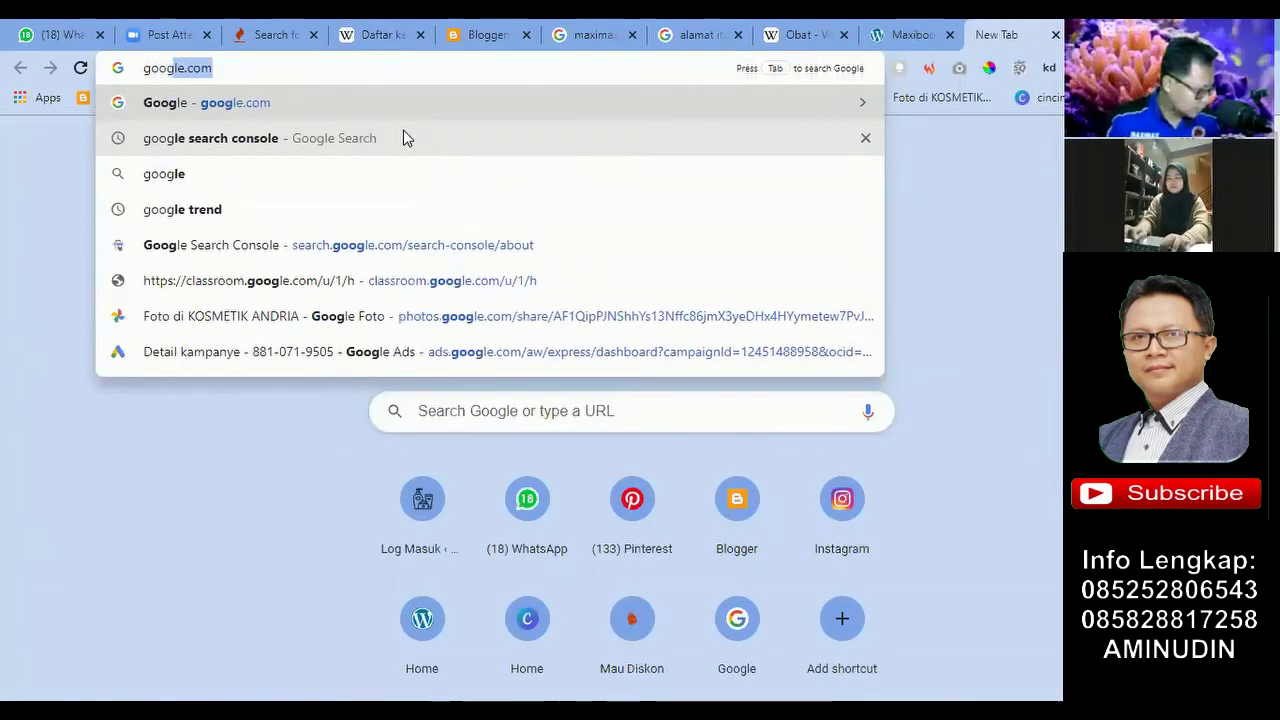
left_click(403, 138)
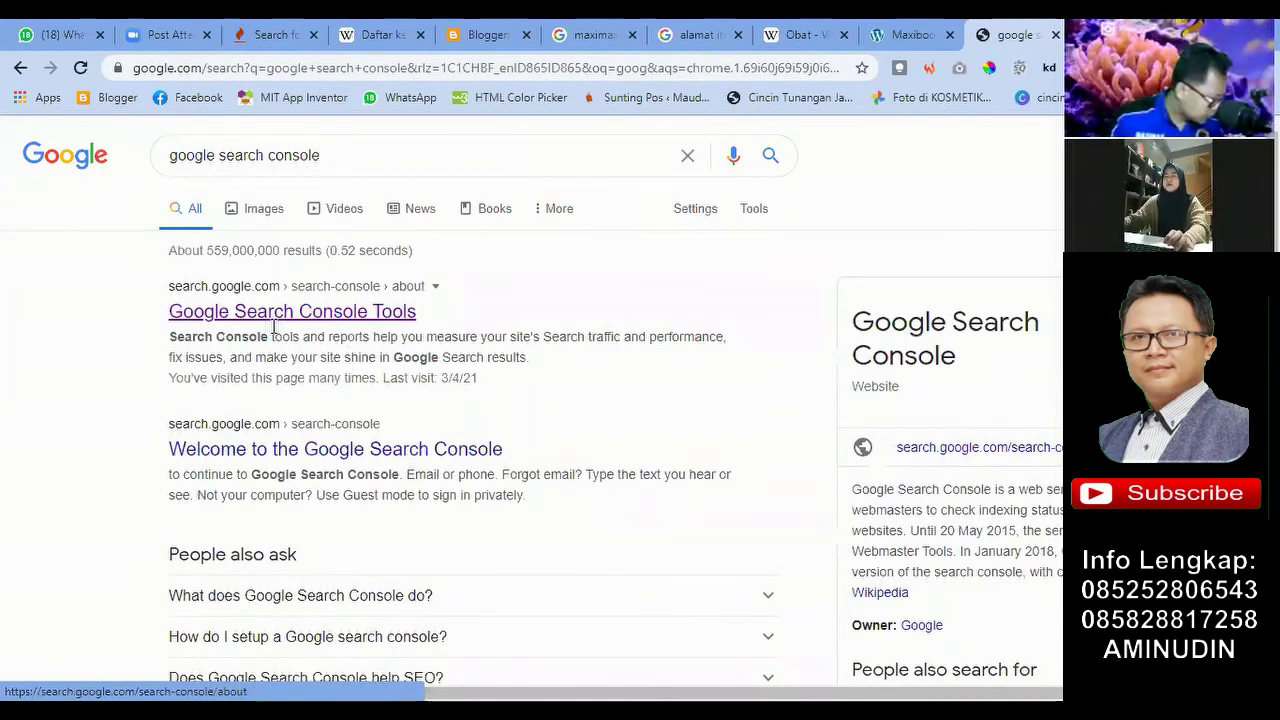
scroll(245, 380, "down", 2)
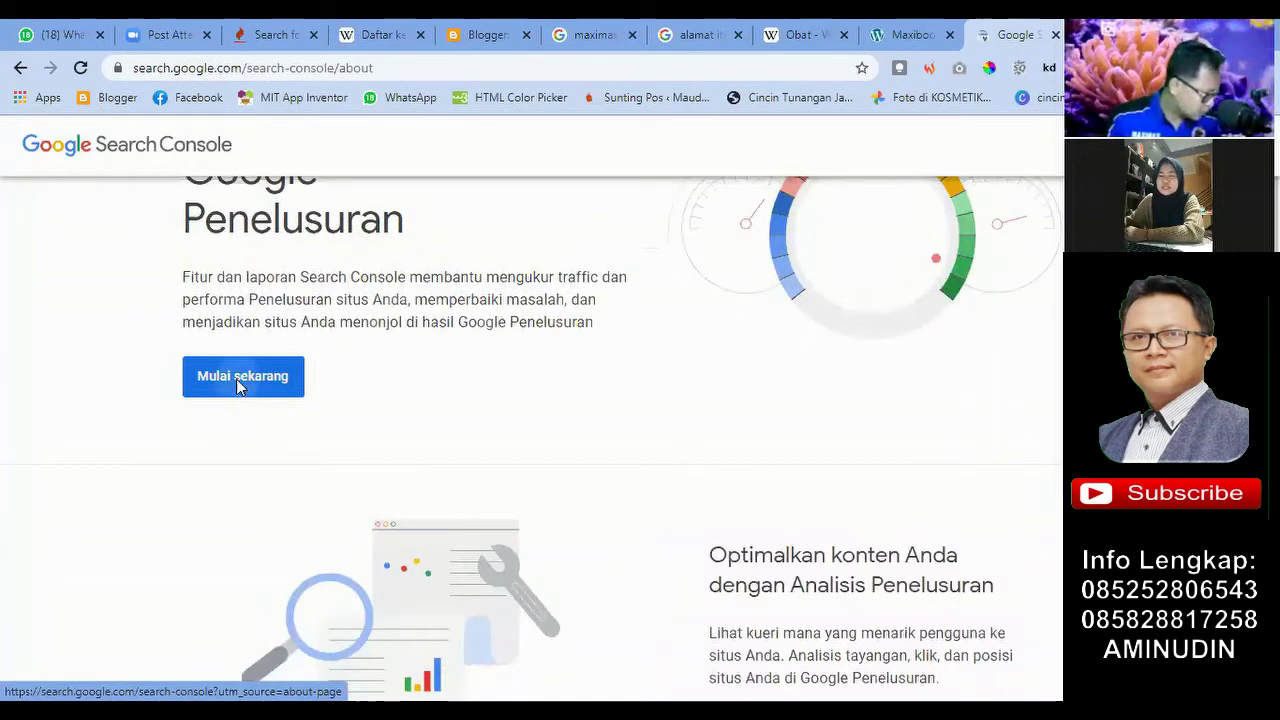
left_click(239, 387)
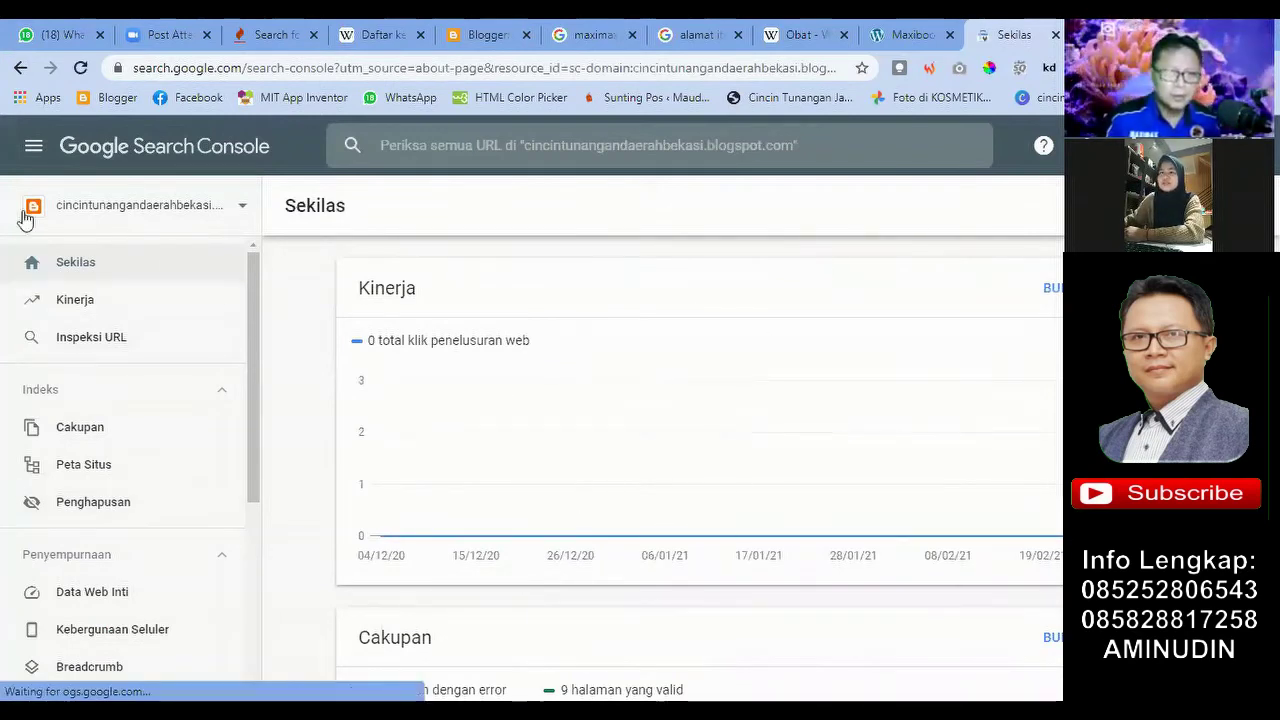
Step: Add a property via the selector, choose the Awalan URL type, then return to Blogger's posts list
left_click(241, 205)
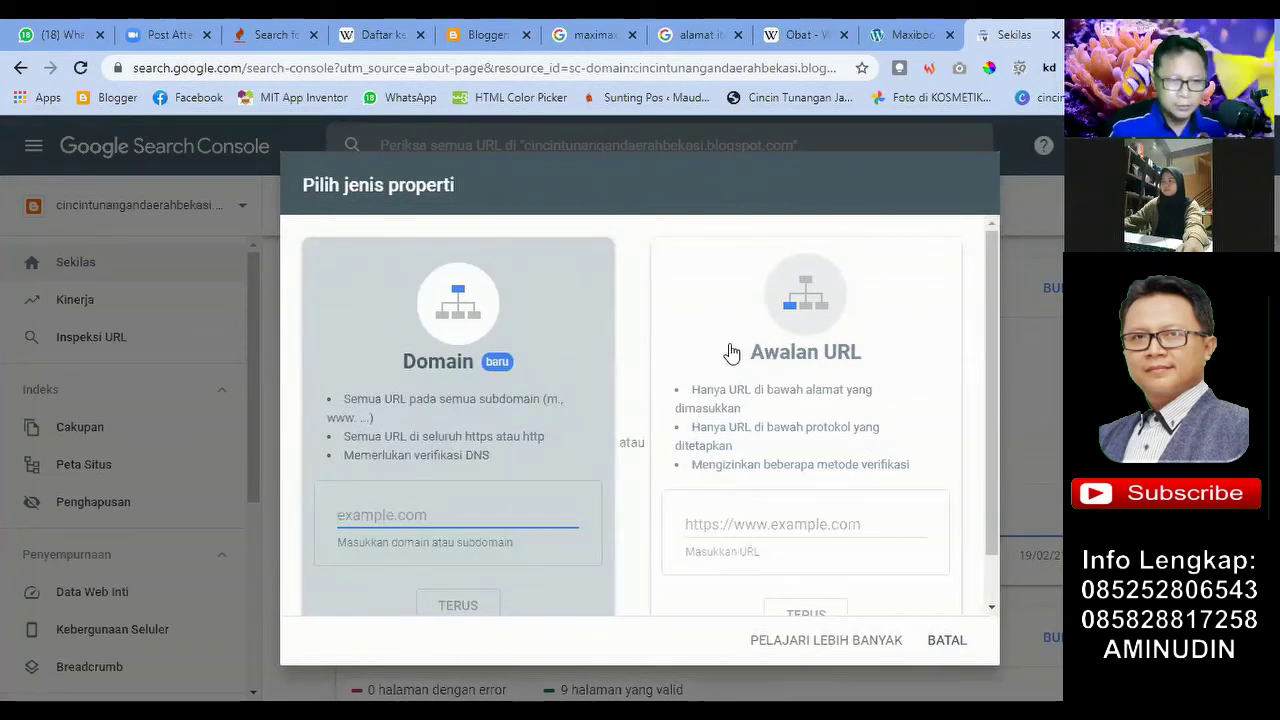
scroll(704, 470, "down", 1)
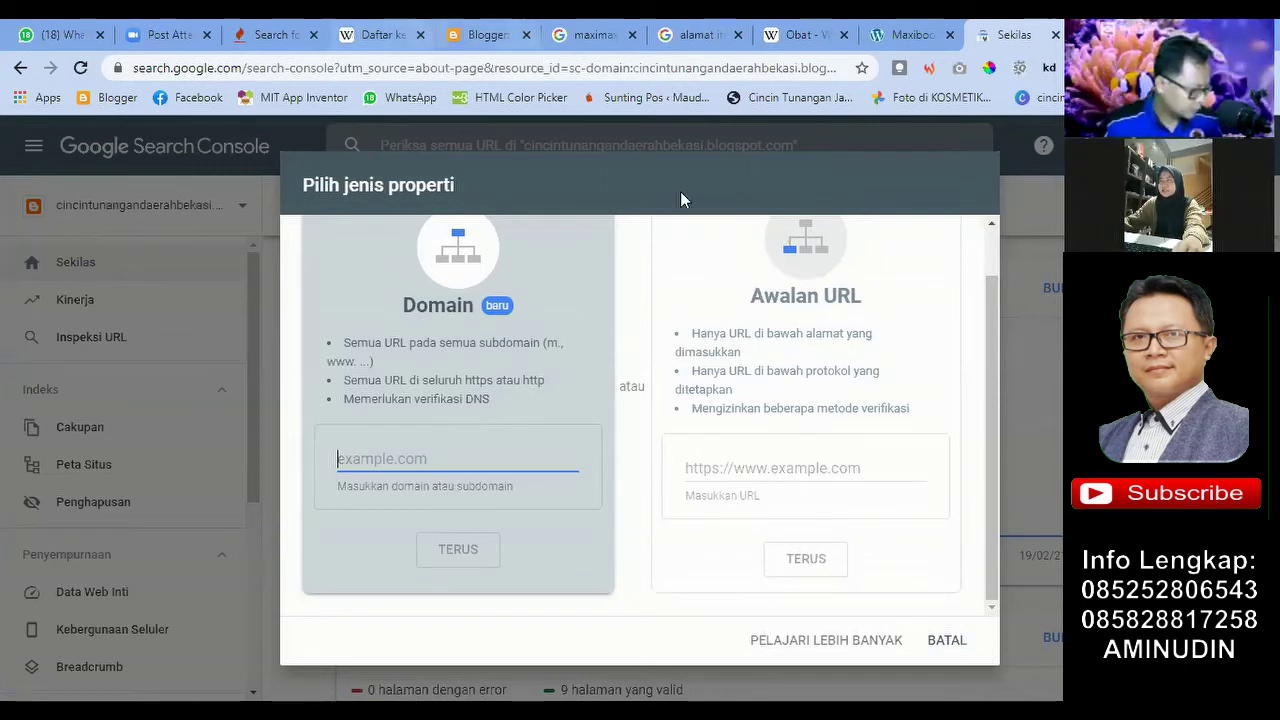
scroll(742, 420, "up", 1)
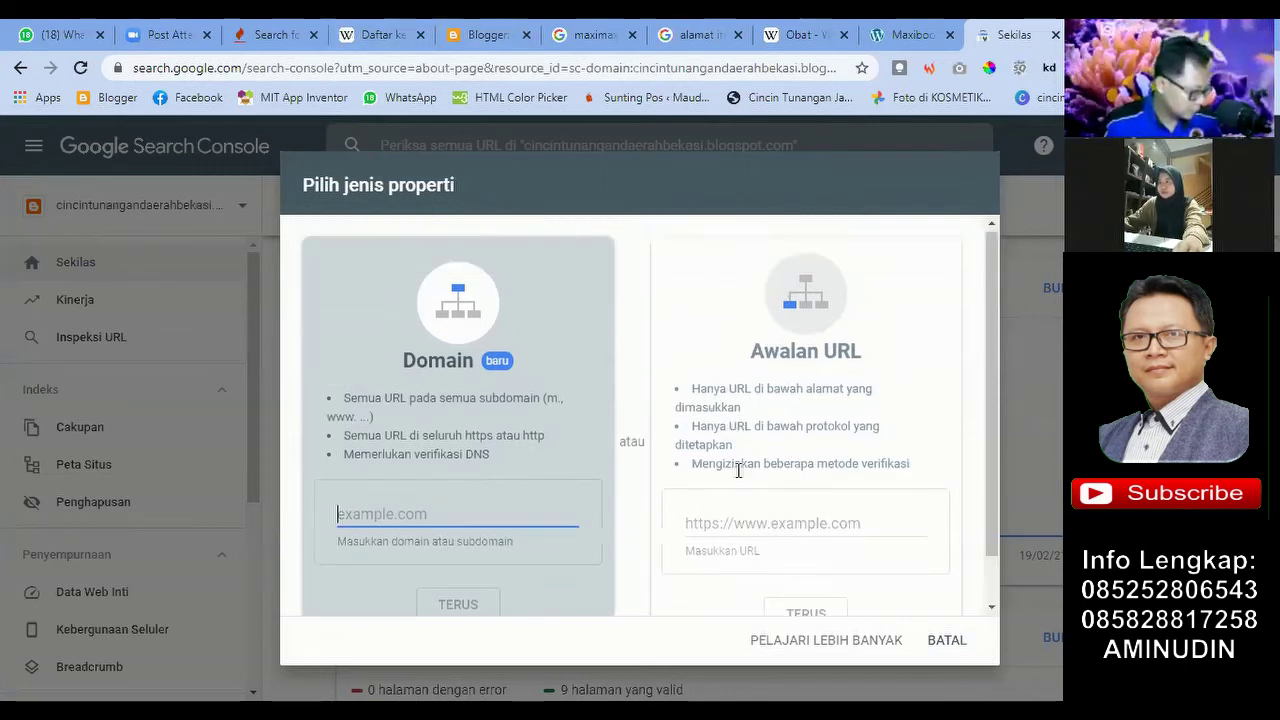
scroll(738, 470, "down", 1)
left_click(738, 468)
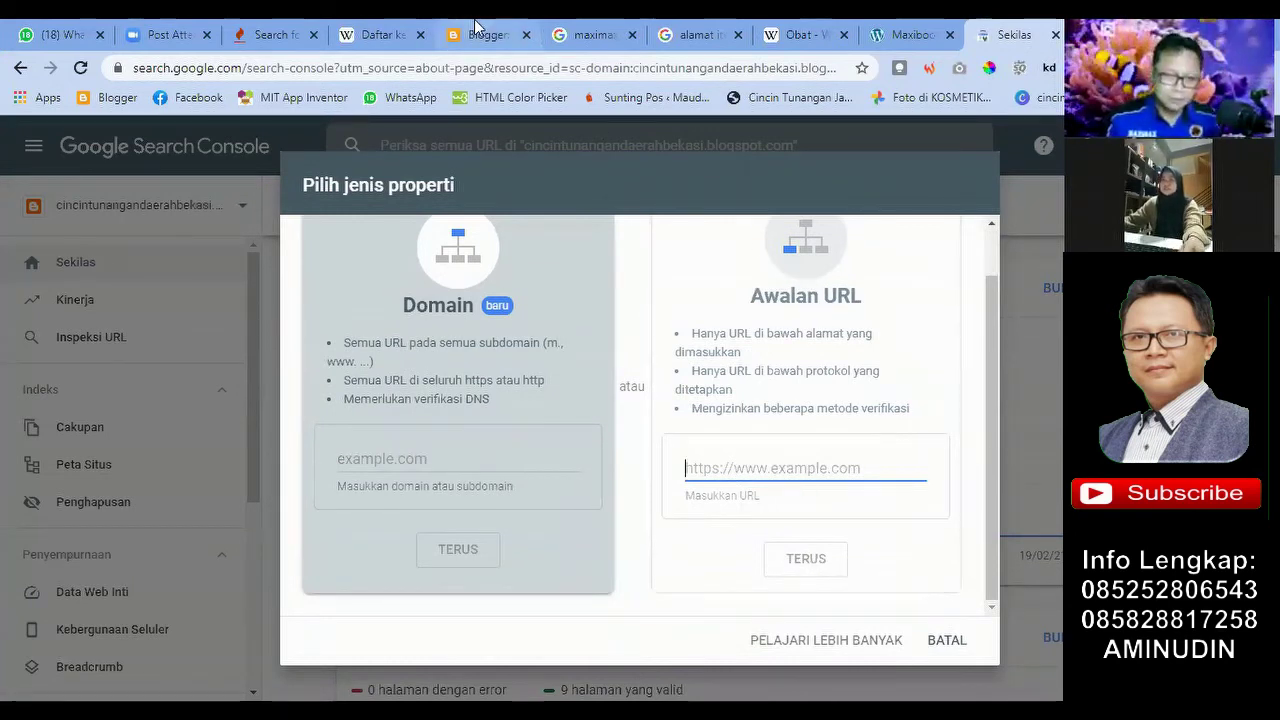
key("ctrl+5")
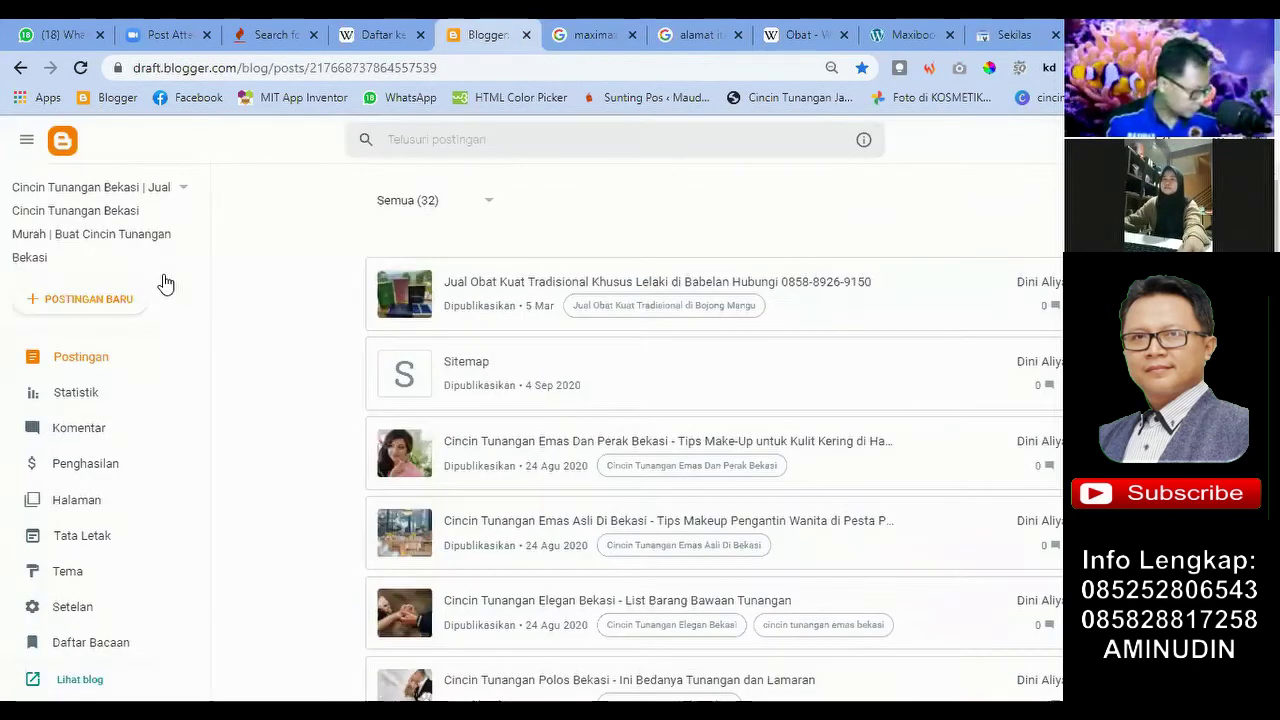
Step: Open the live blog via Lihat blog, copy its full web address, and go back to Search Console
scroll(180, 383, "down", 2)
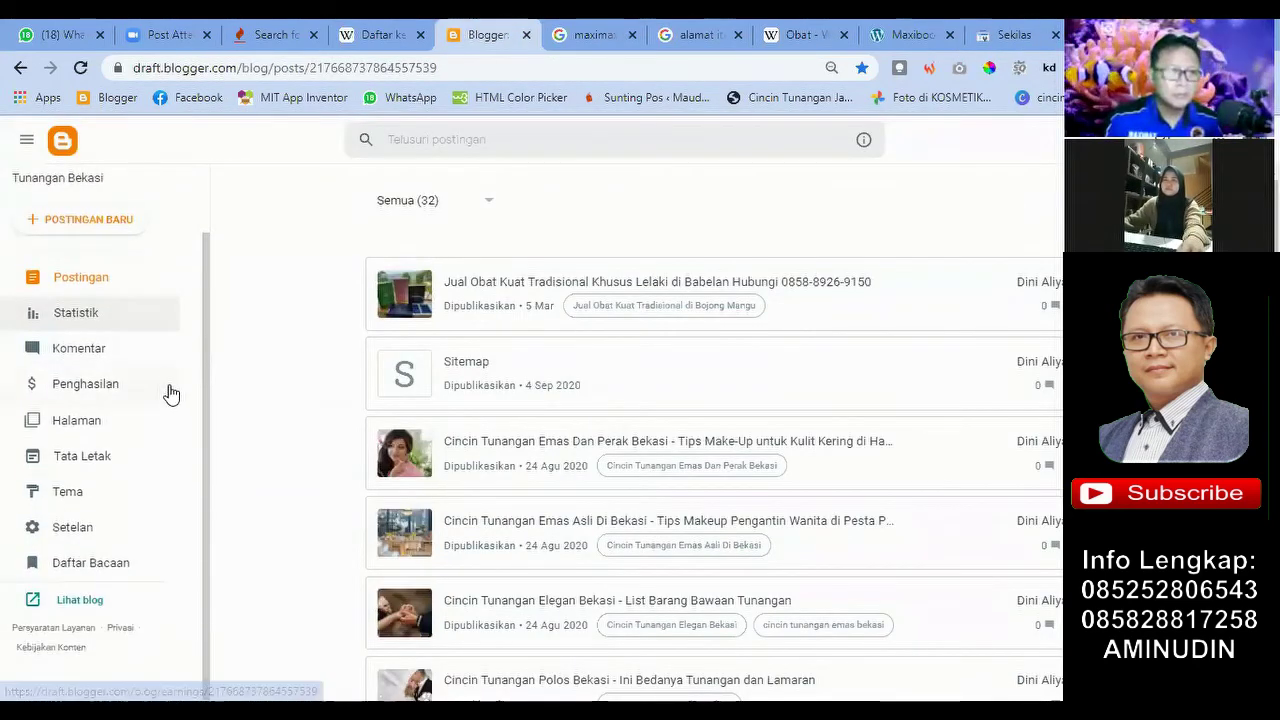
left_click(80, 600)
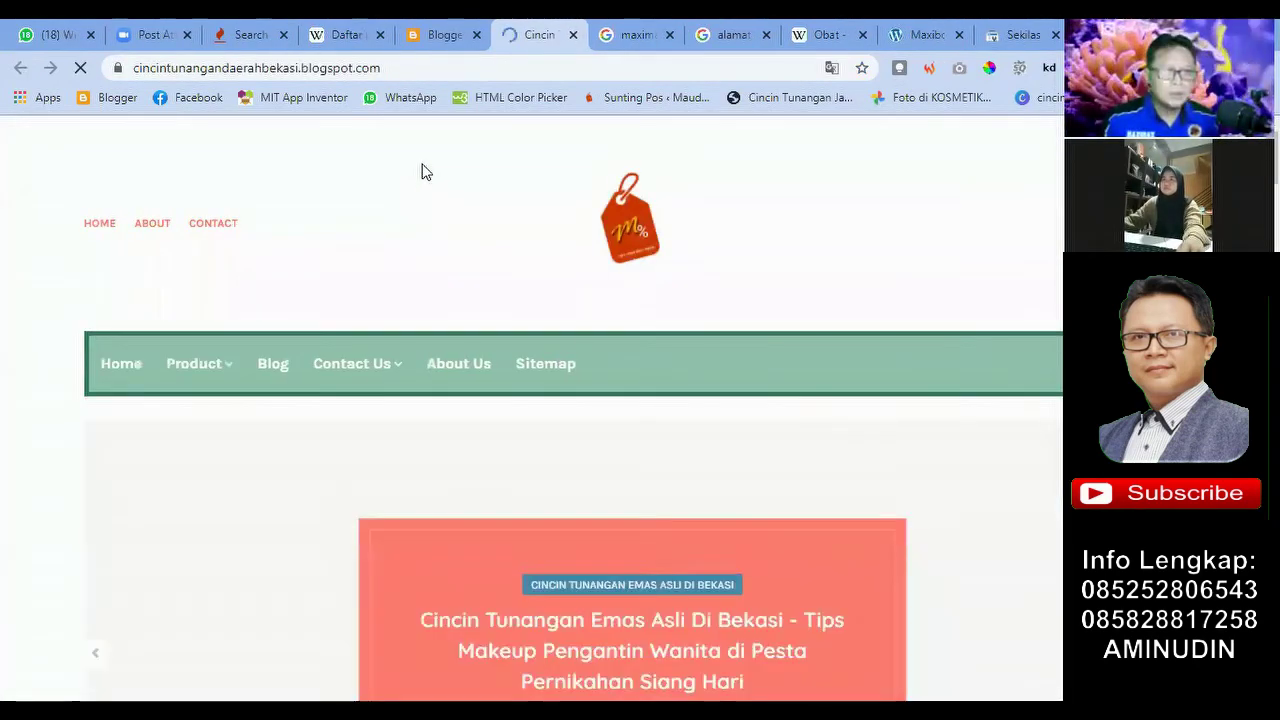
left_click(396, 64)
left_click(396, 64)
triple_click(396, 64)
left_click(396, 64)
triple_click(396, 64)
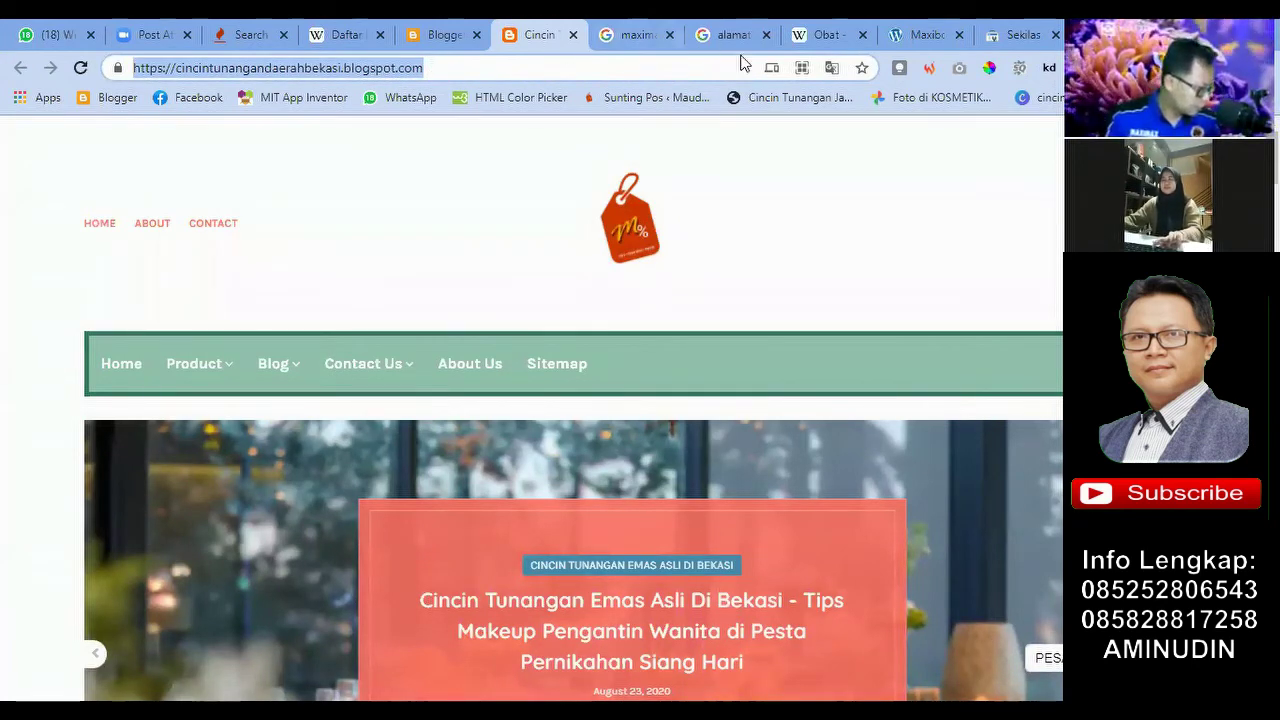
left_click(1020, 34)
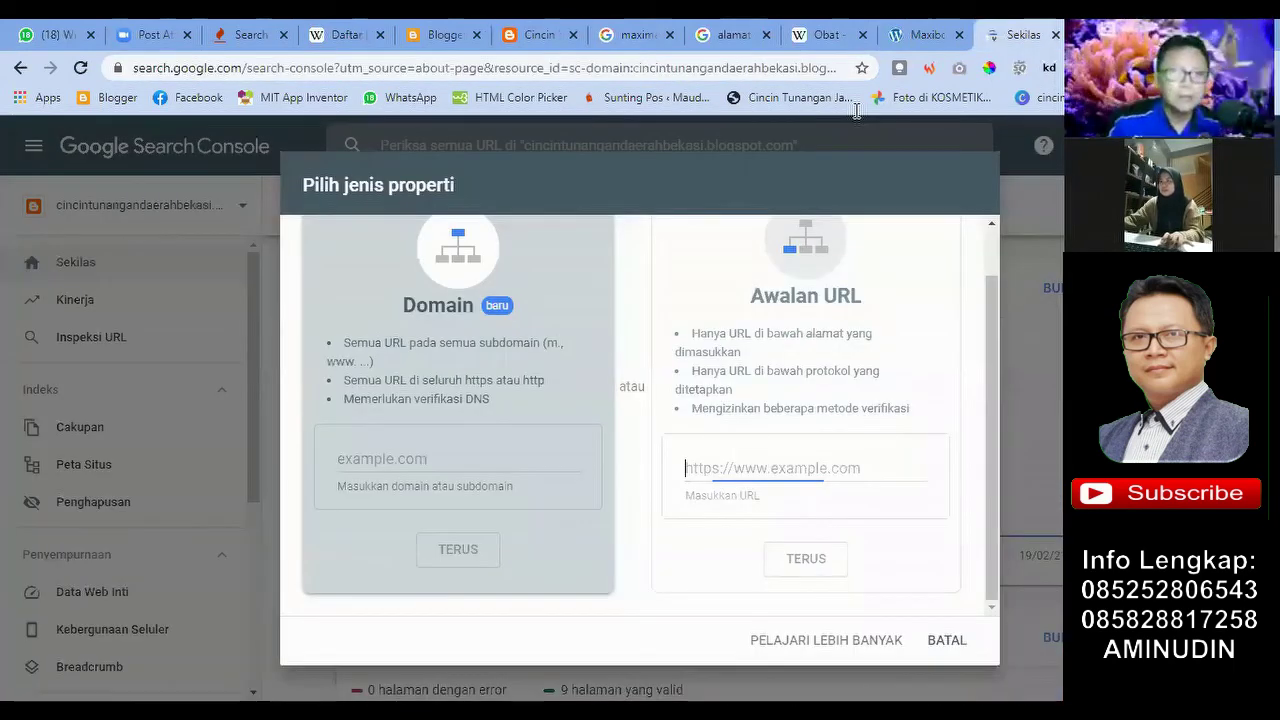
key("ctrl+v")
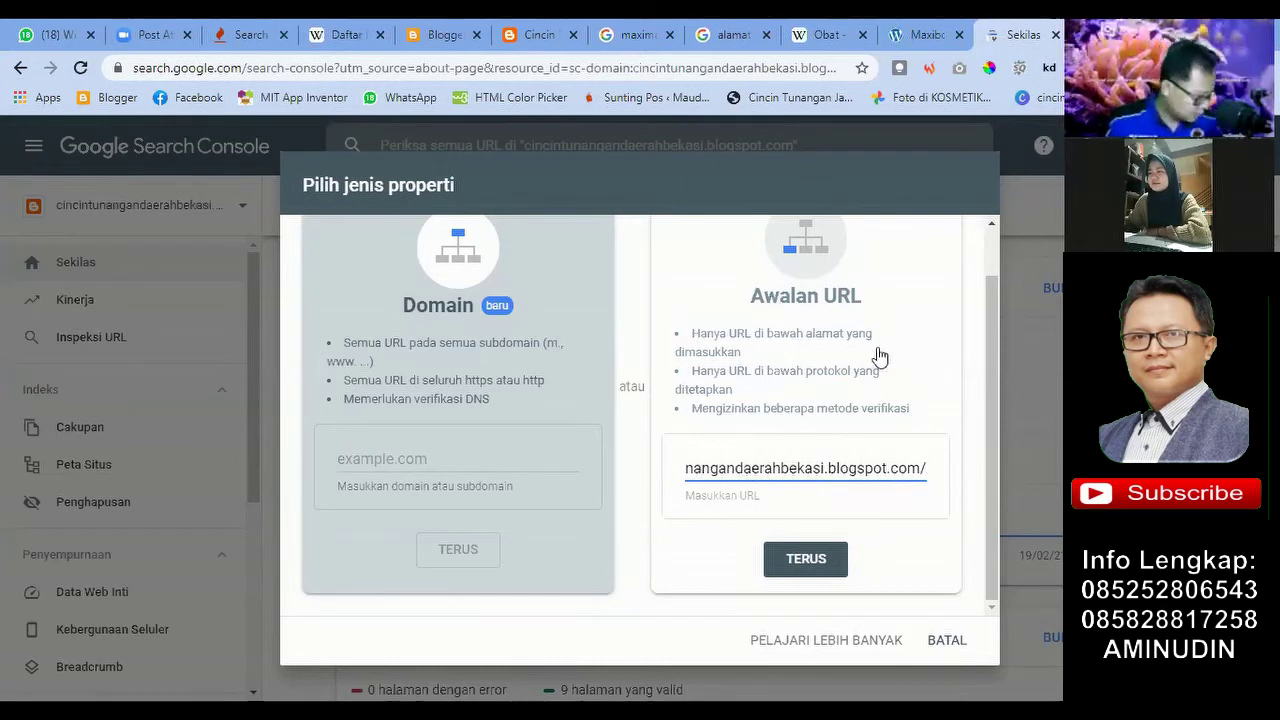
left_click(802, 553)
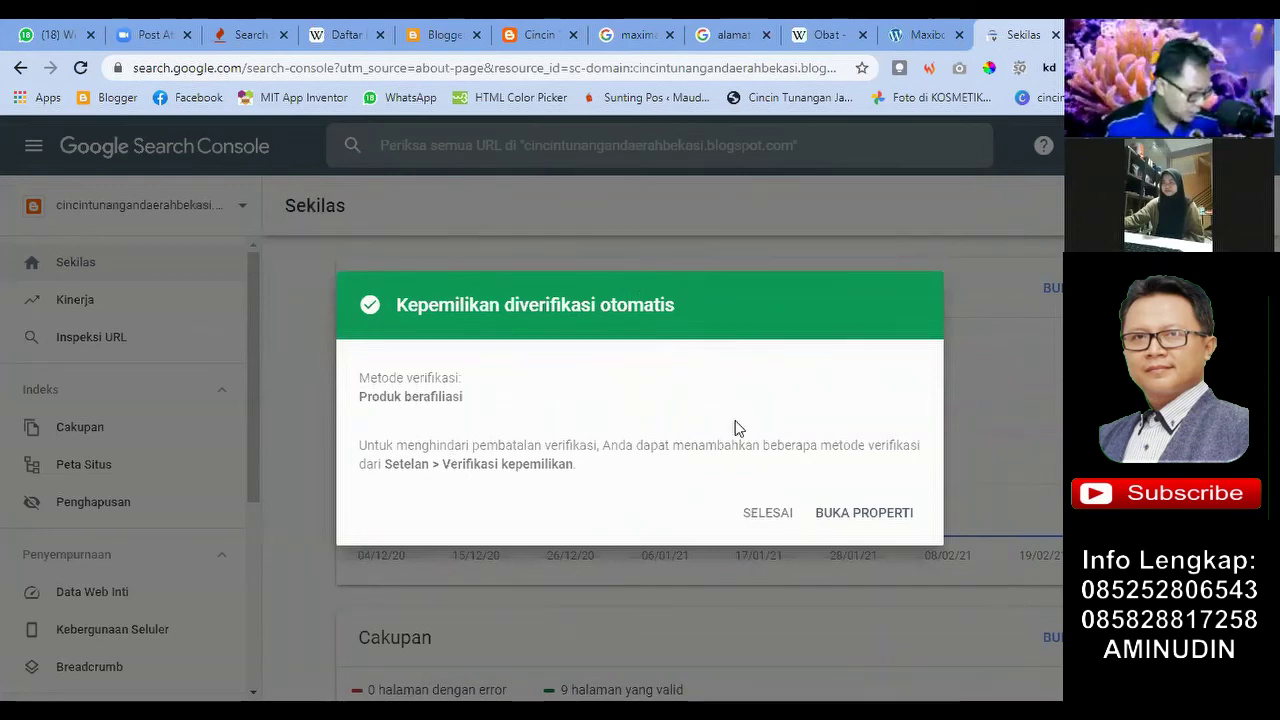
Step: Open the newly verified blog property and scroll through its Sekilas overview
left_click(884, 514)
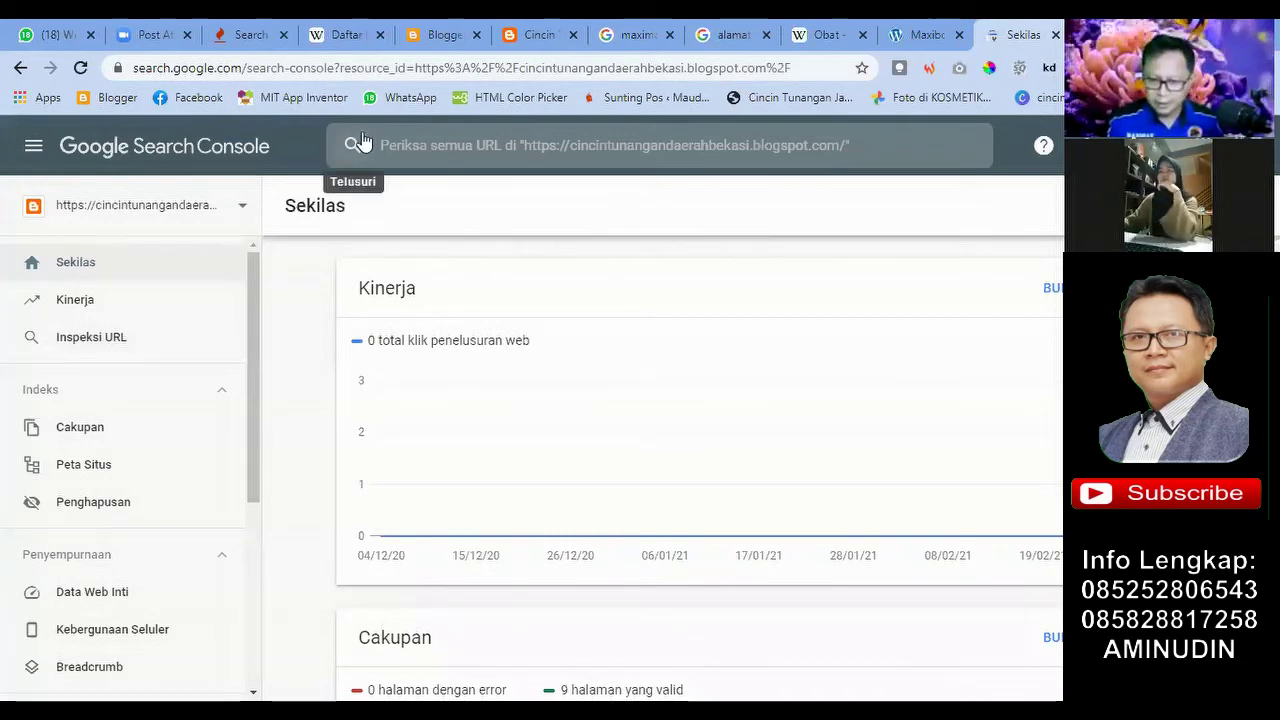
left_click(446, 48)
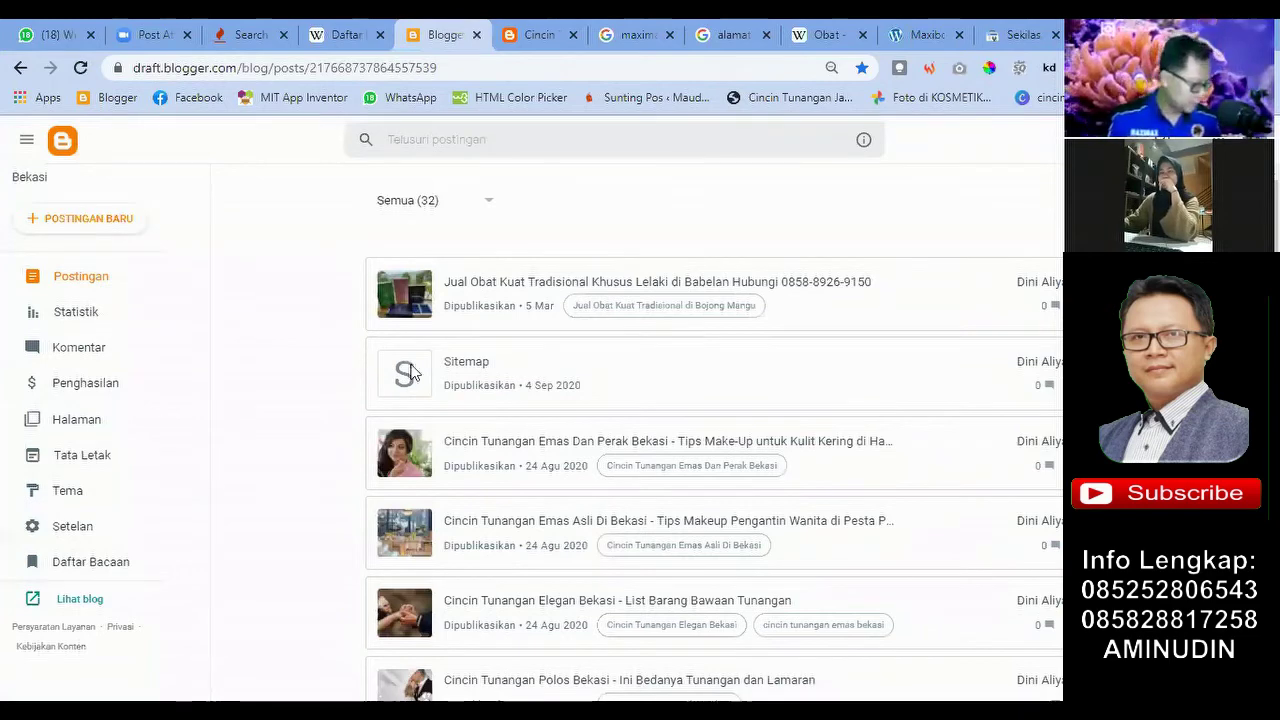
key("ctrl+9")
scroll(503, 383, "up", 3)
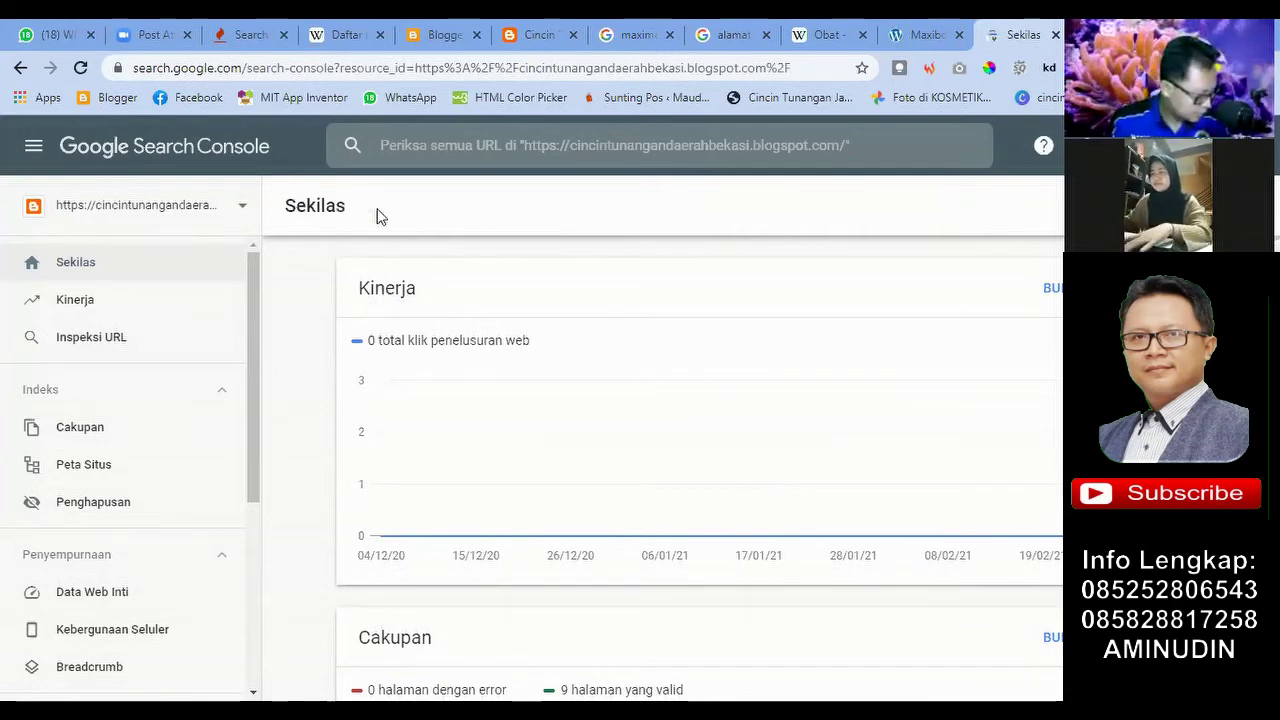
scroll(314, 337, "down", 4)
scroll(357, 383, "up", 4)
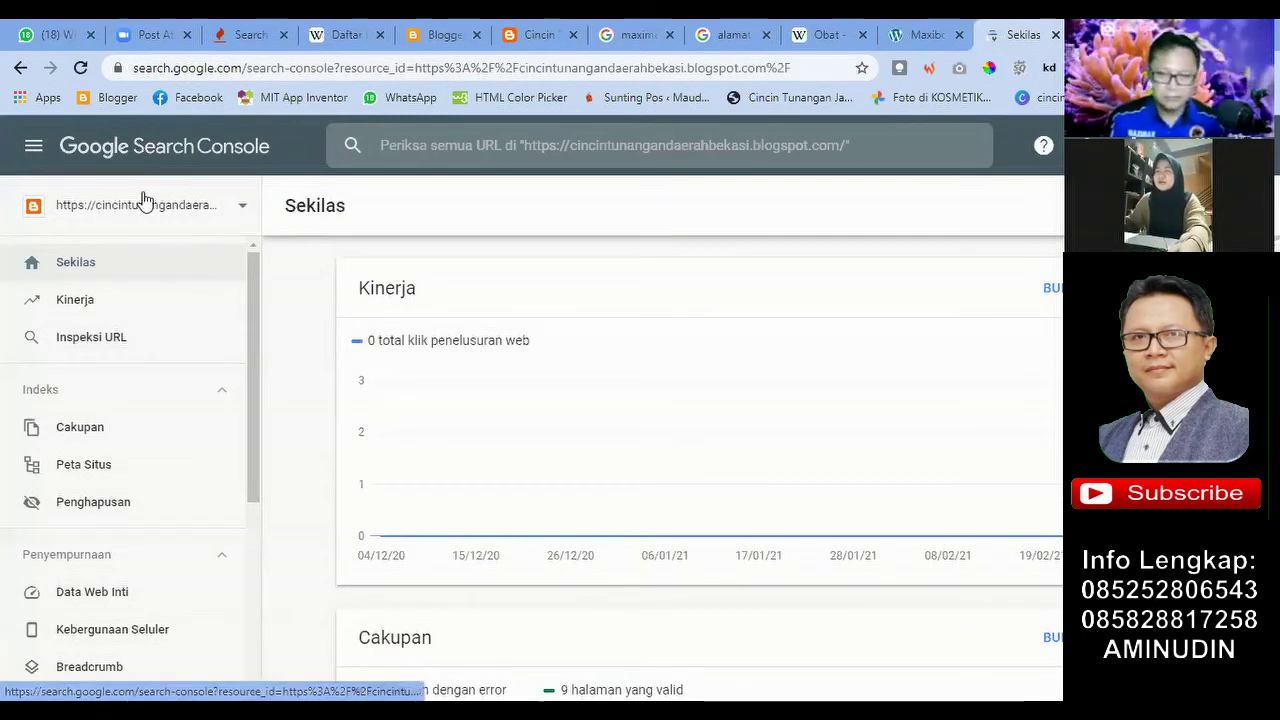
scroll(378, 337, "down", 2)
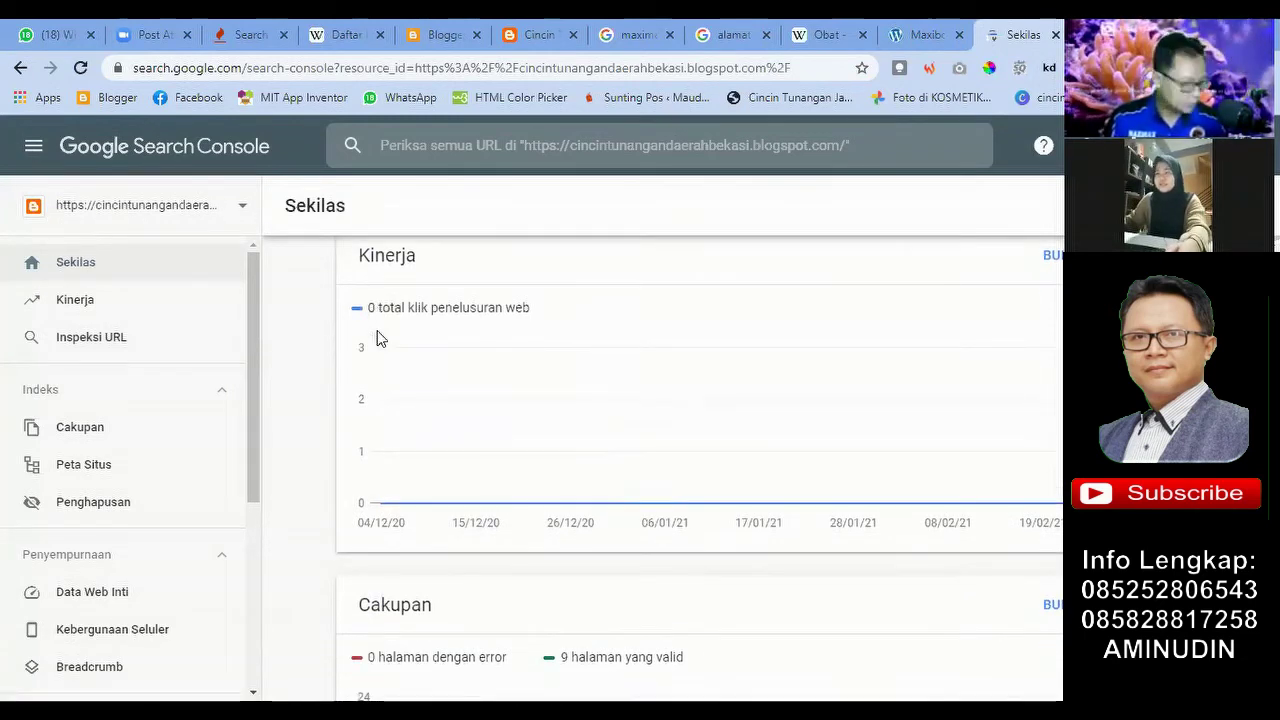
scroll(313, 344, "down", 1)
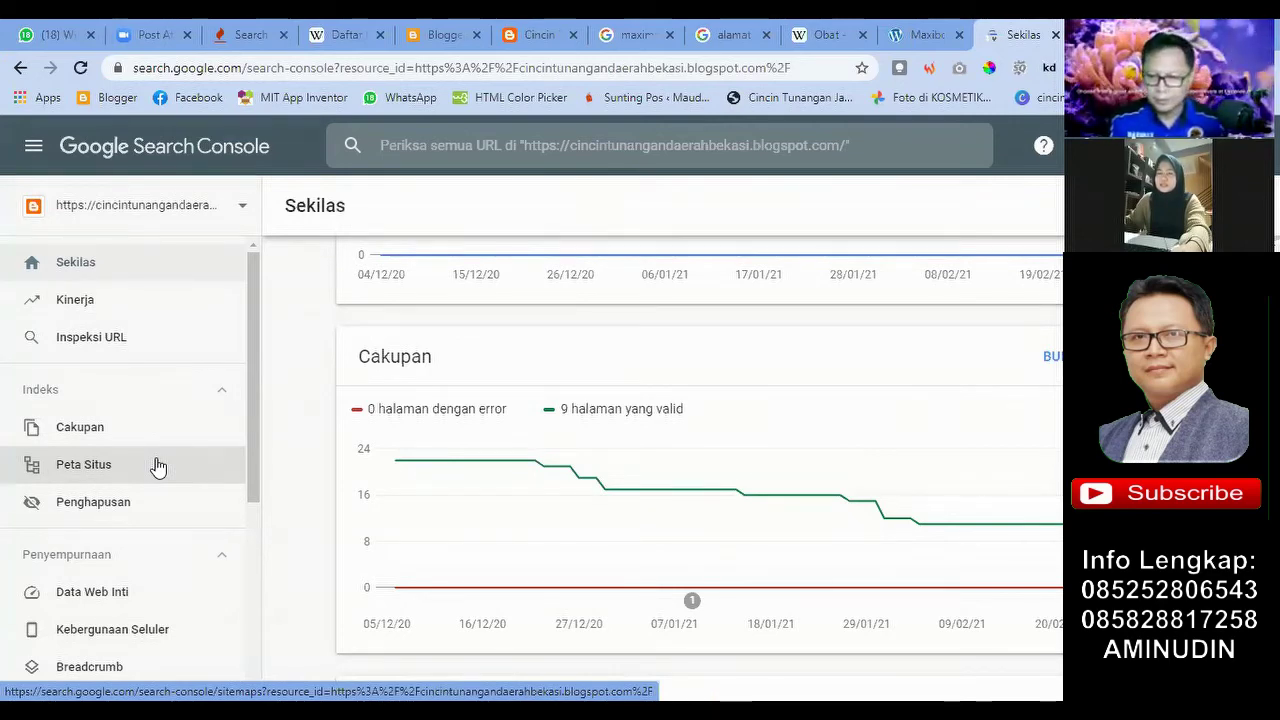
Step: Open Peta Situs, where /sitemap.xml shows Sukses, then go to the live blog tab
left_click(158, 466)
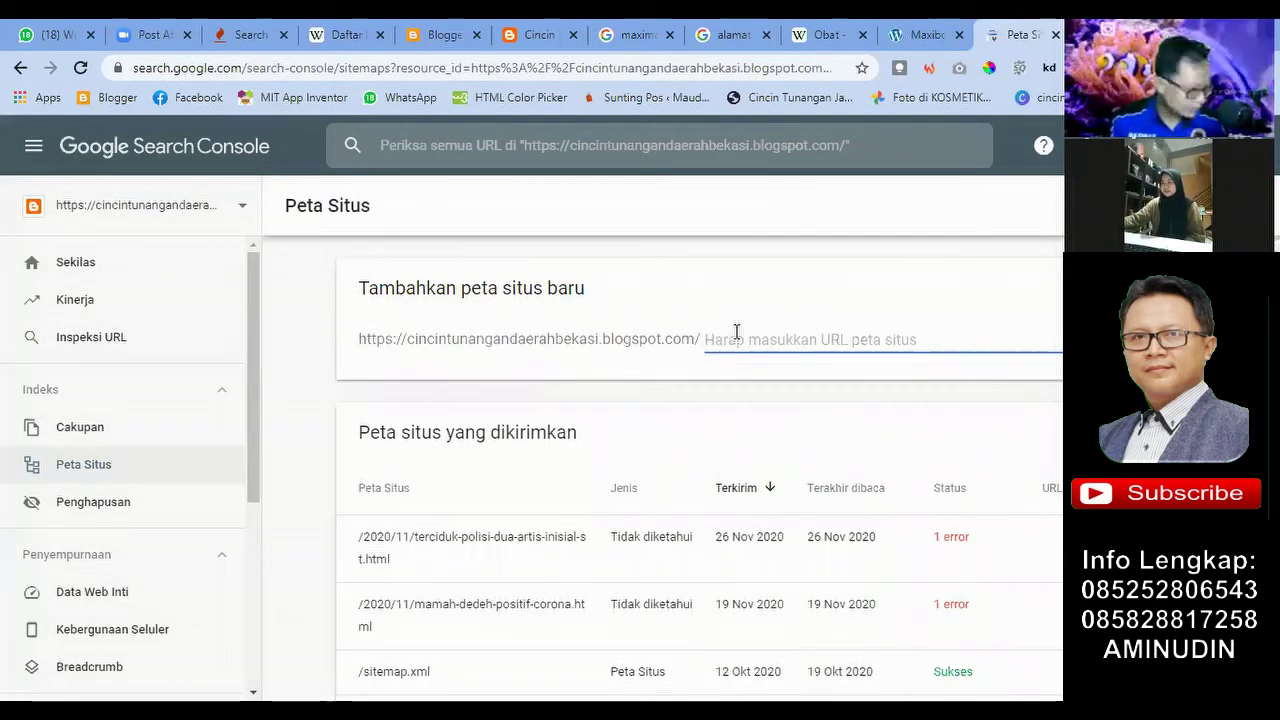
left_click(445, 30)
key("ctrl+Tab")
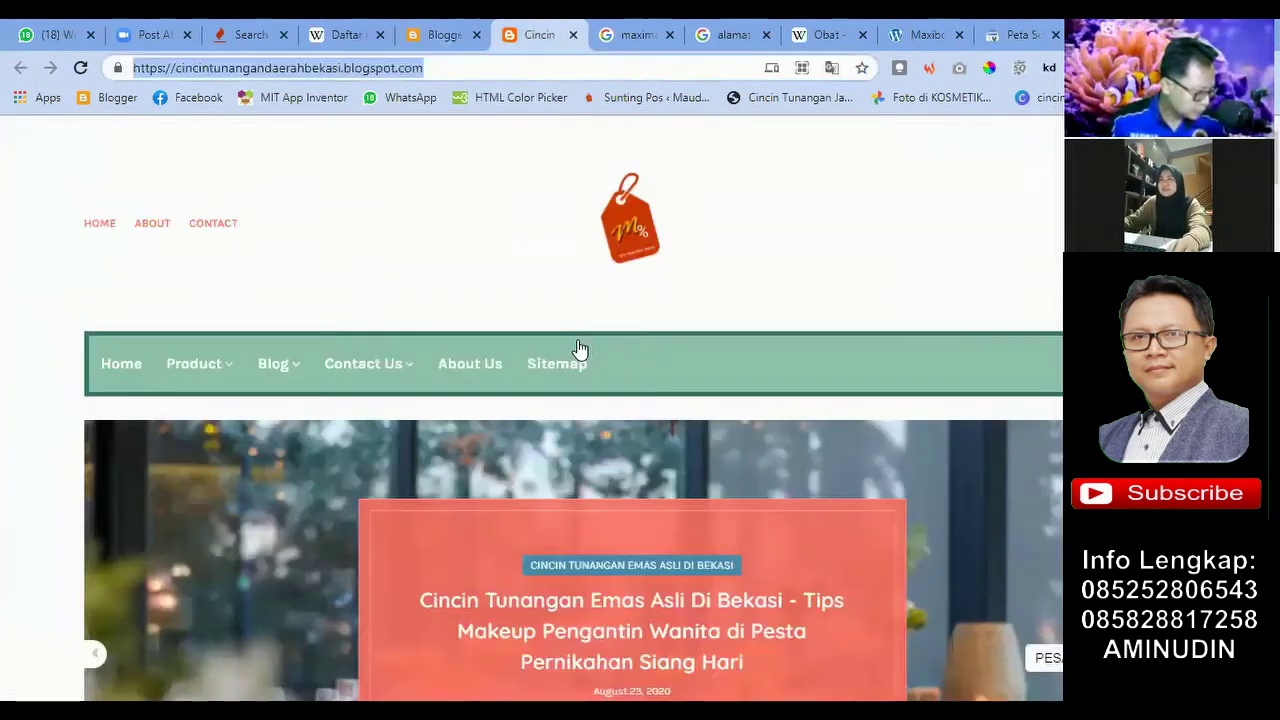
Step: Open the 'Jual Obat Kuat Tradisional Khusus Lelaki di Babelan' post and select its URL path
scroll(523, 360, "down", 2)
scroll(329, 354, "down", 10)
left_click(460, 325)
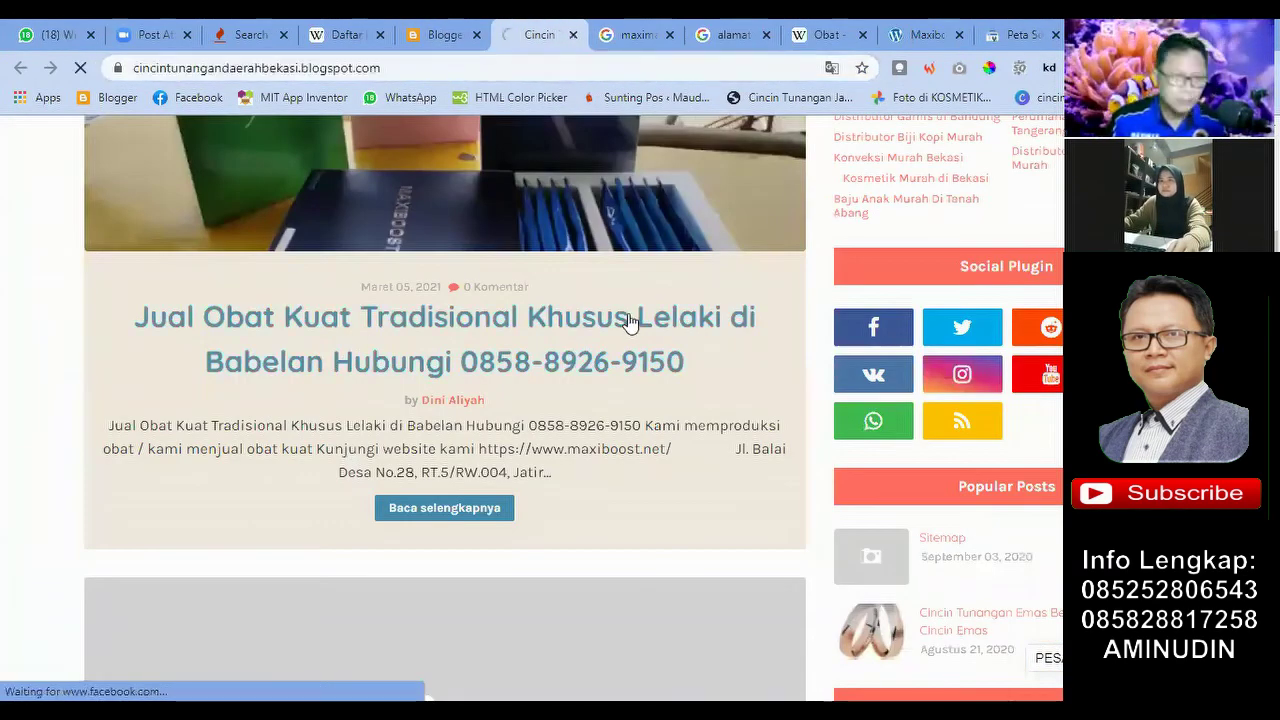
left_click(627, 323)
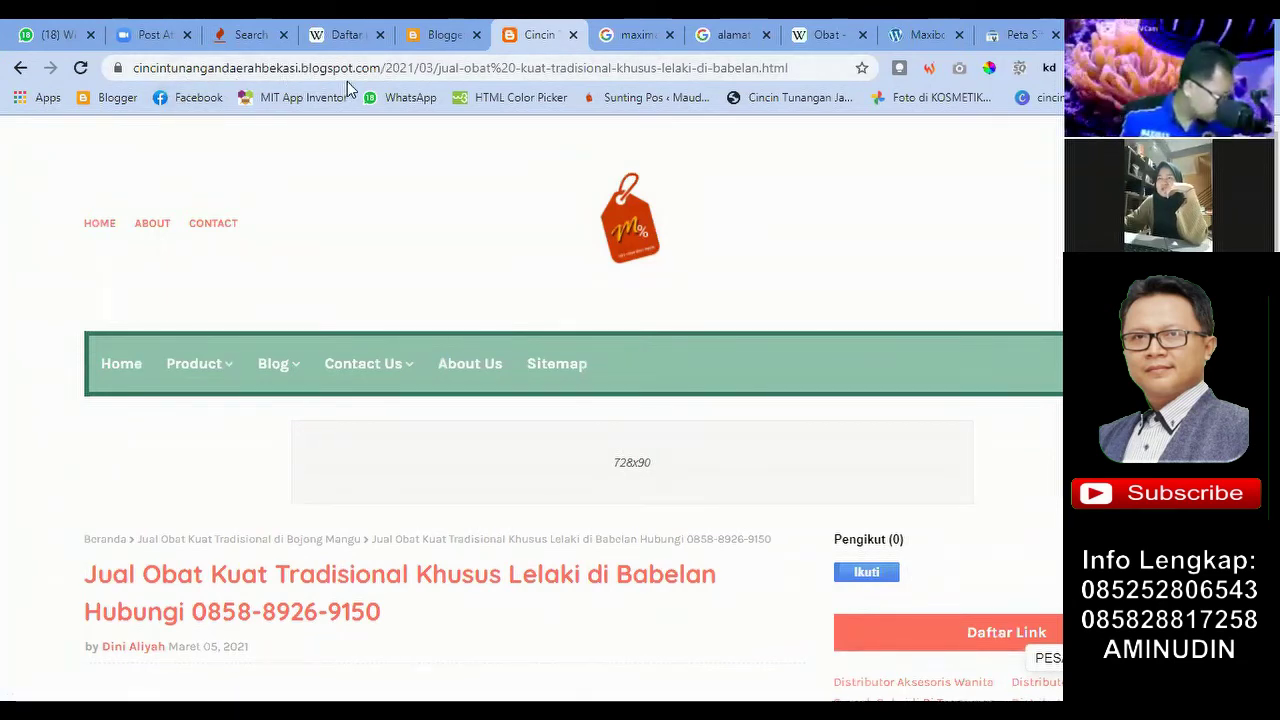
left_click_drag(386, 68, 797, 68)
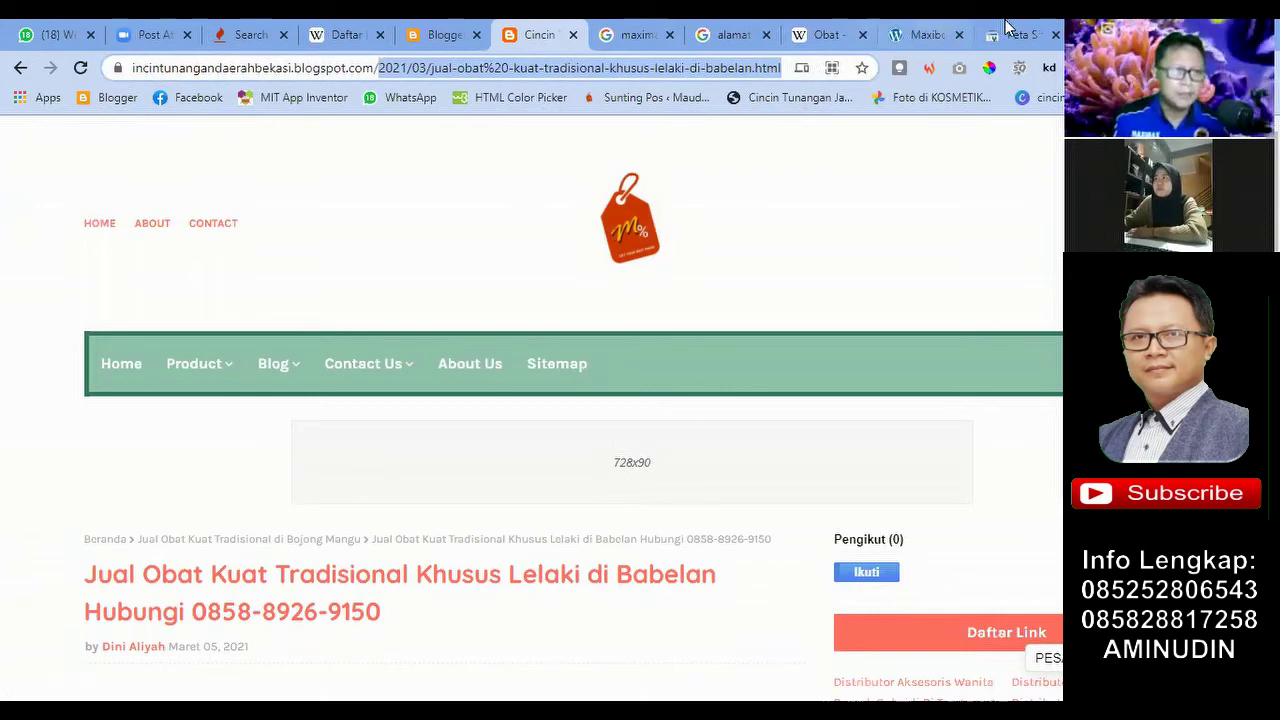
Step: Go back to the Blogger posts list and reopen the post from the live blog via Lihat blog
left_click(436, 34)
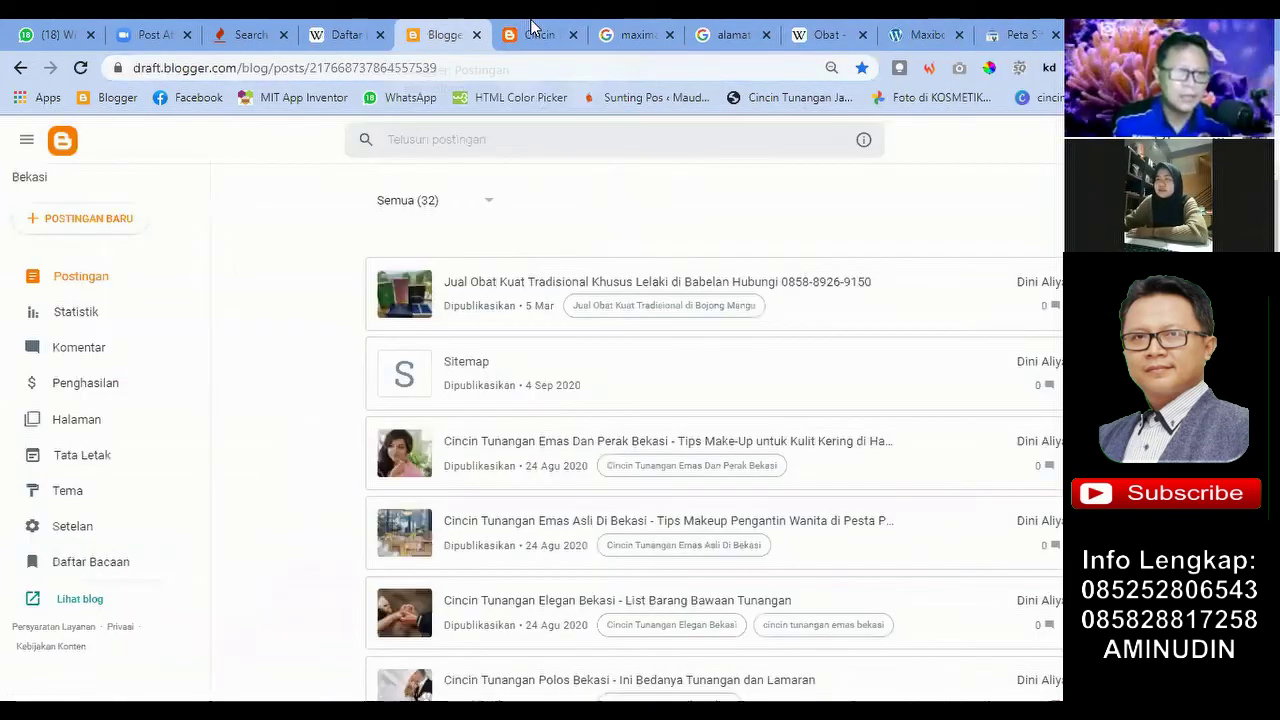
left_click(514, 34)
left_click(422, 33)
left_click(512, 34)
left_click(440, 34)
left_click(520, 34)
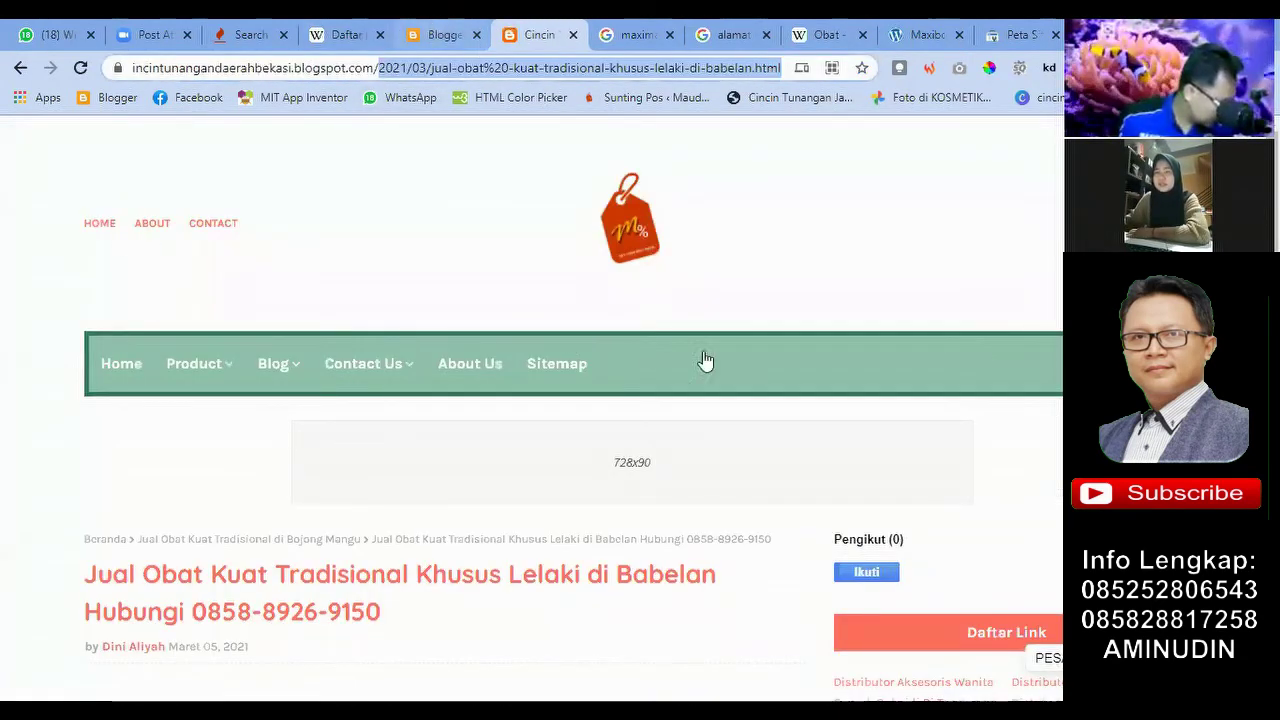
key("ctrl+shift+Tab")
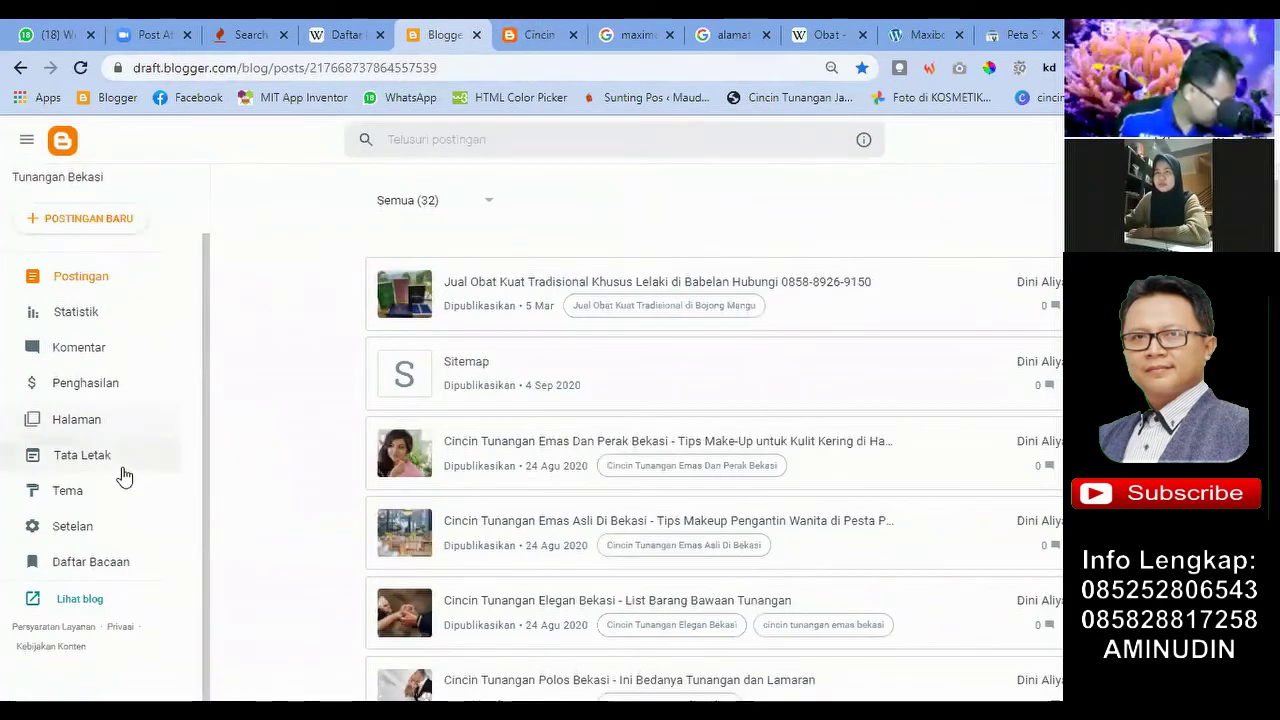
left_click(101, 607)
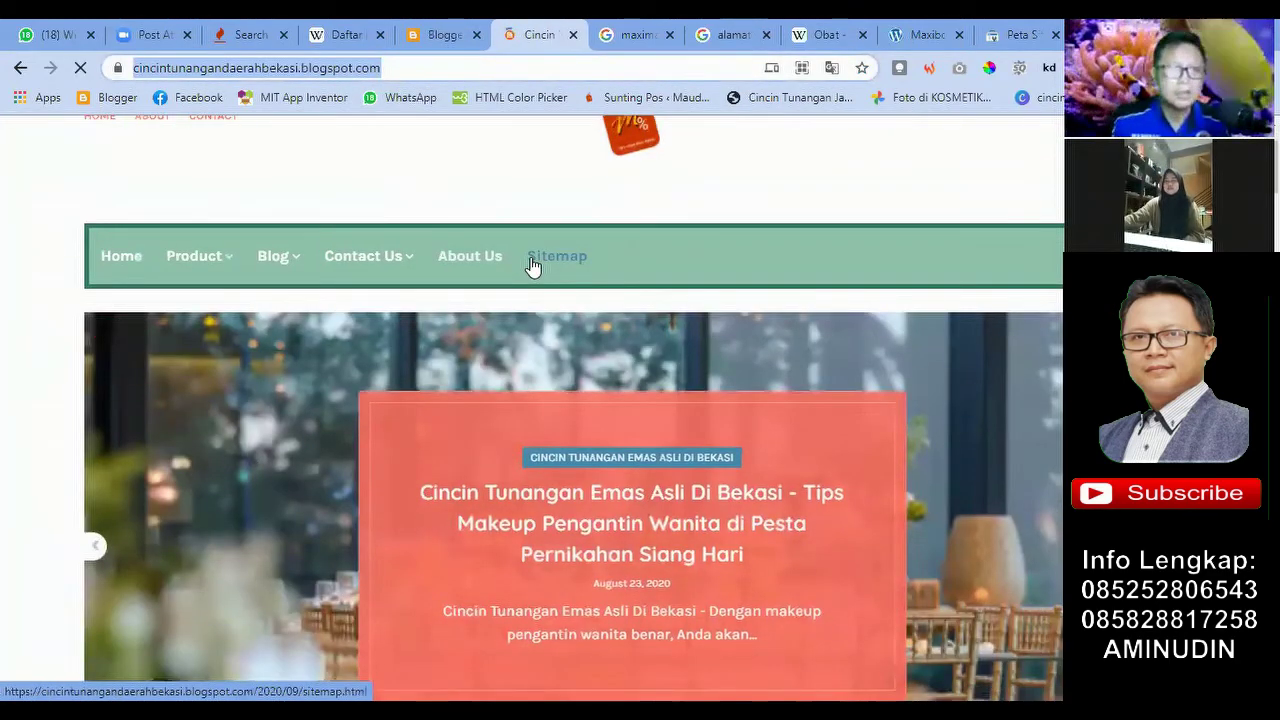
scroll(533, 265, "down", 2)
scroll(549, 439, "down", 5)
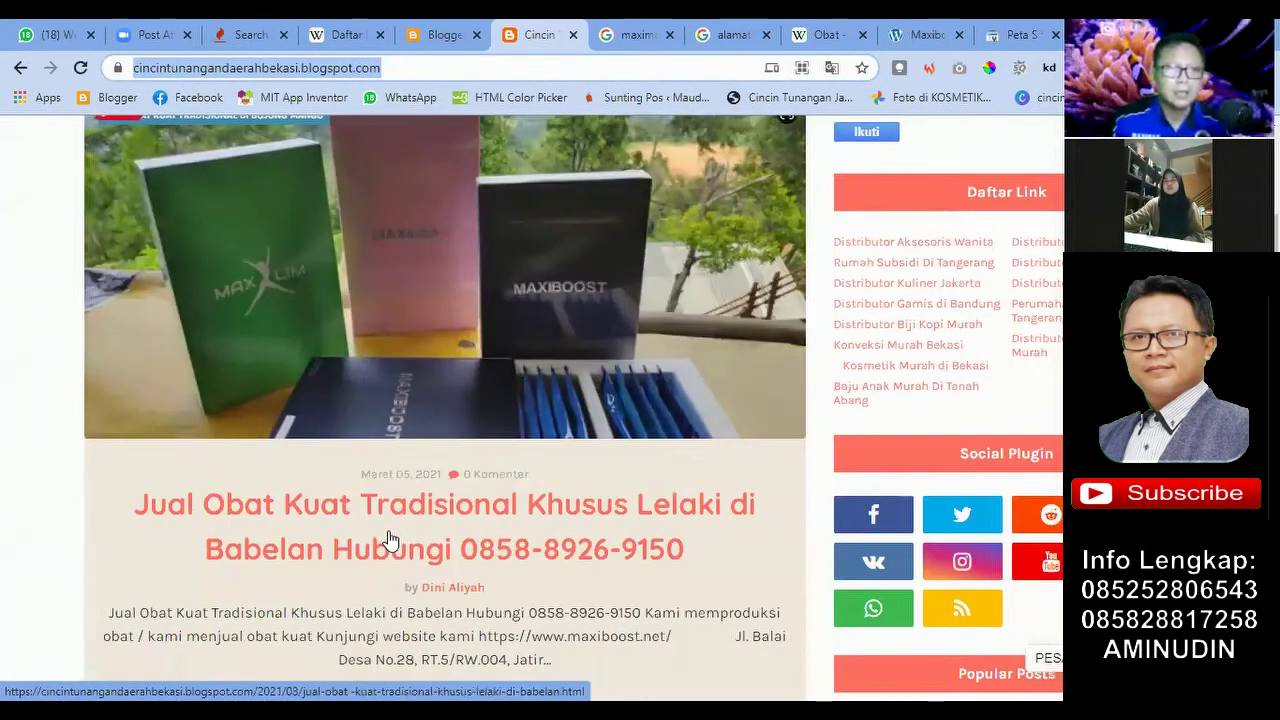
left_click(356, 551)
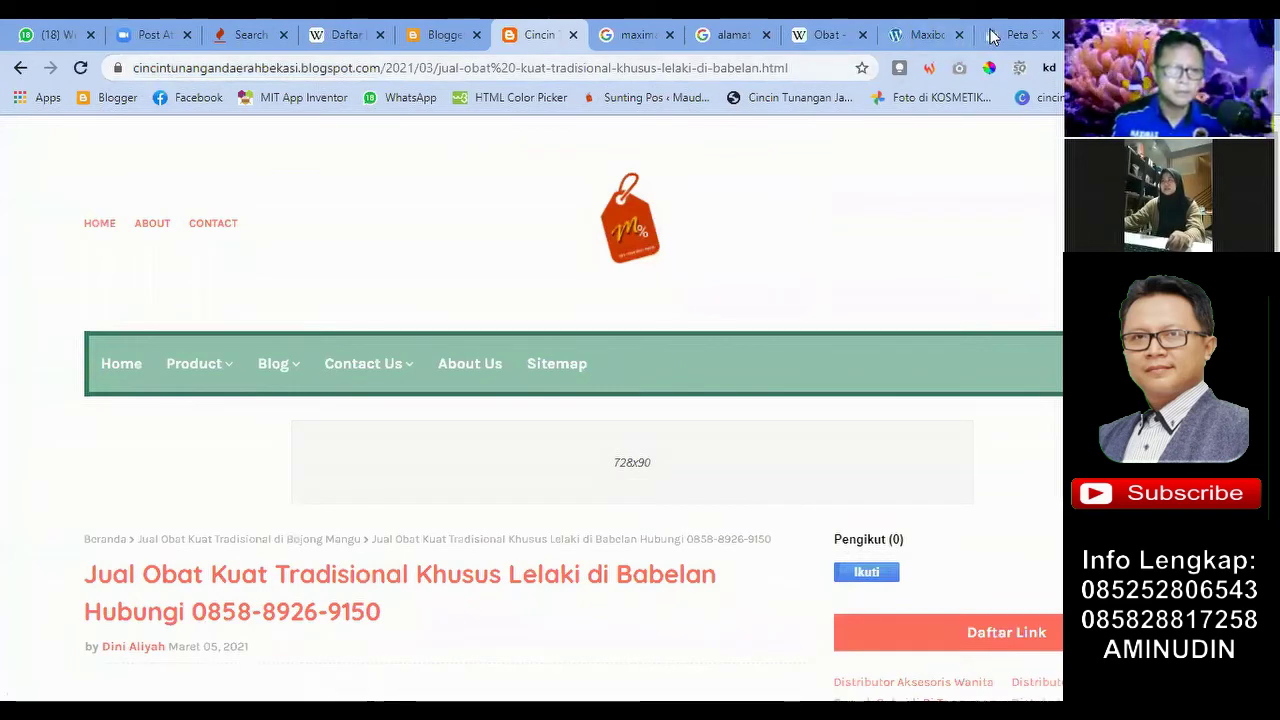
Step: Copy the post's URL path from the blog page and paste it into the new sitemap field
key("ctrl+9")
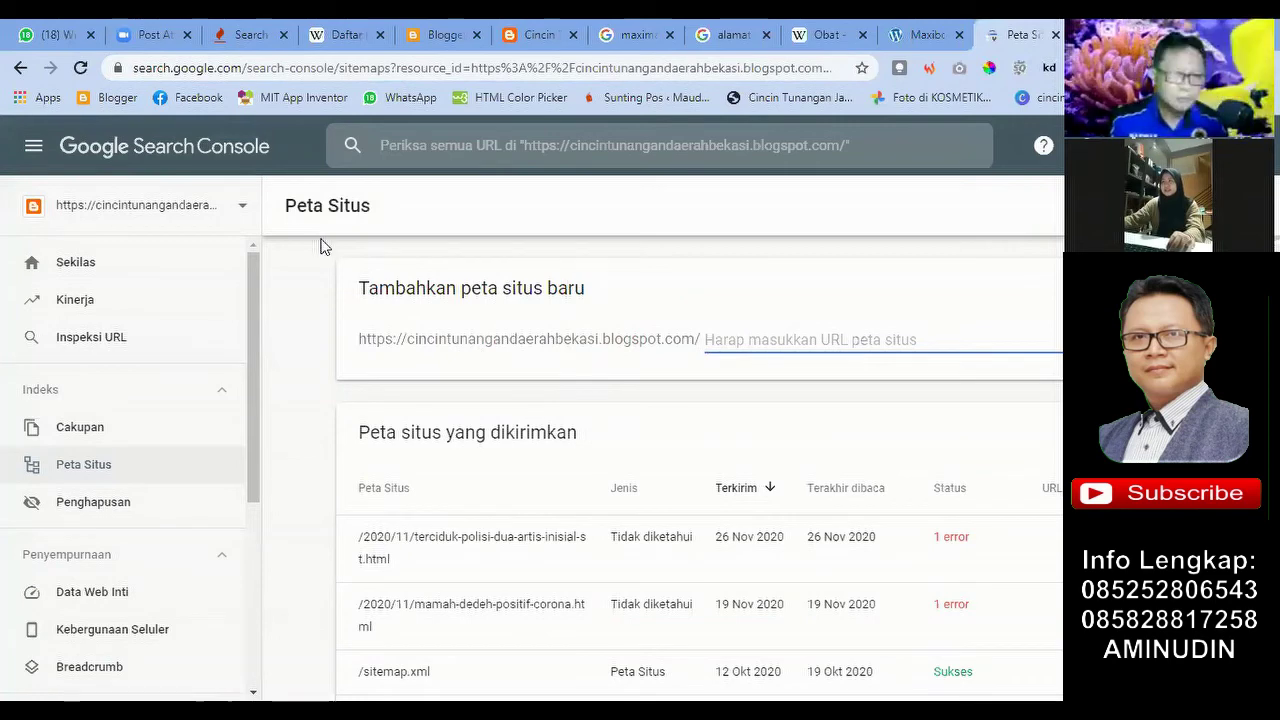
left_click(440, 34)
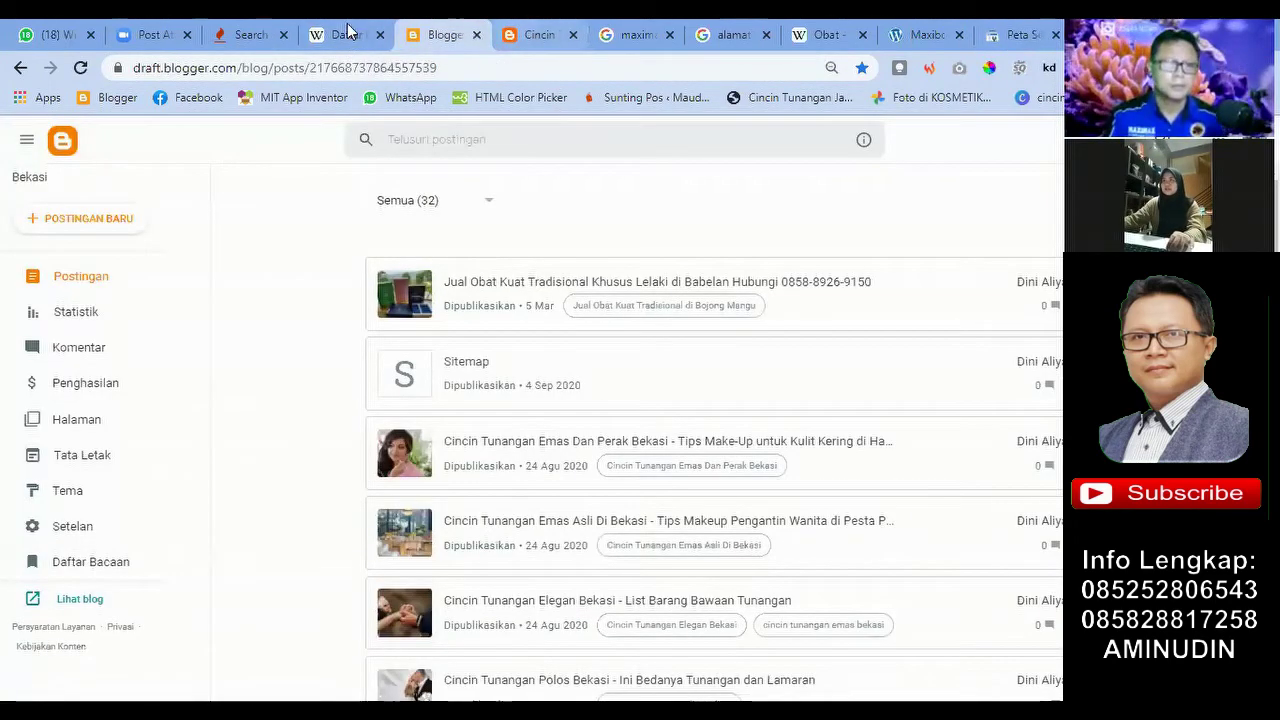
key("ctrl+Tab")
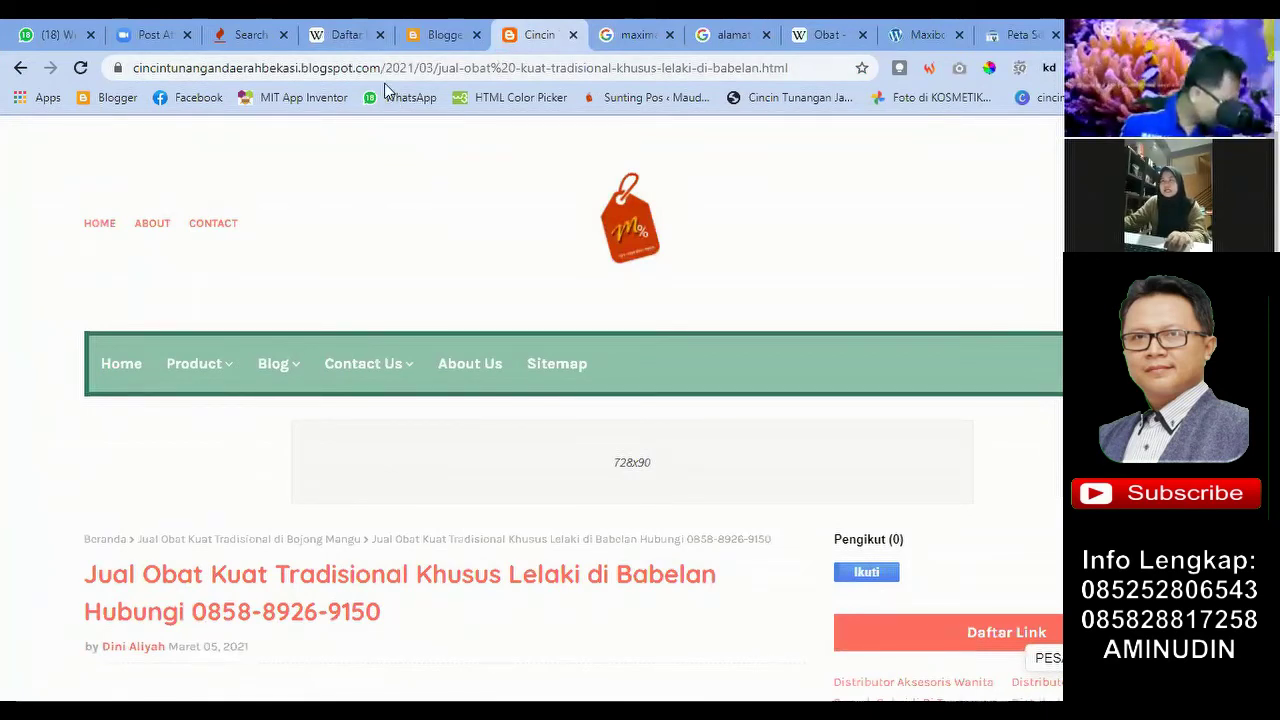
left_click_drag(390, 78, 798, 88)
key("ctrl+c")
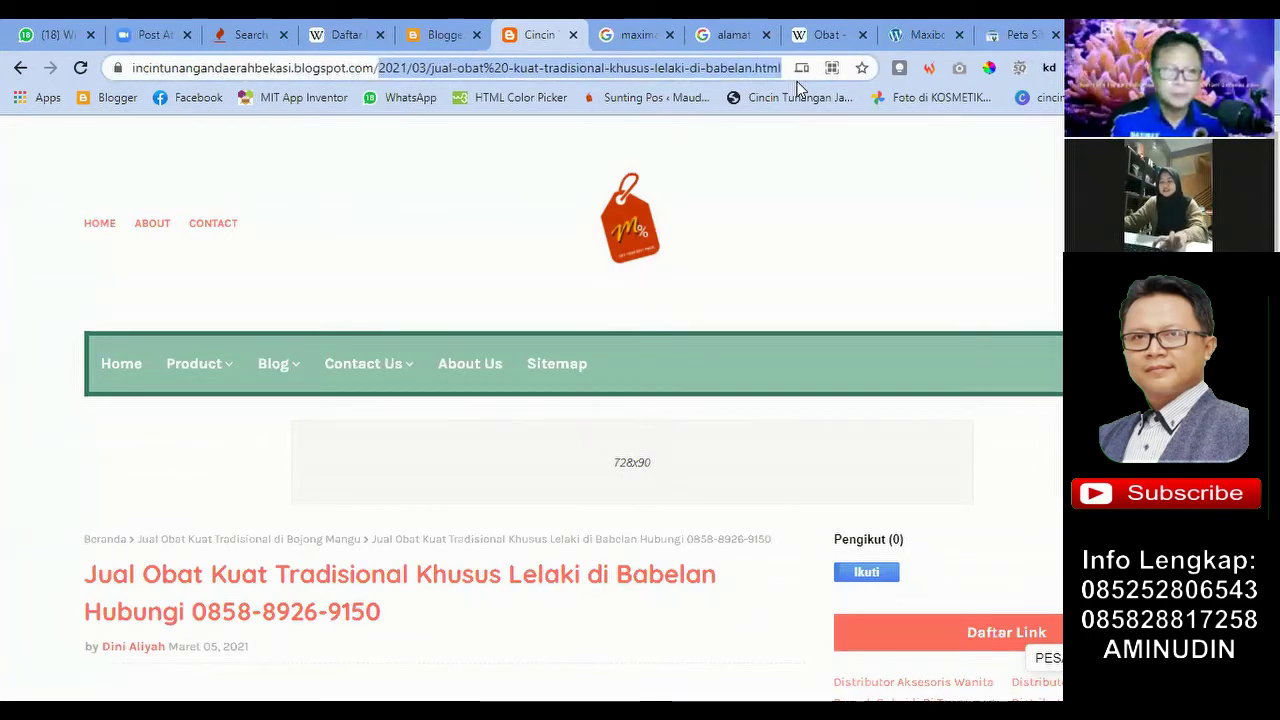
left_click(1014, 34)
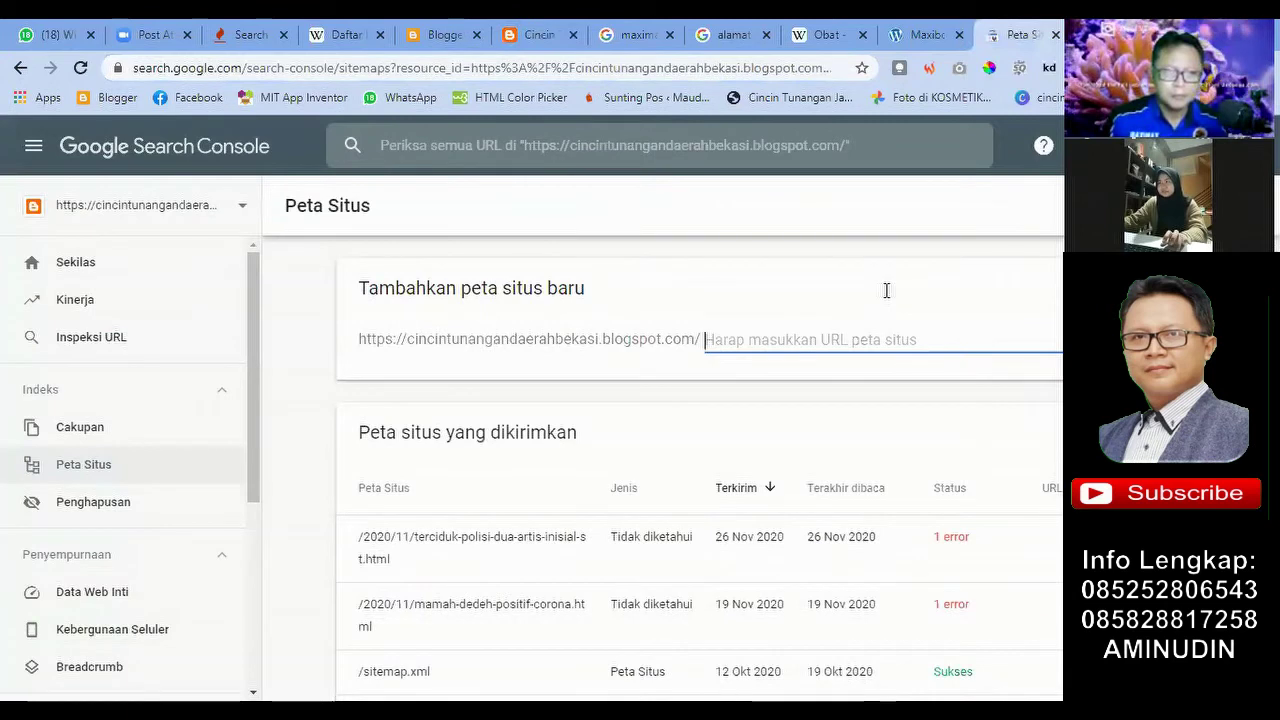
key("ctrl+v")
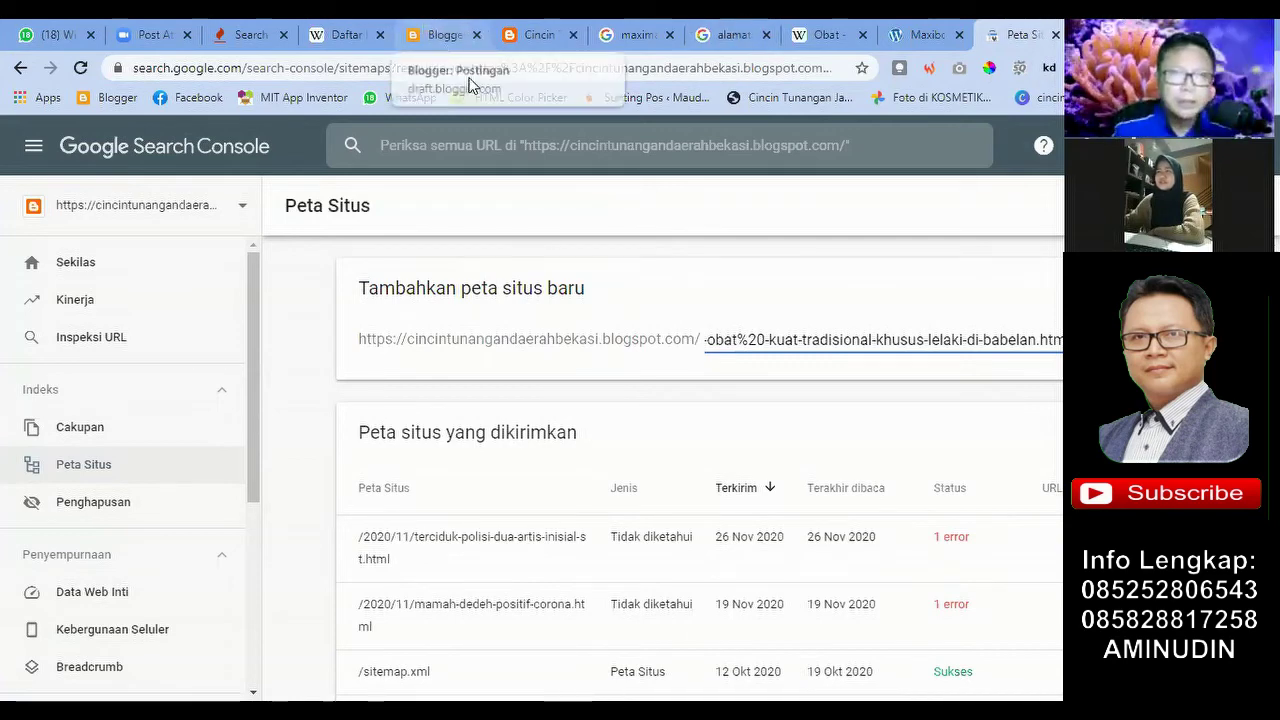
Step: Re-paste '2021/03/jual-obat%20-kuat-tradisional-khusus-lelaki-di-babelan.html' into the 'Harap masukkan URL peta situs' field
left_click(445, 35)
left_click(512, 37)
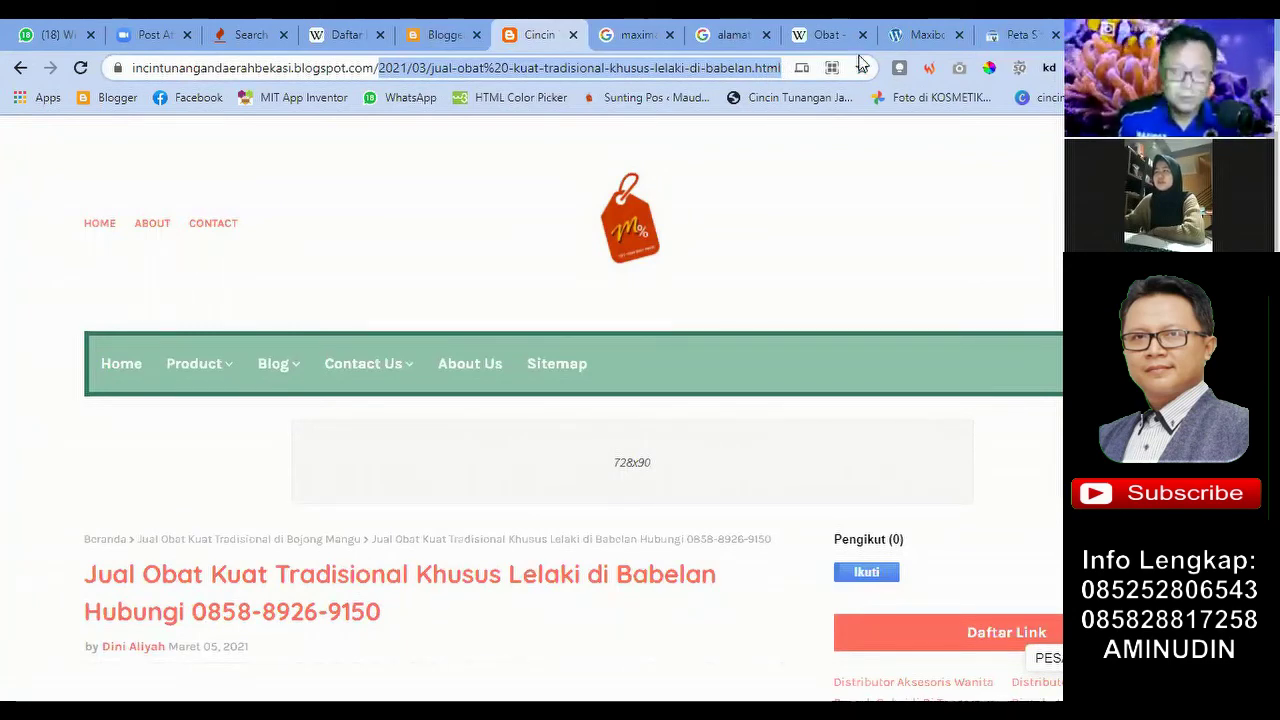
left_click(1020, 35)
left_click(931, 342)
key("ctrl+v")
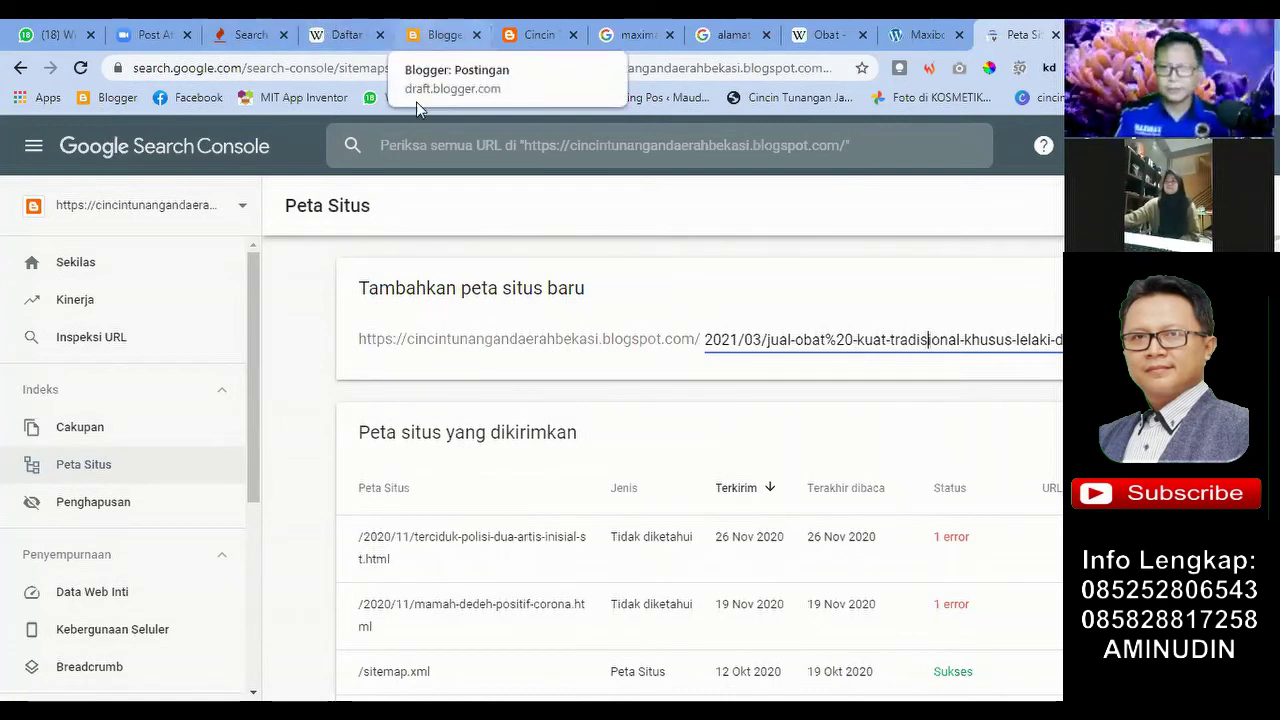
left_click(440, 34)
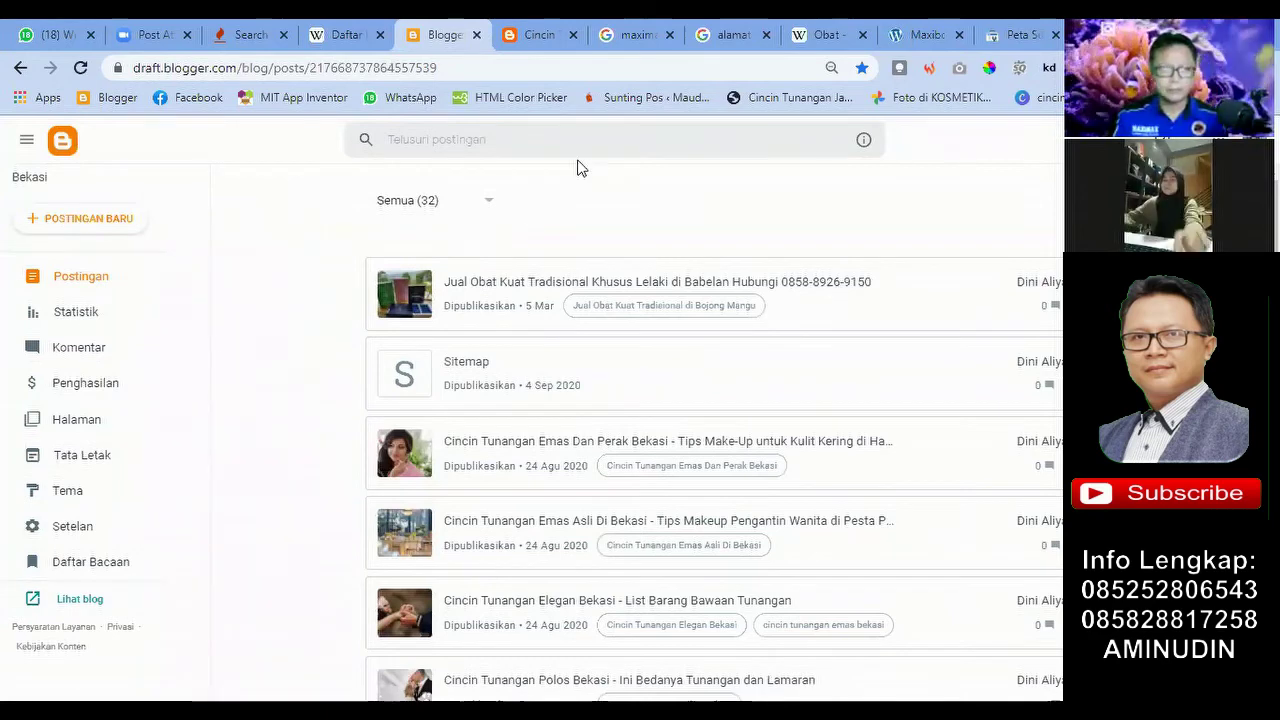
left_click(1020, 34)
scroll(903, 309, "down", 1)
scroll(640, 314, "up", 1)
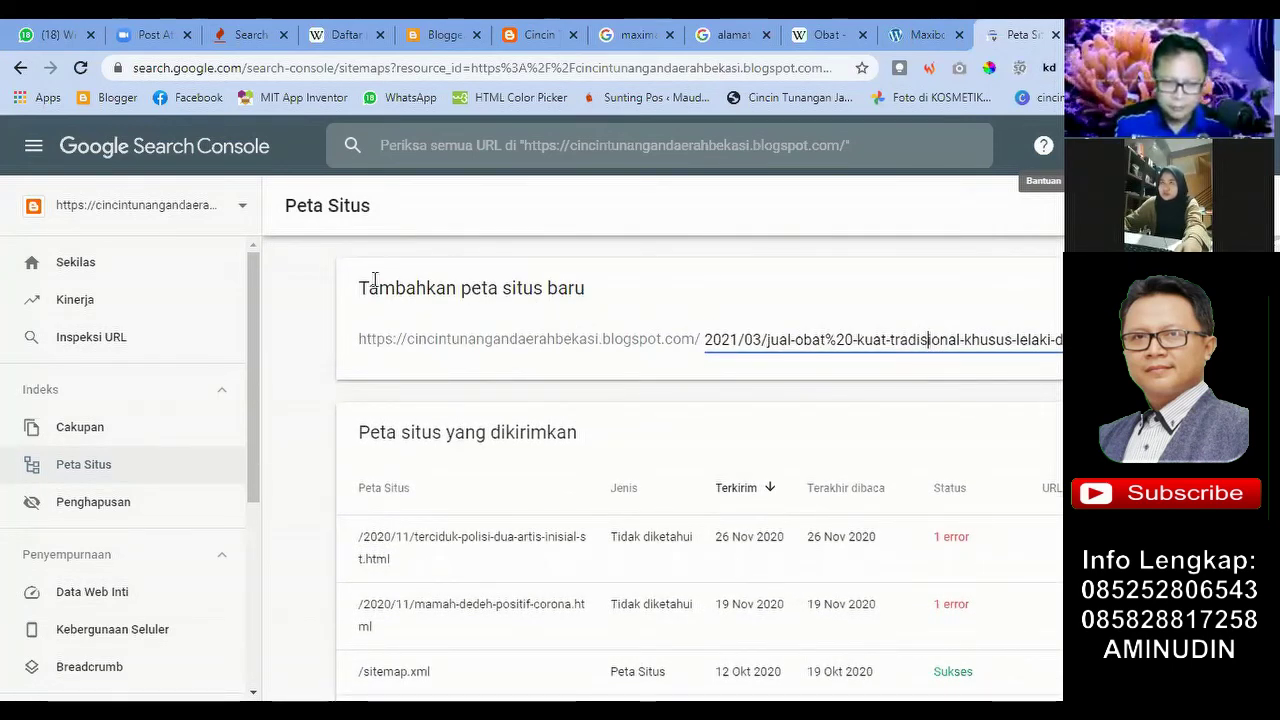
left_click(243, 215)
Step: Start adding a new property from the property list and pick the Awalan URL field
scroll(103, 596, "down", 2)
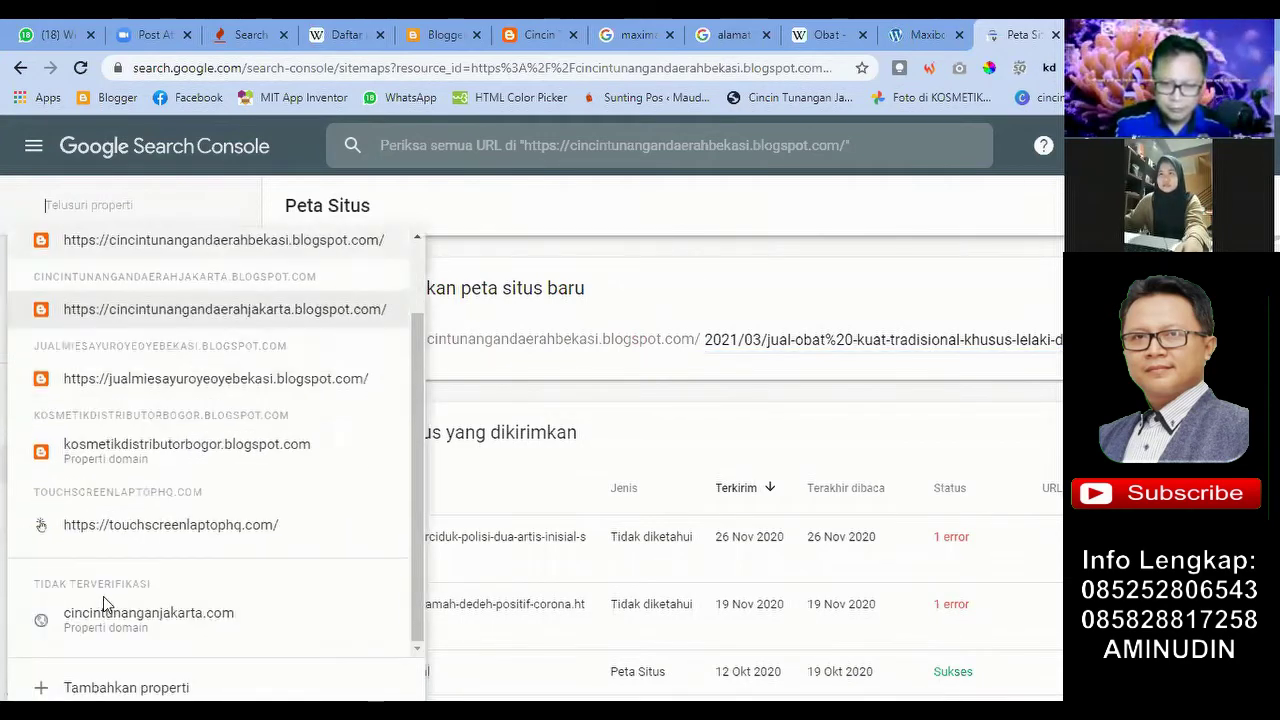
left_click(583, 216)
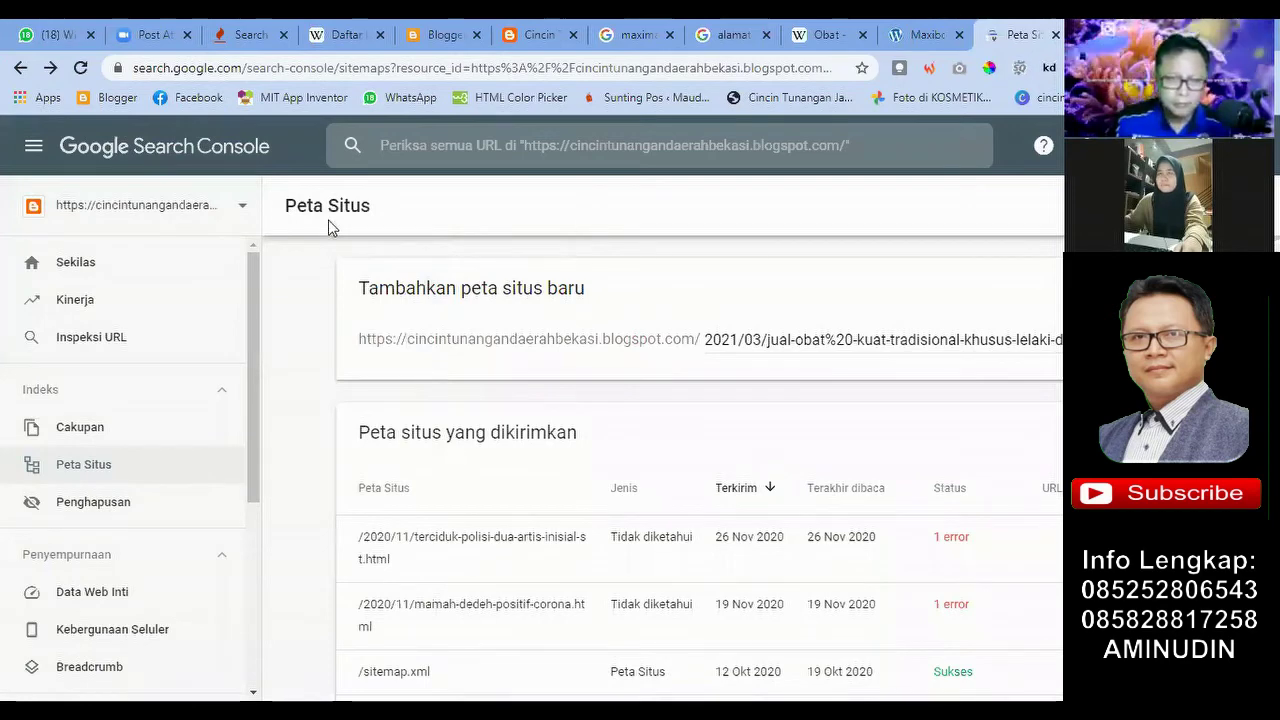
left_click(241, 208)
scroll(229, 477, "down", 3)
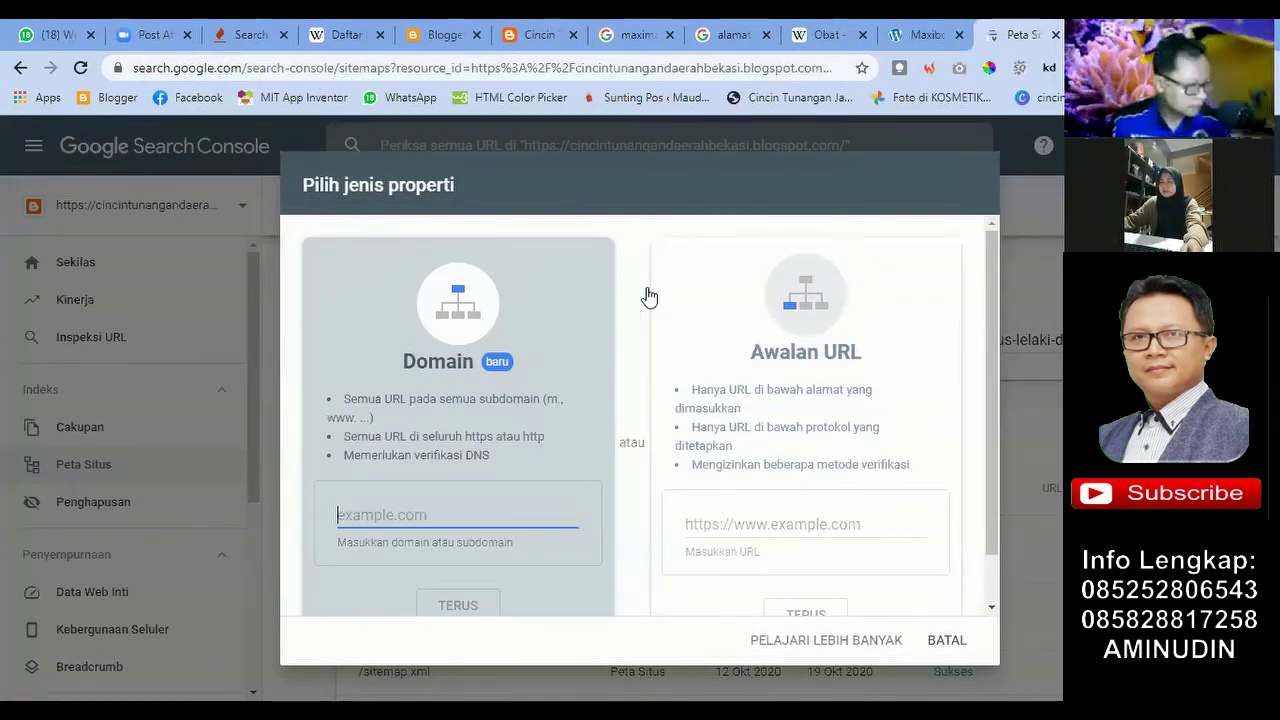
left_click(731, 535)
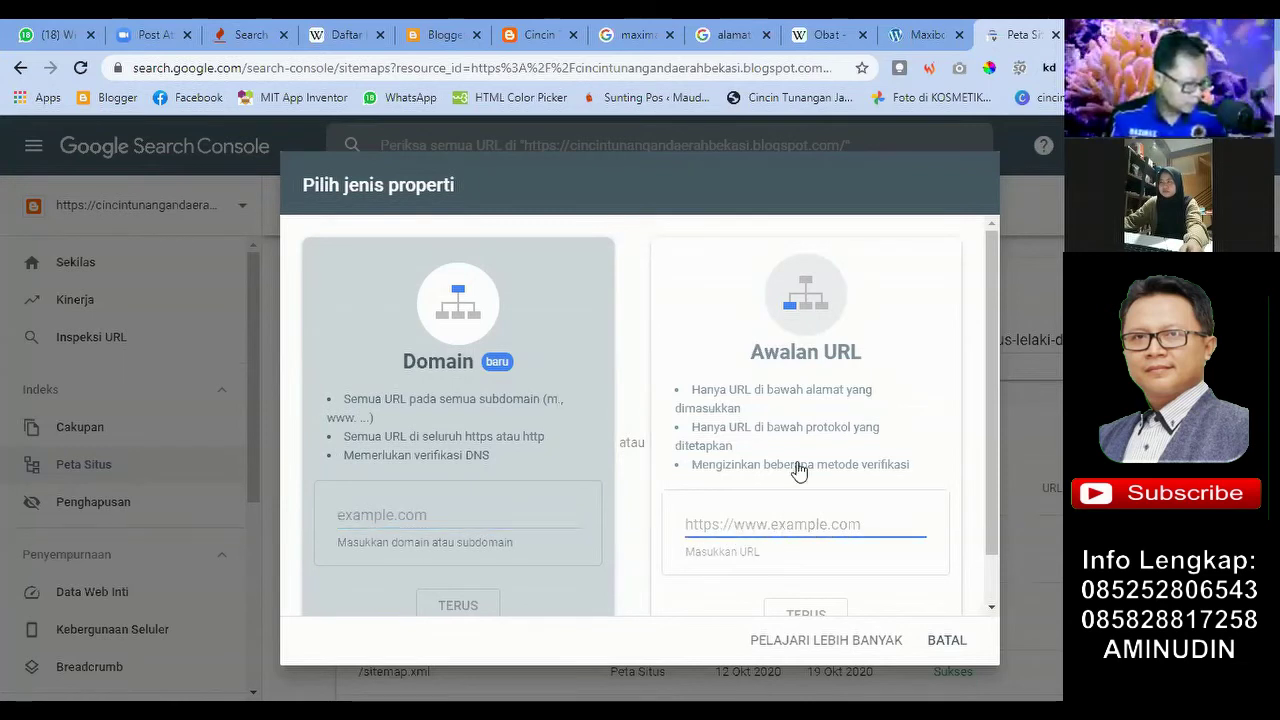
left_click(719, 523)
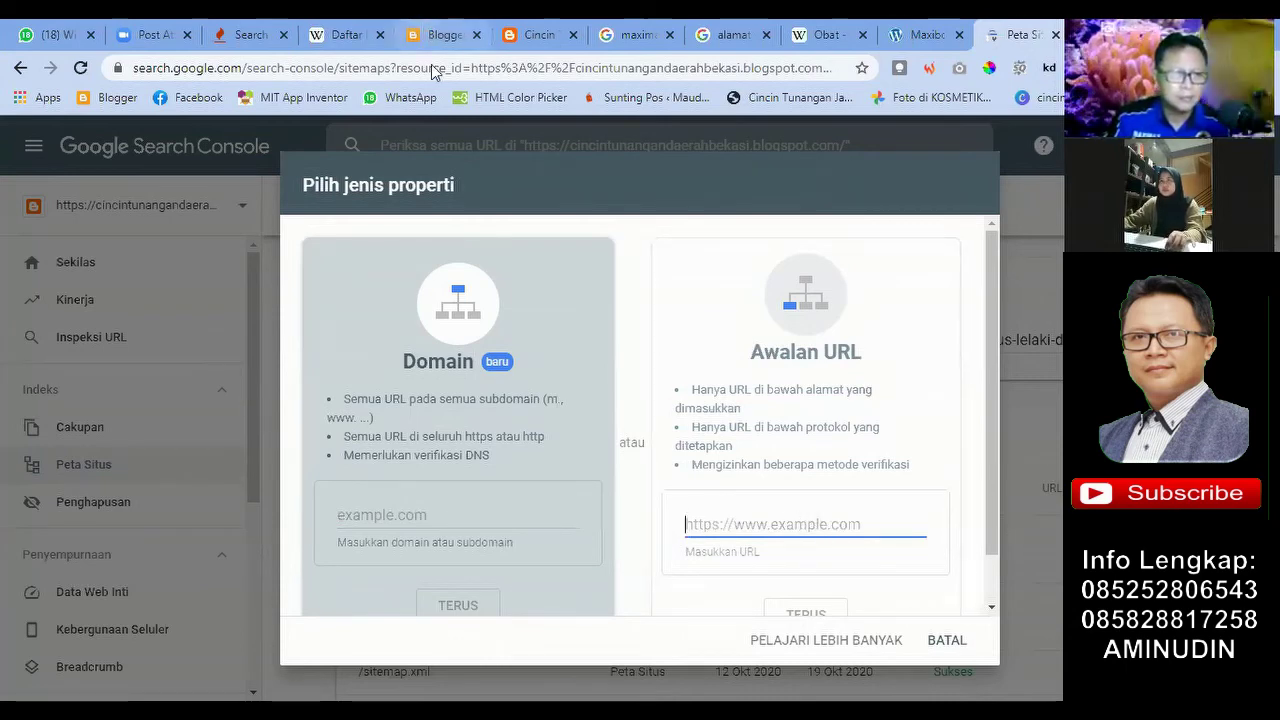
Step: Reload the published blog page and copy its full web address
left_click(445, 34)
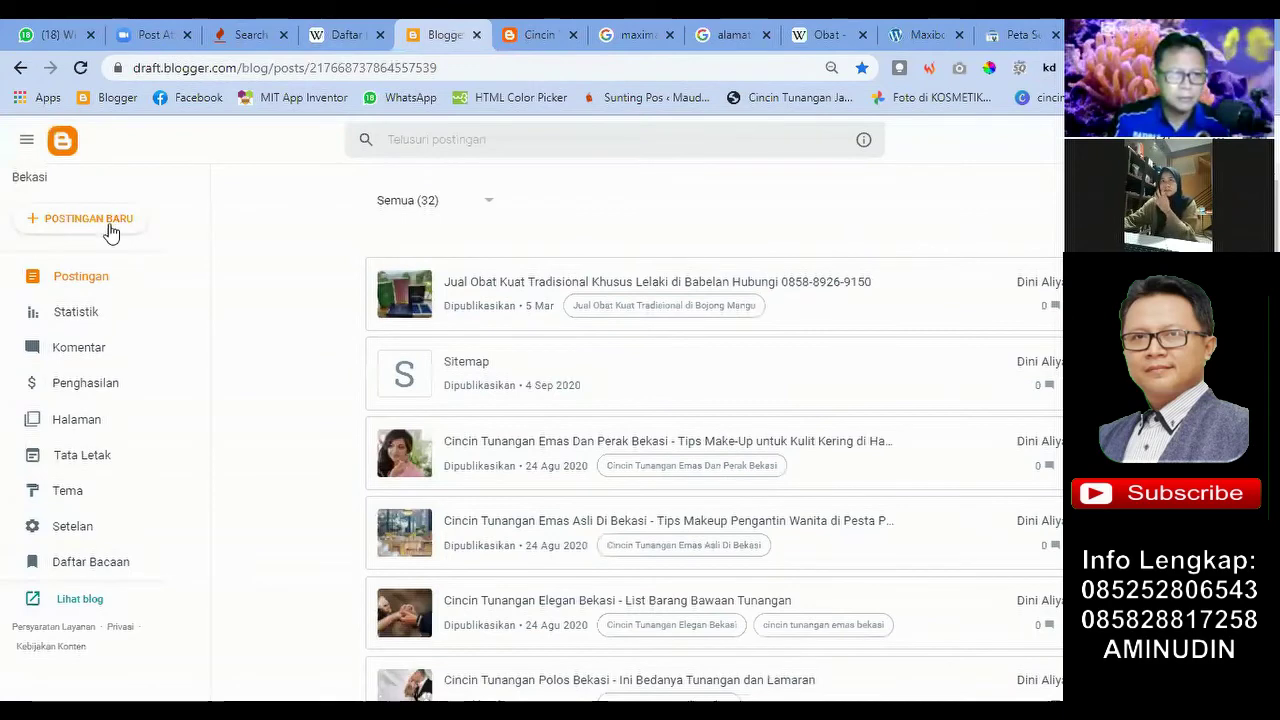
key("ctrl+Tab")
key("Return")
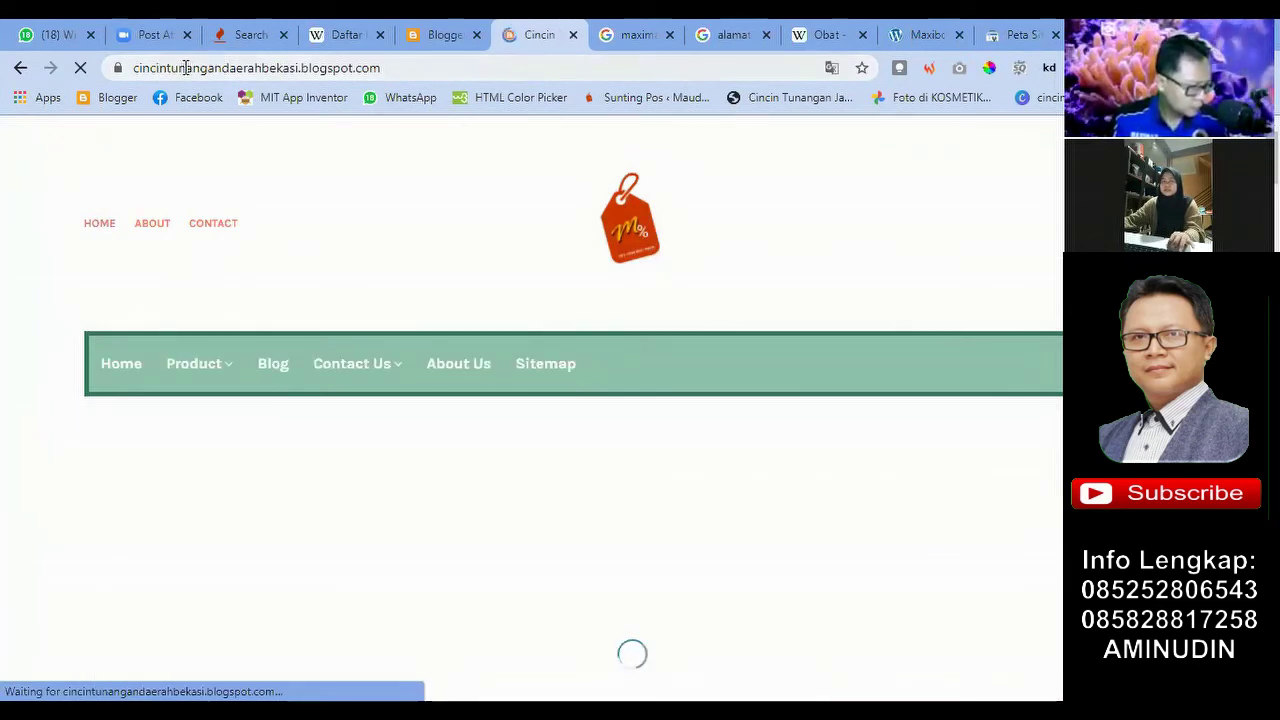
left_click(409, 68)
key("ctrl+c")
double_click(409, 68)
double_click(433, 68)
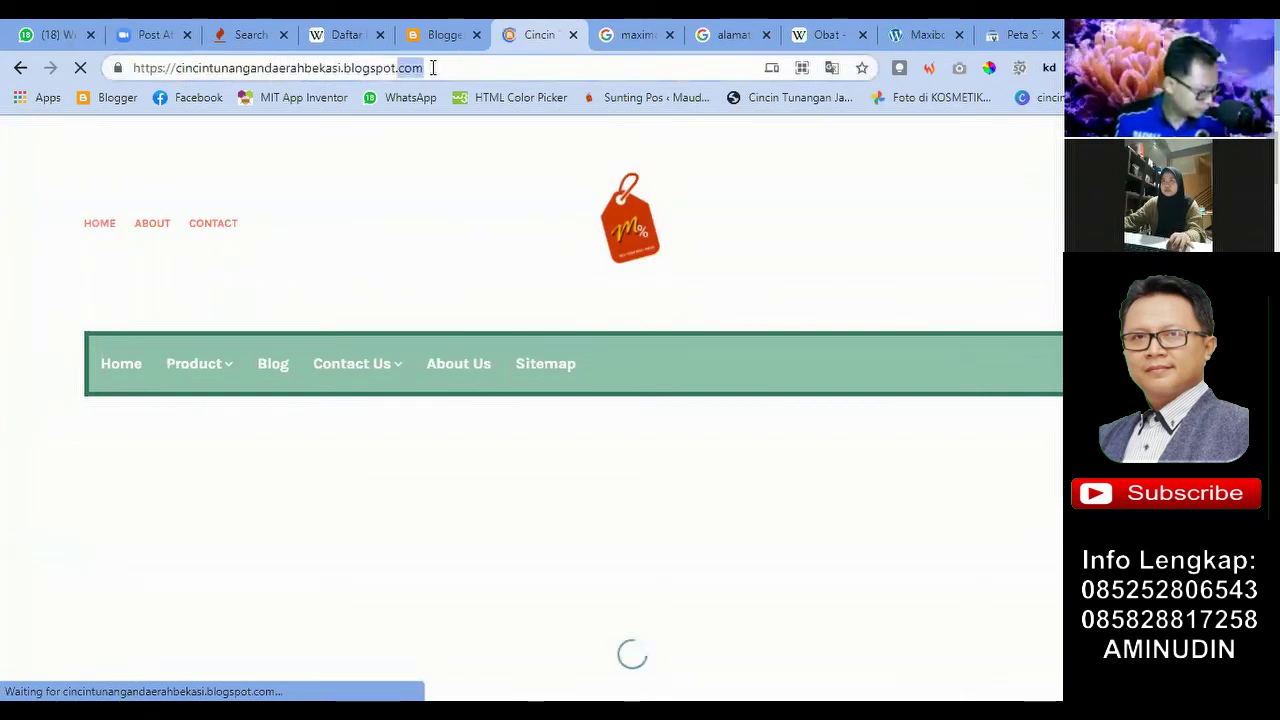
triple_click(433, 68)
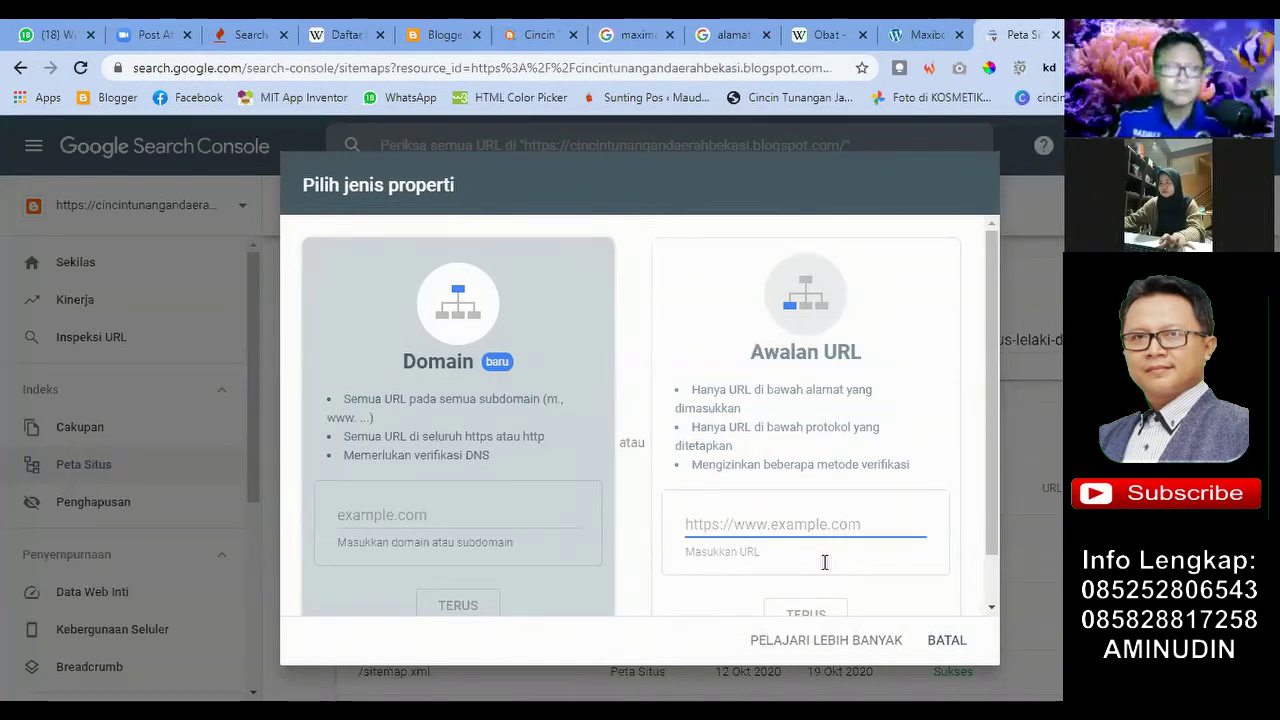
Step: Paste the blog address as the URL prefix, submit with TERUS, and close the verified-ownership notice
key("ctrl+v")
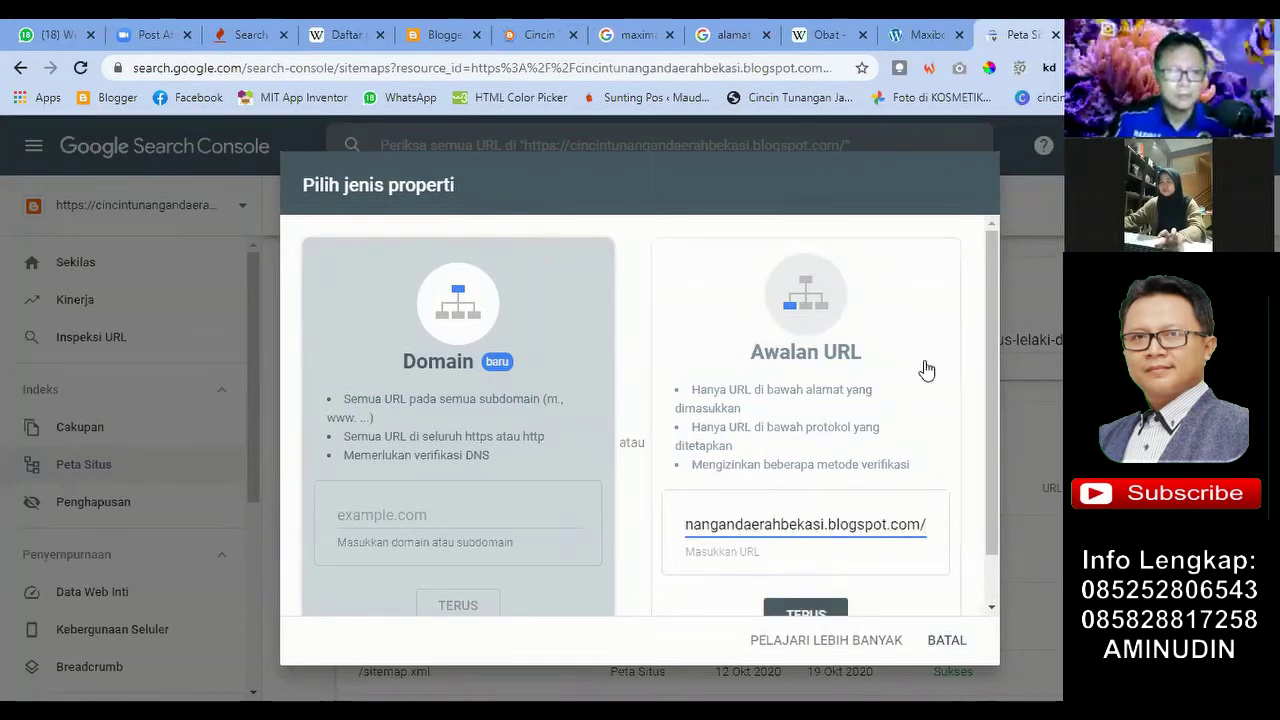
left_click(801, 612)
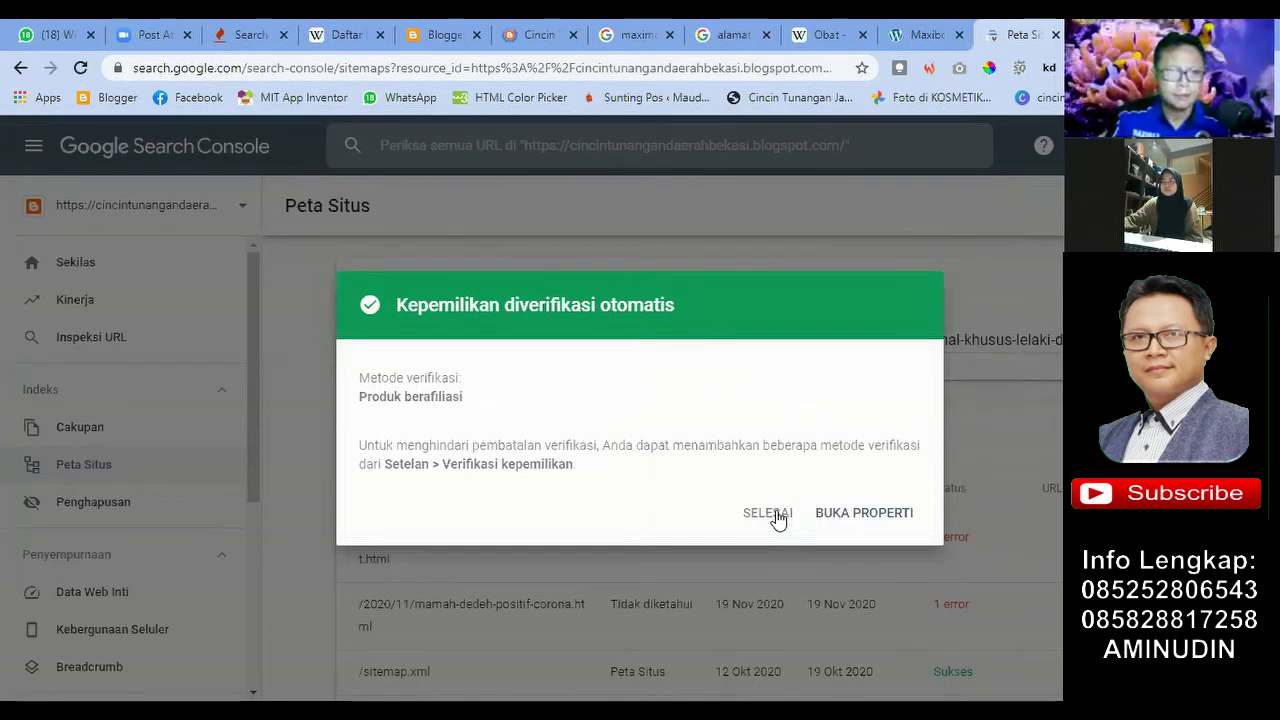
left_click(776, 516)
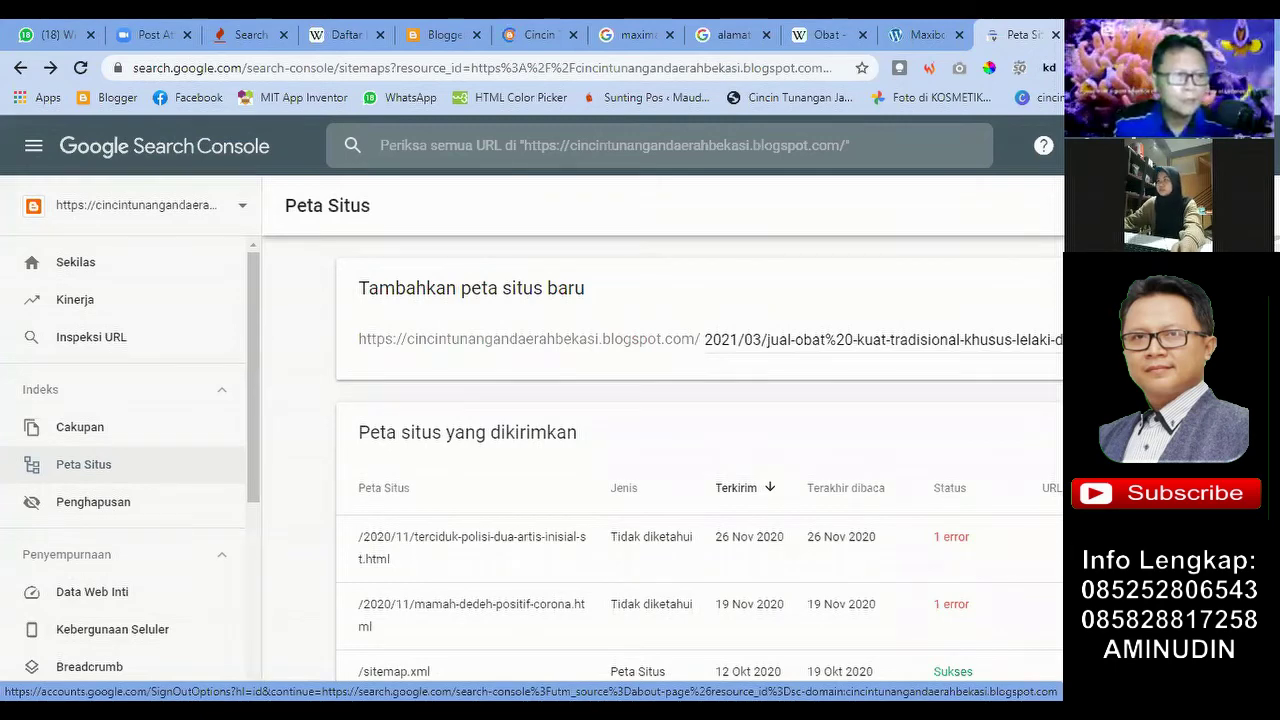
Step: Scroll through the Peta Situs table of submitted sitemaps and the property list
scroll(592, 387, "down", 1)
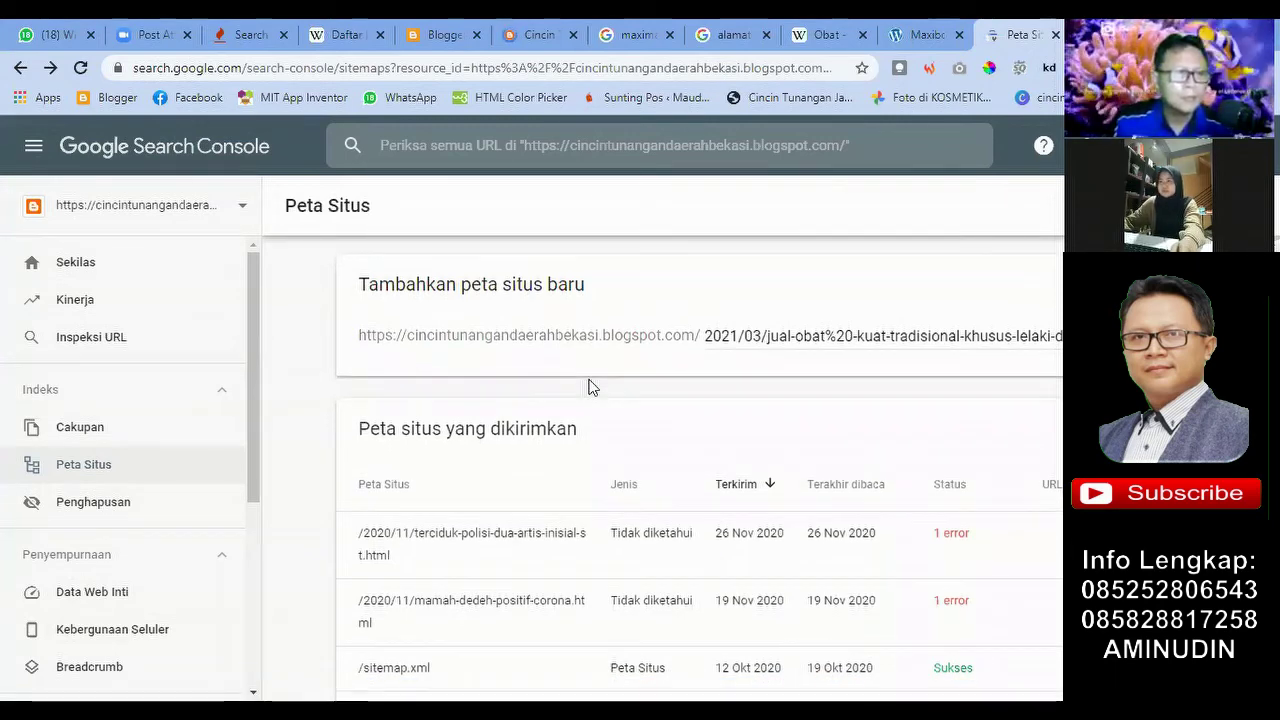
scroll(590, 388, "down", 5)
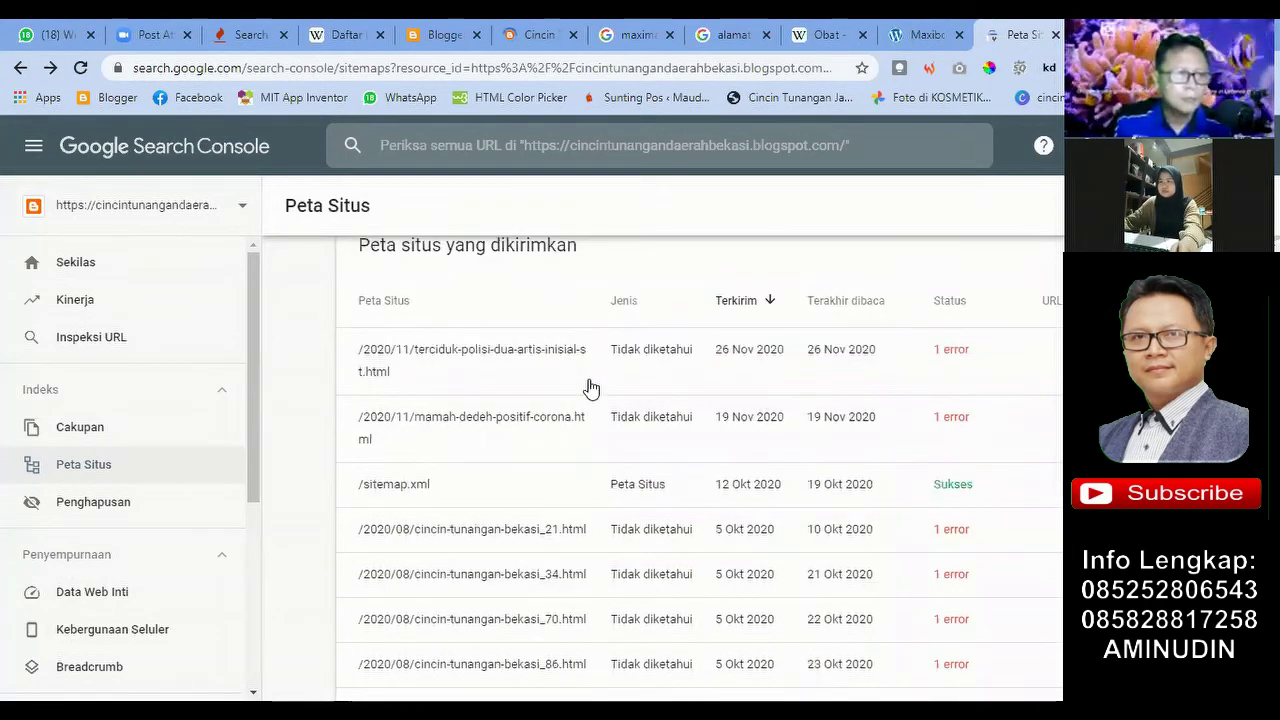
scroll(589, 620, "up", 6)
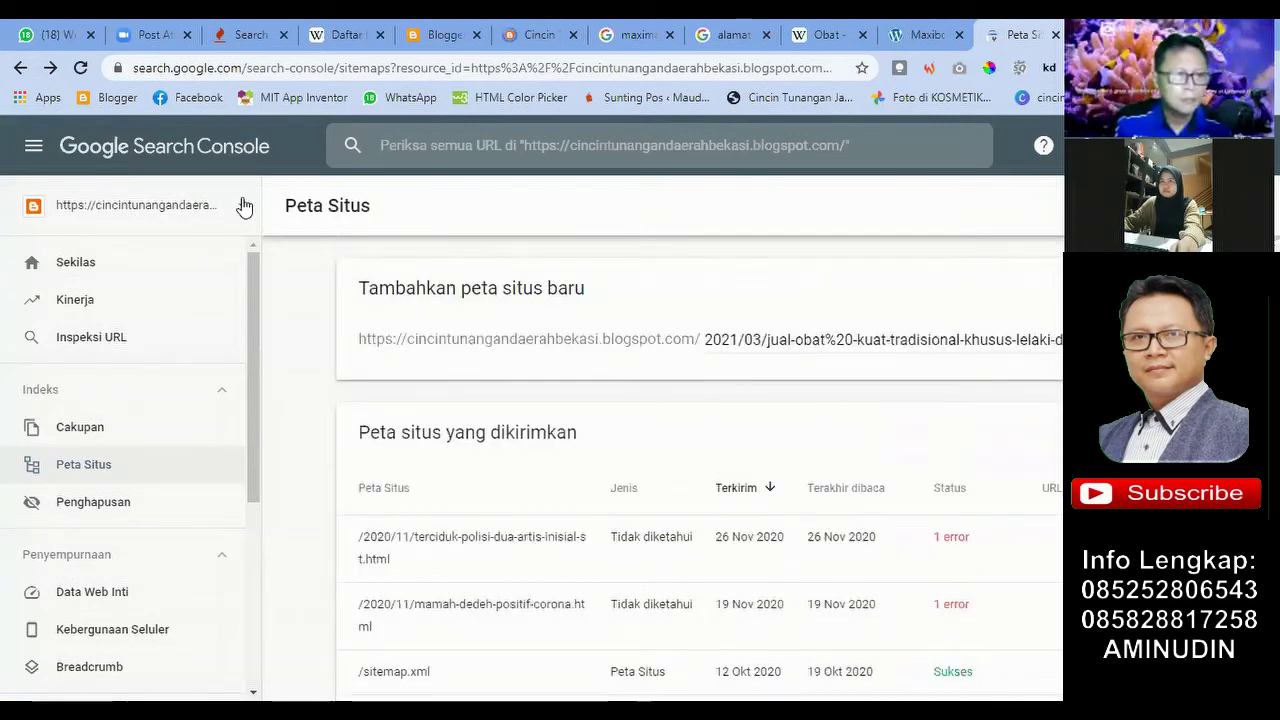
left_click(643, 256)
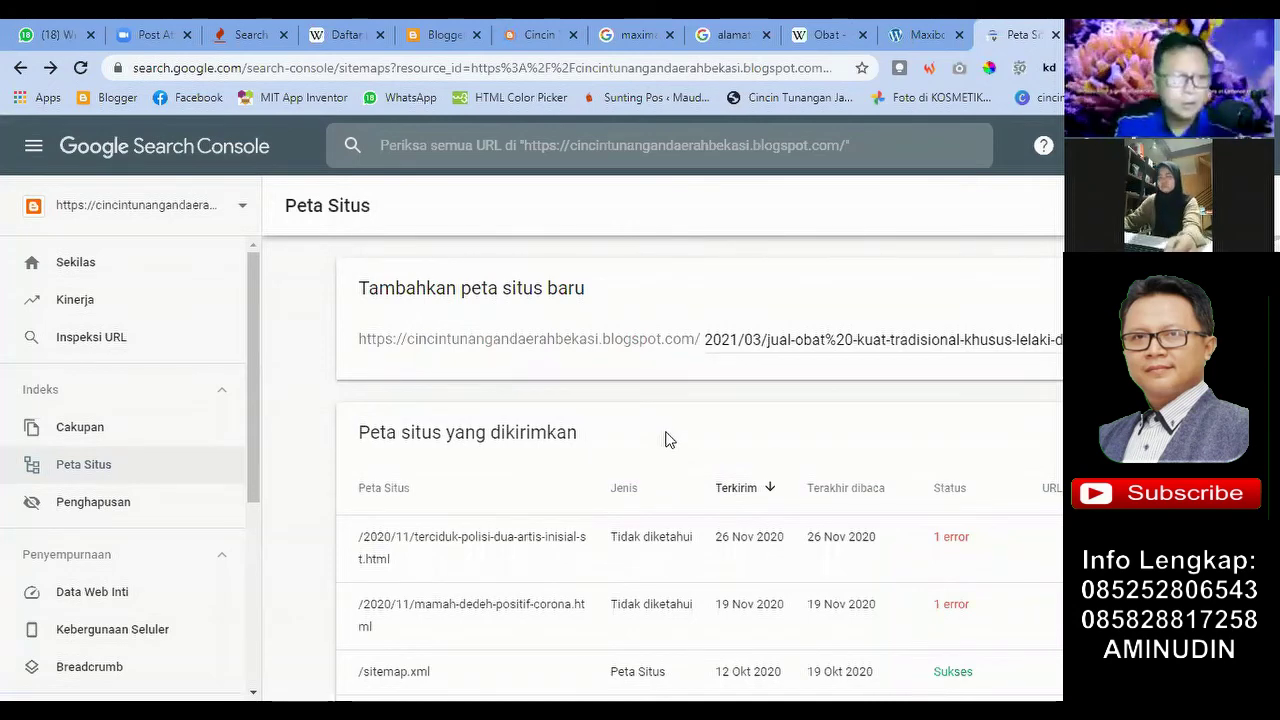
scroll(605, 380, "down", 1)
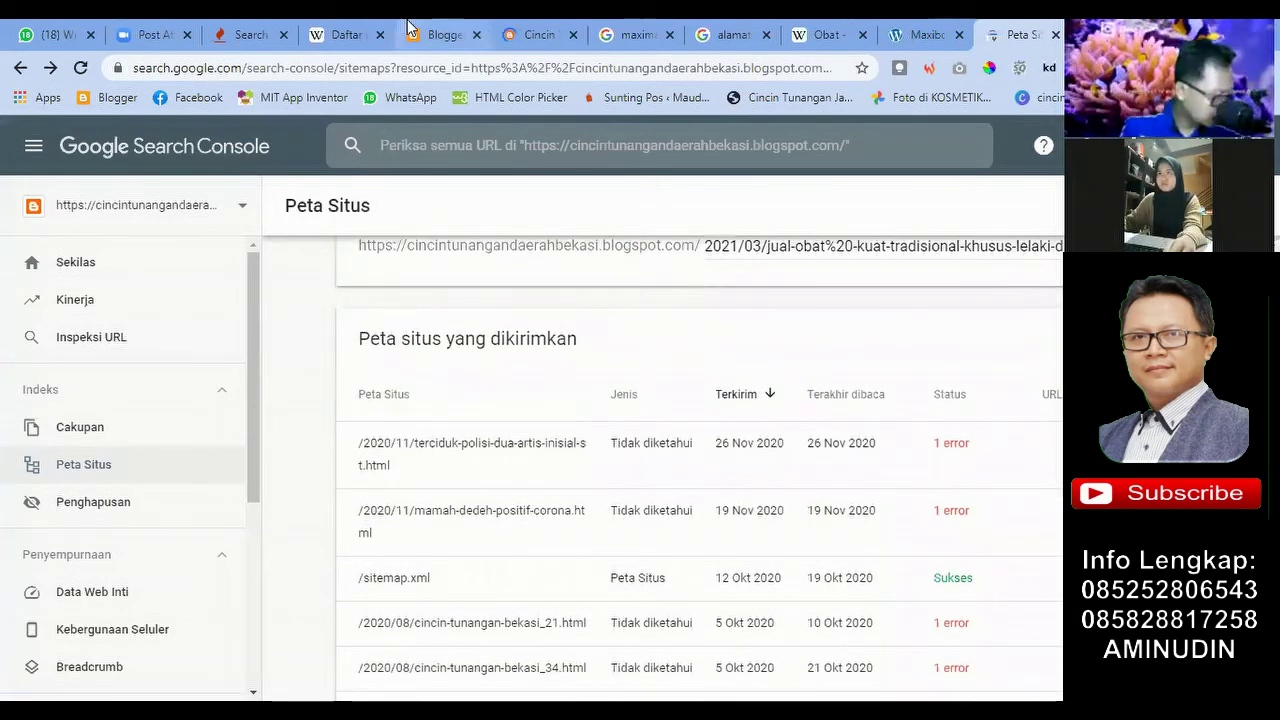
Step: Copy the blog's full web address from the published blog page and return to Peta Situs
left_click(441, 36)
left_click(528, 35)
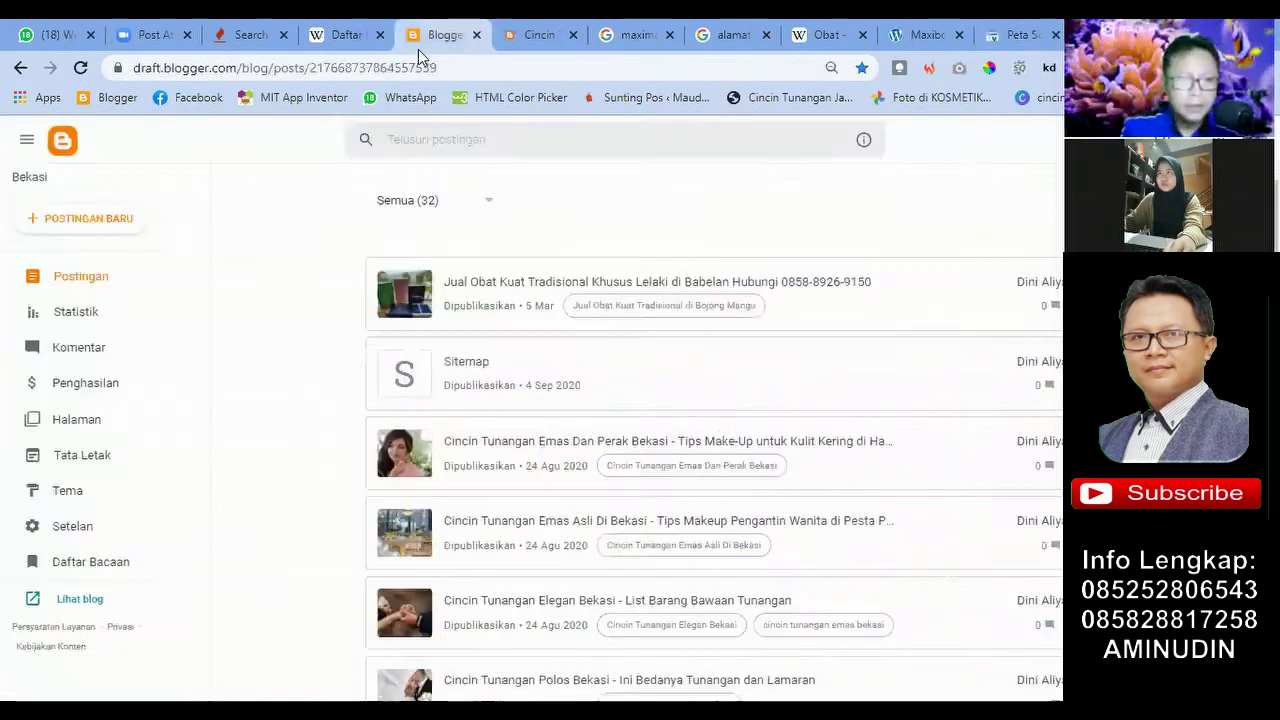
left_click(425, 67)
left_click(443, 63)
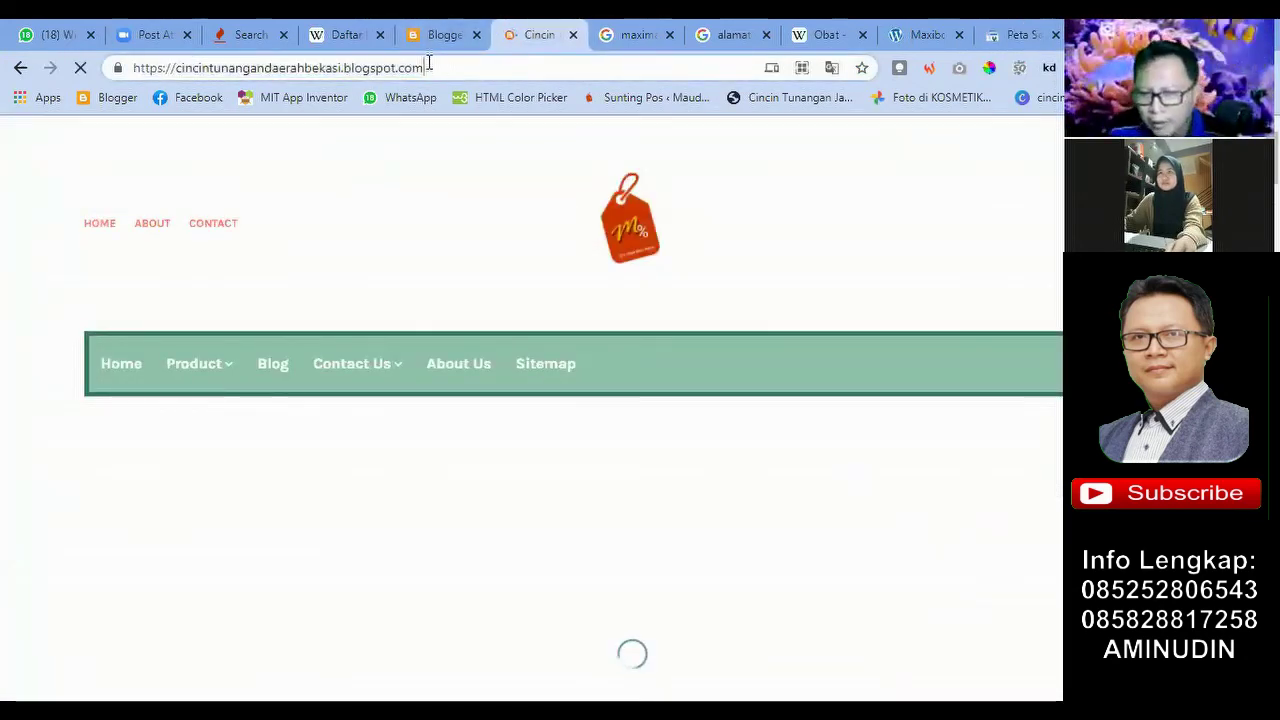
left_click_drag(428, 67, 134, 67)
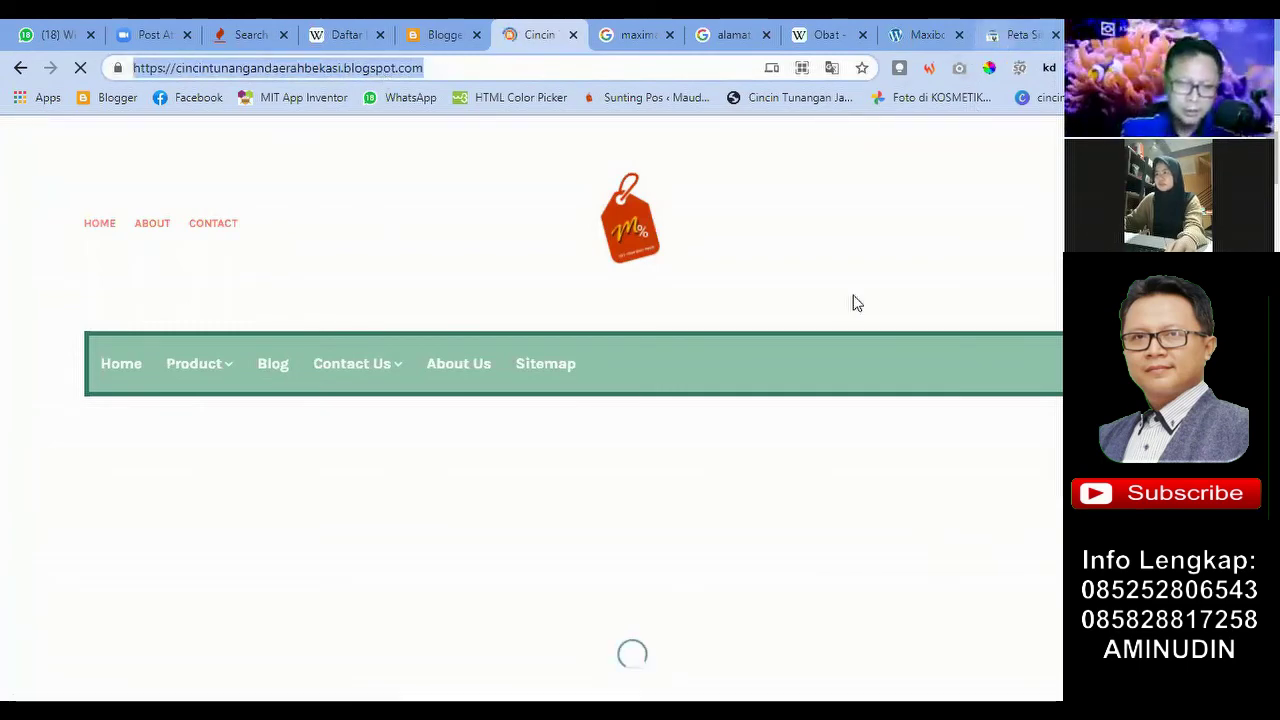
left_click(1015, 34)
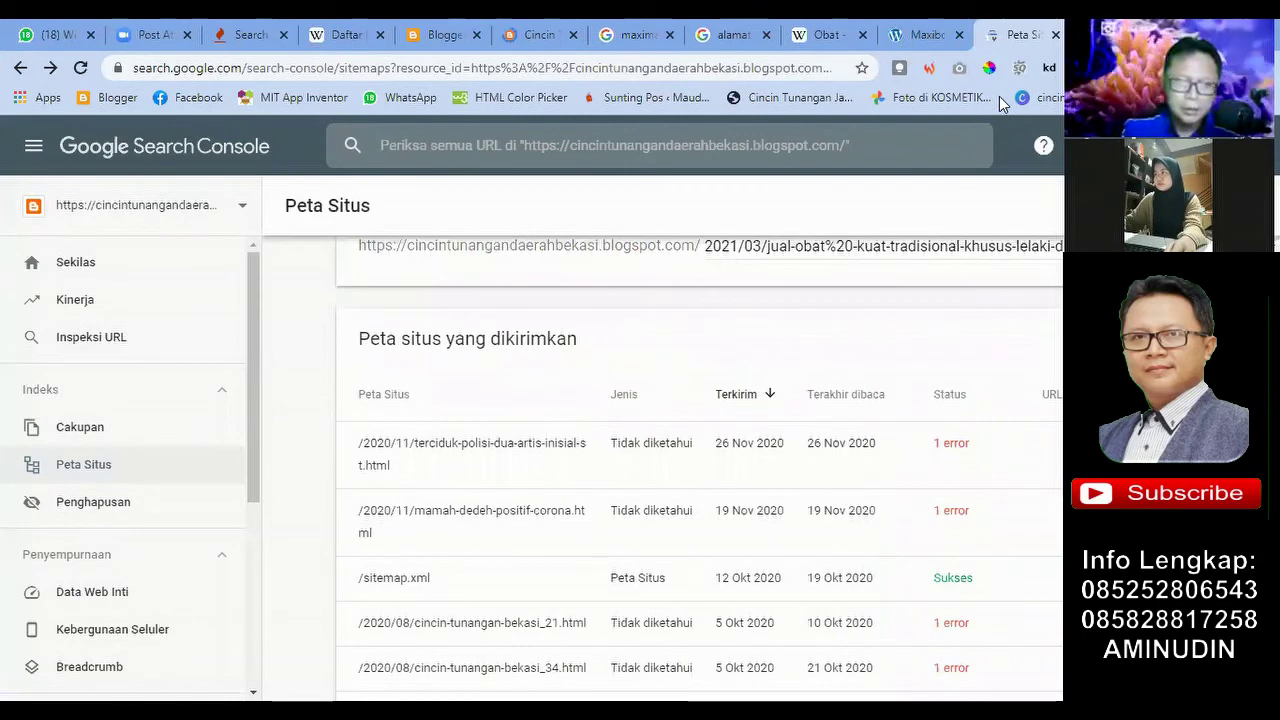
Step: Choose Tambahkan properti from the property selector to get the Domain/Awalan URL choice
scroll(266, 260, "down", 4)
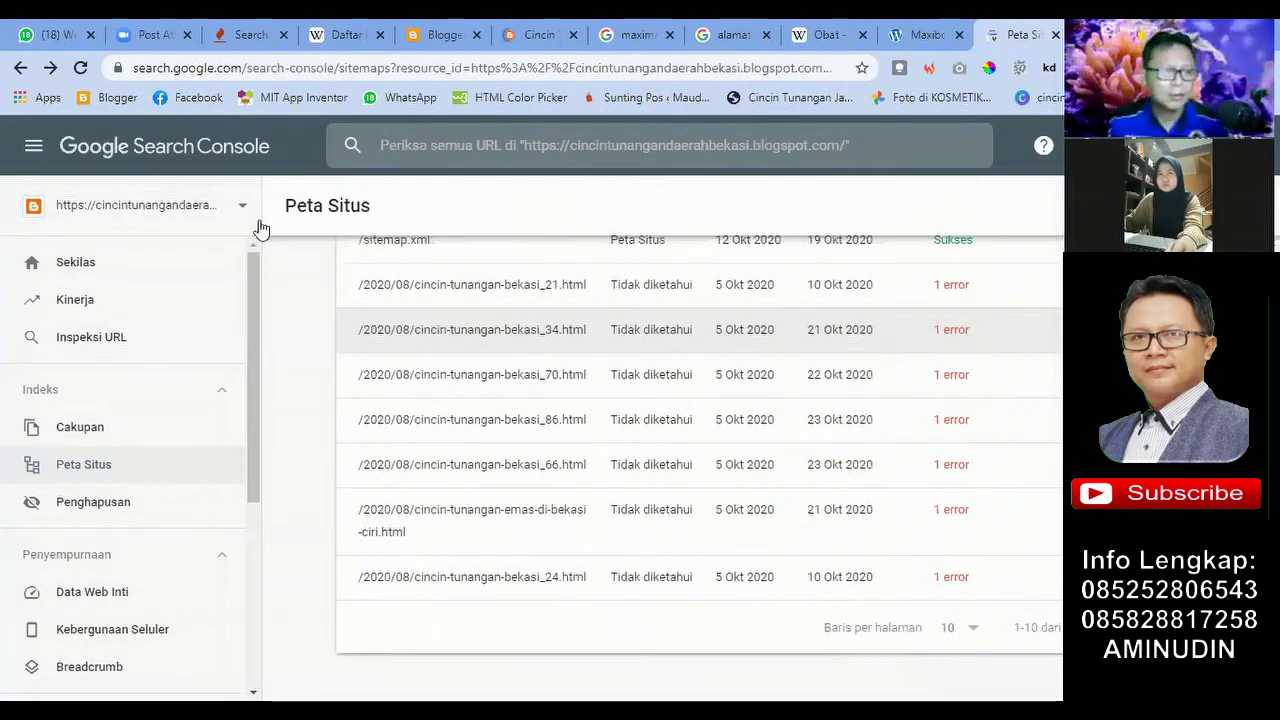
scroll(266, 260, "up", 6)
left_click(240, 220)
scroll(238, 408, "down", 2)
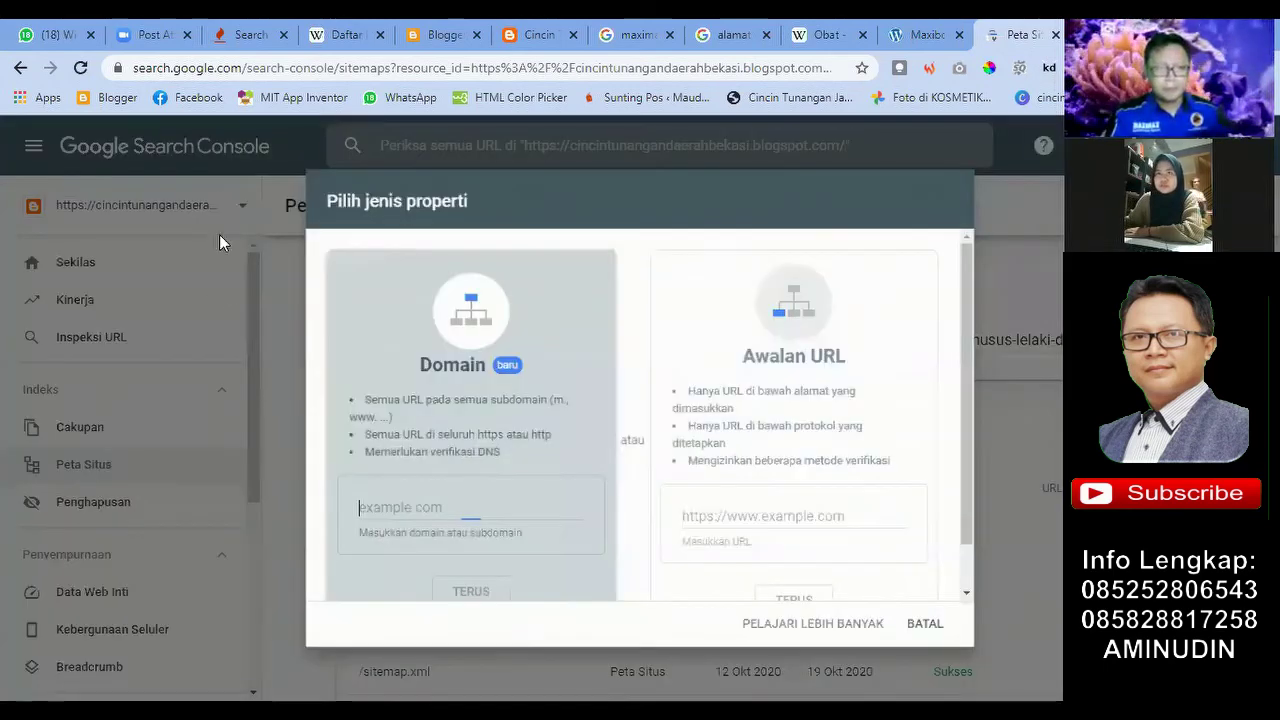
Step: Cancel the Tambahkan properti dialog and browse the account's list of blog properties
left_click(192, 407)
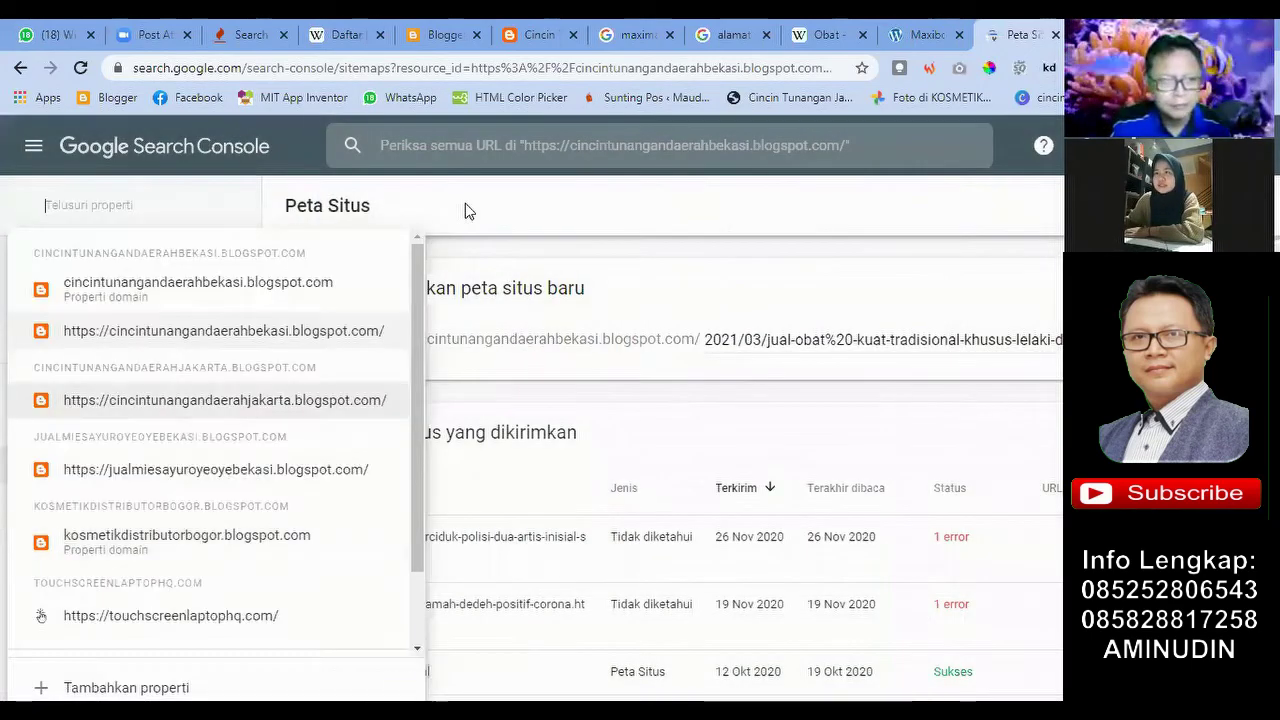
scroll(143, 528, "down", 2)
scroll(120, 547, "down", 4)
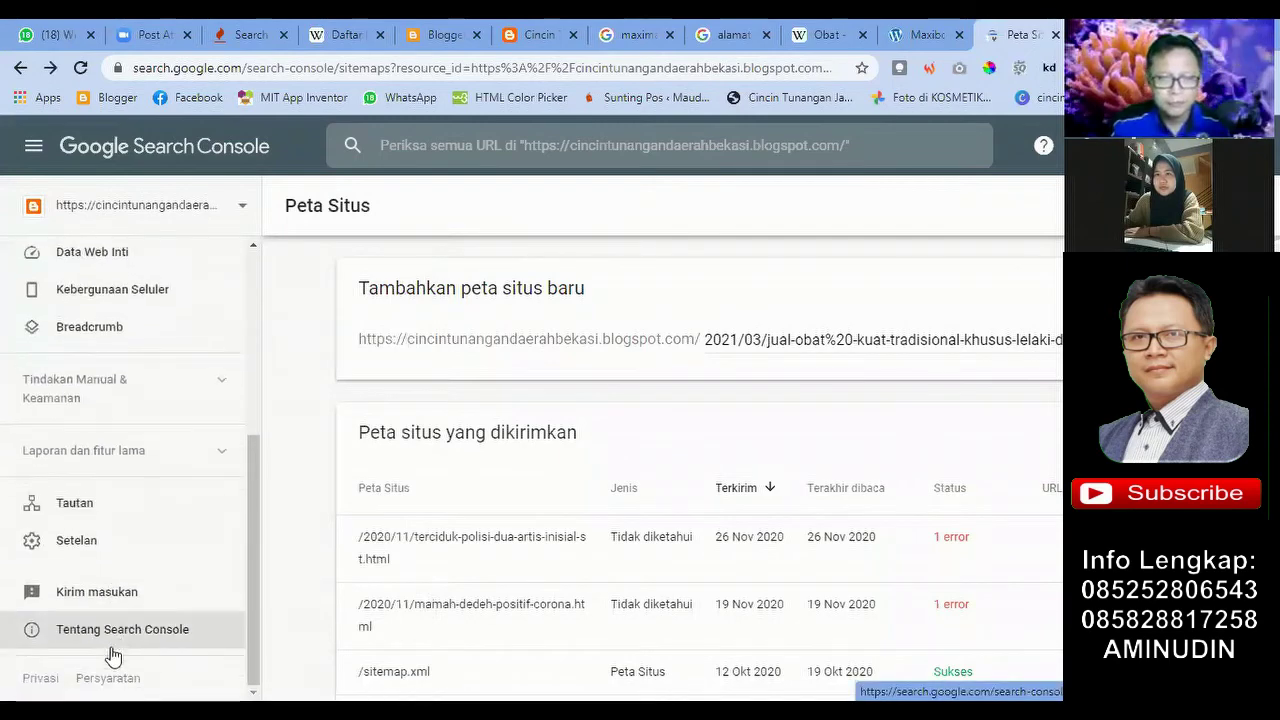
scroll(123, 457, "up", 6)
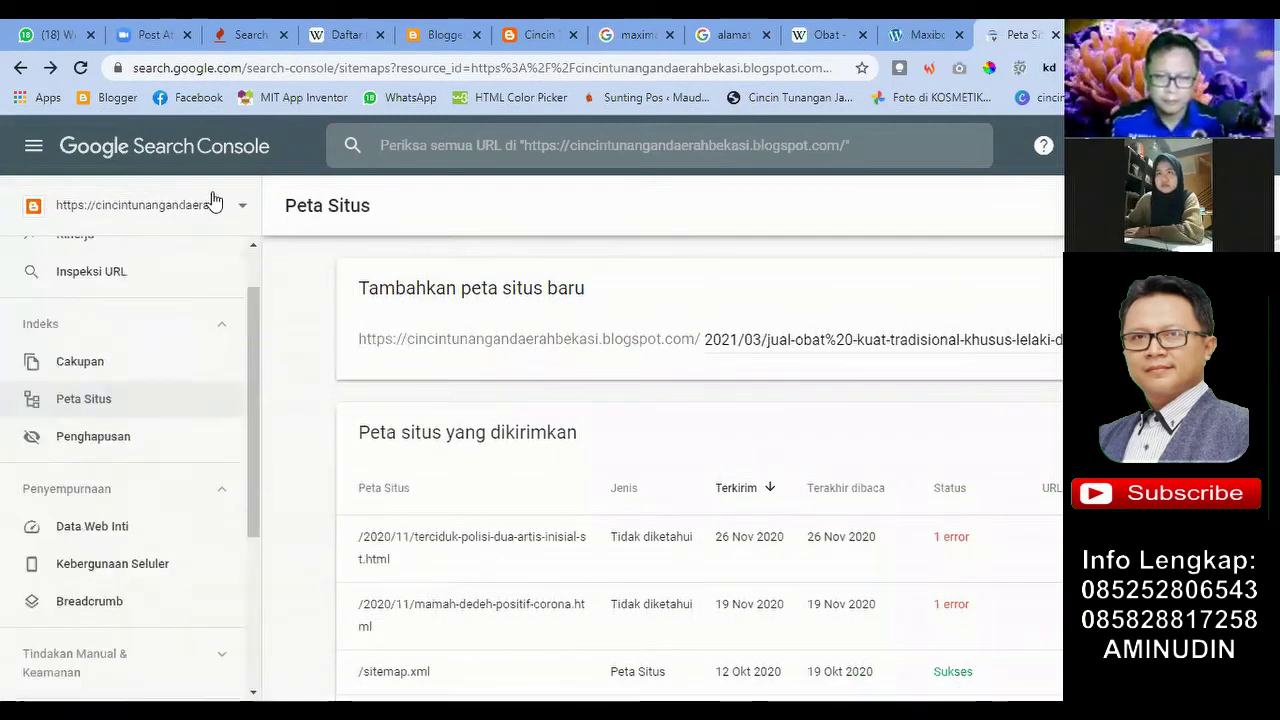
left_click(243, 213)
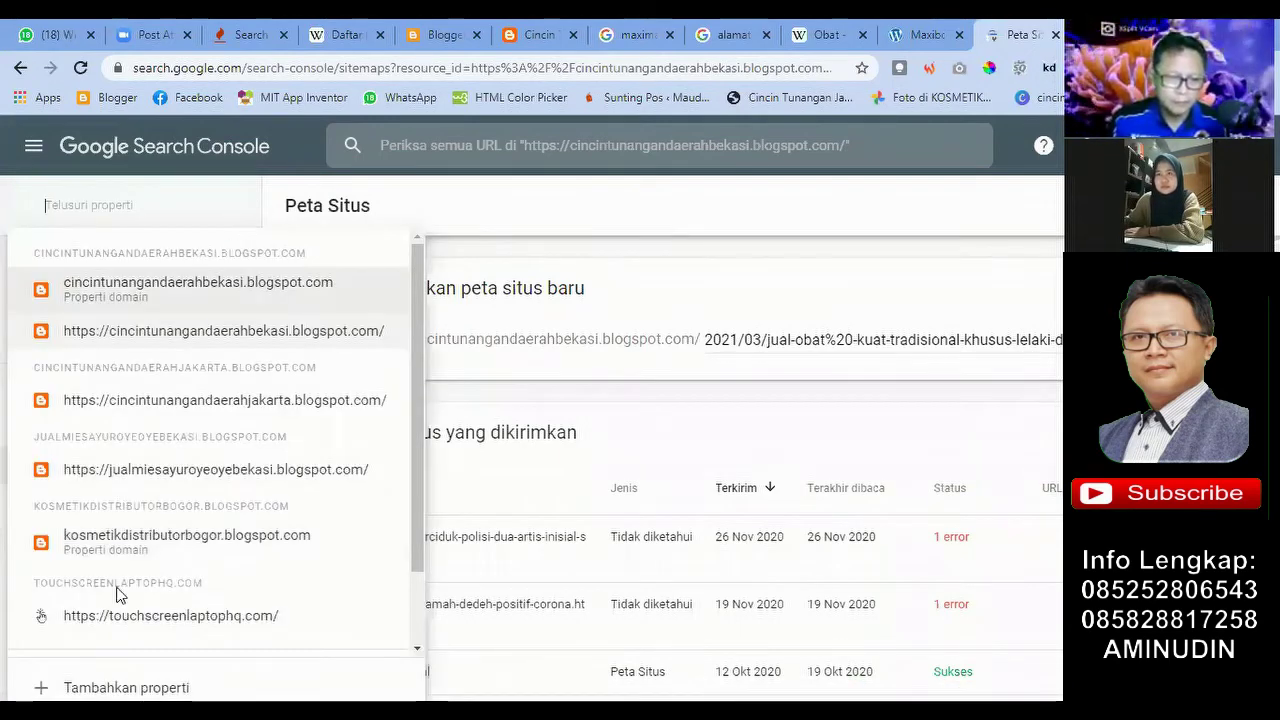
scroll(122, 627, "down", 2)
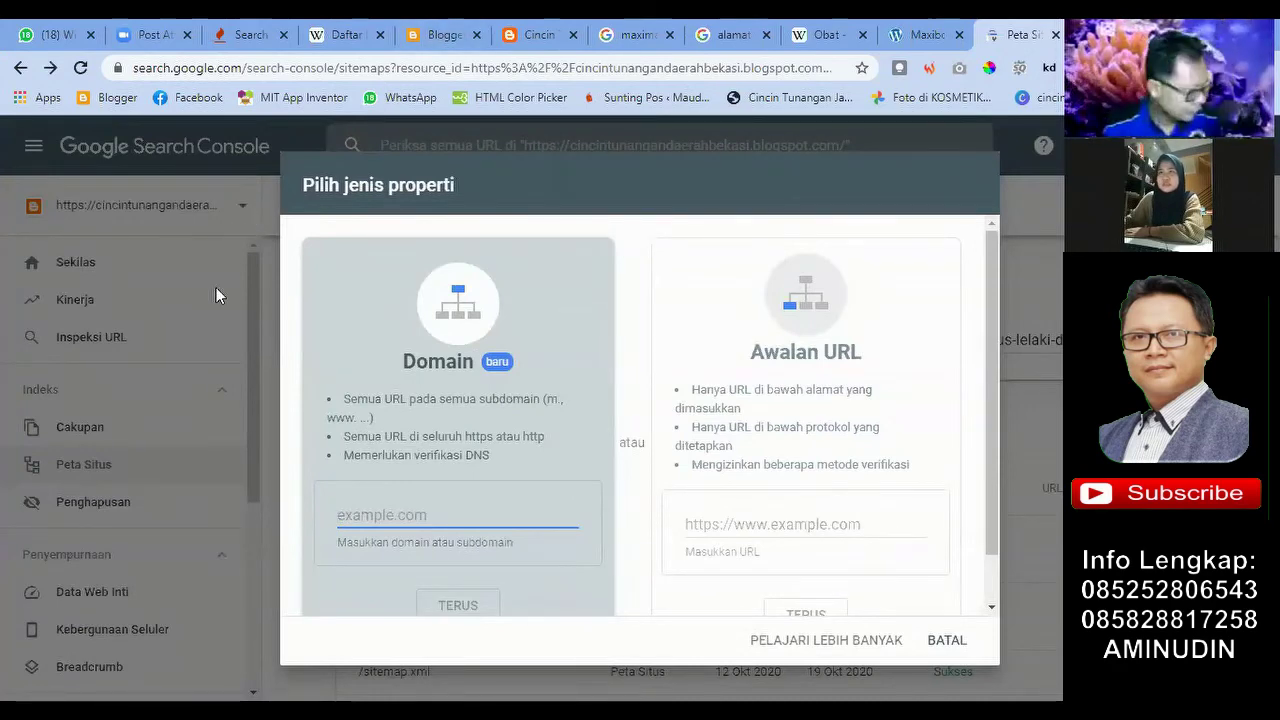
left_click(190, 388)
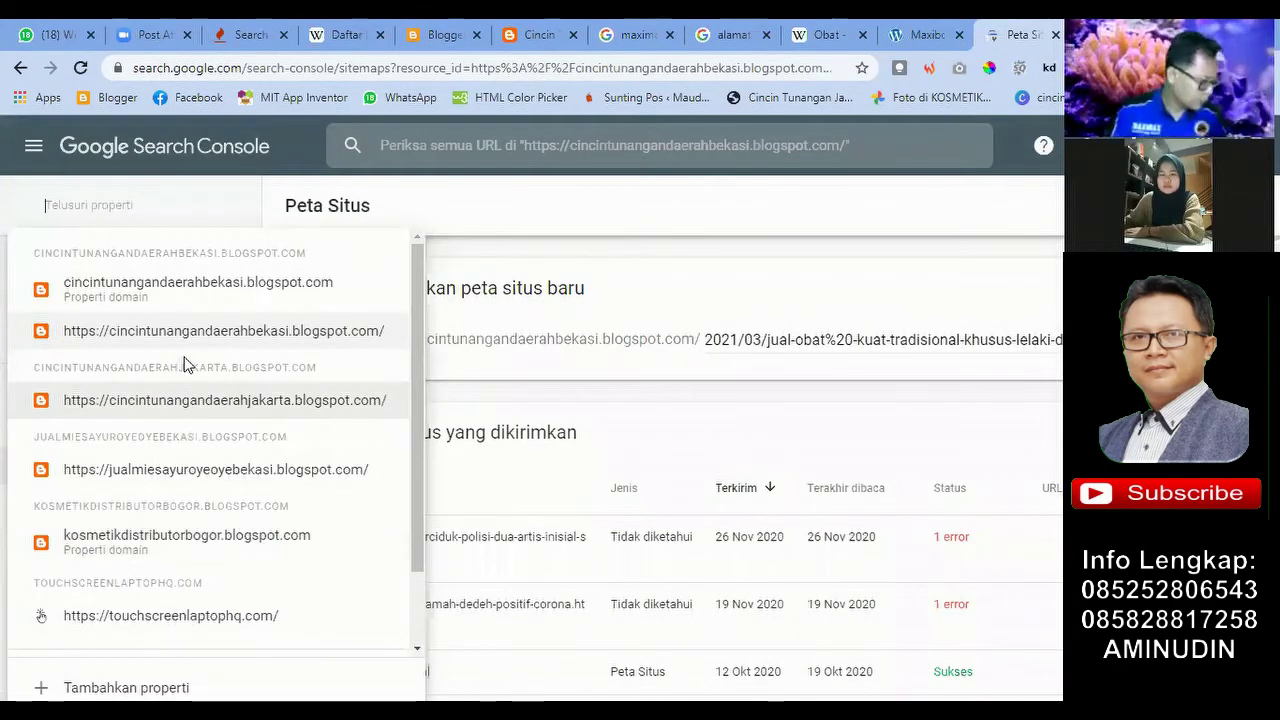
left_click(424, 207)
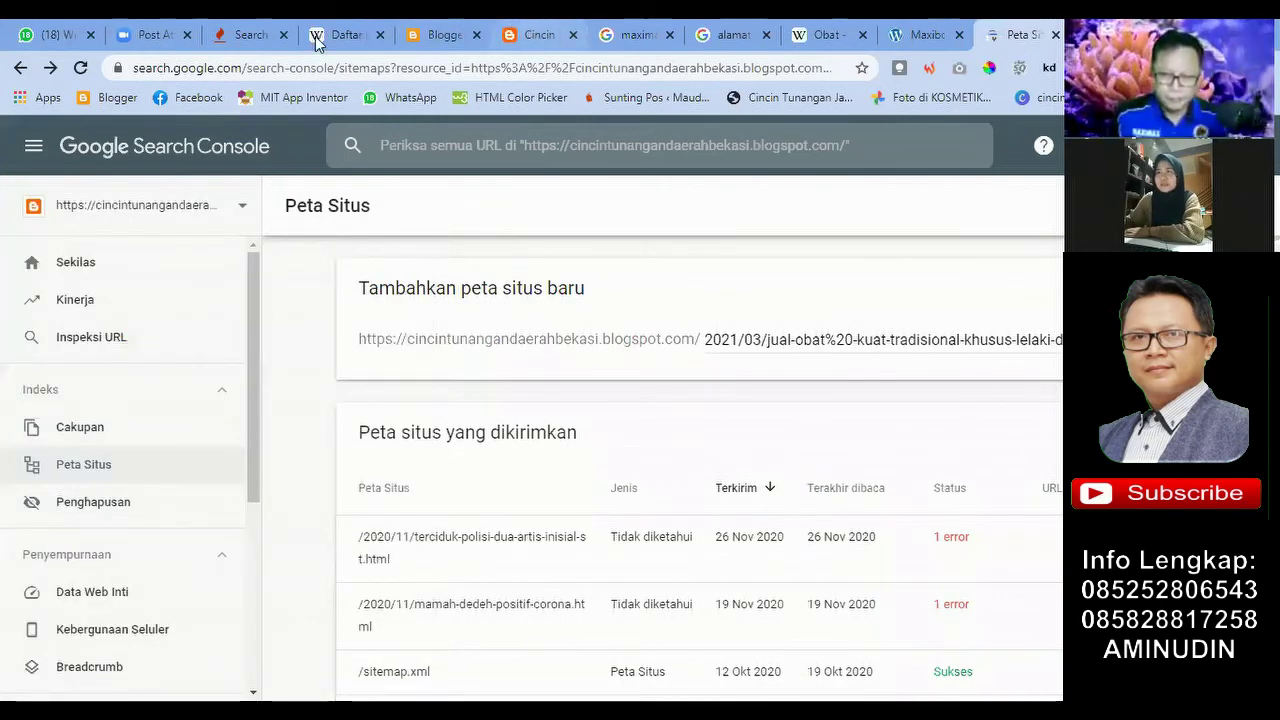
Step: Recheck the property list, dismiss another new-property dialog, and bring up the Cincin blog homepage
left_click(530, 34)
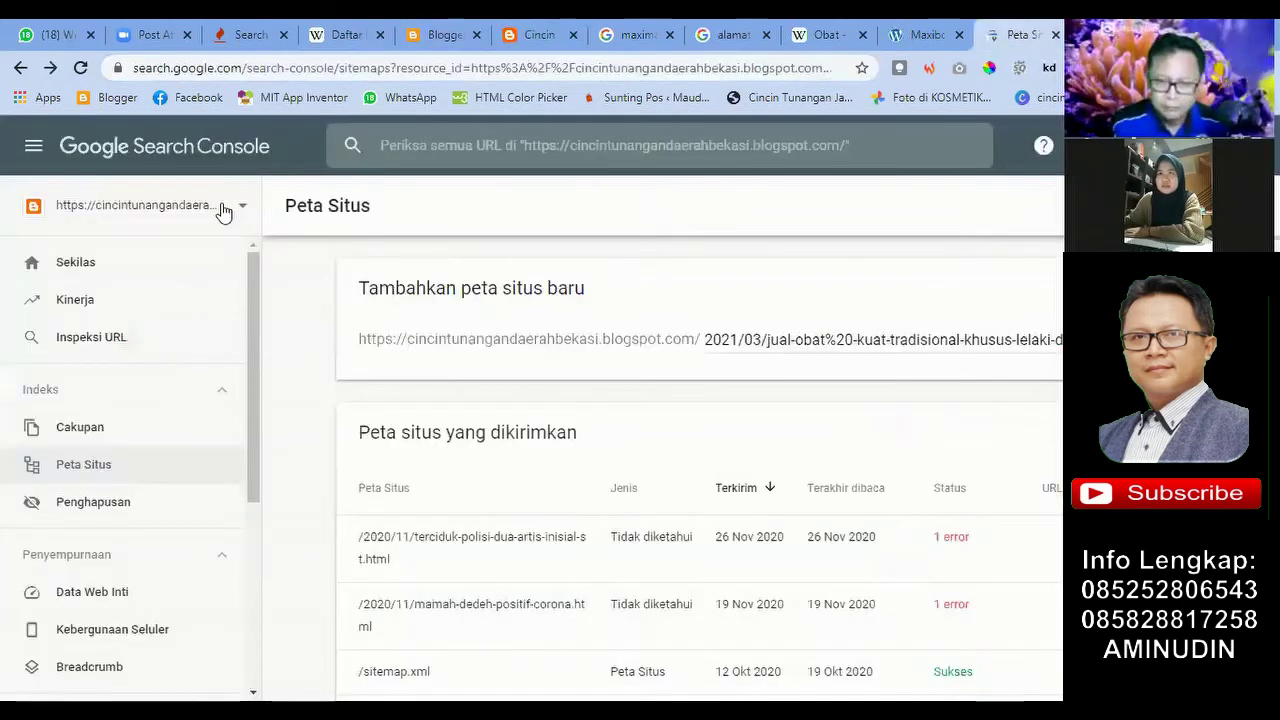
left_click(223, 212)
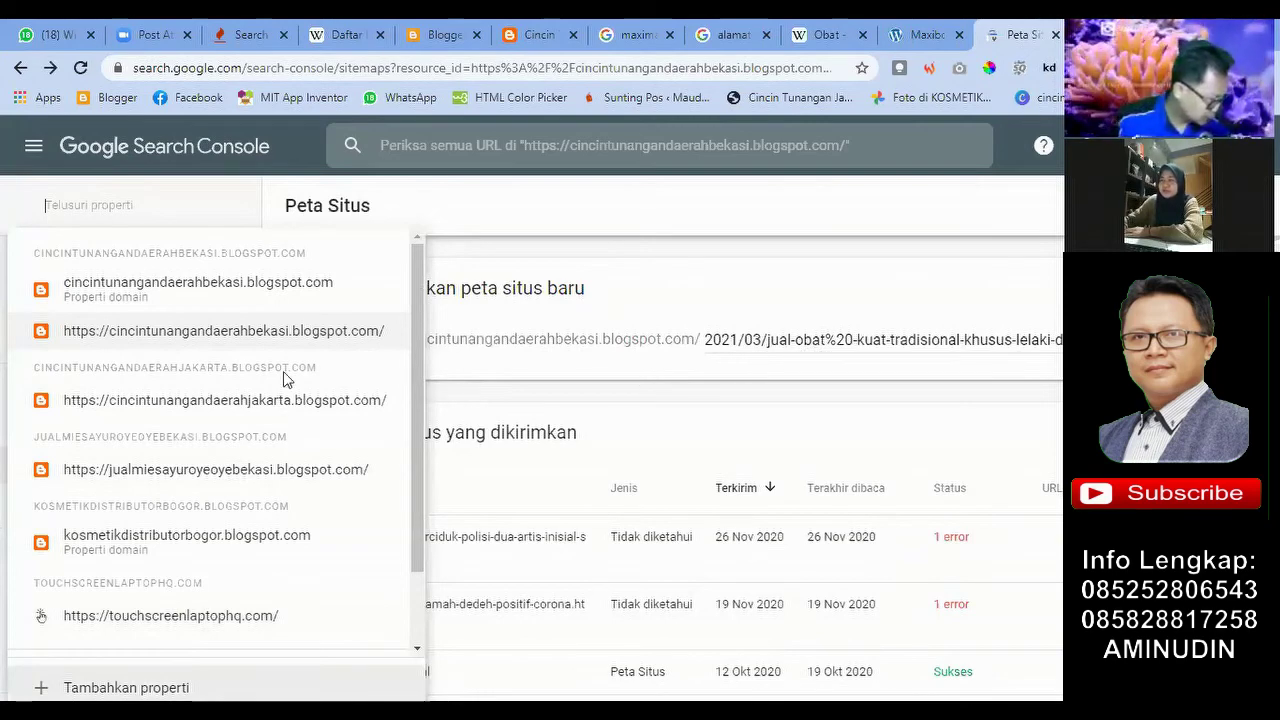
left_click(126, 687)
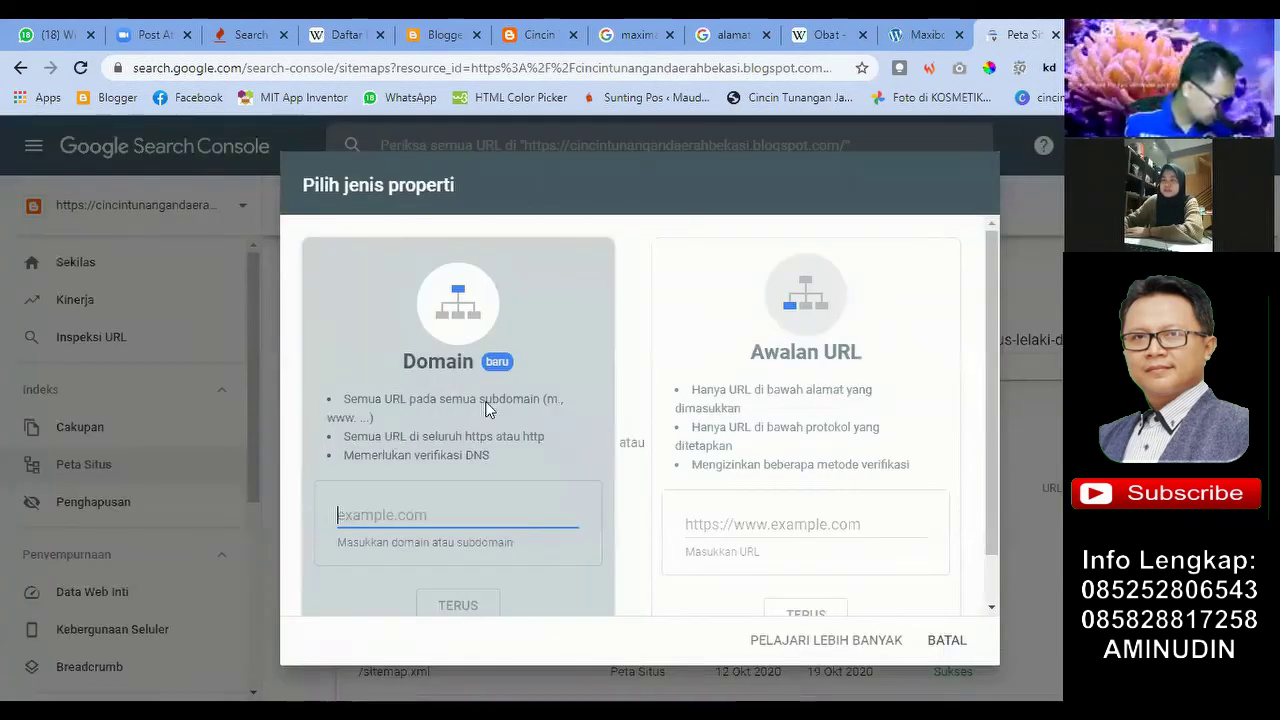
left_click(275, 279)
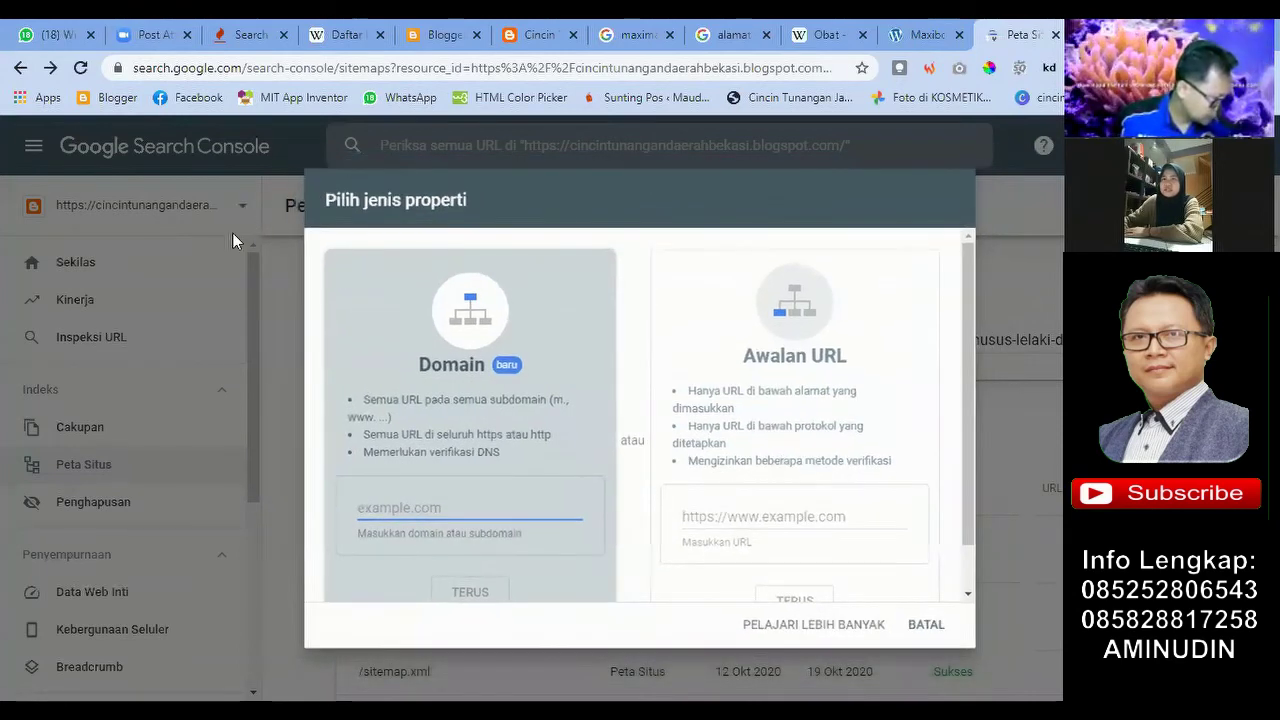
left_click(109, 284)
left_click(242, 206)
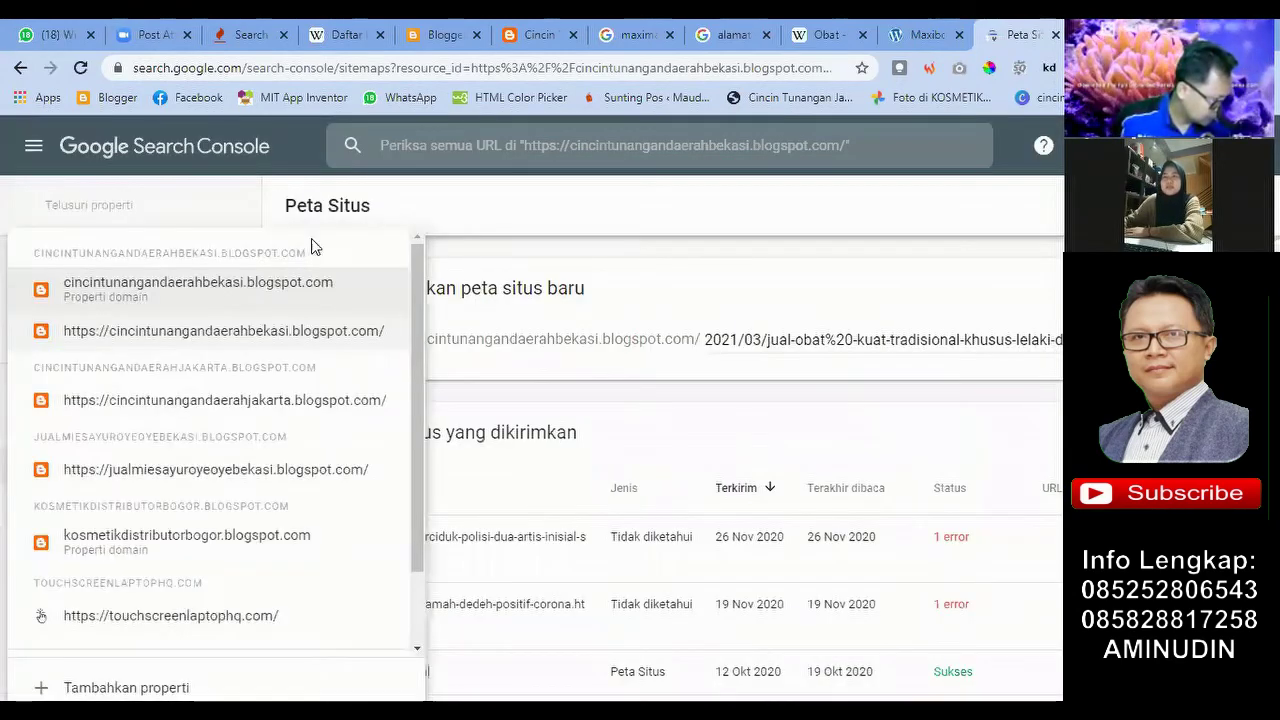
left_click(447, 224)
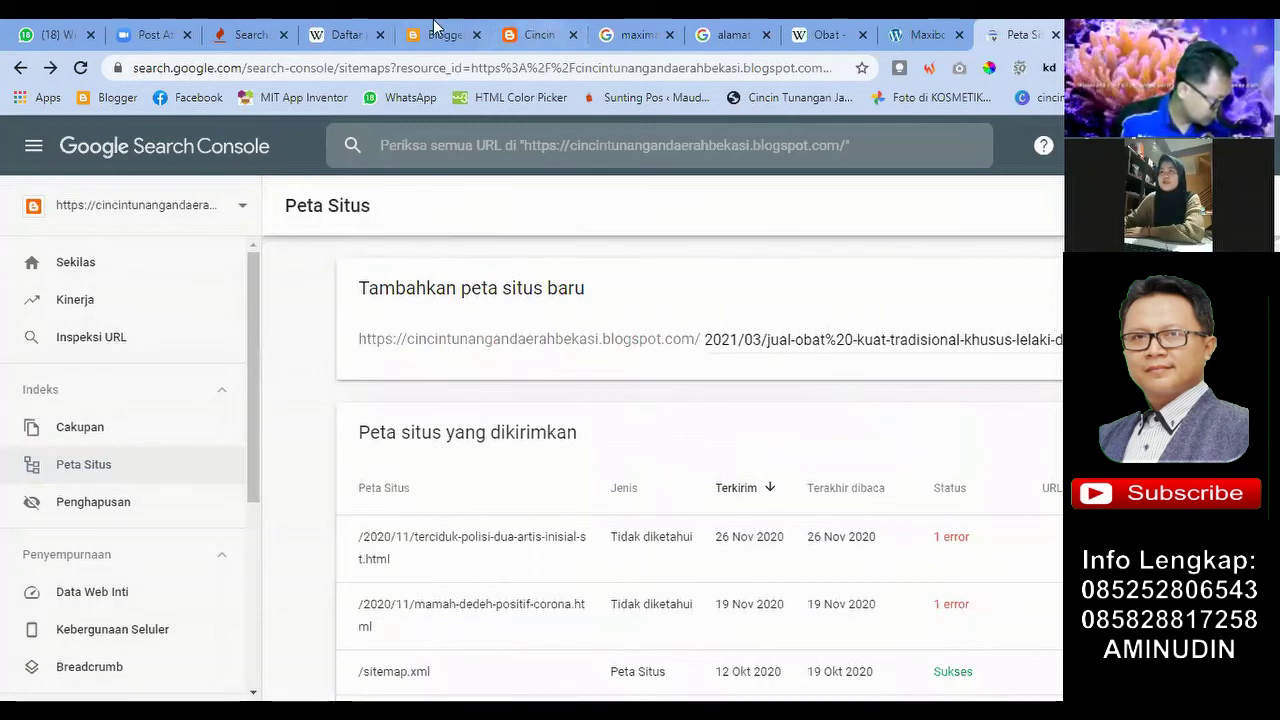
left_click(183, 75)
Step: Review the 'Peta situs yang dikirimkan' table, including /sitemap.xml marked Sukses, after a brief Blogger glance
left_click(179, 74)
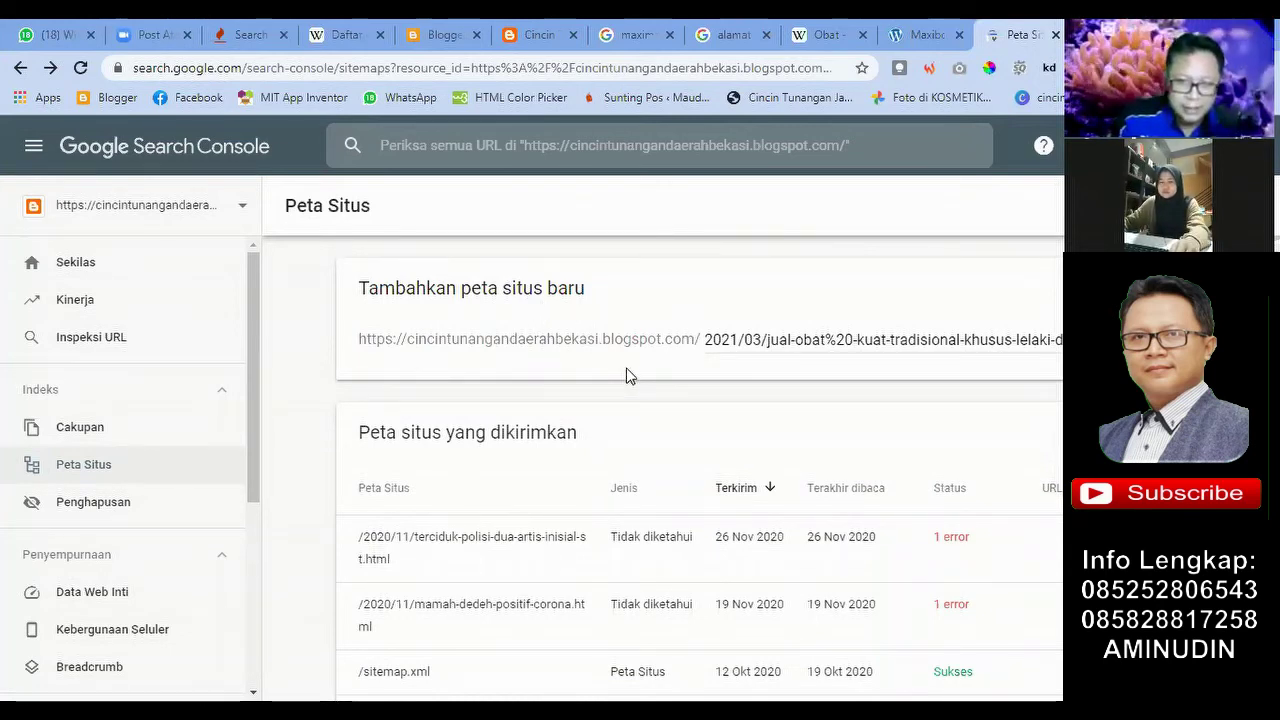
scroll(628, 375, "down", 1)
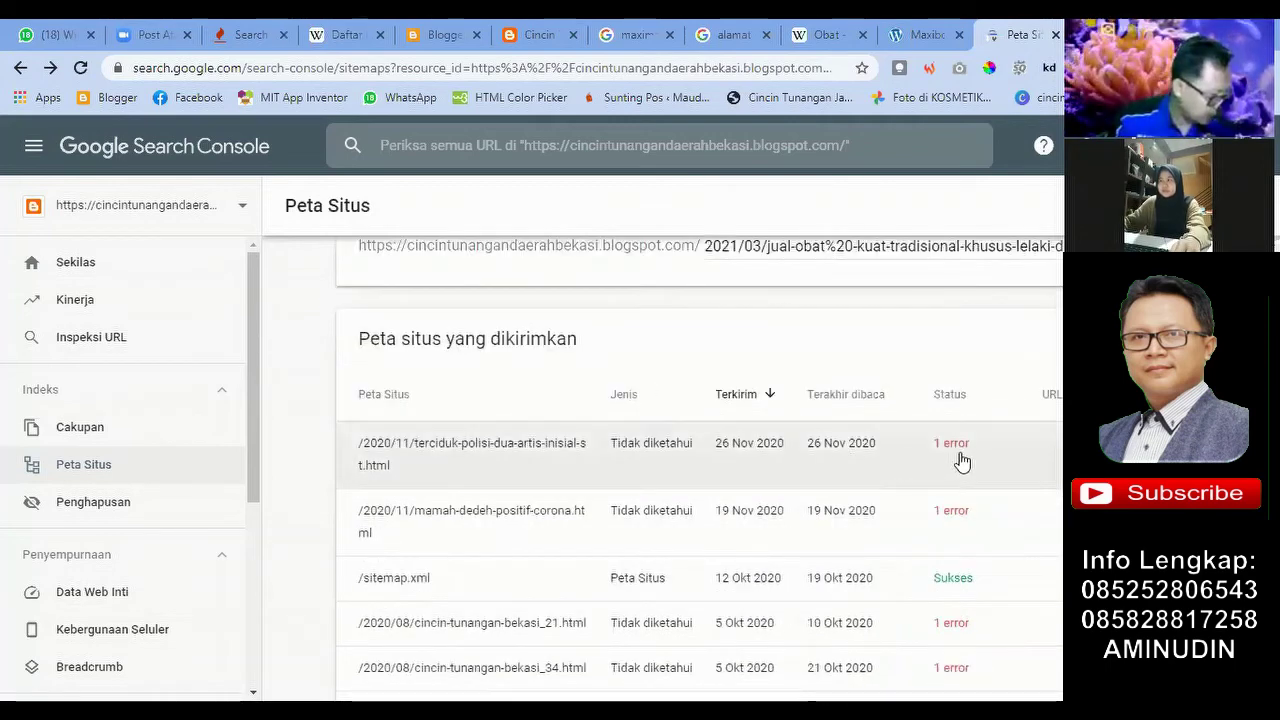
scroll(935, 465, "down", 1)
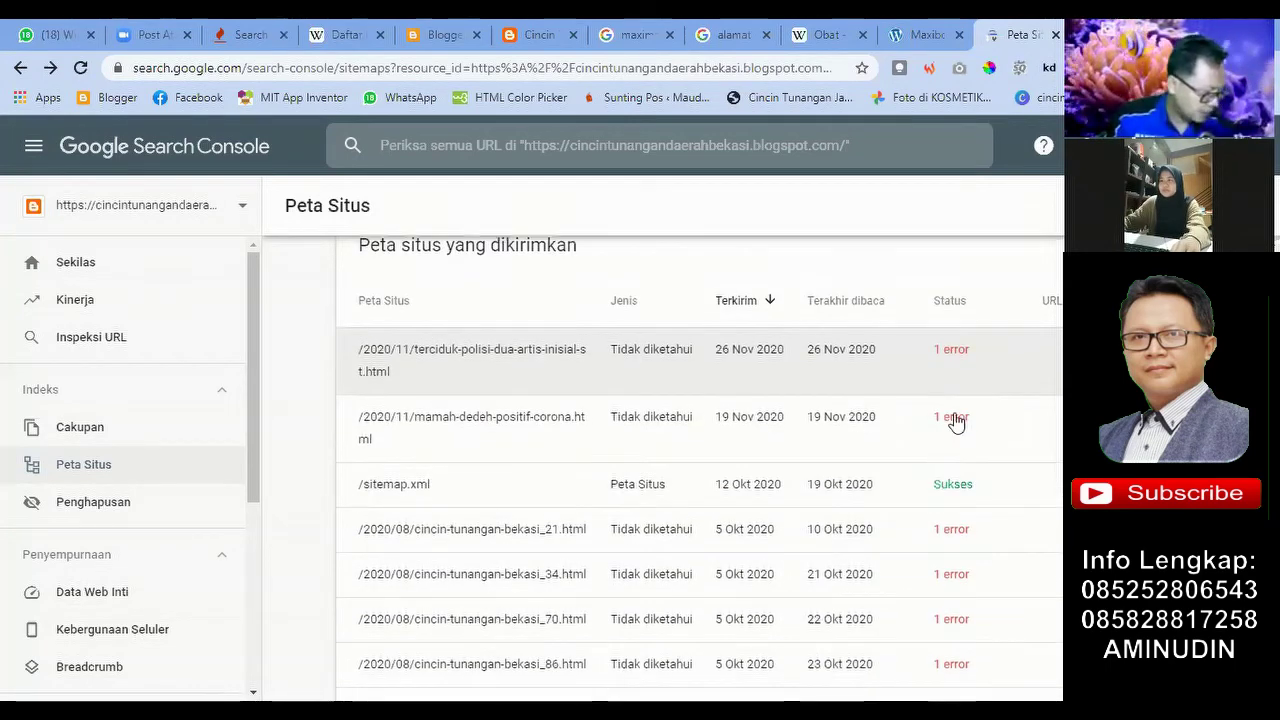
scroll(919, 363, "down", 1)
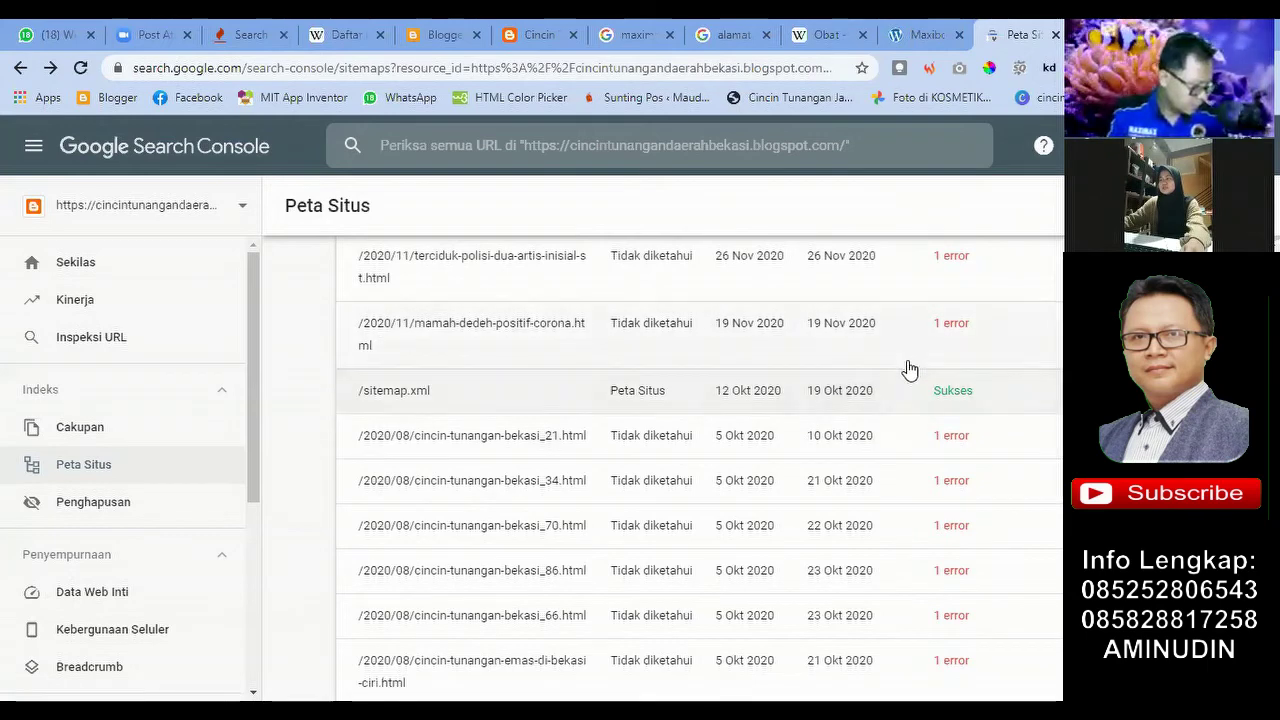
scroll(903, 374, "up", 1)
scroll(903, 374, "up", 2)
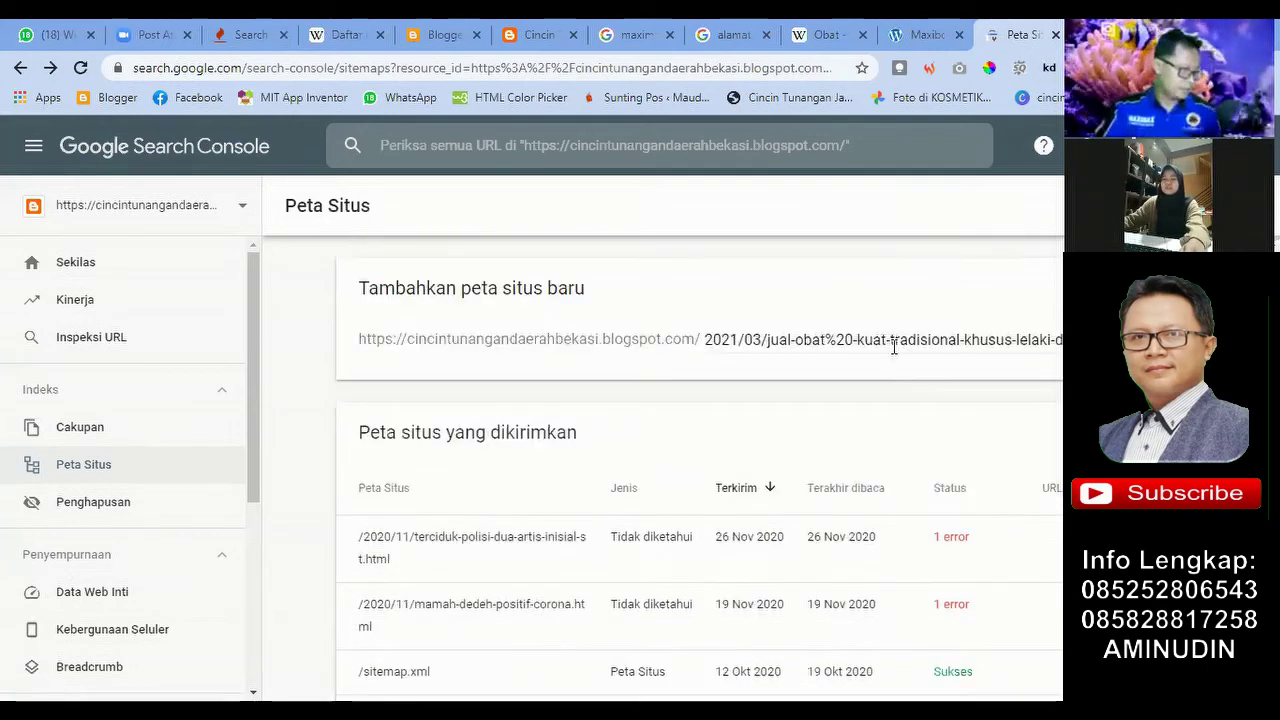
scroll(871, 343, "down", 1)
scroll(871, 334, "up", 1)
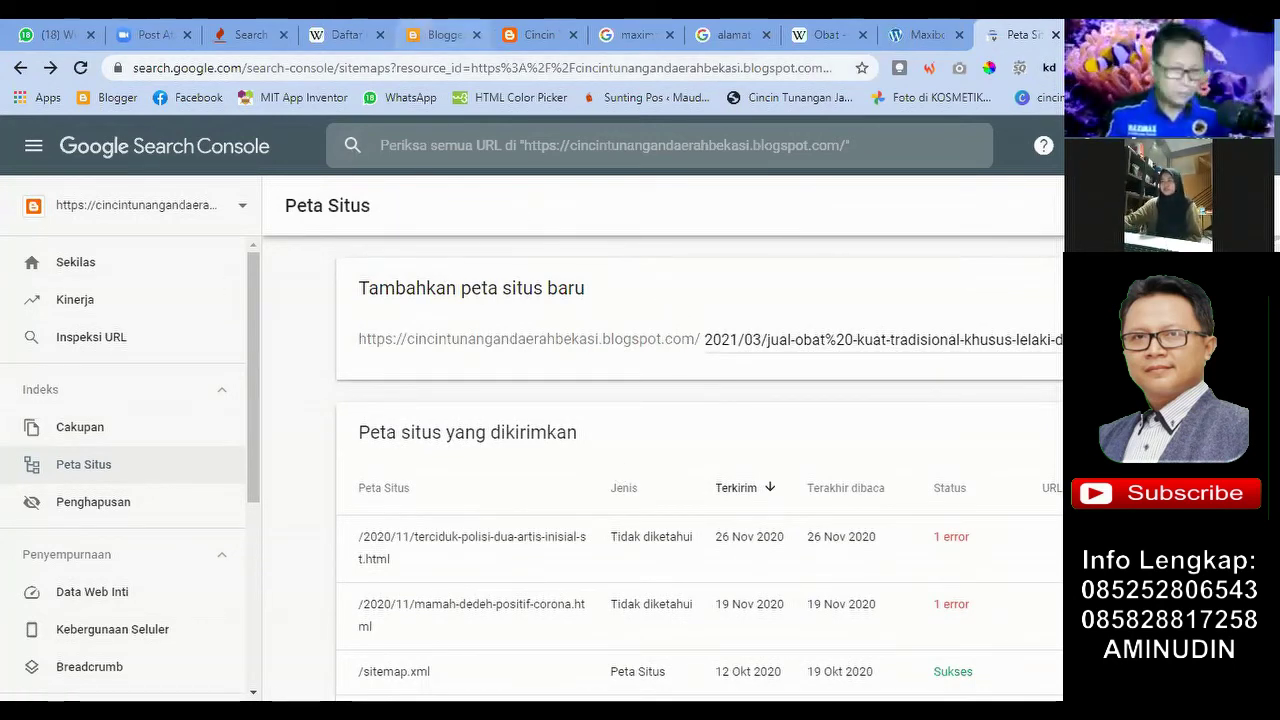
key("ctrl+5")
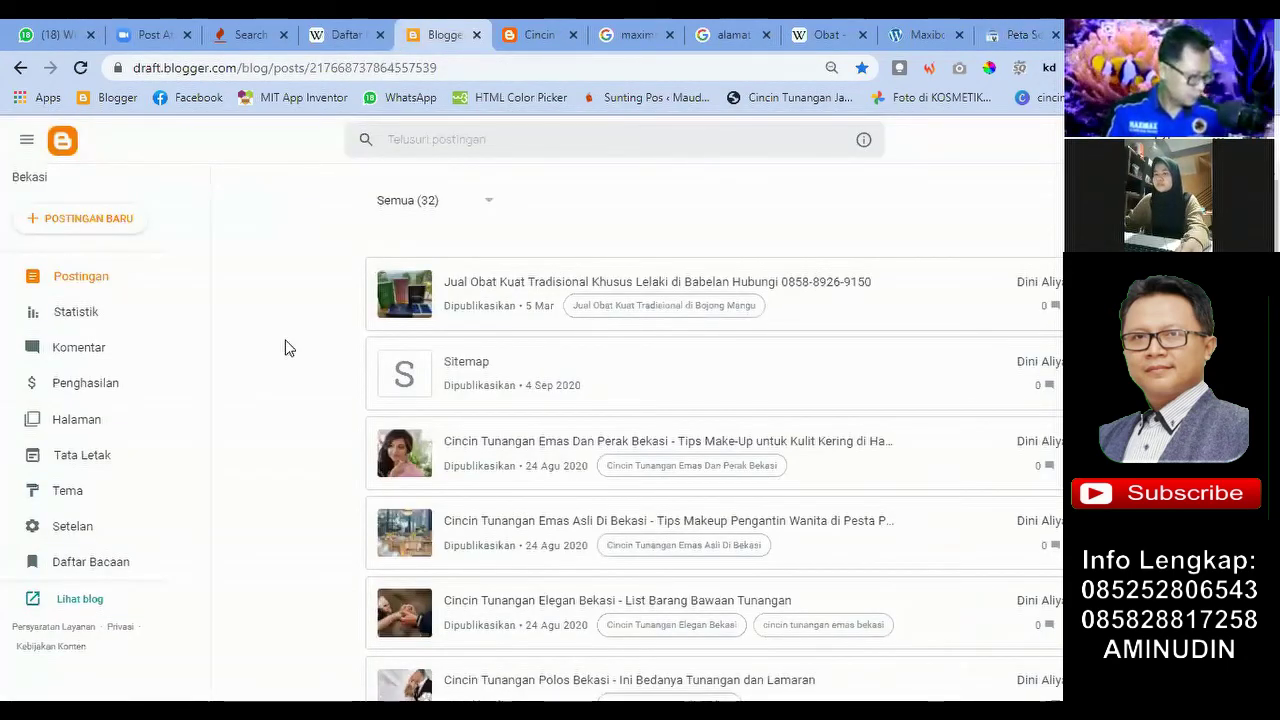
key("ctrl+9")
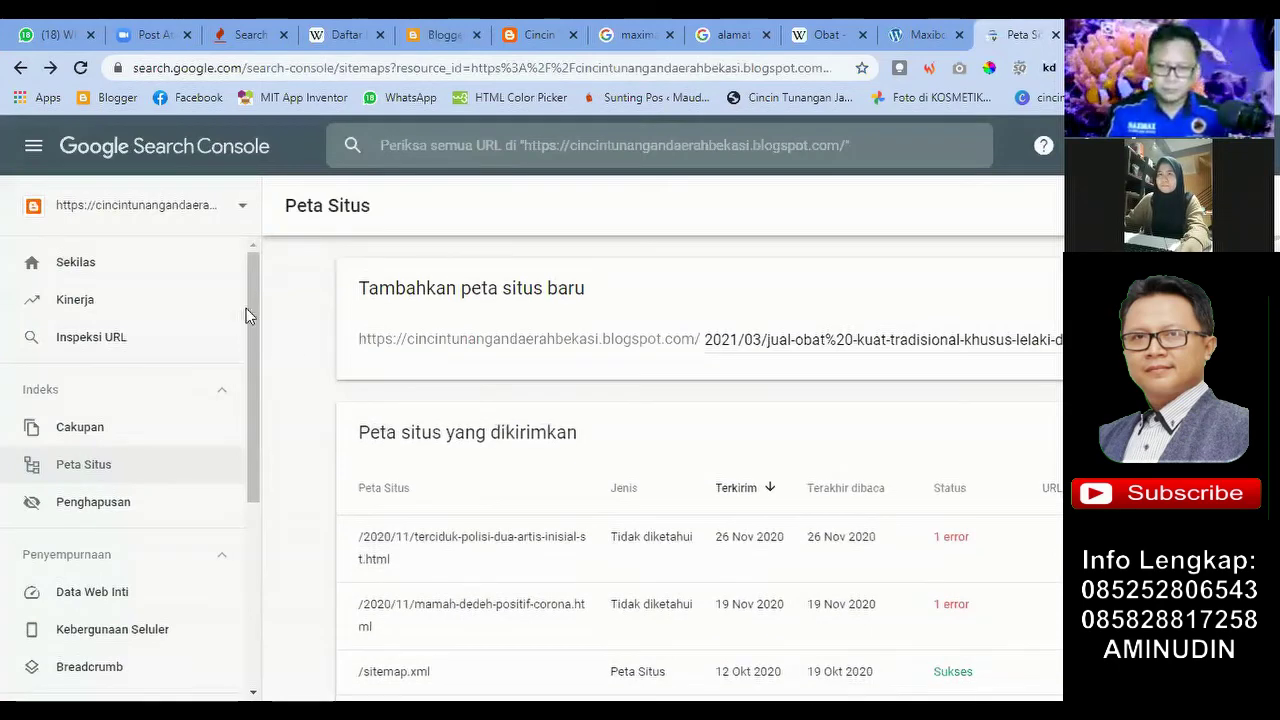
Step: Glance at the property list, then scroll through the submitted sitemaps table
left_click(241, 207)
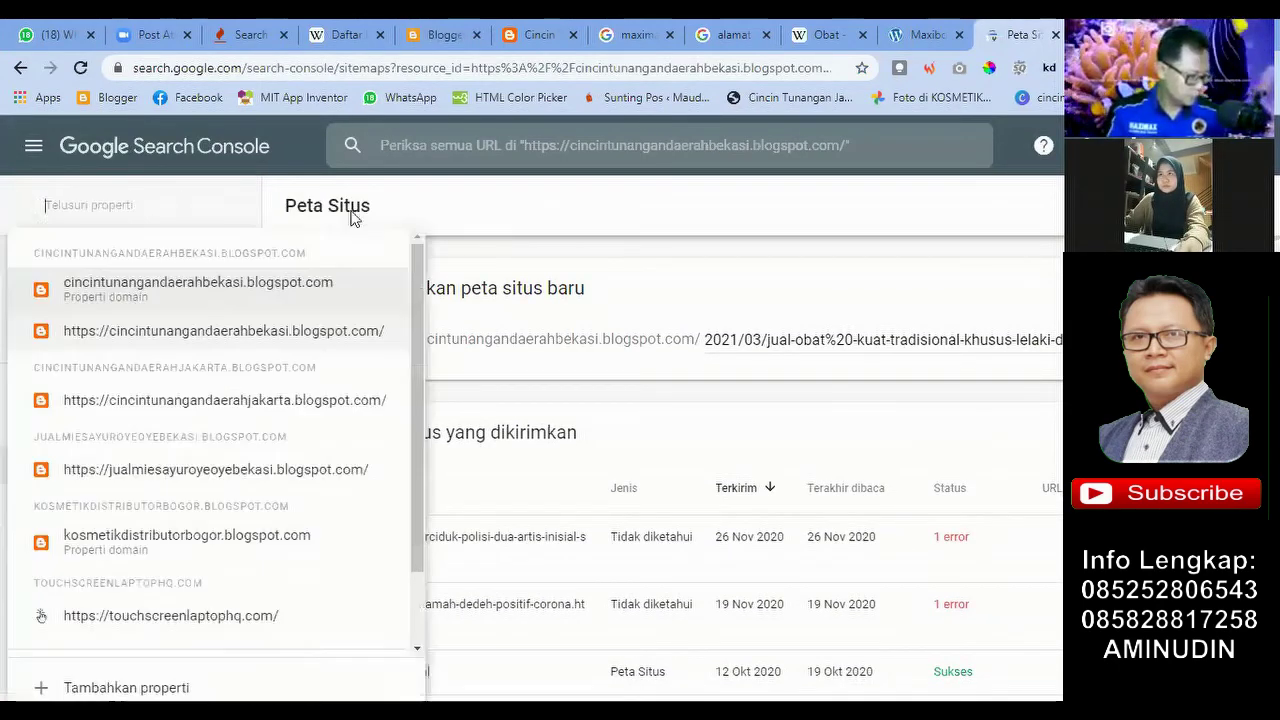
left_click(447, 208)
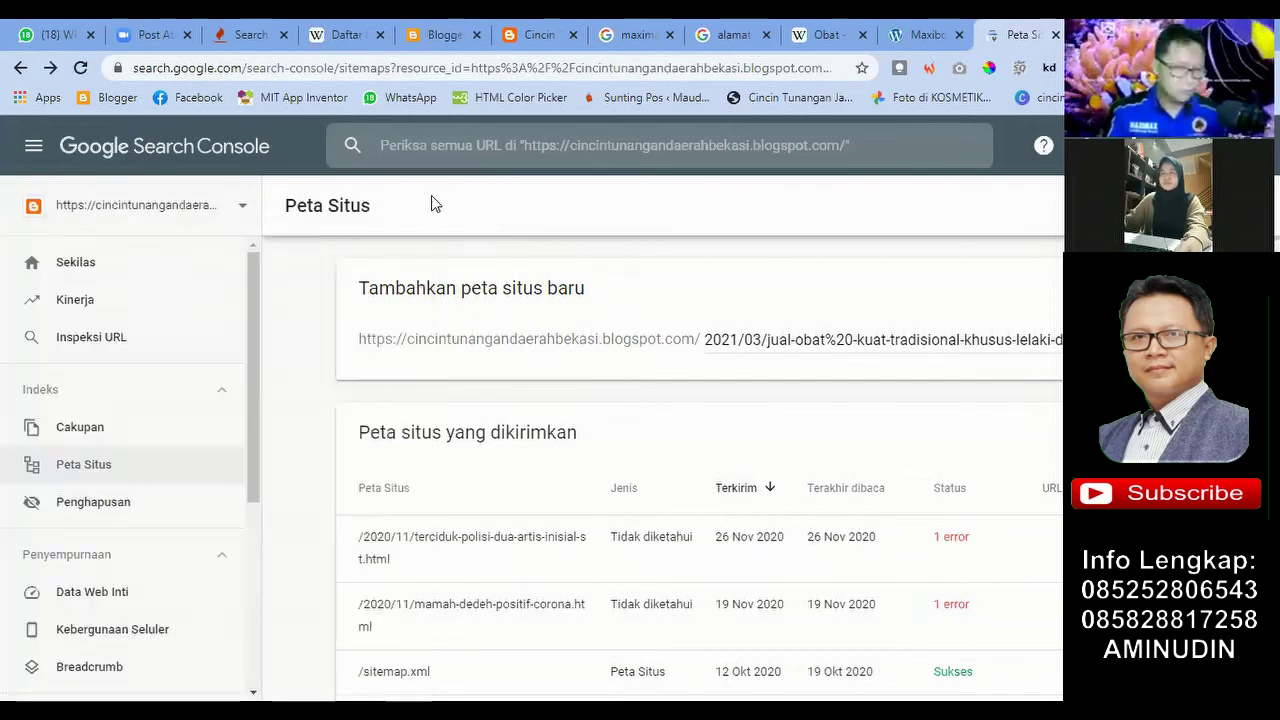
scroll(757, 428, "down", 1)
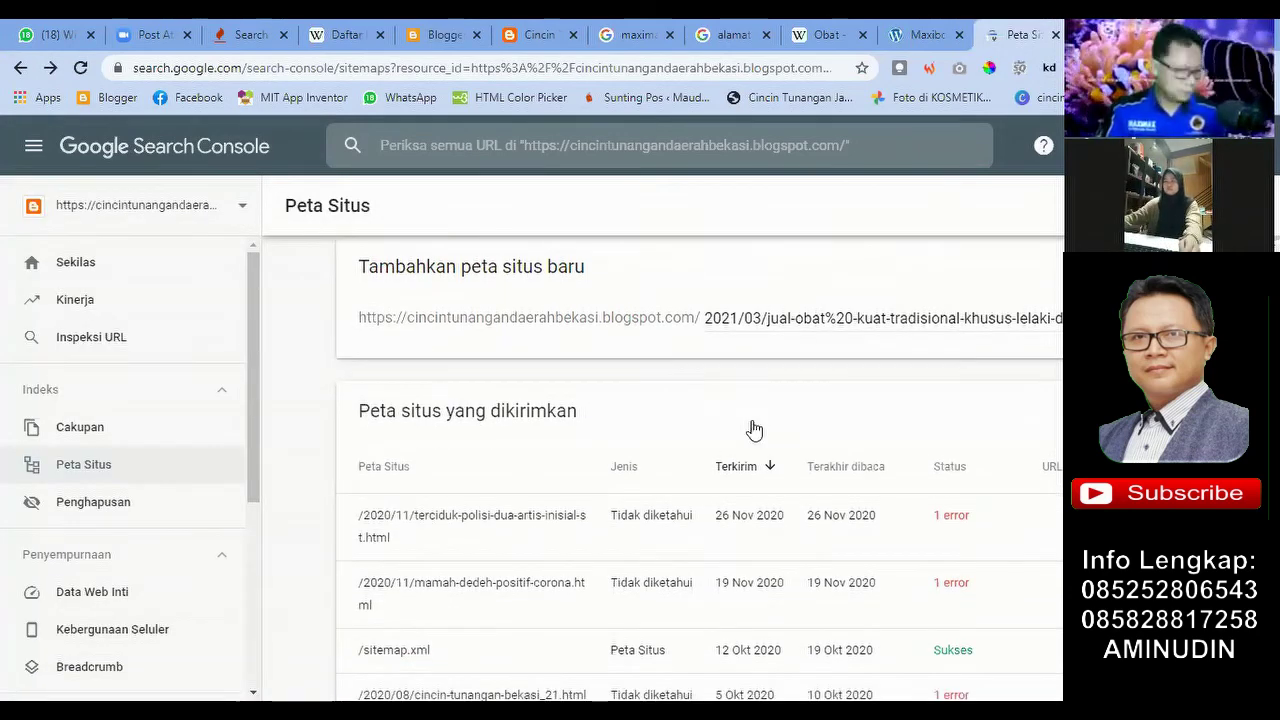
scroll(686, 413, "down", 2)
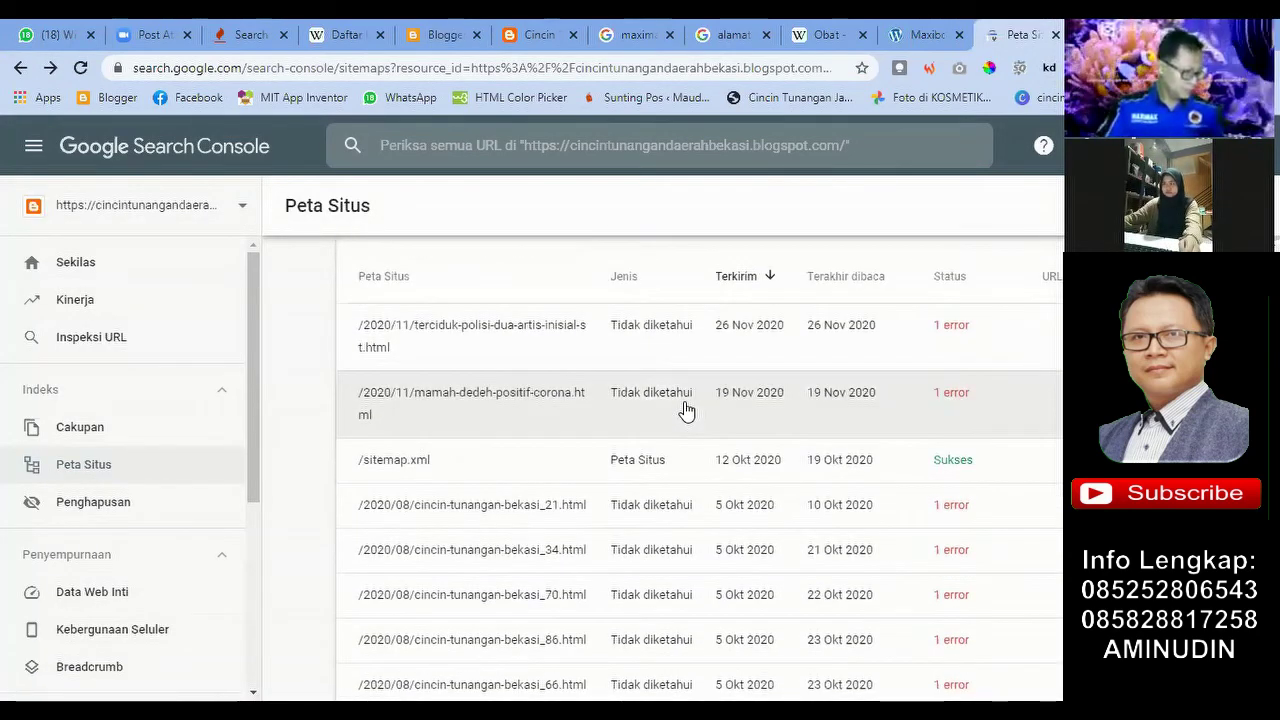
scroll(686, 410, "down", 2)
scroll(686, 405, "up", 4)
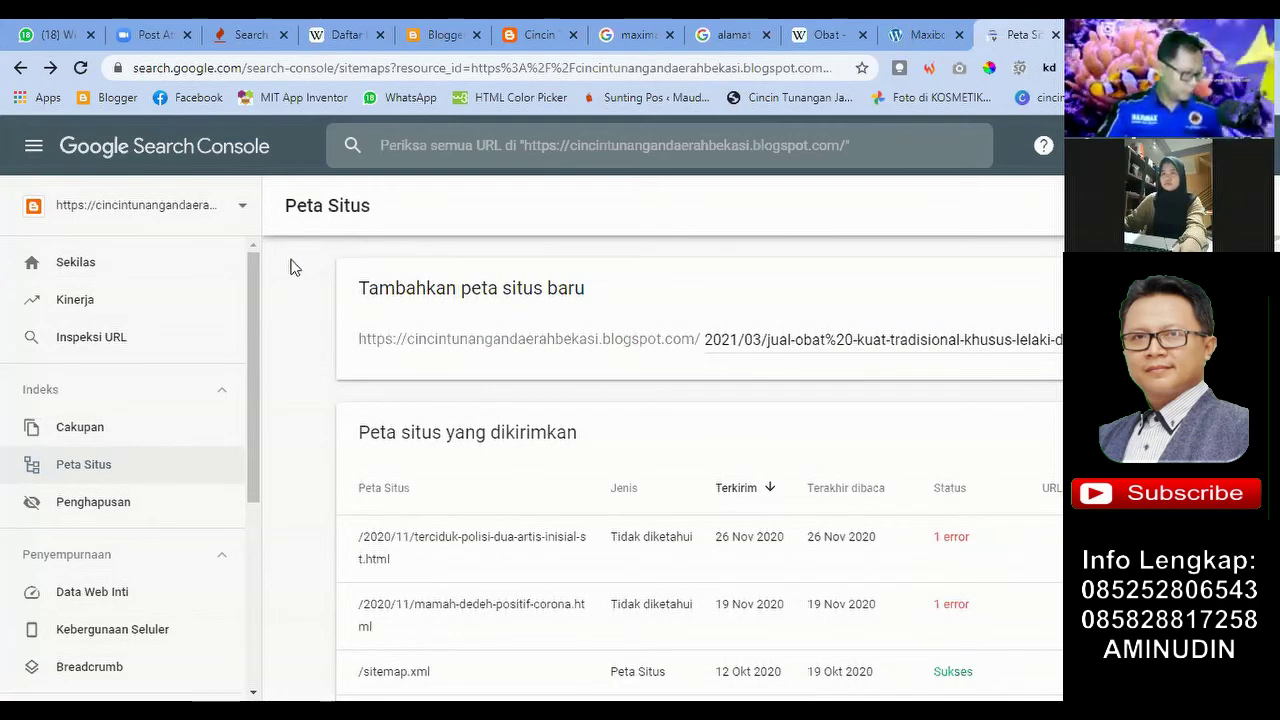
scroll(270, 312, "down", 1)
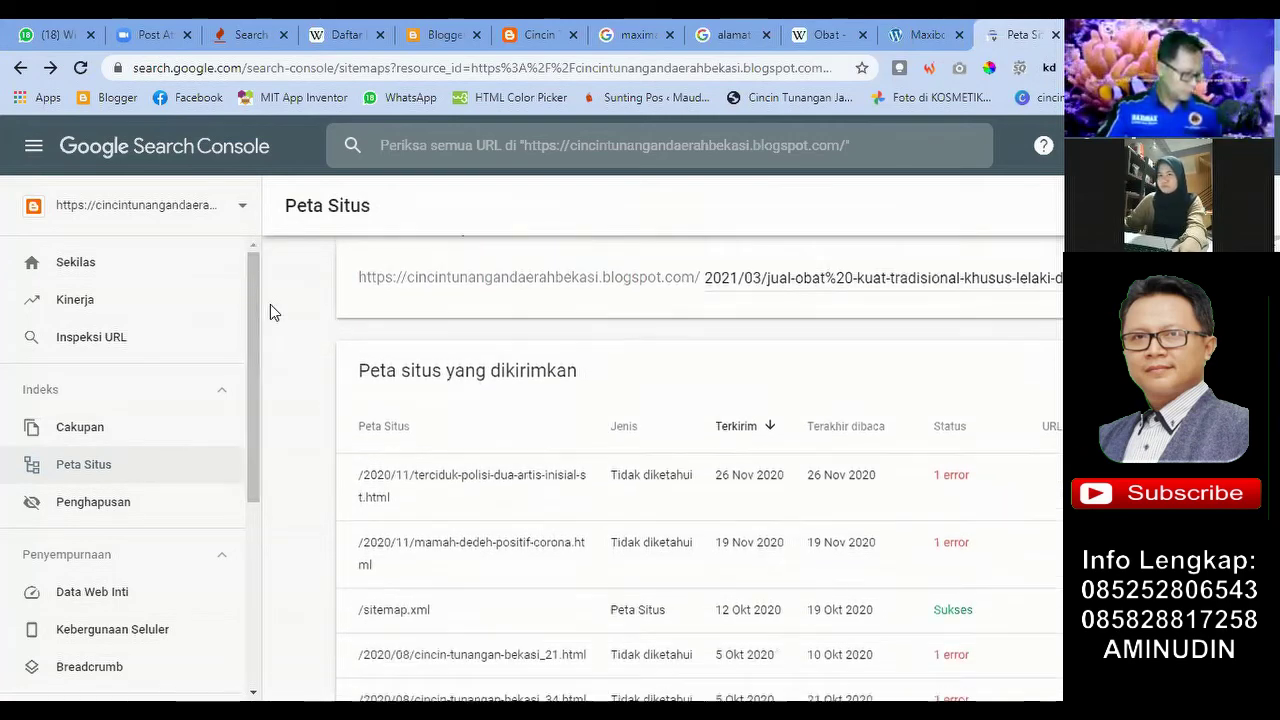
scroll(628, 308, "up", 1)
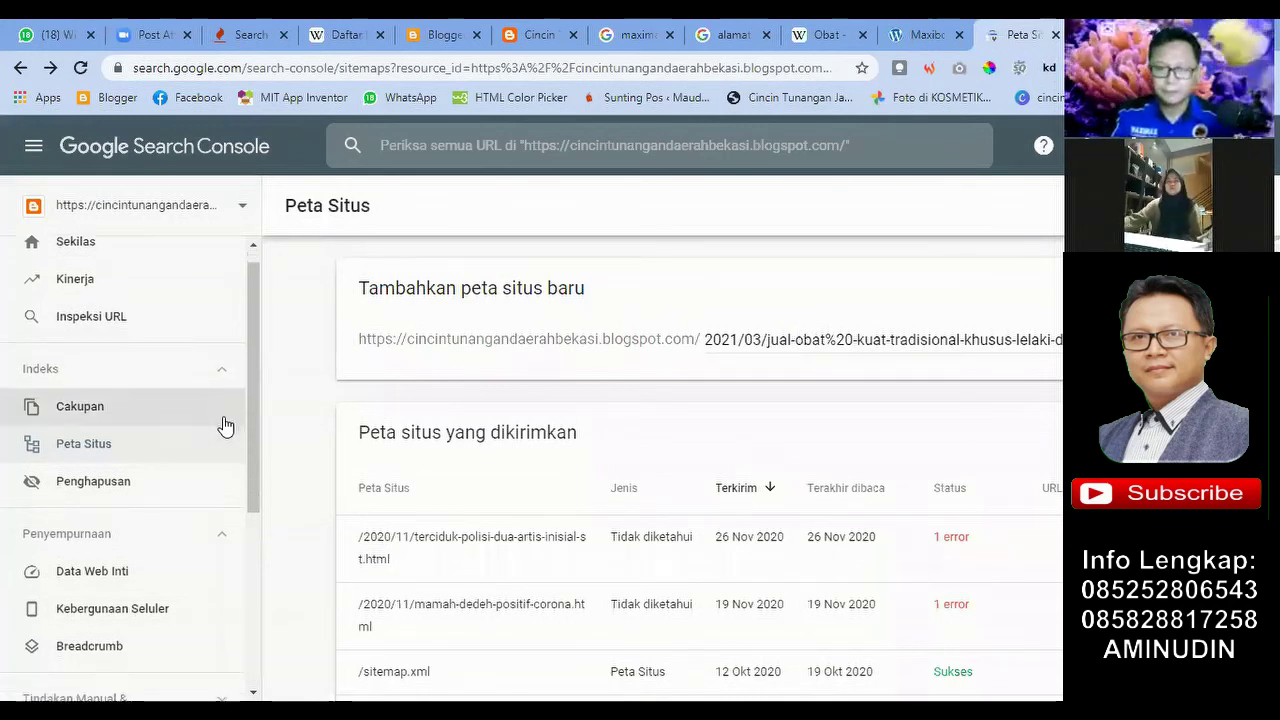
Step: Check the full property list once more and go to Blogger's list of 32 posts
left_click(234, 205)
scroll(232, 534, "down", 2)
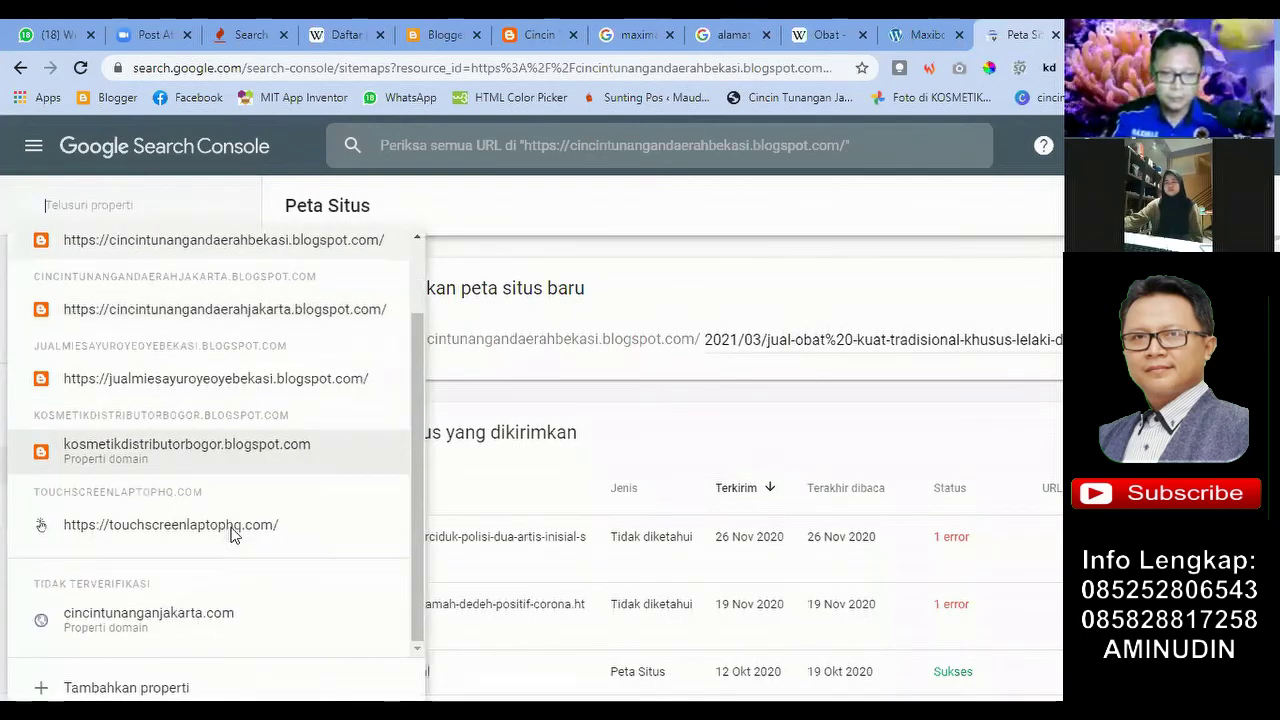
left_click(669, 210)
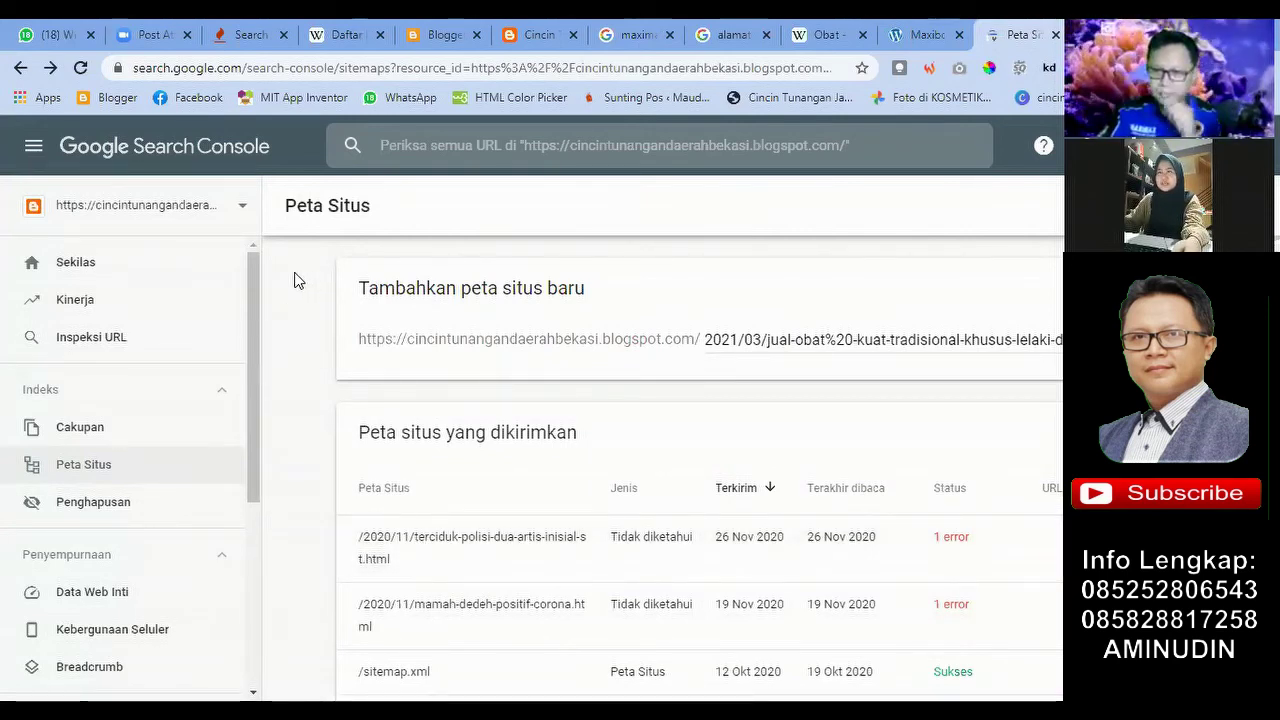
scroll(810, 295, "down", 2)
scroll(810, 295, "up", 2)
left_click(413, 47)
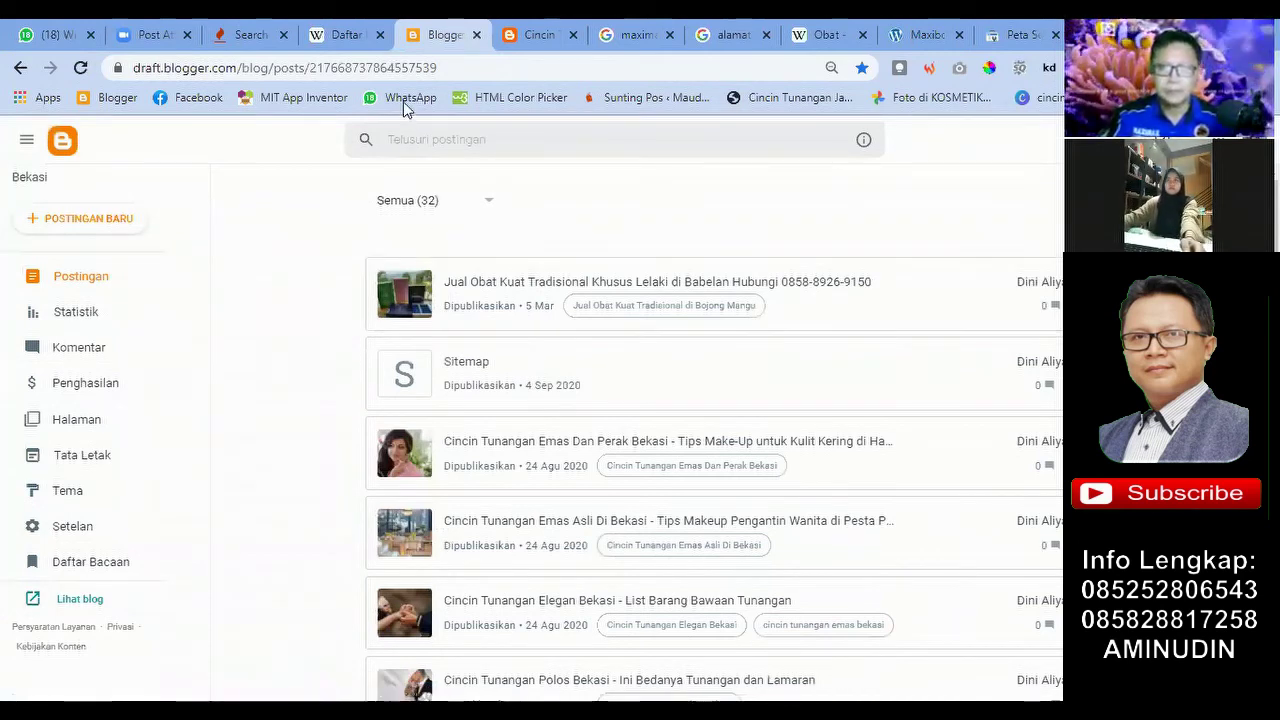
Step: Open the Jual Obat Kuat Tradisional Khusus Lelaki di Babelan post in the Blogger editor
left_click(560, 285)
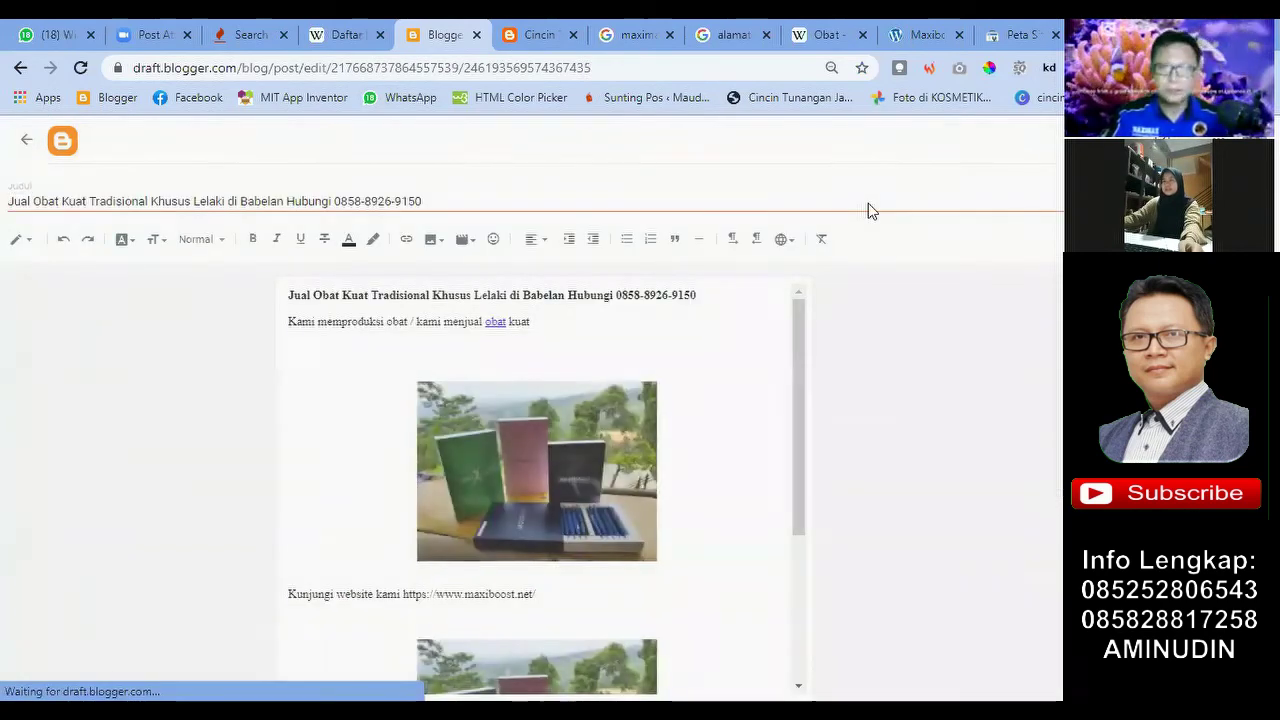
key("ctrl+9")
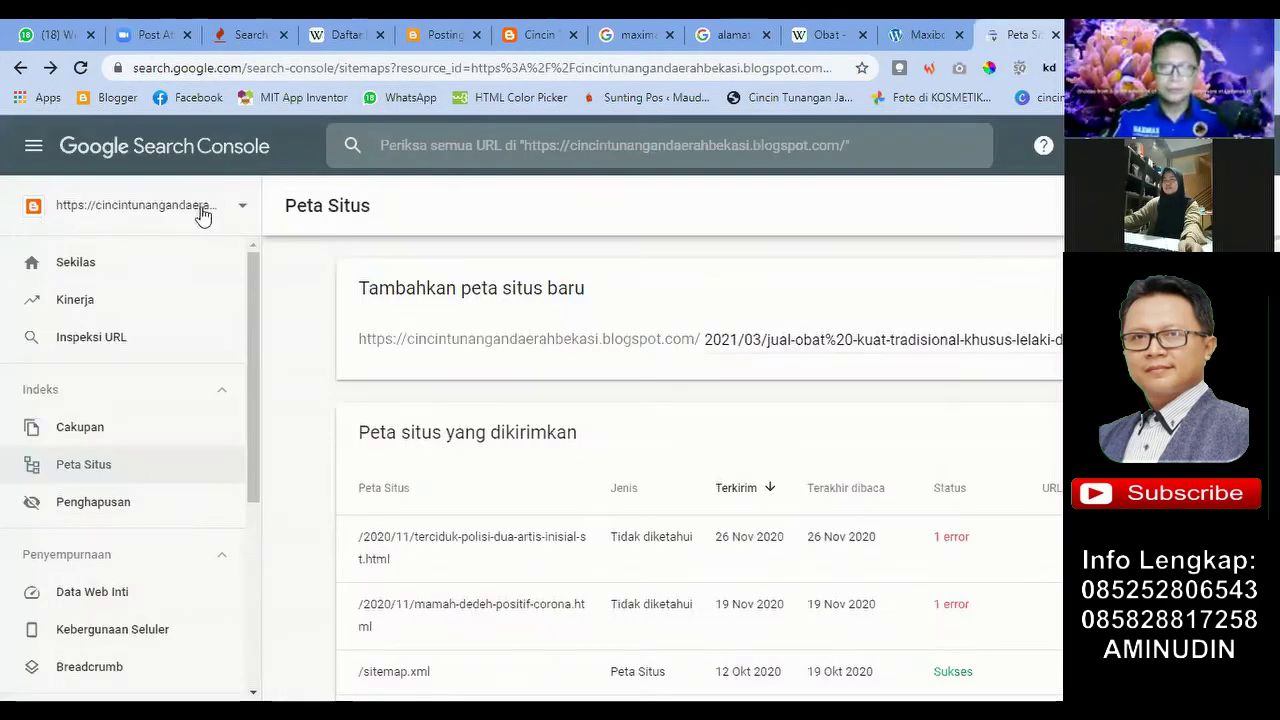
left_click(436, 34)
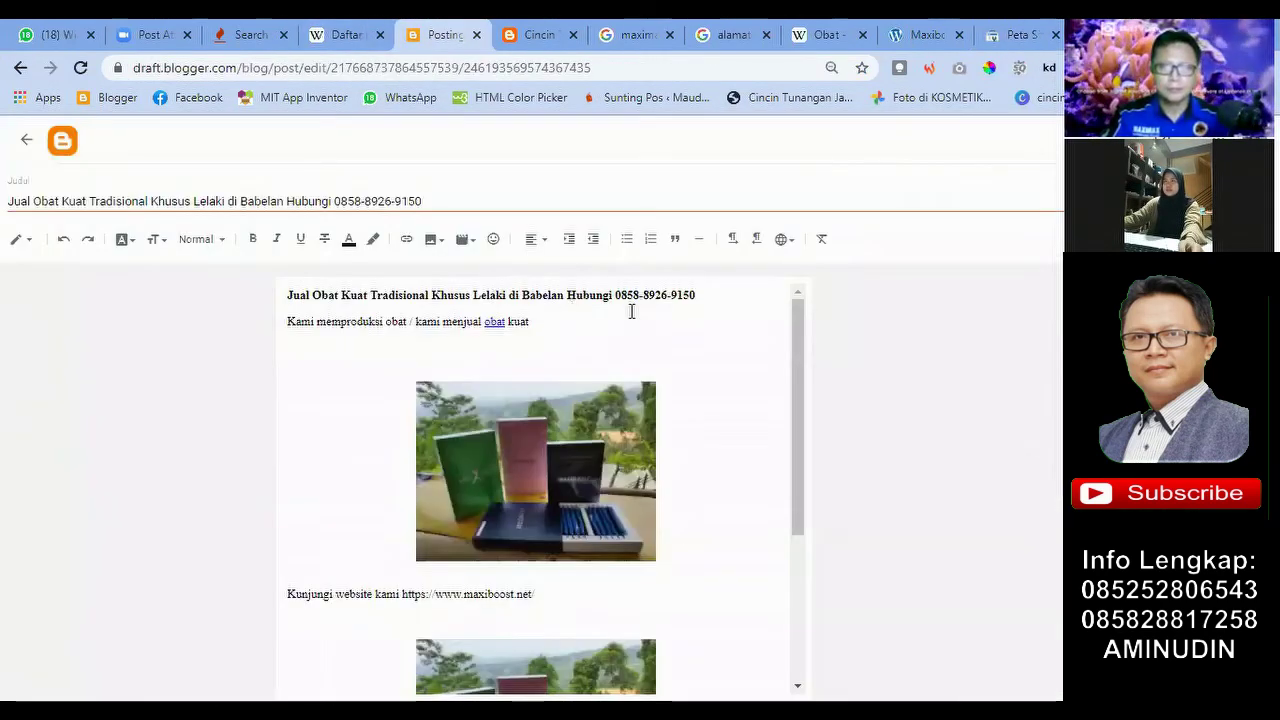